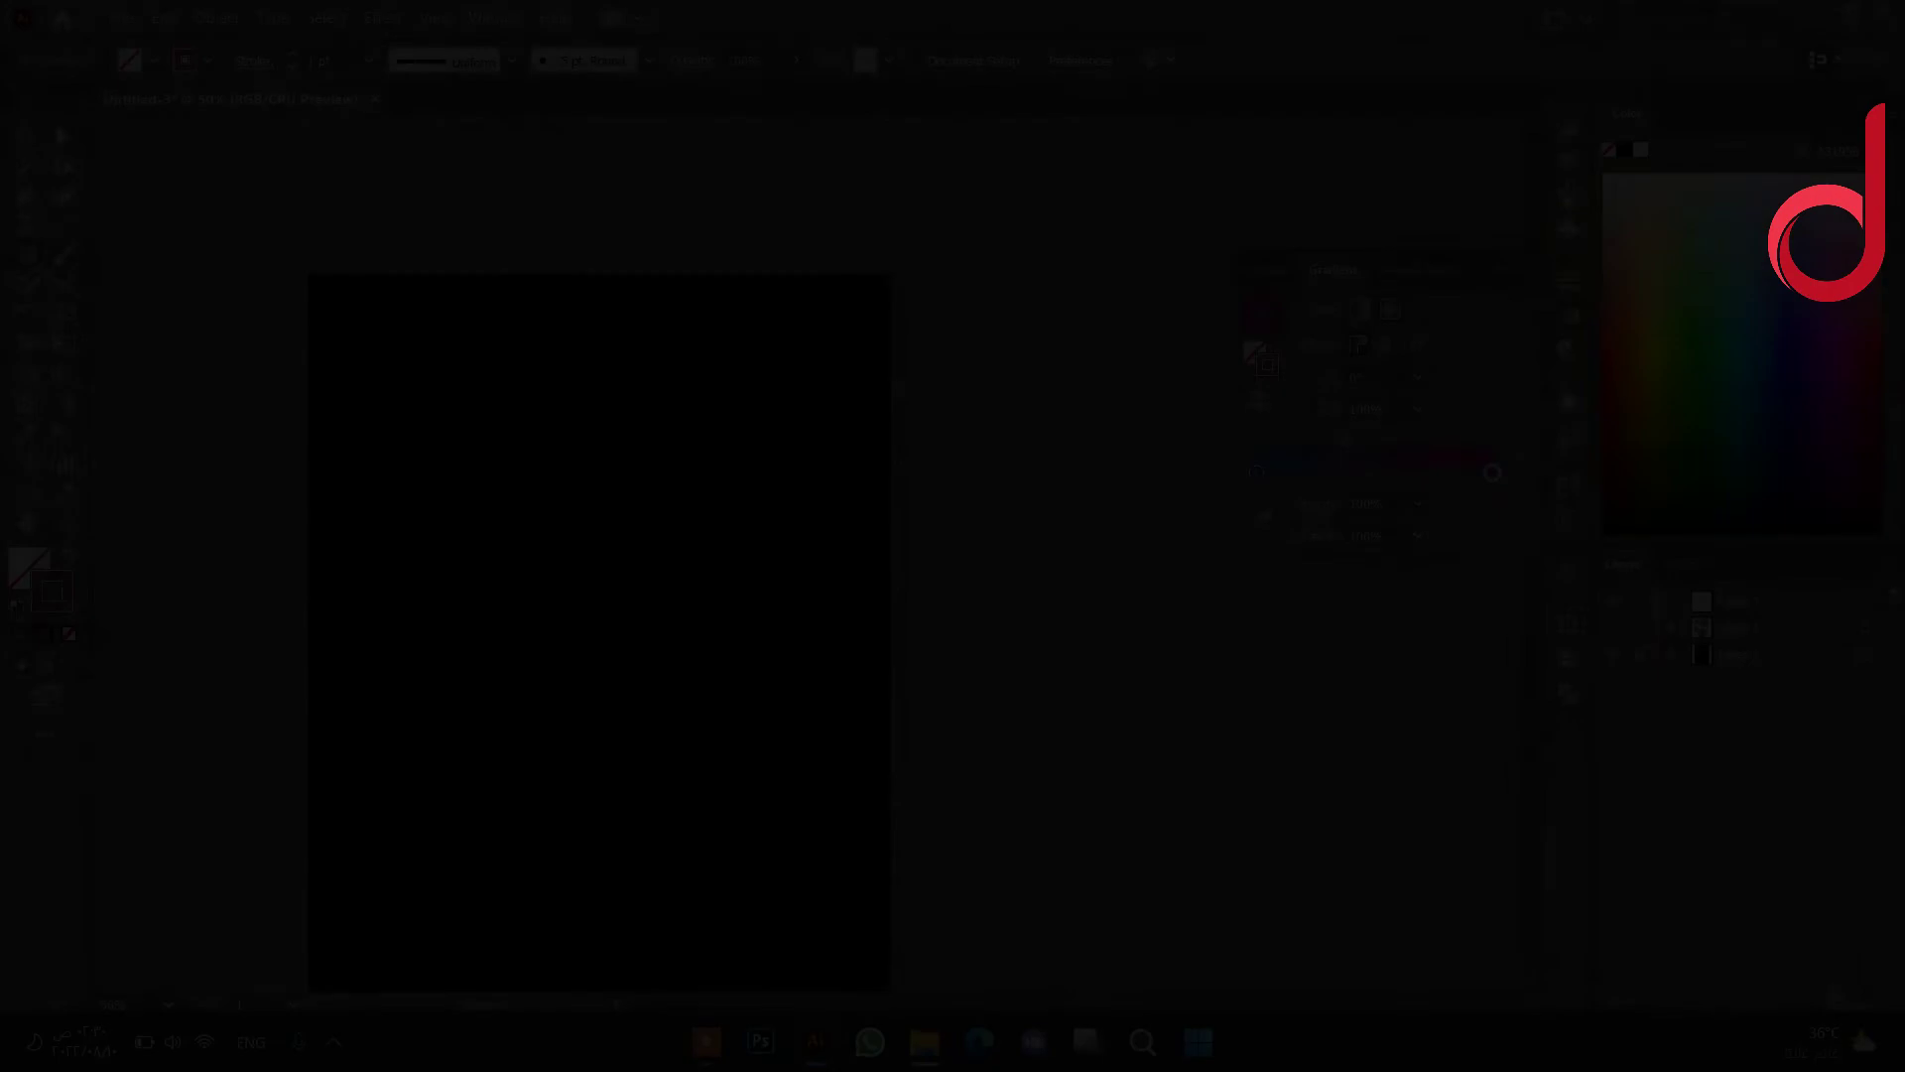
# Draw a hexagon near the top of the artboard and give it a 10 pt stroke.
pyautogui.moveTo(457, 544); pyautogui.dragTo(485, 602)
pyautogui.moveTo(404, 451); pyautogui.dragTo(494, 474)
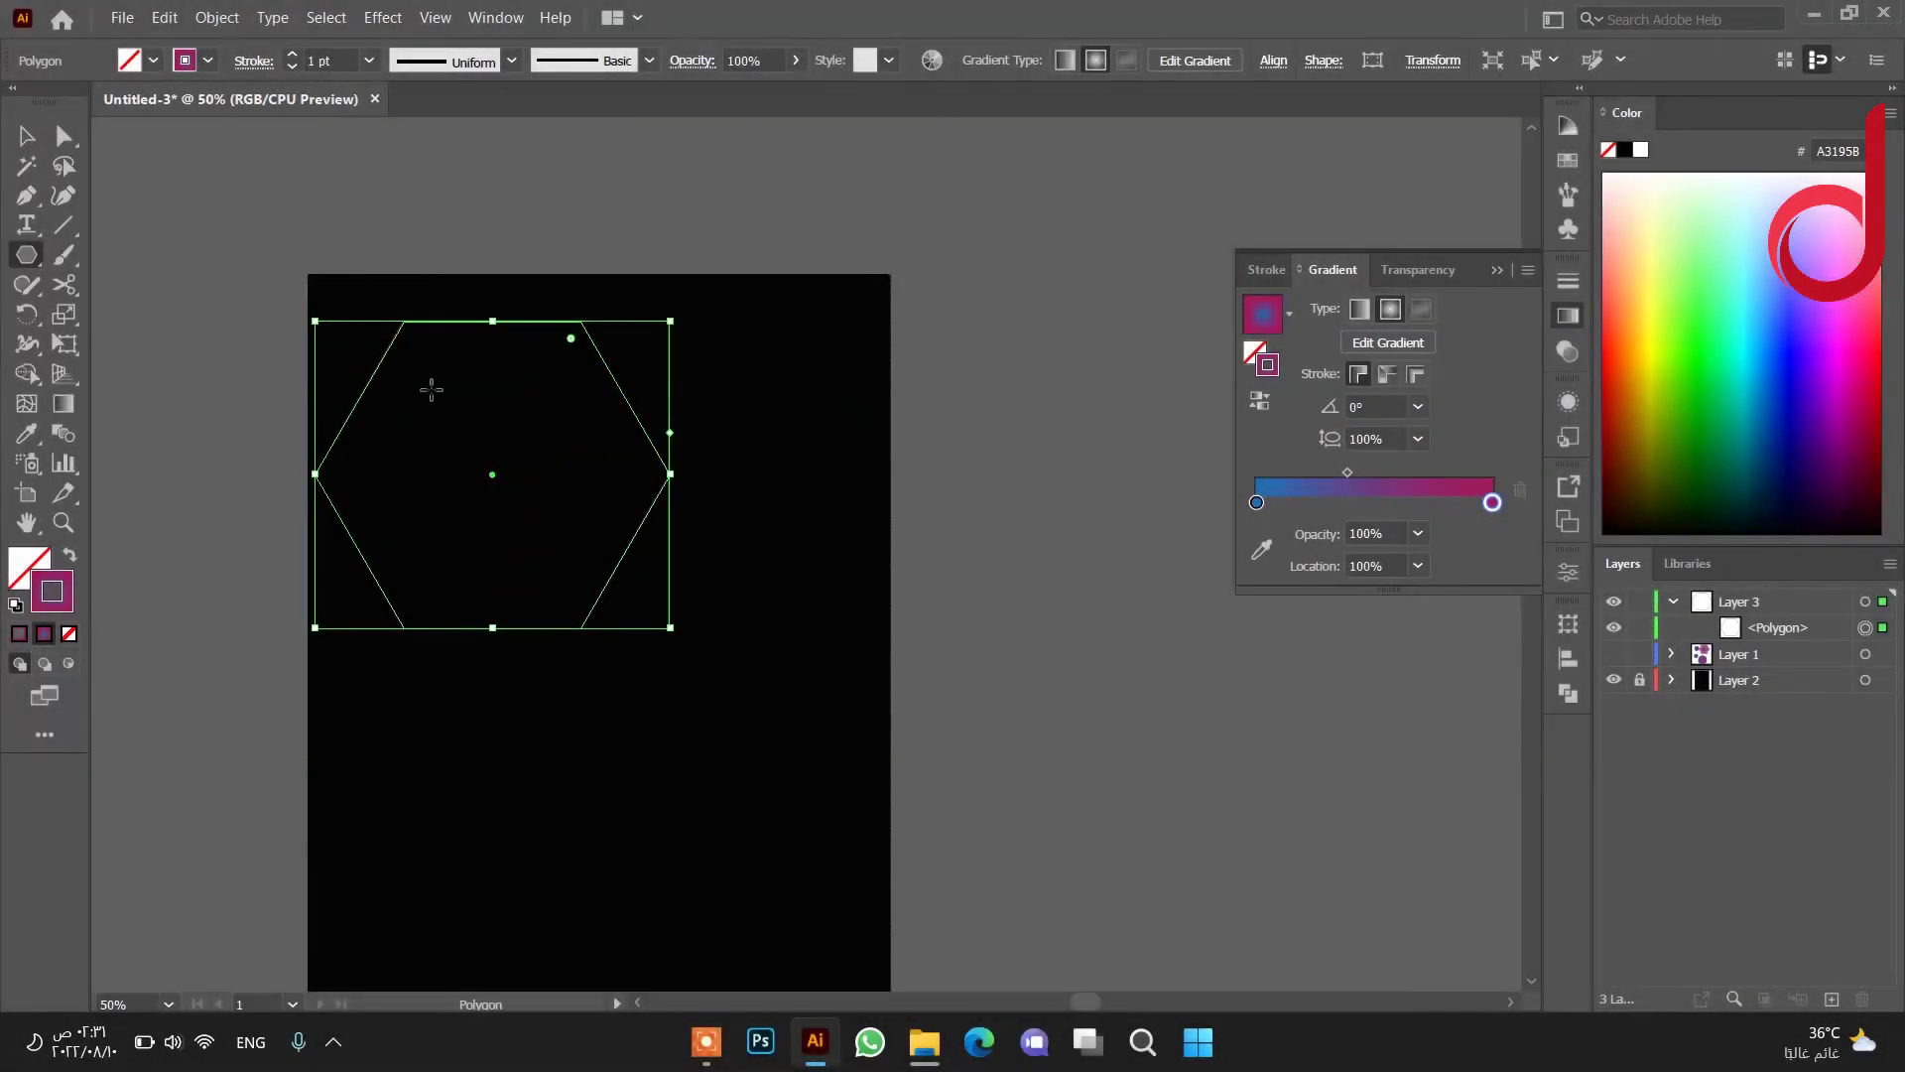
pyautogui.click(310, 61)
pyautogui.write('10')
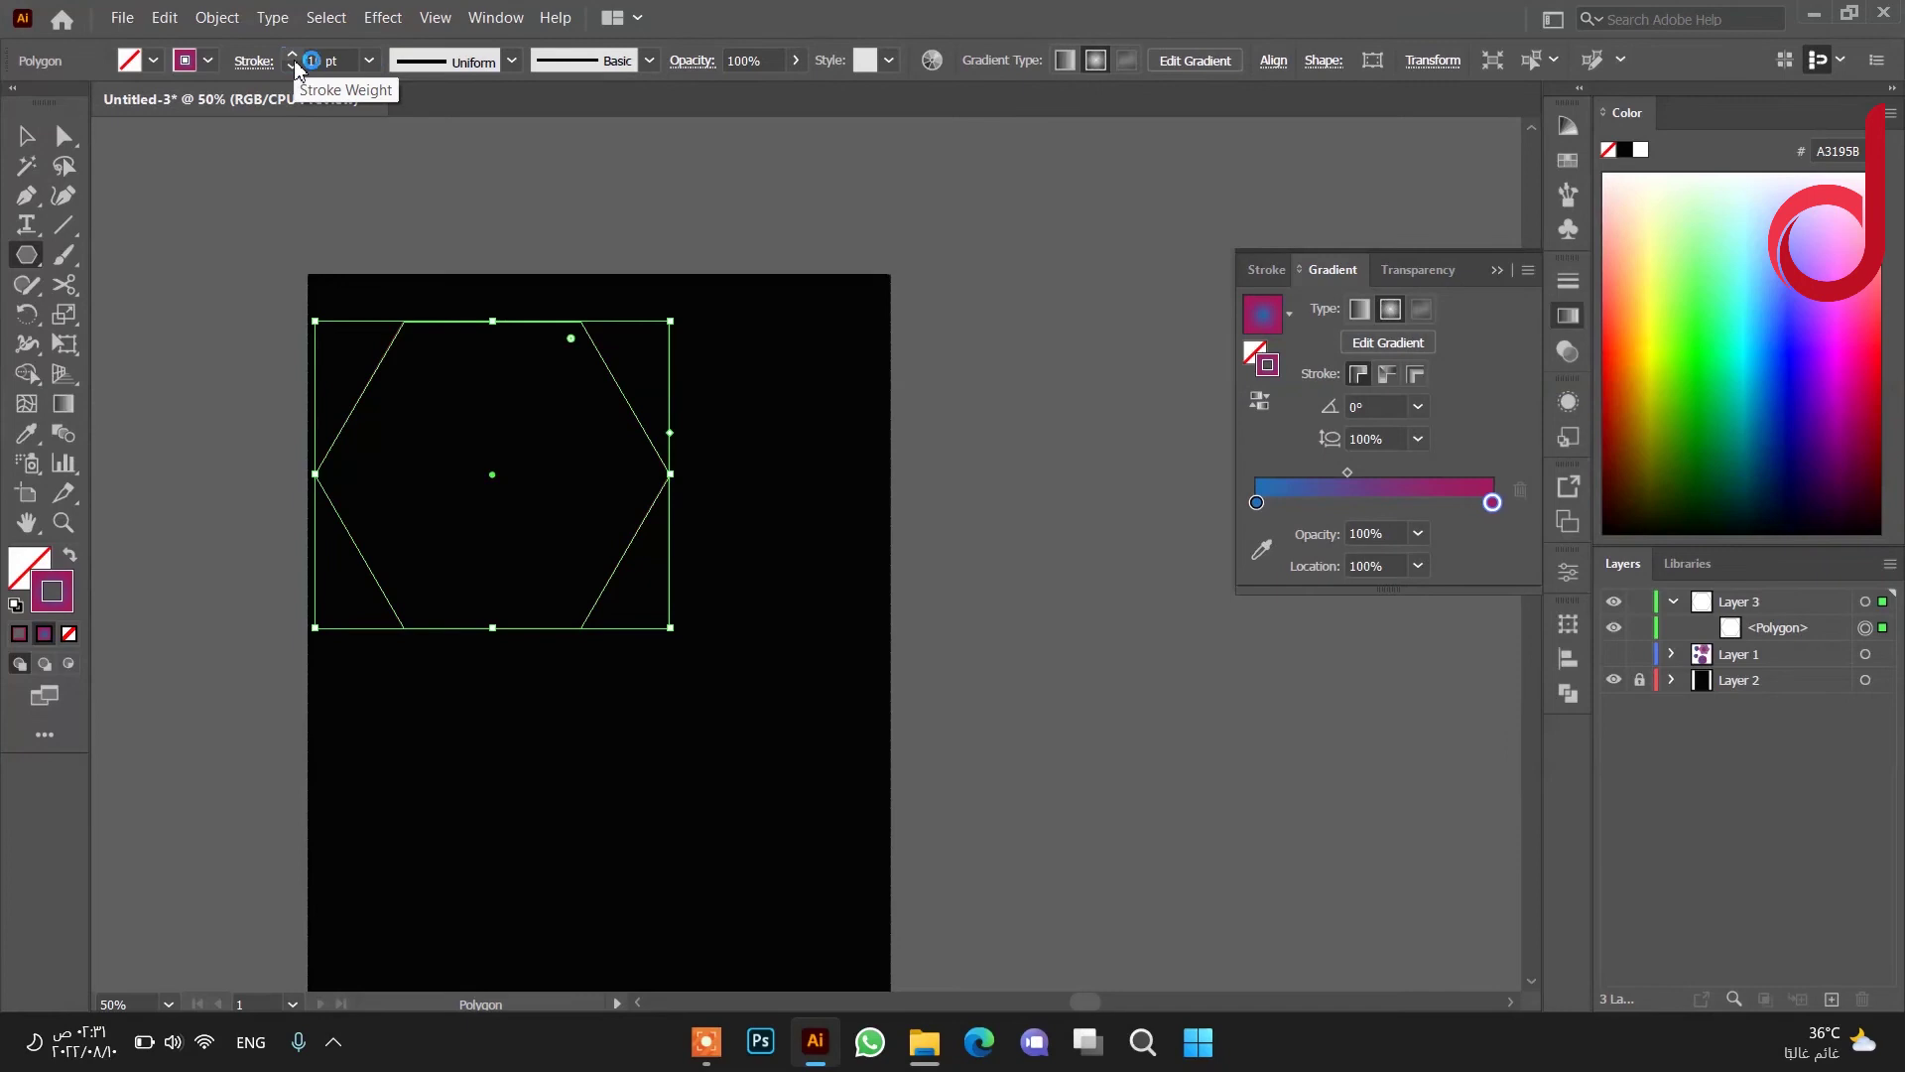
pyautogui.press('Return')
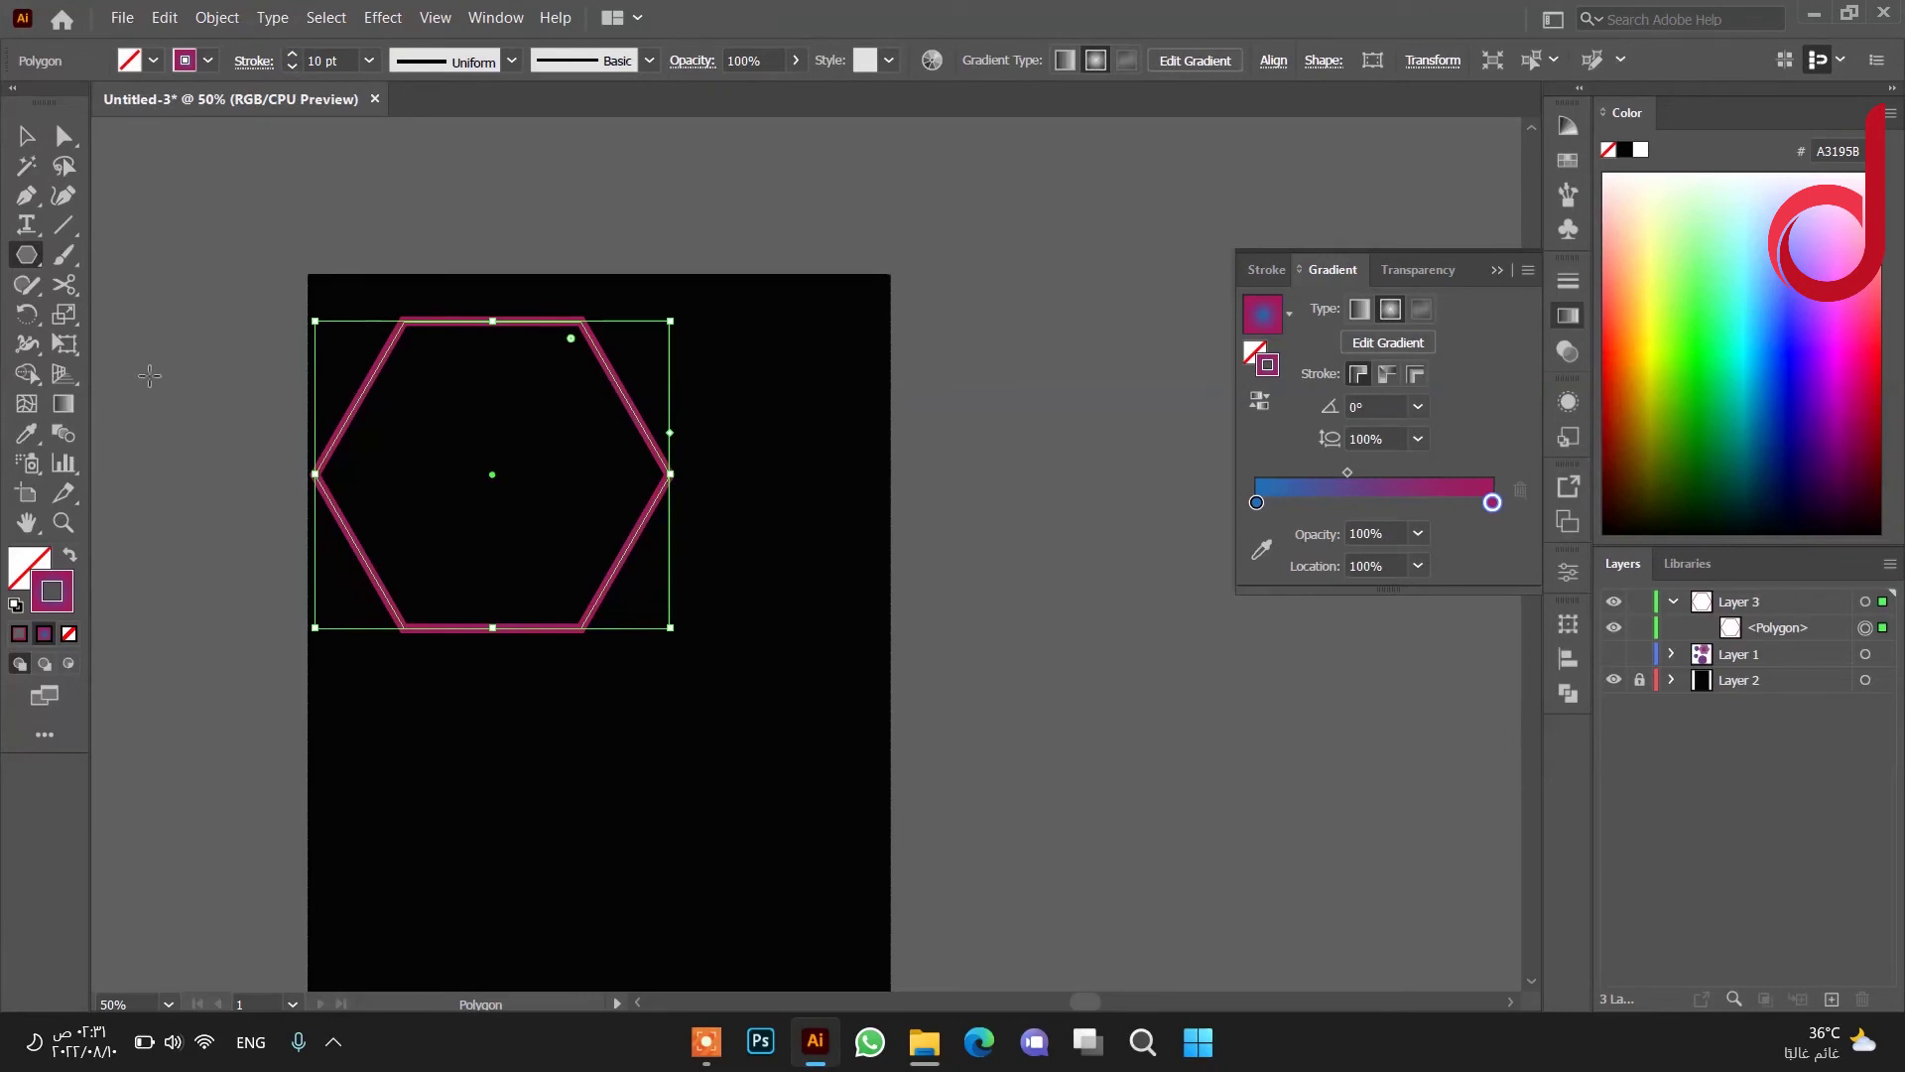
# Make the hexagon's stroke a dashed line with a gap of 10.
pyautogui.click(255, 61)
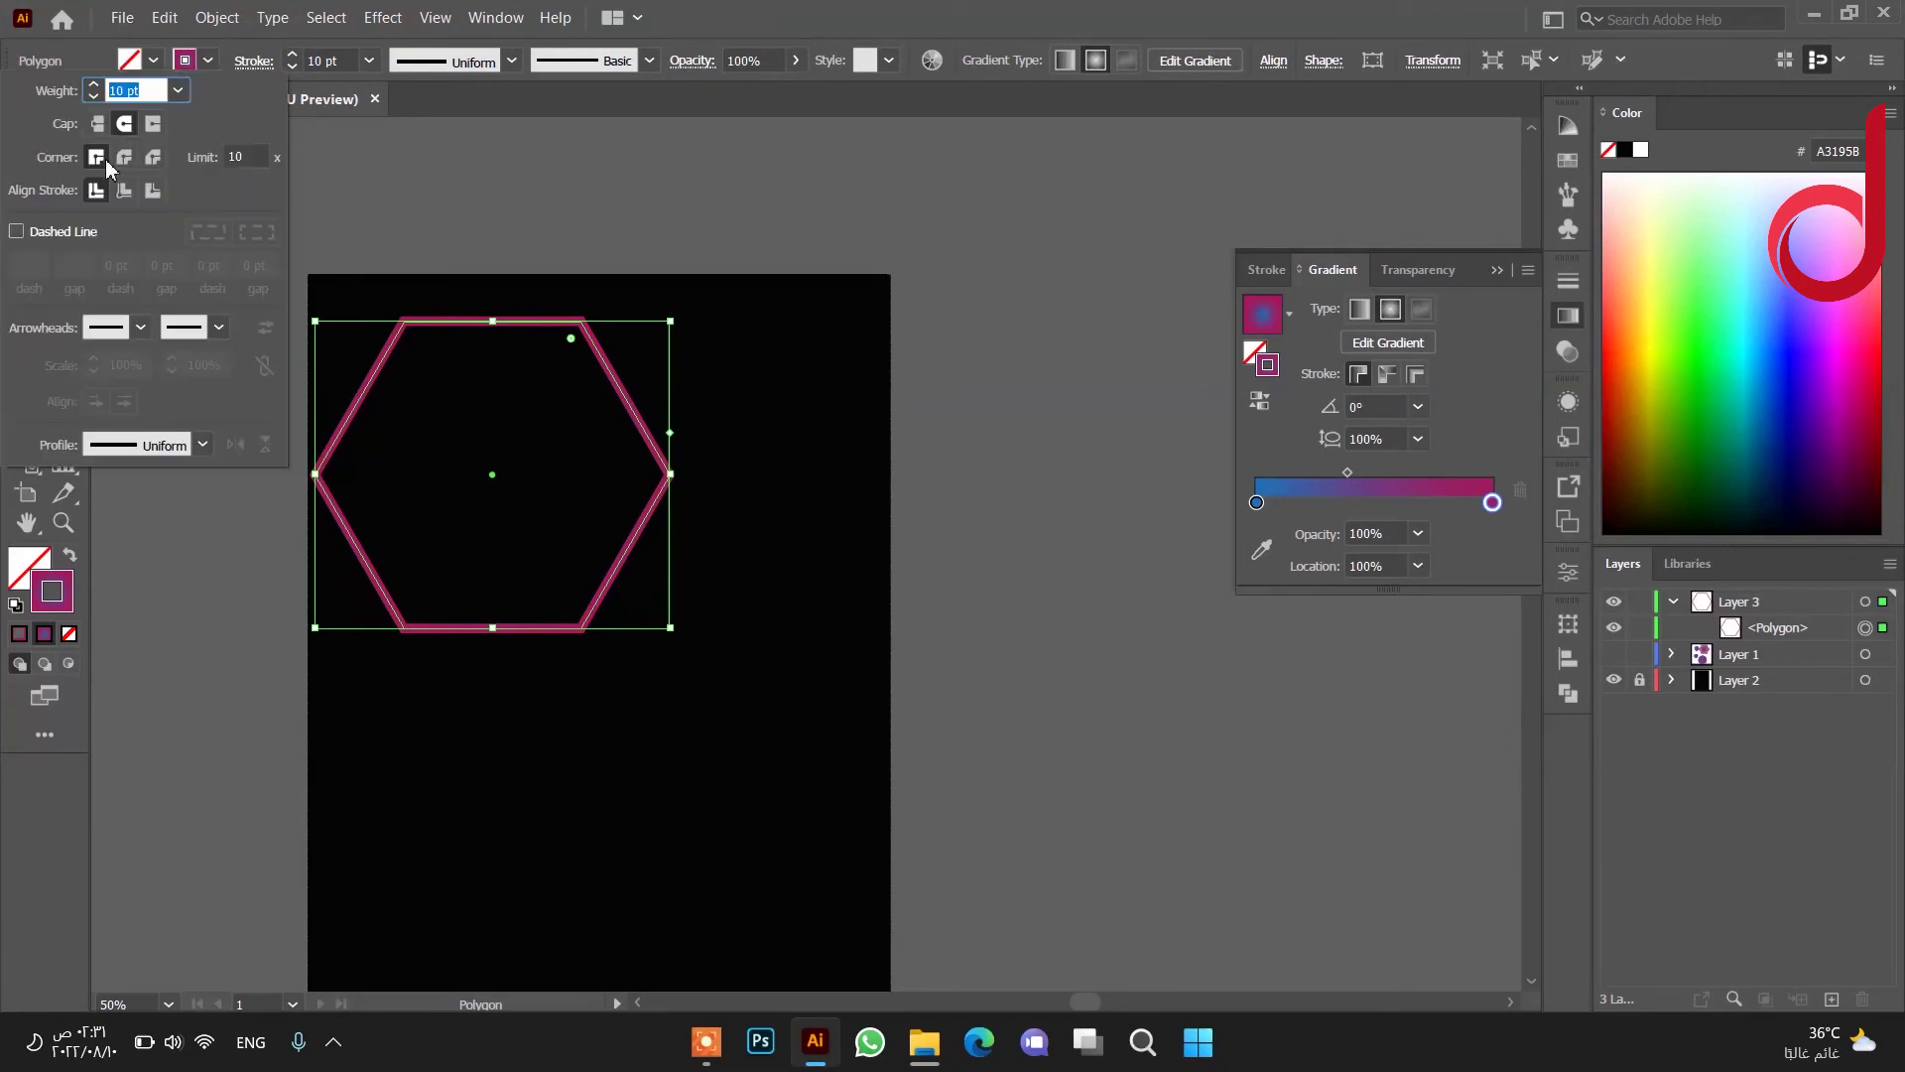
pyautogui.click(16, 231)
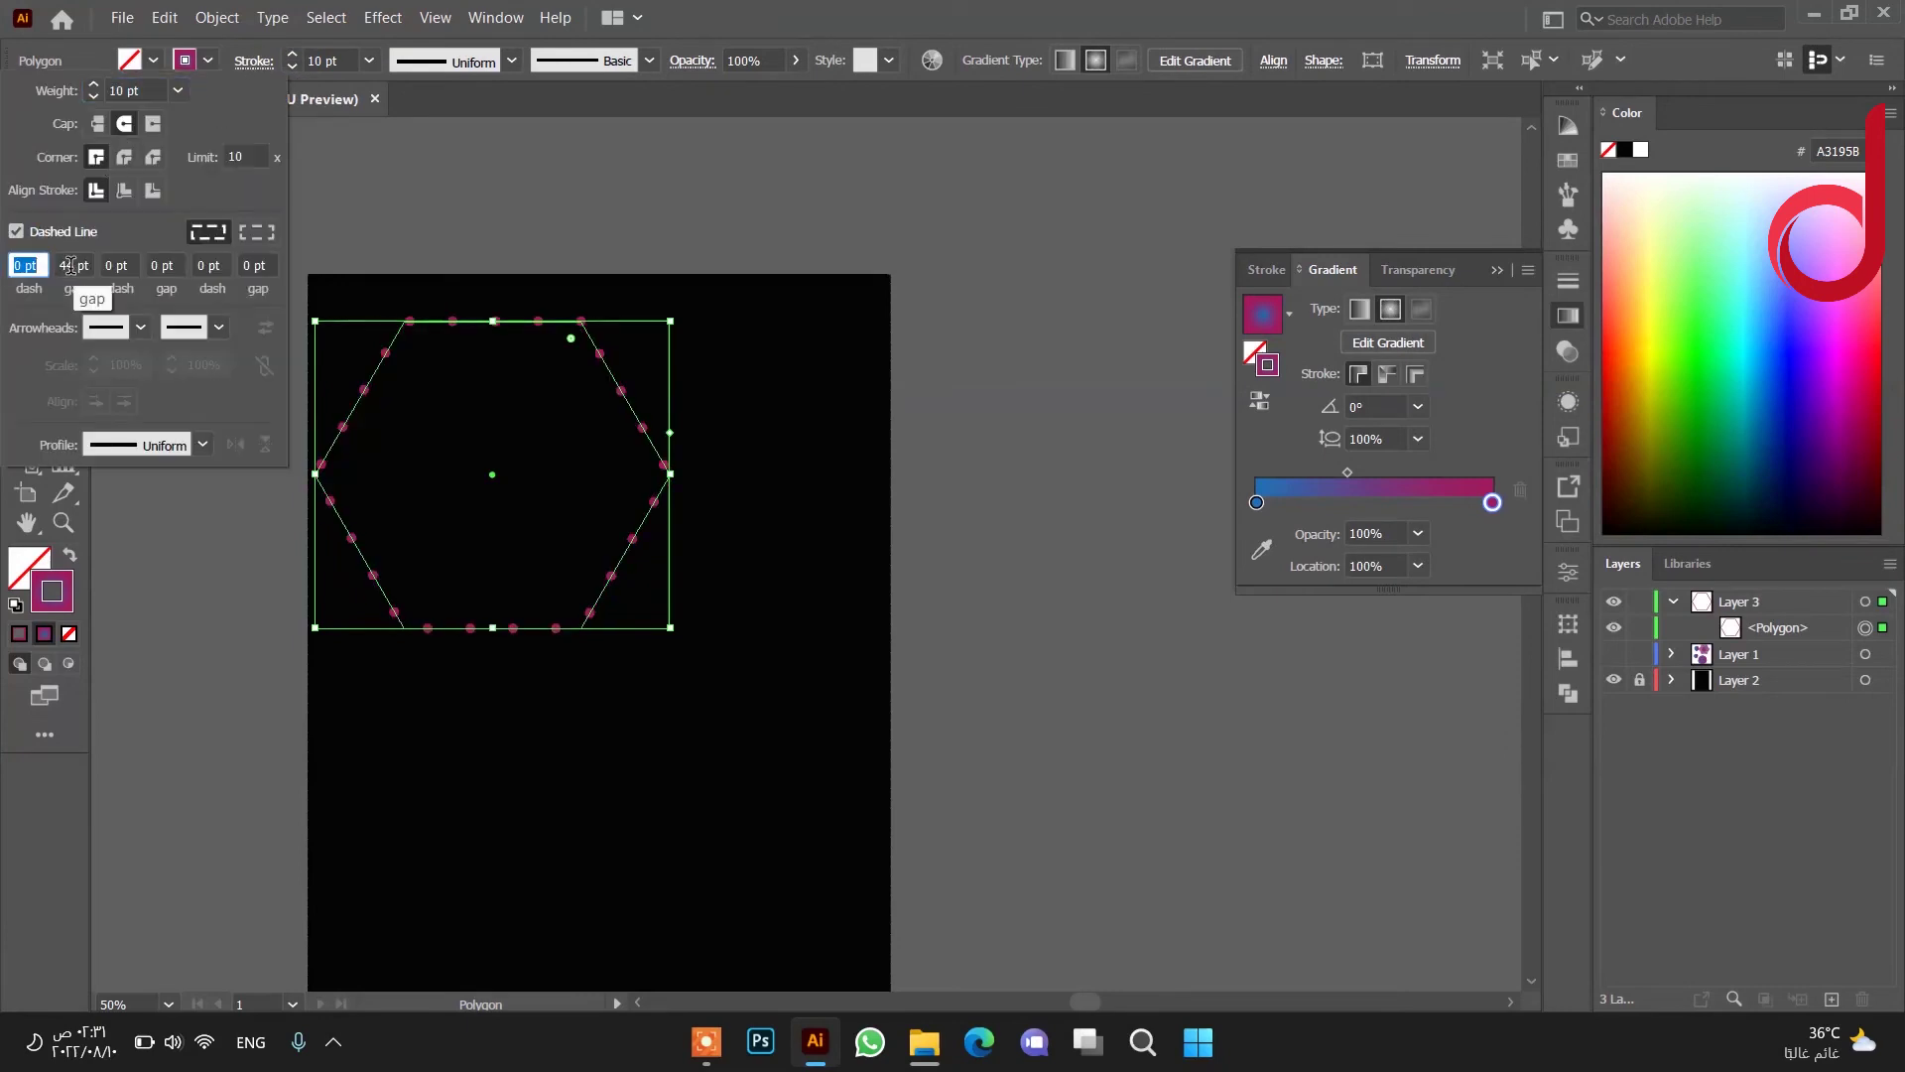
pyautogui.click(69, 266)
pyautogui.write('10')
pyautogui.press('Return')
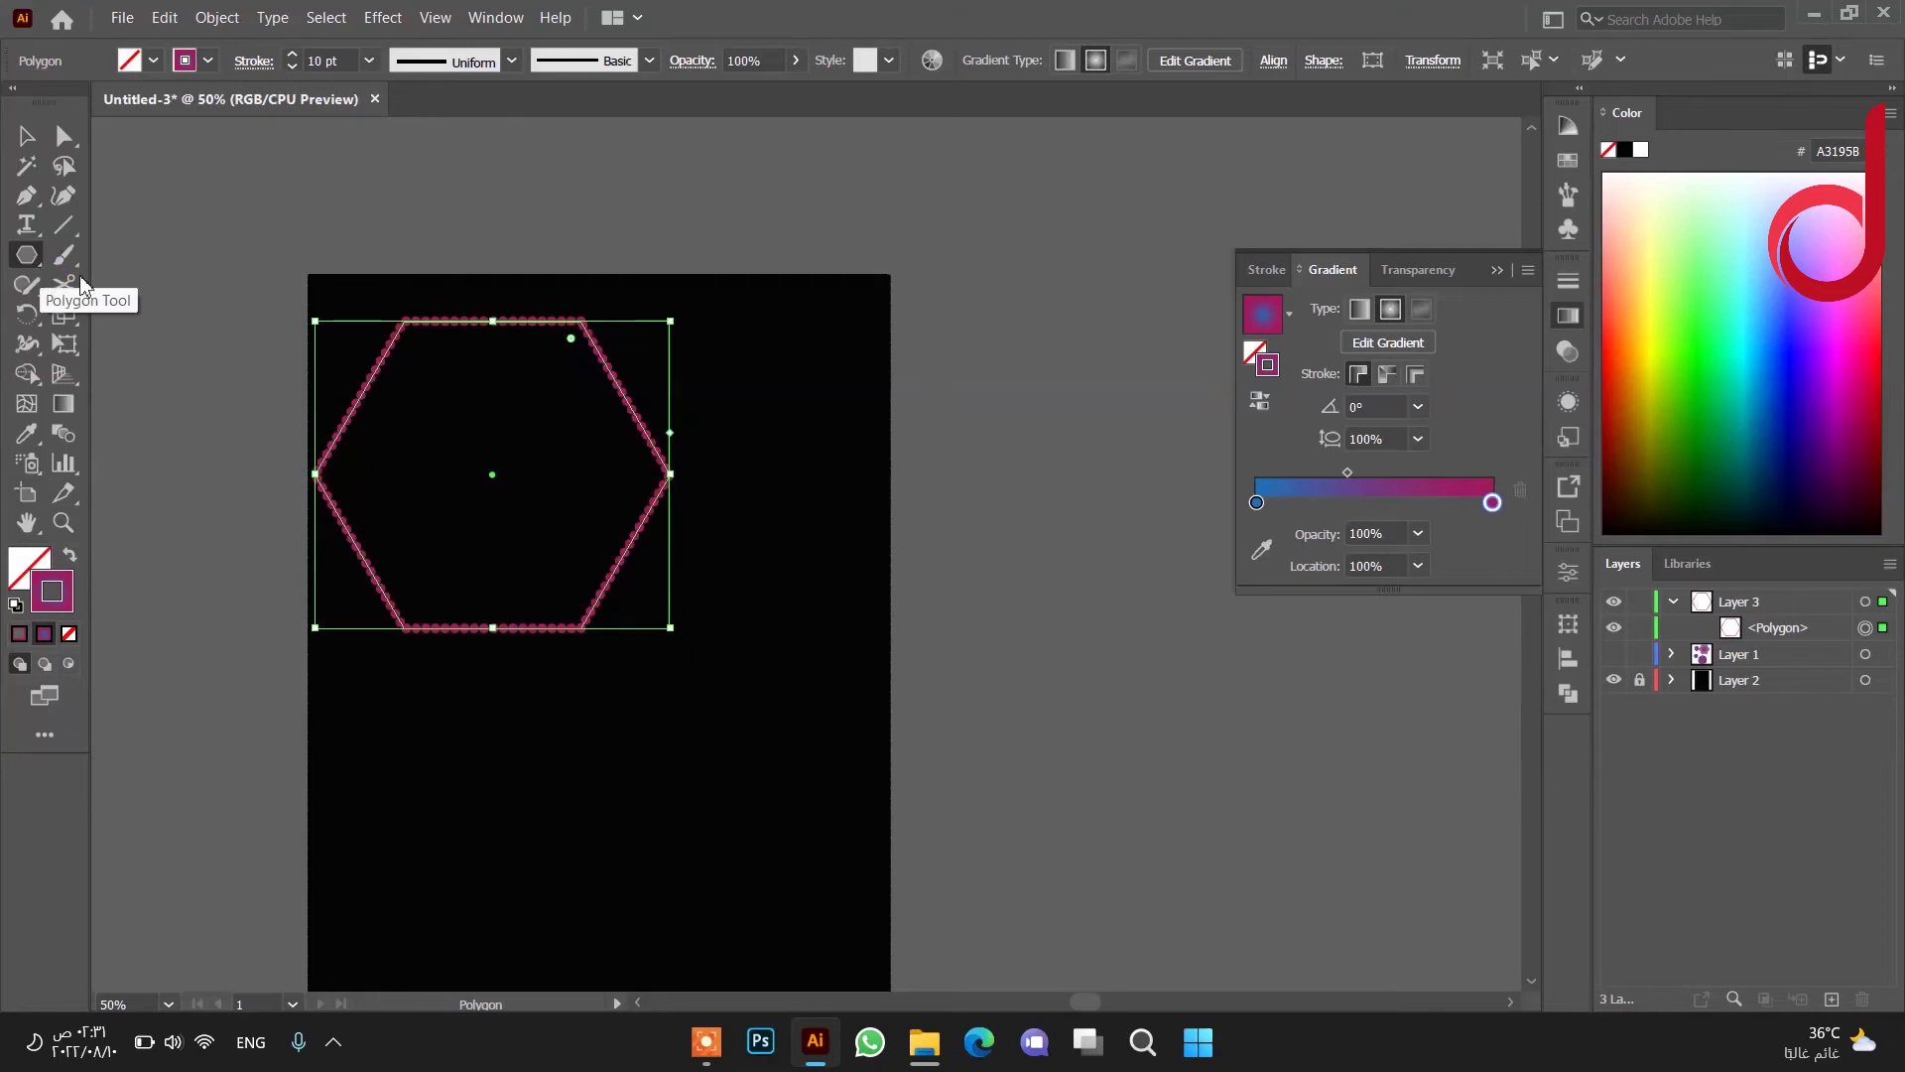
# Cut the hexagon with the Scissors tool at all six corners.
pyautogui.click(66, 286)
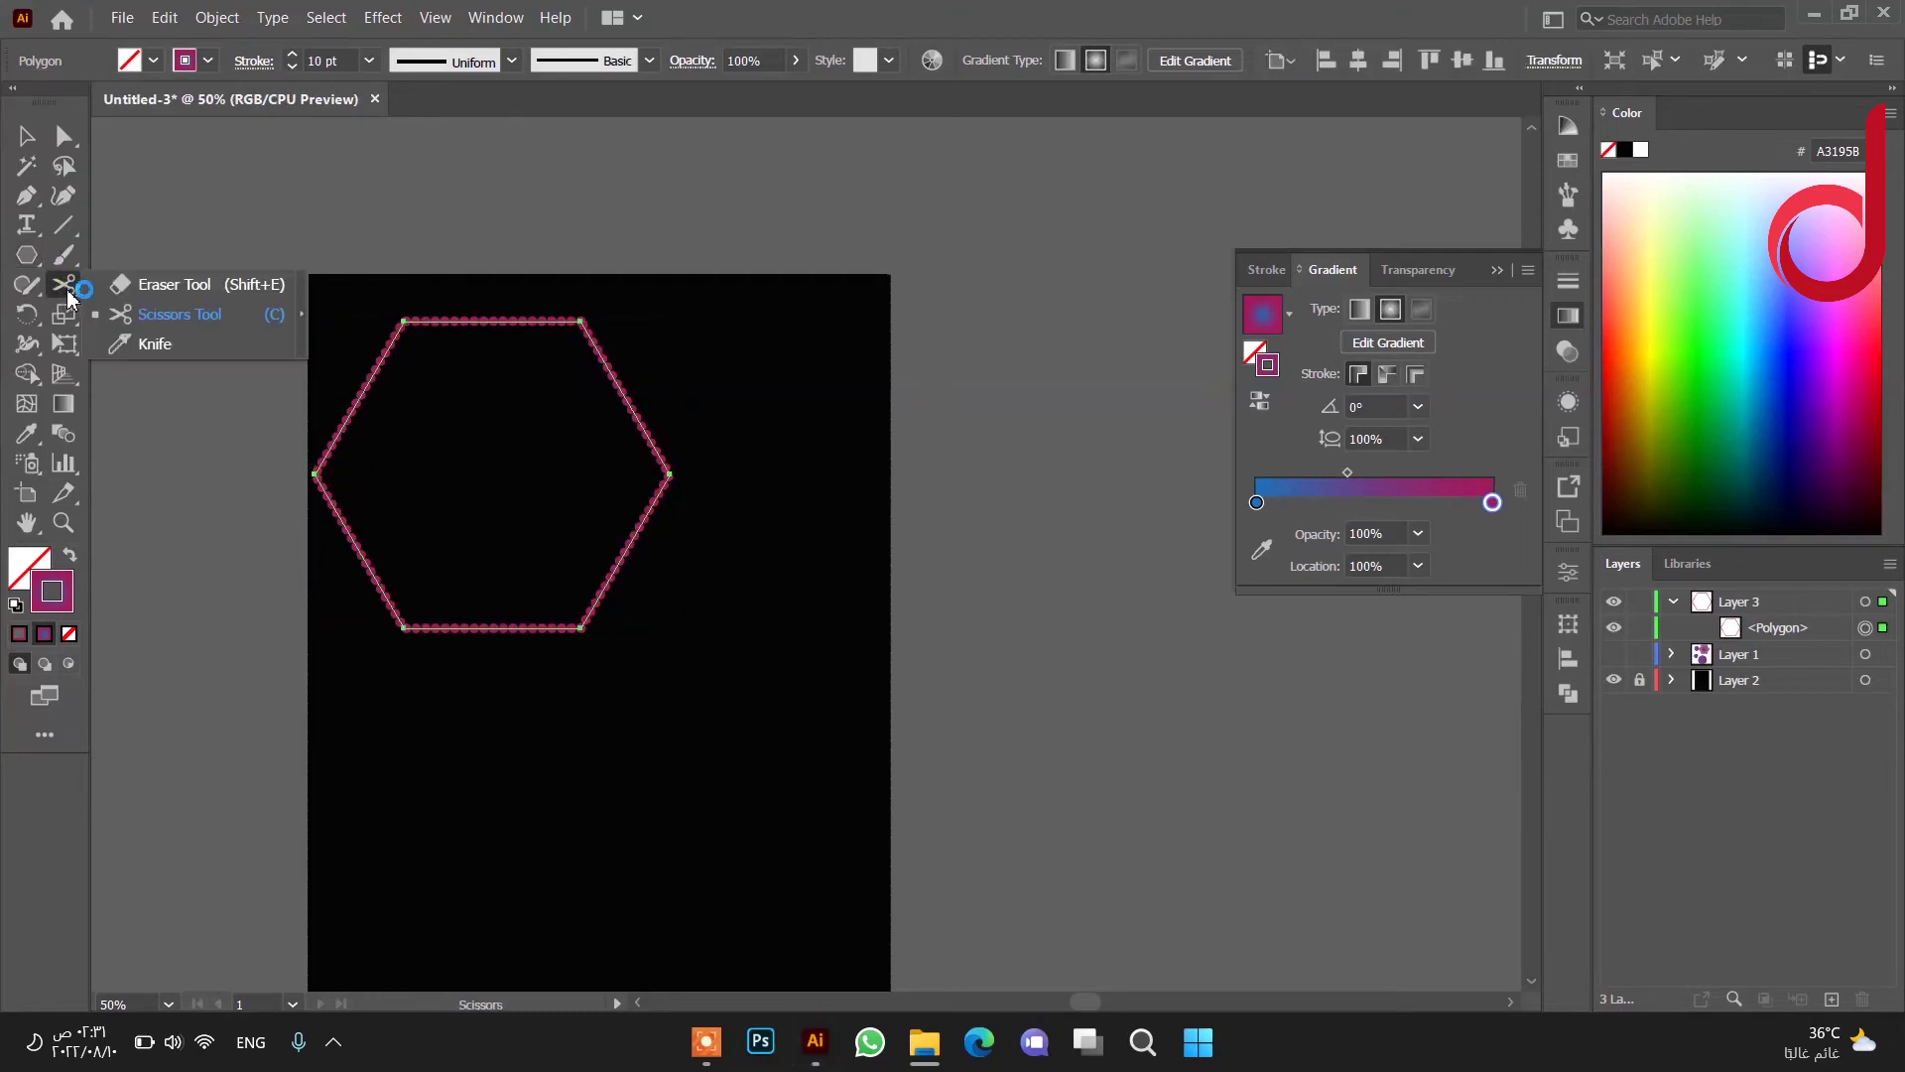
pyautogui.click(402, 320)
pyautogui.click(581, 321)
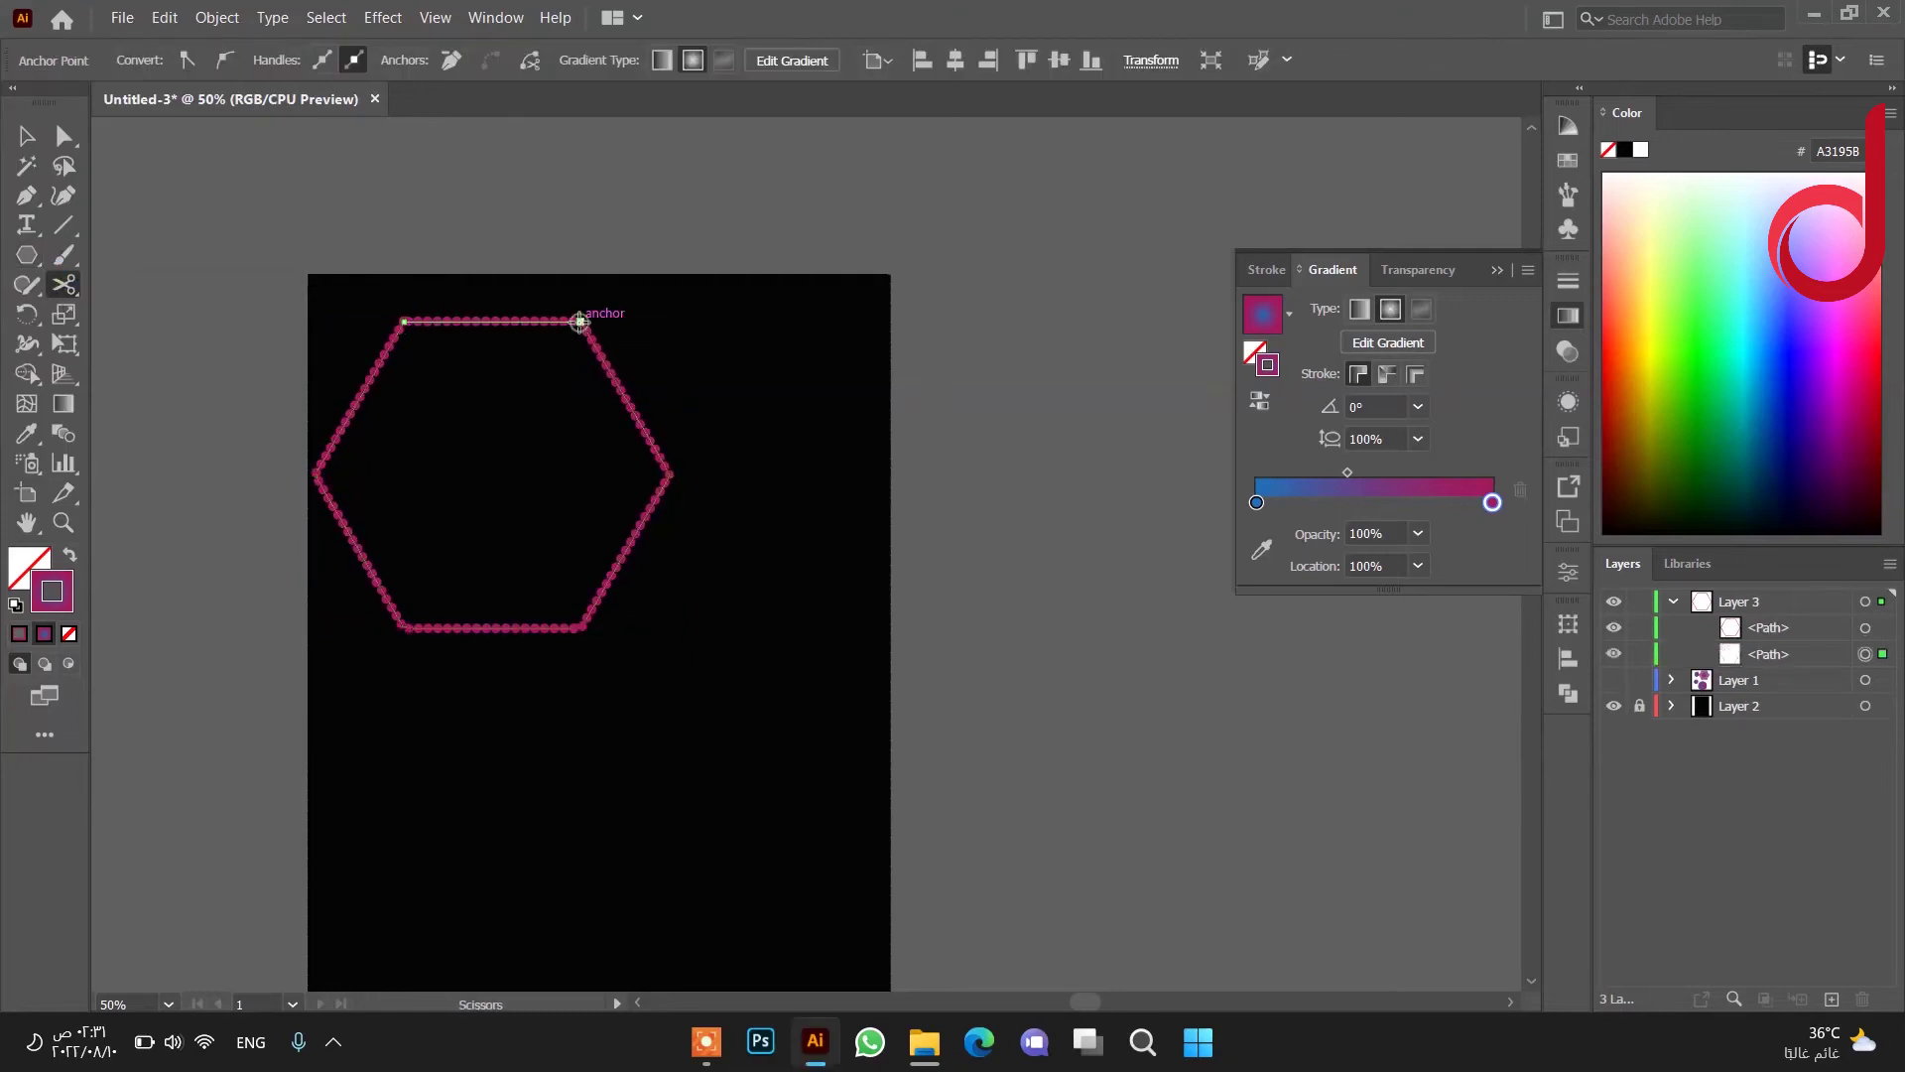
pyautogui.click(670, 474)
pyautogui.click(581, 628)
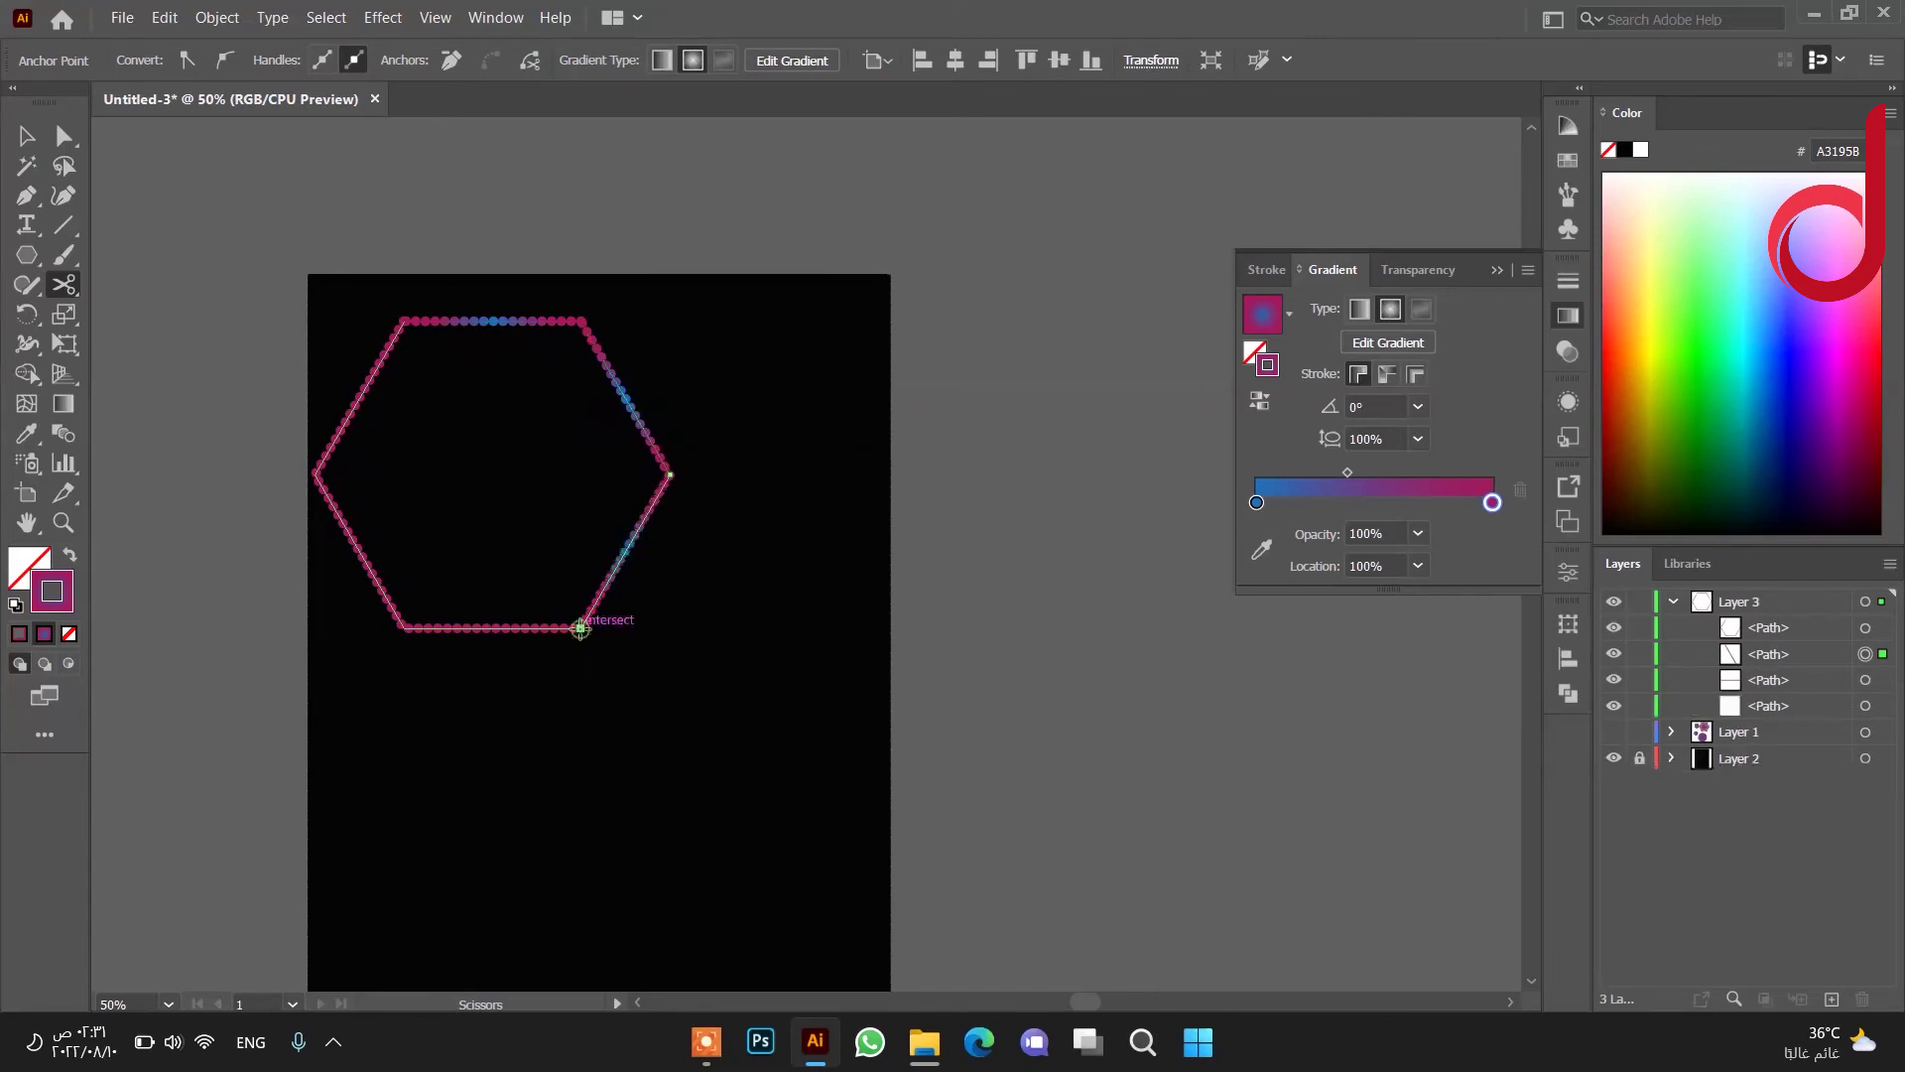
pyautogui.click(402, 627)
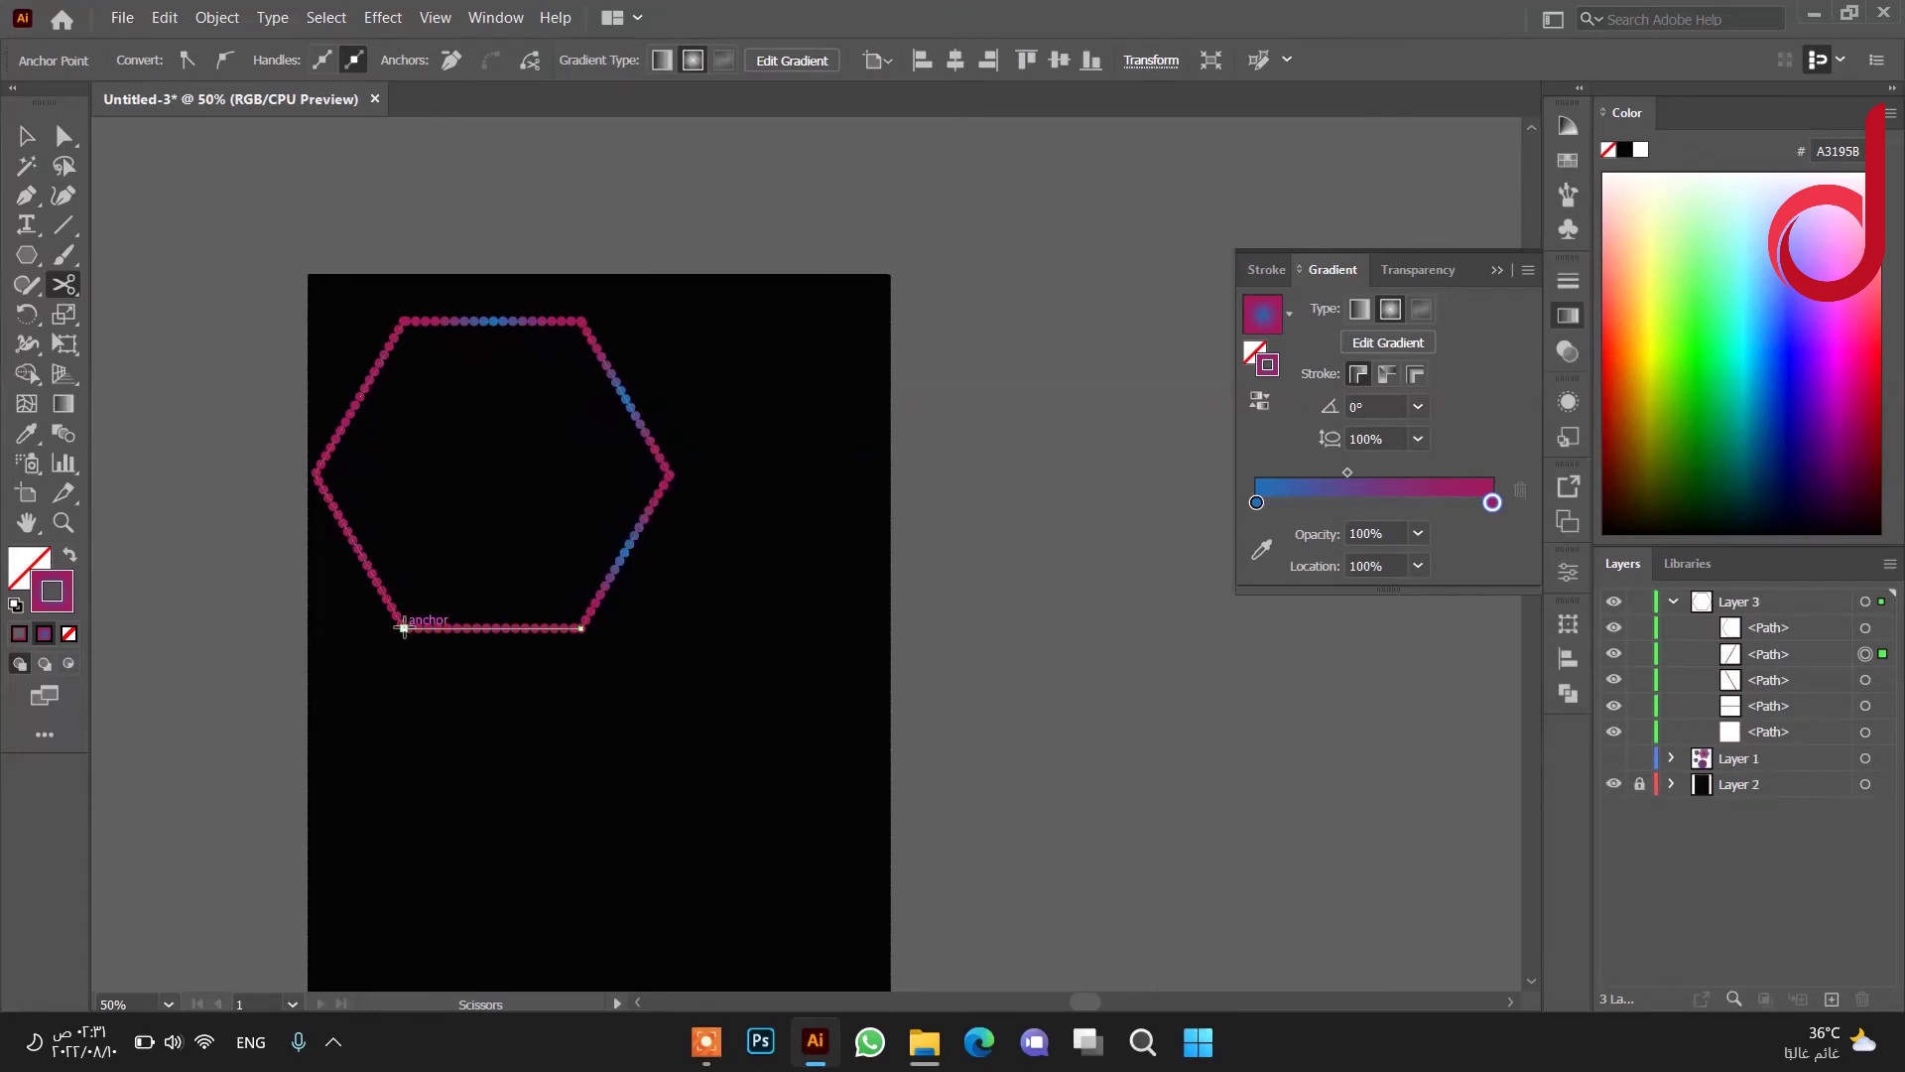
pyautogui.click(314, 475)
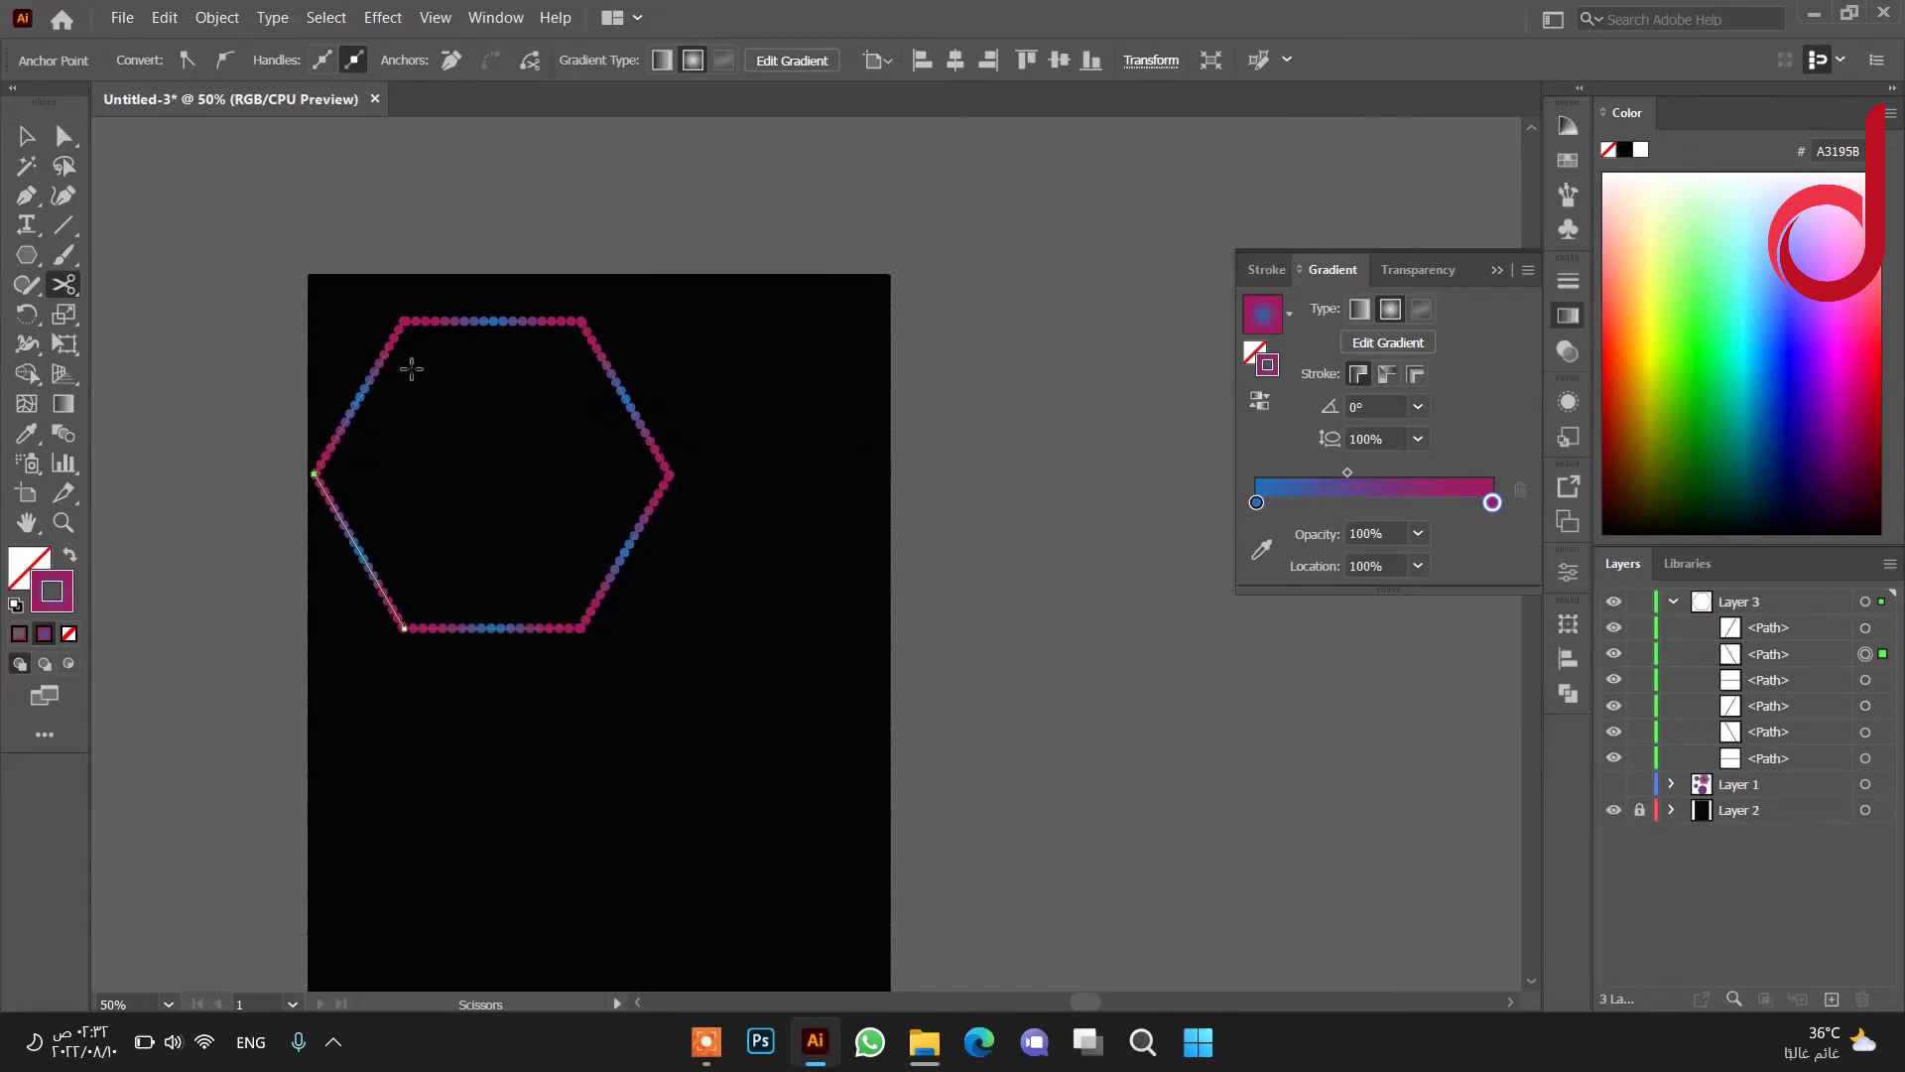
# Give all six hexagon sides a tapered width profile and group them.
pyautogui.press('v')
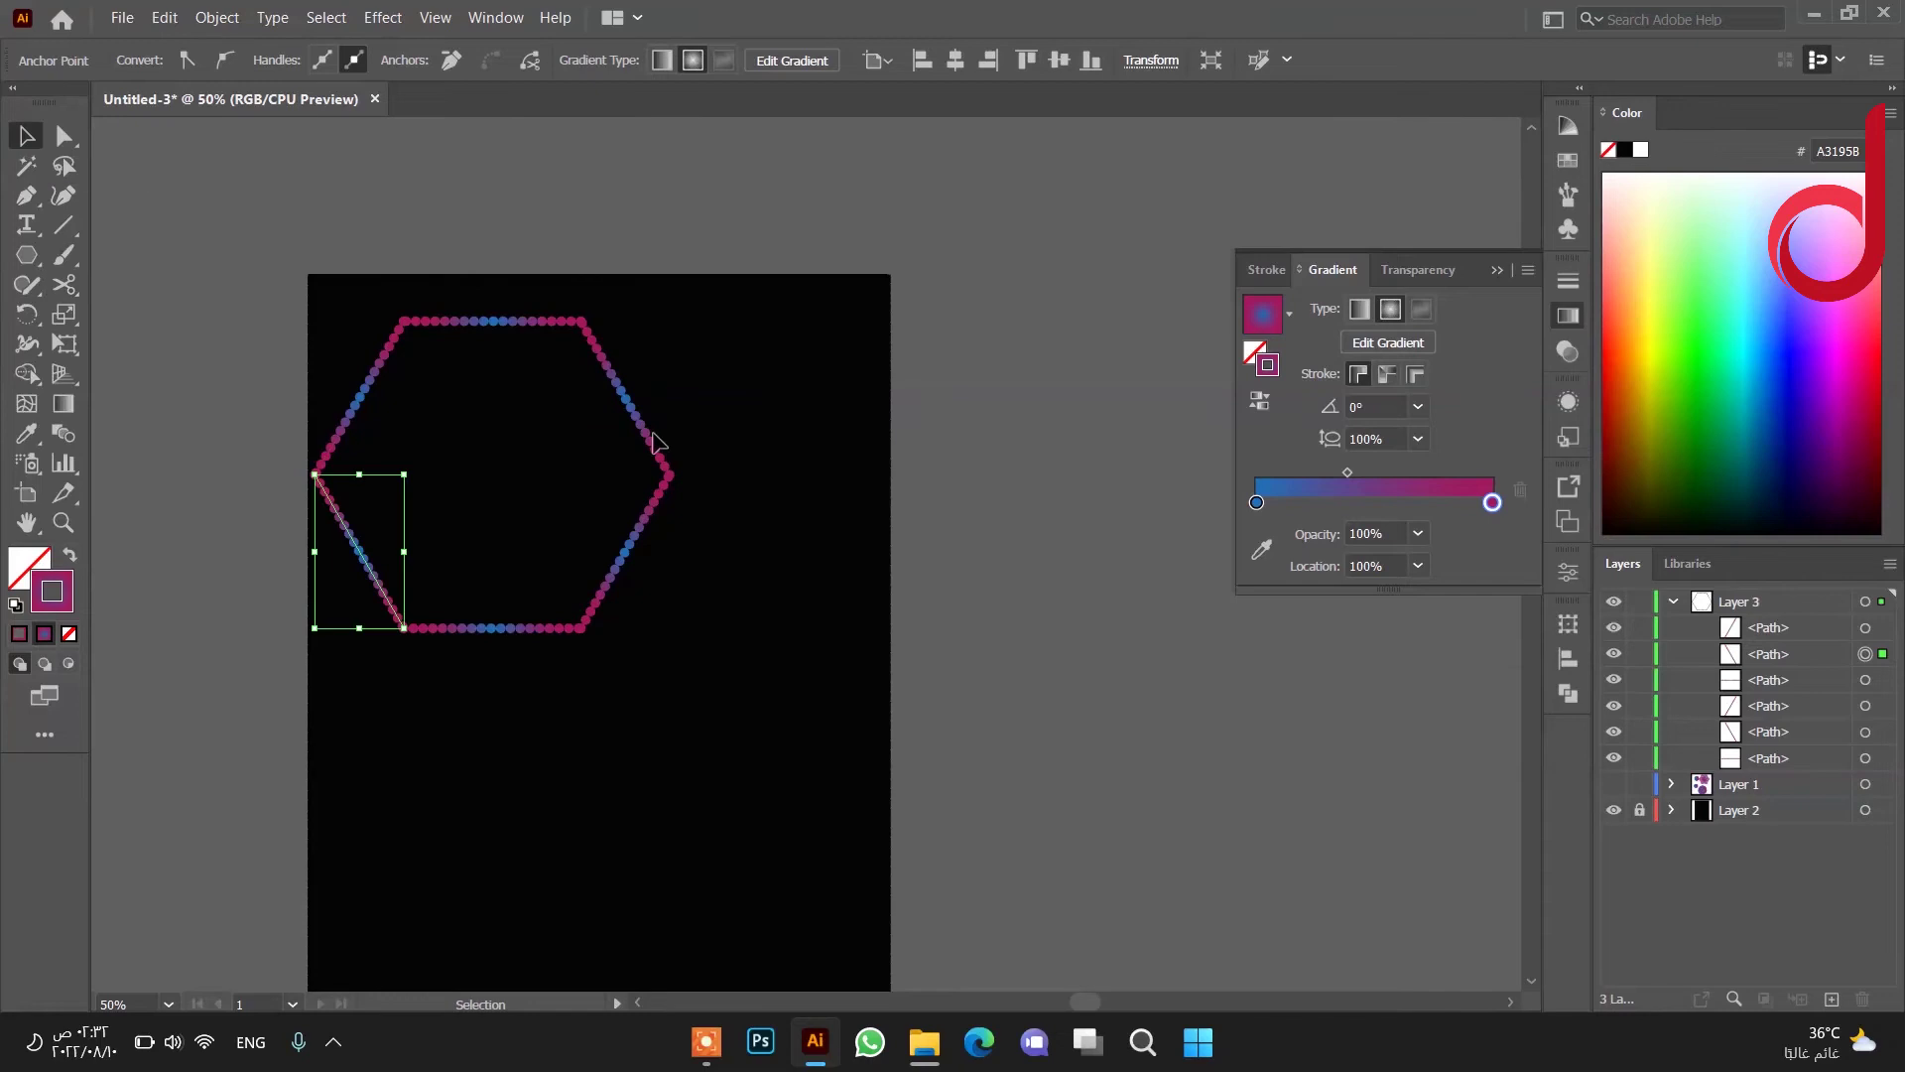
pyautogui.moveTo(684, 303); pyautogui.dragTo(247, 770)
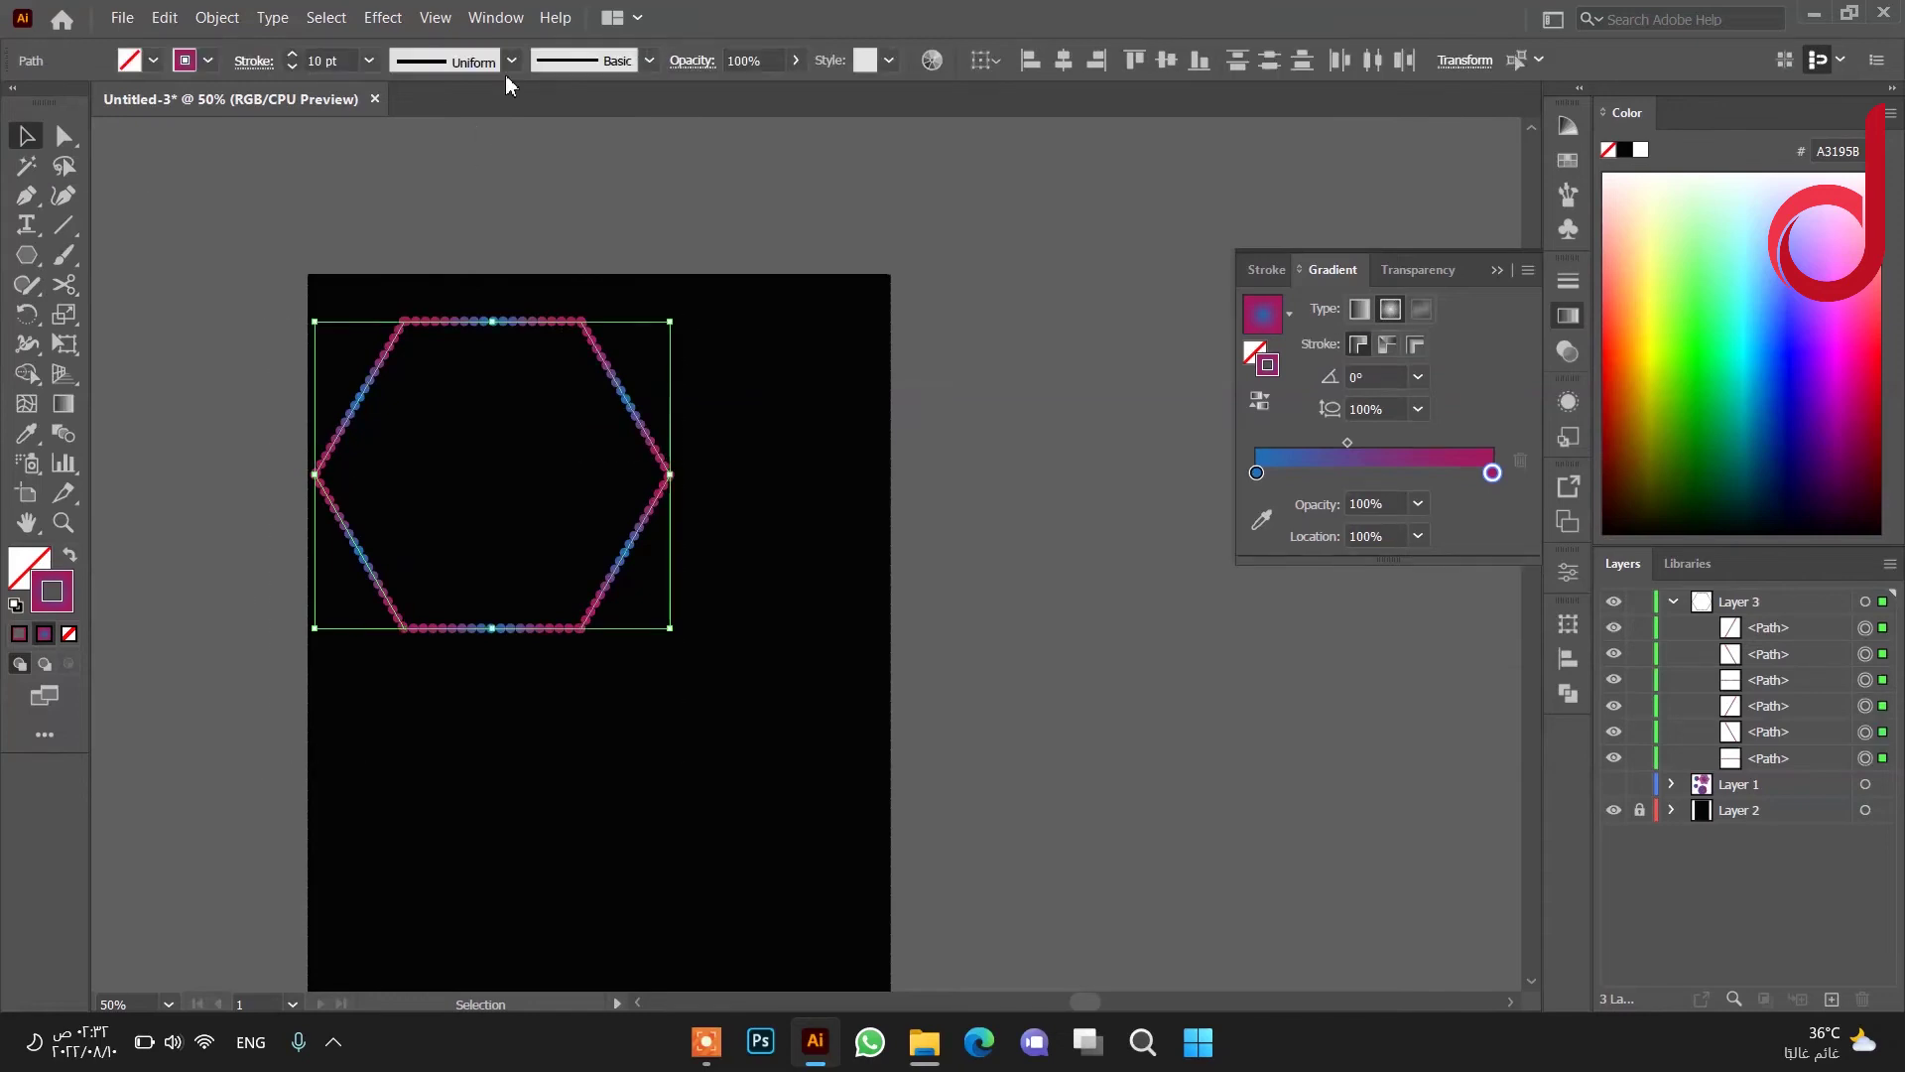
pyautogui.click(509, 61)
pyautogui.click(468, 255)
pyautogui.moveTo(647, 256); pyautogui.dragTo(305, 653)
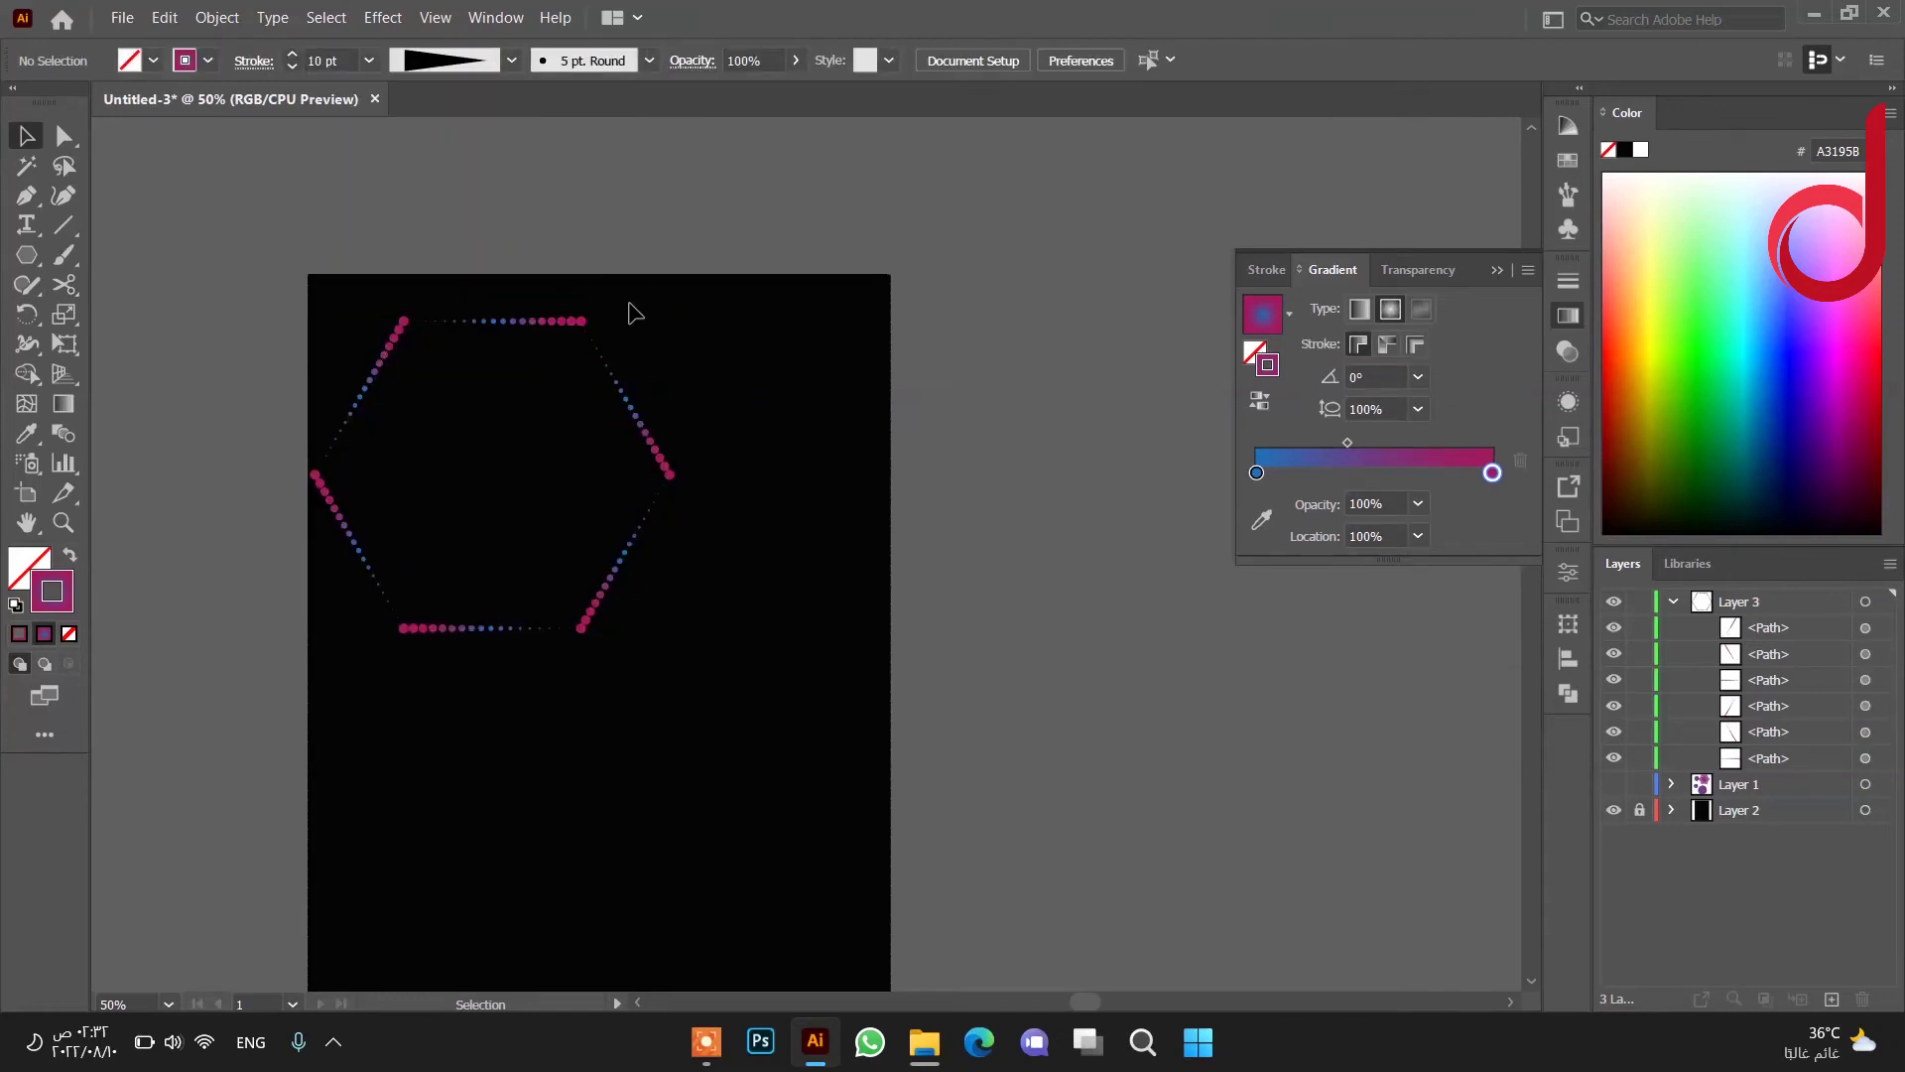
pyautogui.rightClick(500, 436)
pyautogui.click(521, 583)
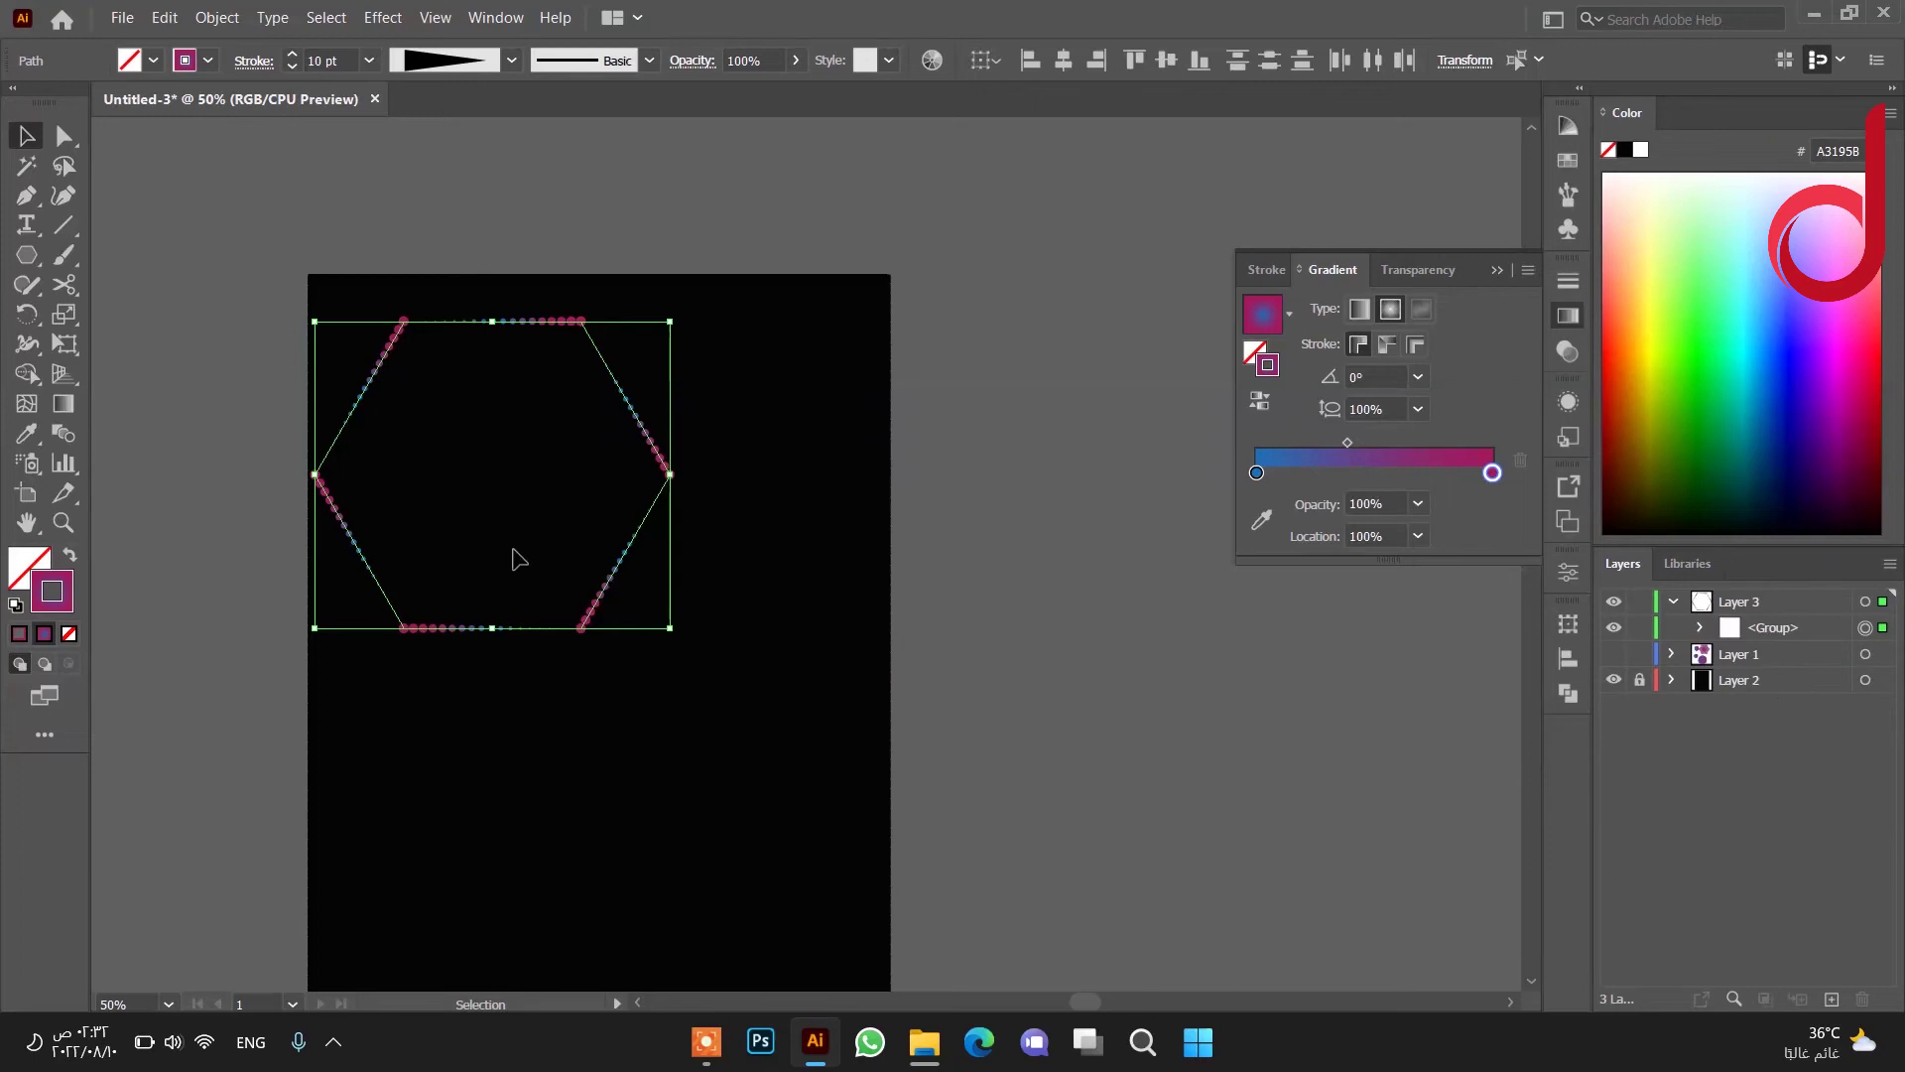
pyautogui.click(383, 16)
pyautogui.moveTo(455, 238)
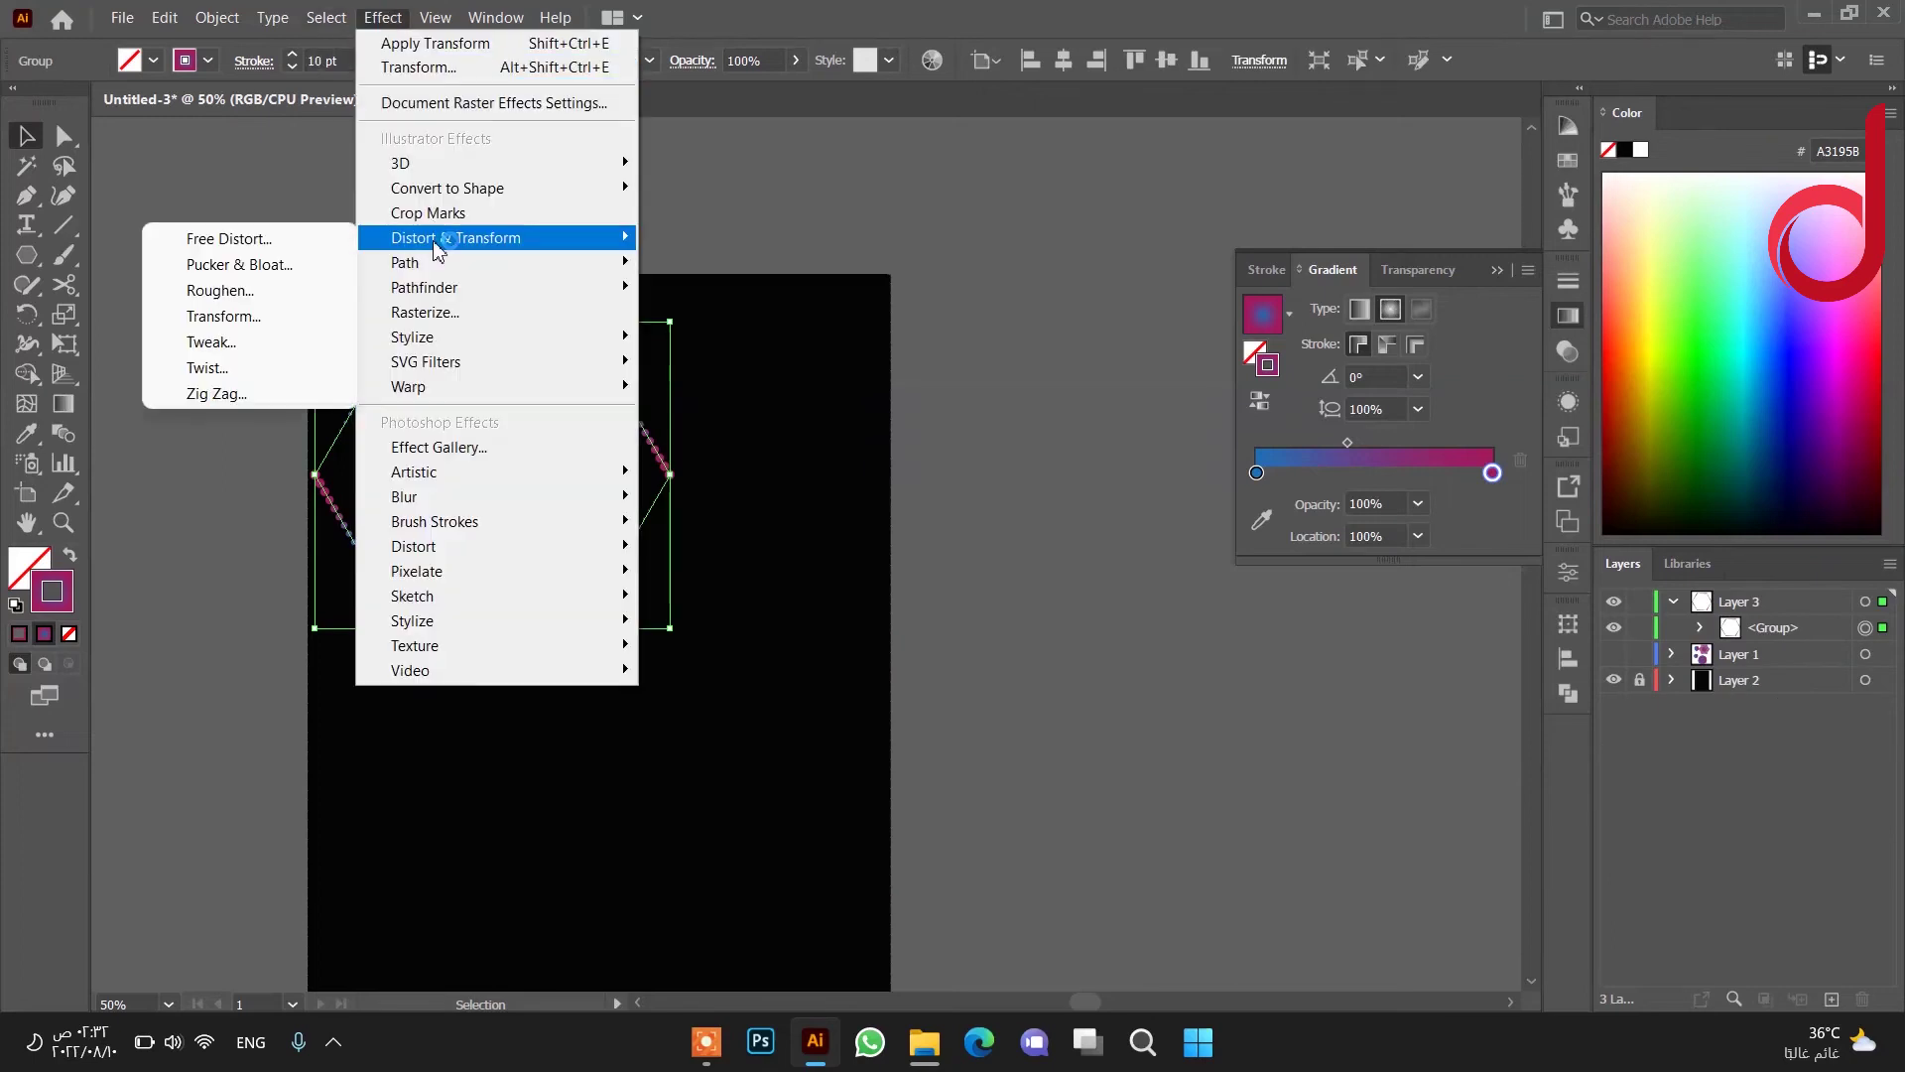
# Add a Transform effect to the group with 90% horizontal and vertical scale and a negative angle.
pyautogui.click(290, 316)
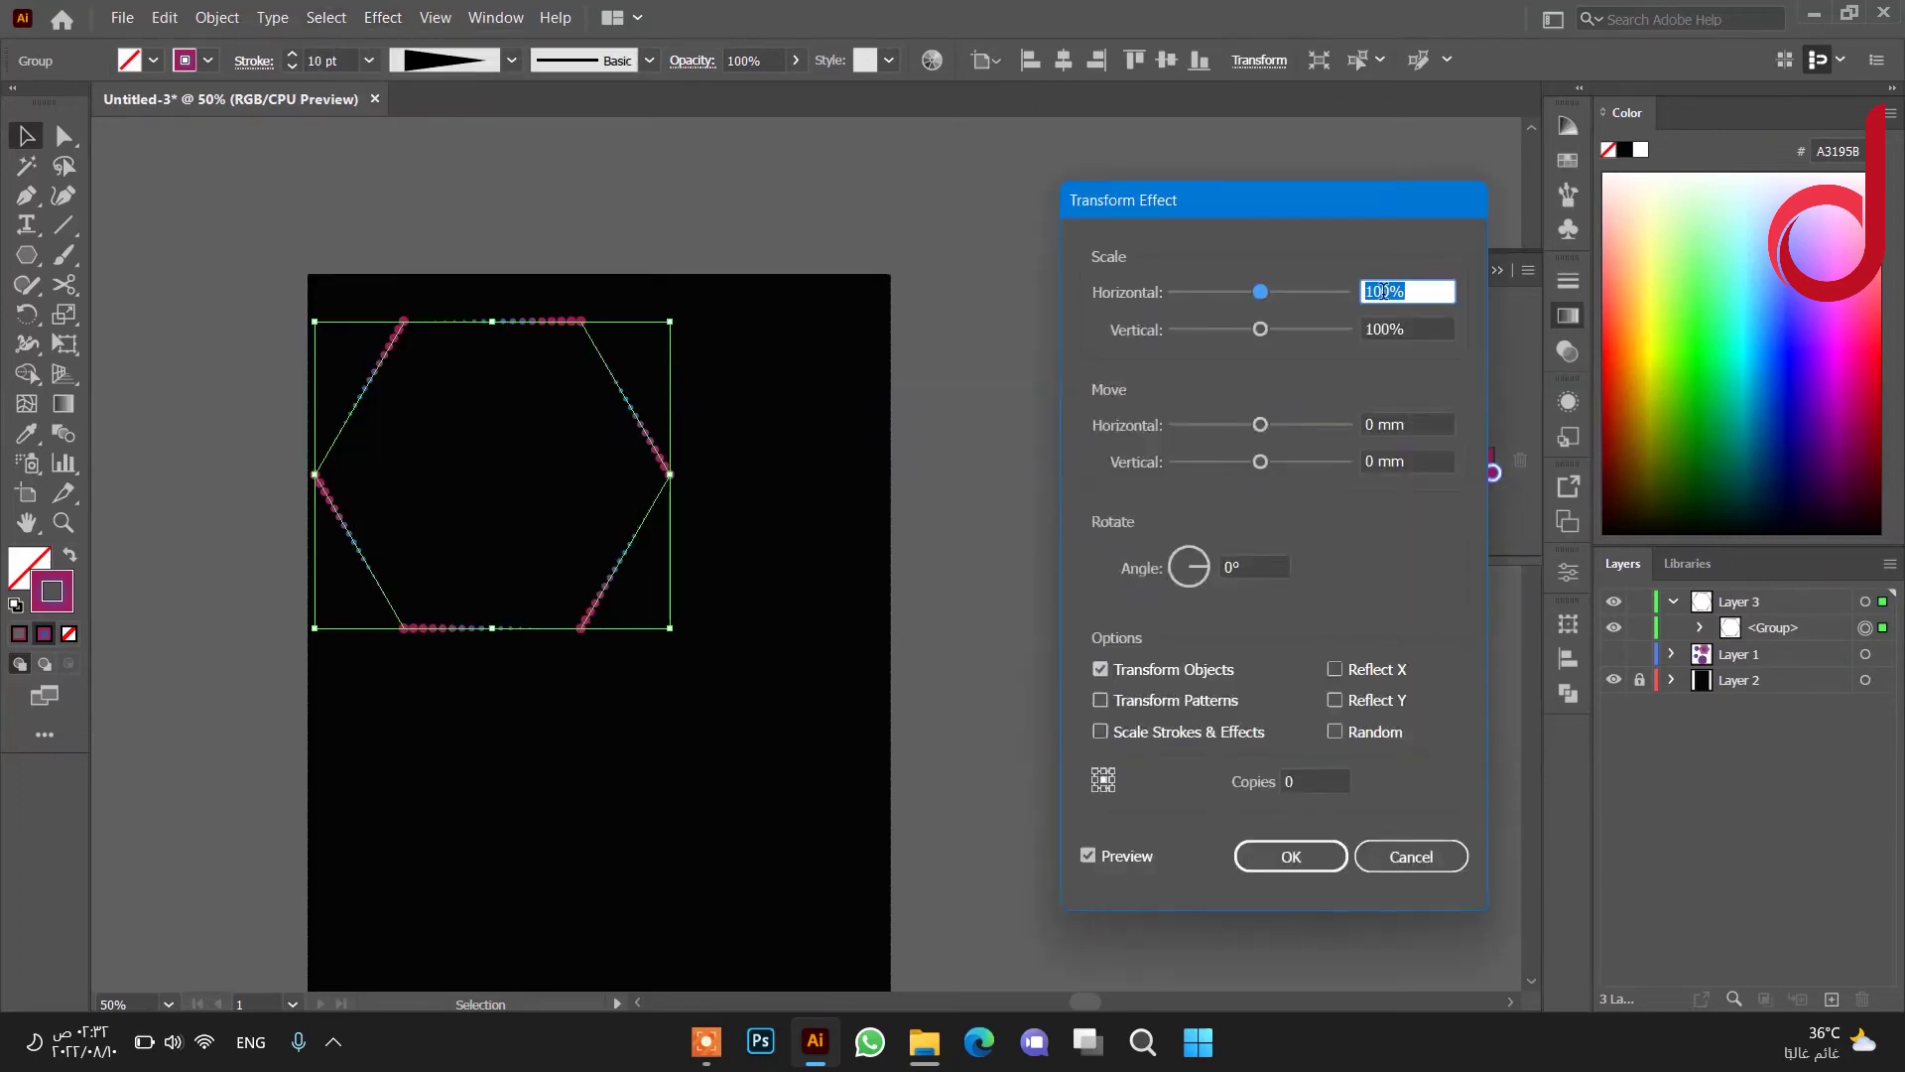
pyautogui.moveTo(1390, 290)
pyautogui.mouseDown()
pyautogui.moveTo(1373, 291)
pyautogui.moveTo(1372, 330)
pyautogui.mouseUp()
pyautogui.write('90')
pyautogui.write('90')
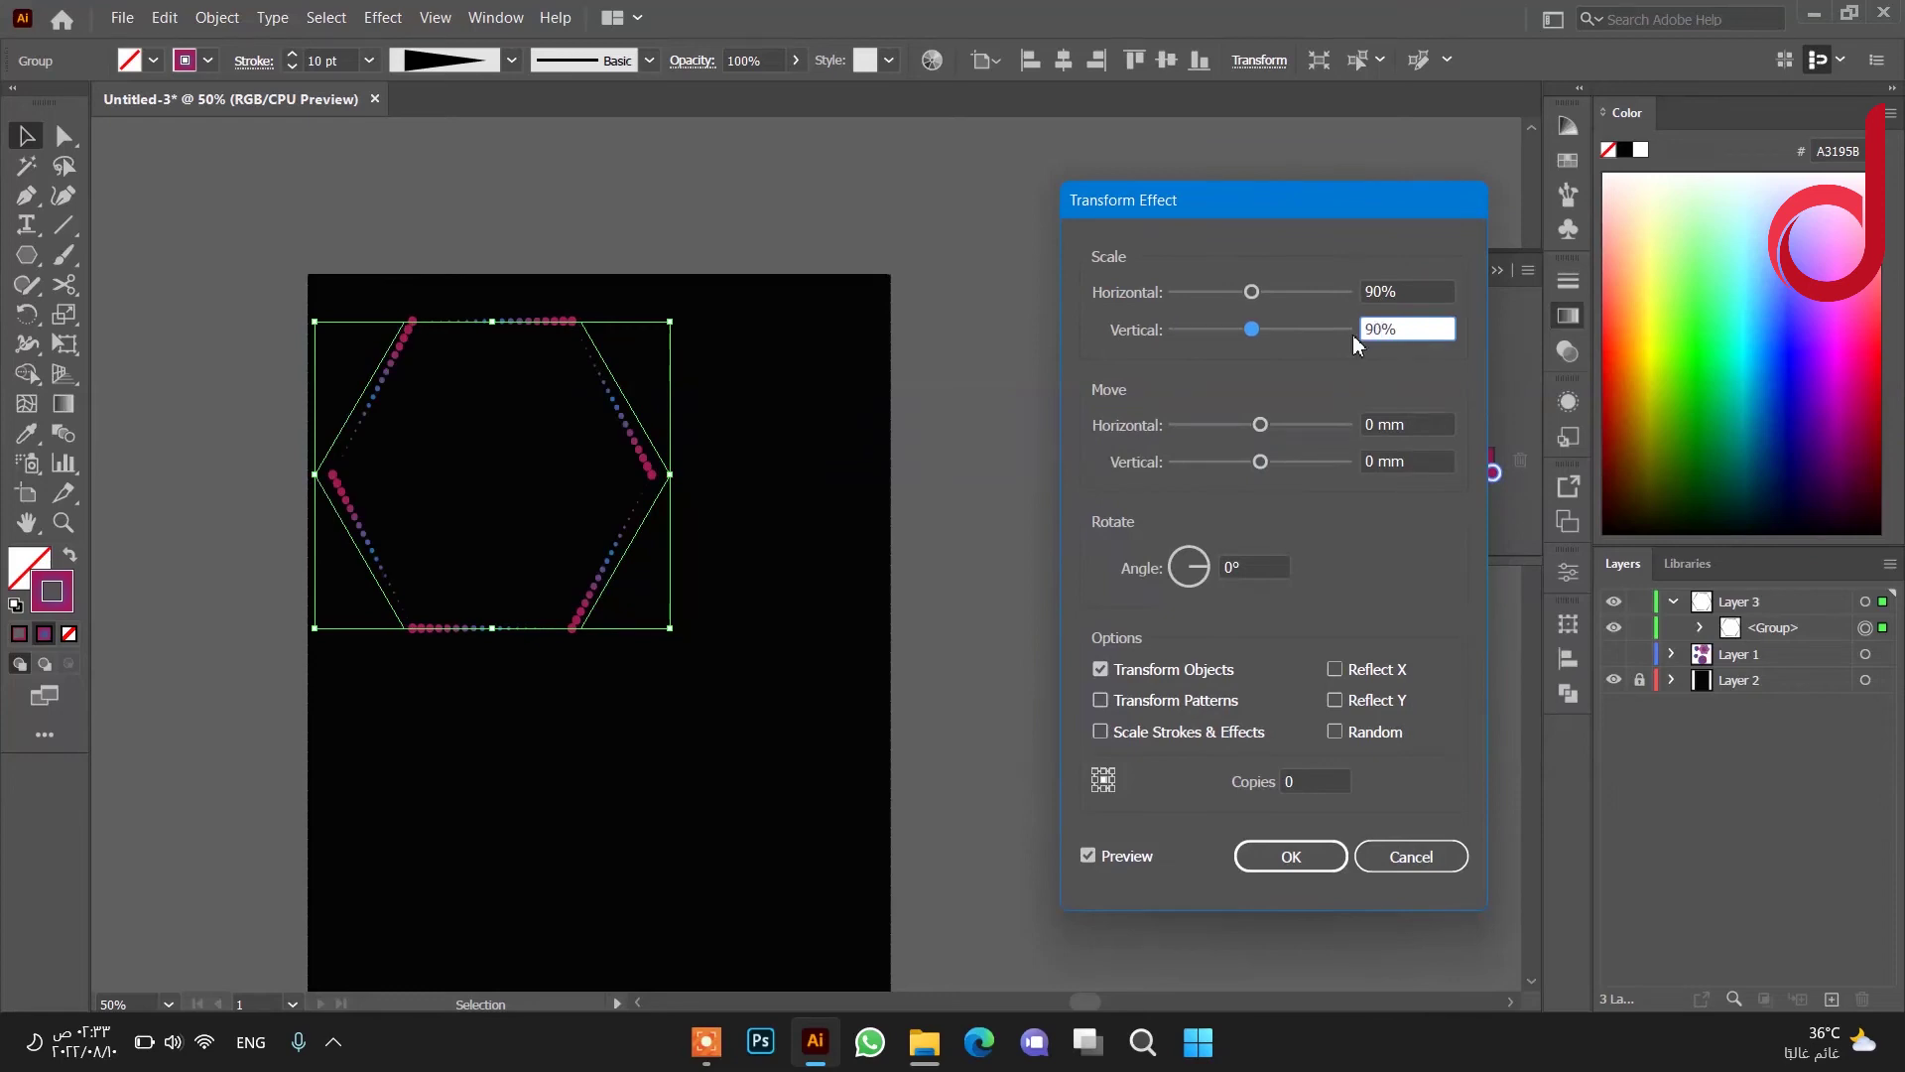
pyautogui.click(1227, 566)
pyautogui.press('Down')
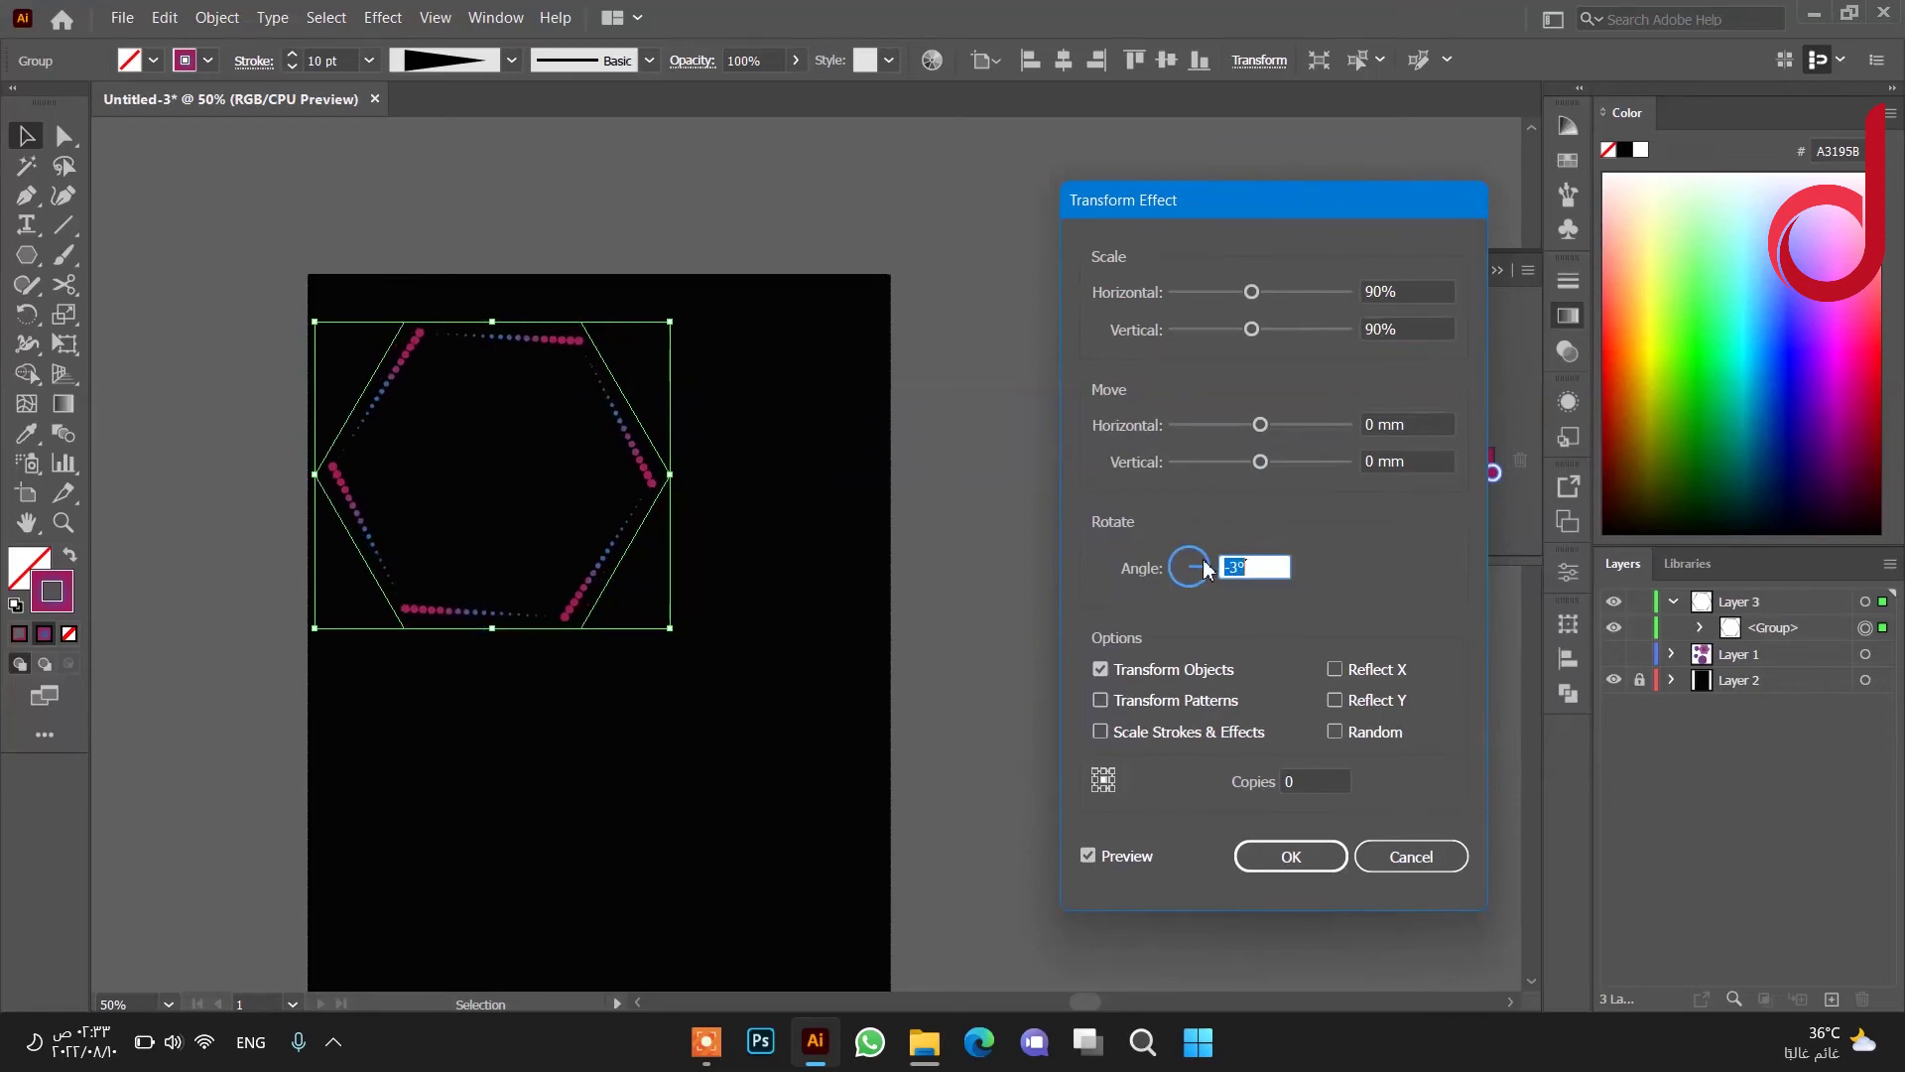
pyautogui.press('Down')
pyautogui.press('Down')
pyautogui.press('Down')
pyautogui.press('Down')
pyautogui.press('Down')
pyautogui.press('Down')
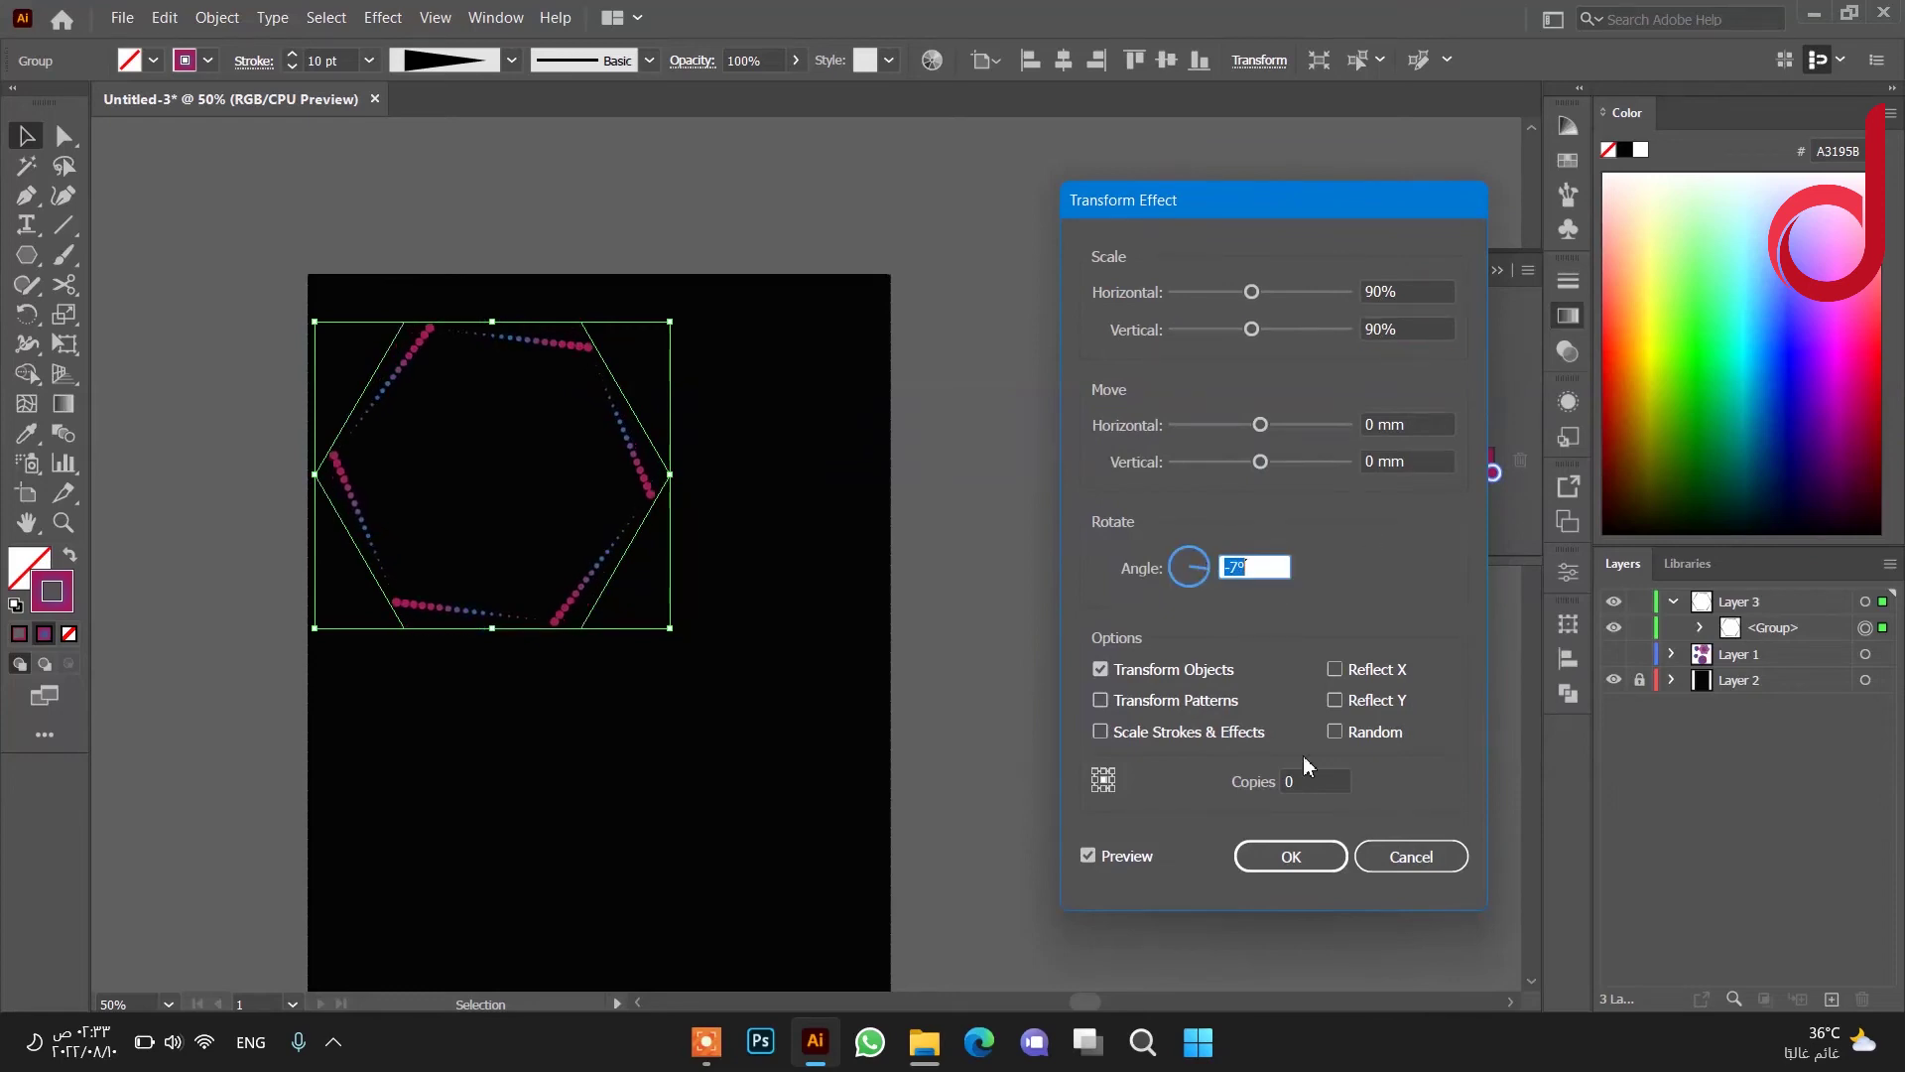
# Raise the copies to 16, settle the rotation at -12°, and apply the effect.
pyautogui.click(1279, 786)
pyautogui.press('Up')
pyautogui.press('Up')
pyautogui.press('Up')
pyautogui.press('Up')
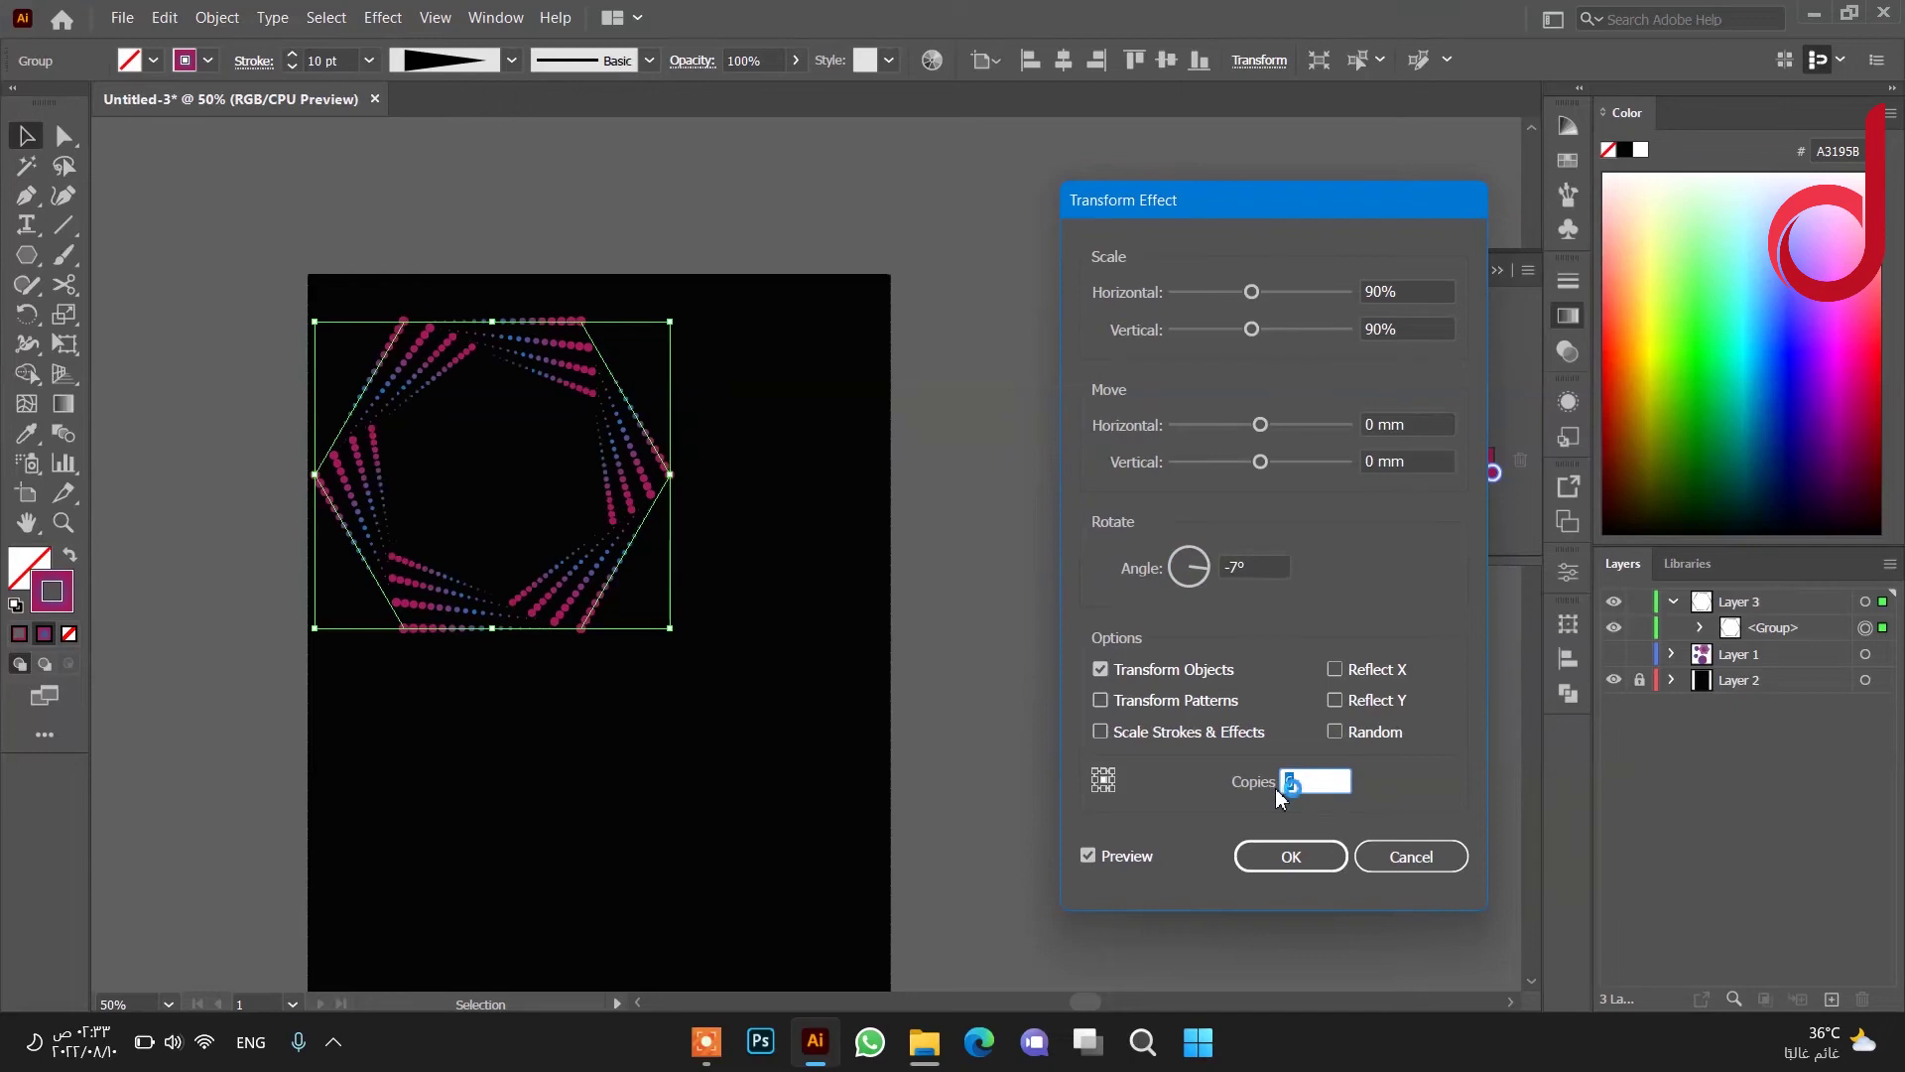
pyautogui.press('Up')
pyautogui.press('Up')
pyautogui.press('Up')
pyautogui.press('Up')
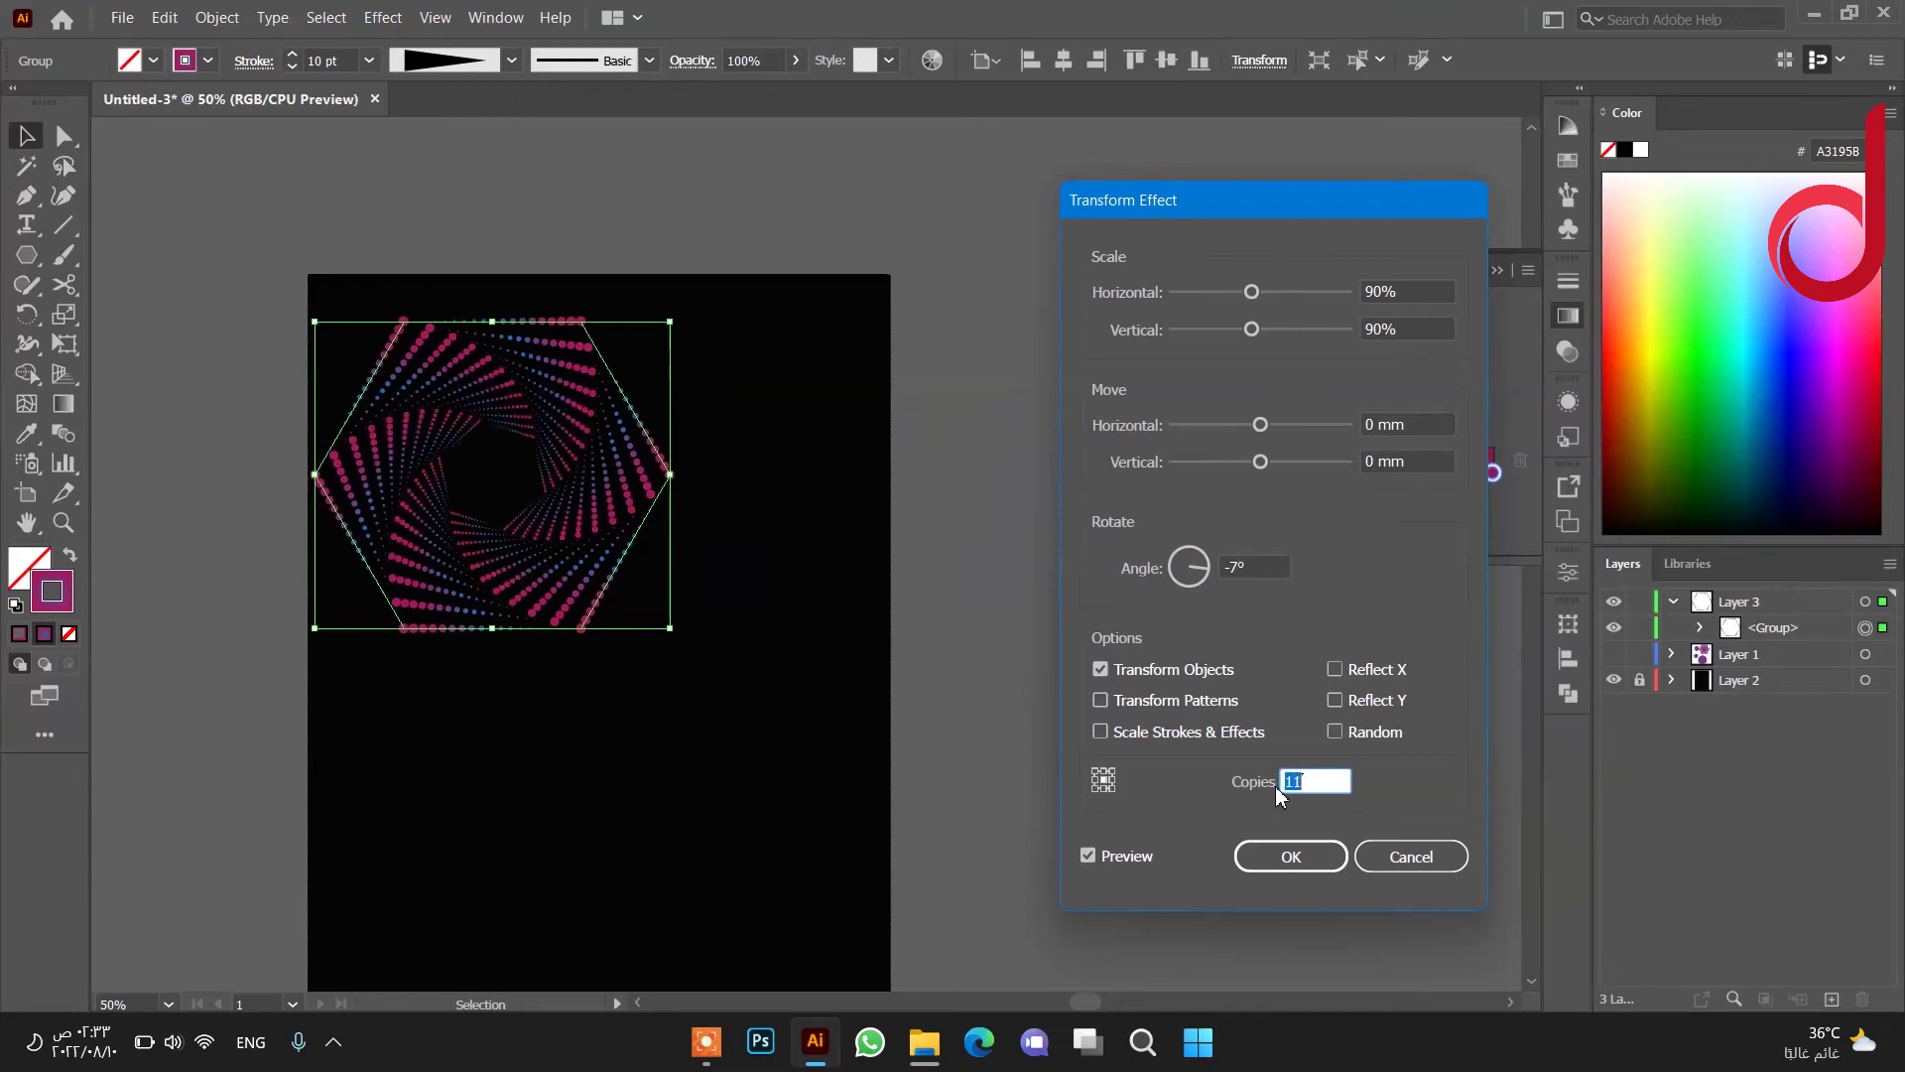
pyautogui.press('Up')
pyautogui.press('Up')
pyautogui.click(1223, 568)
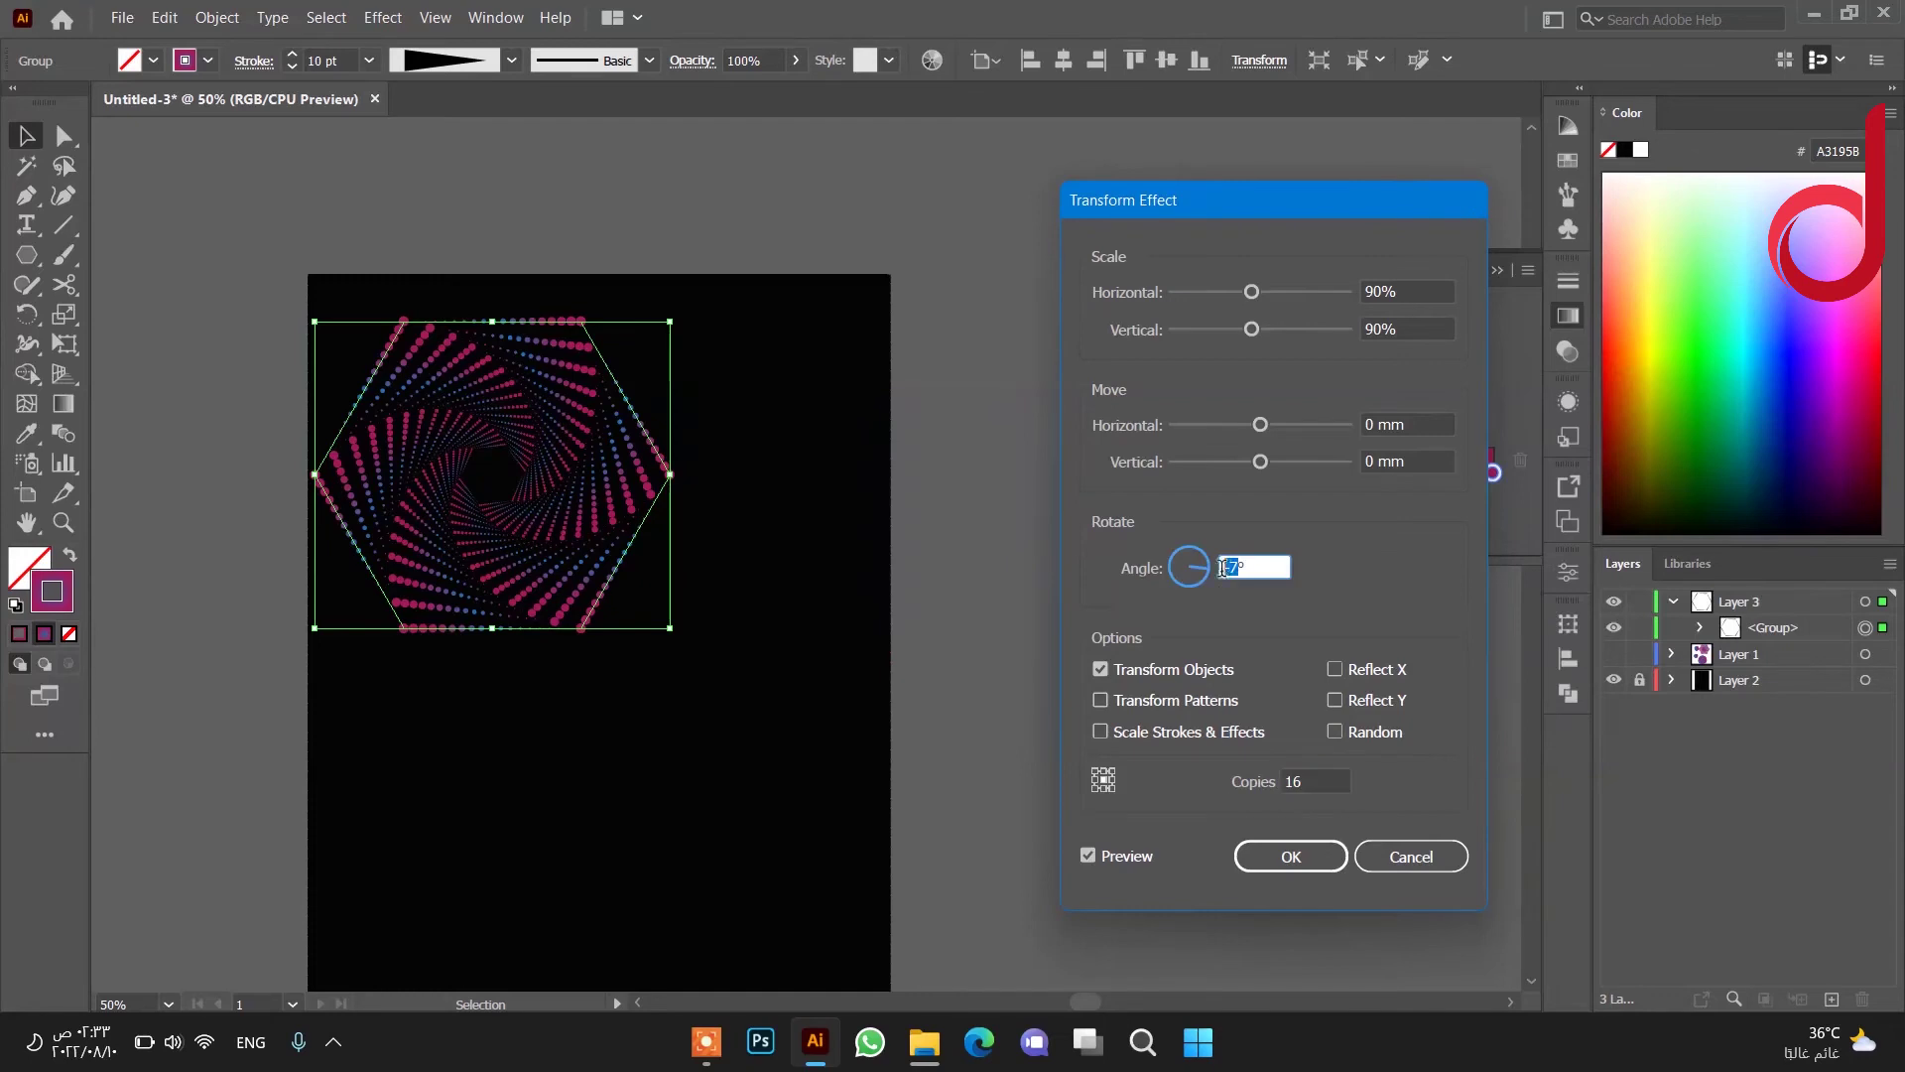
pyautogui.press('Up')
pyautogui.press('Up')
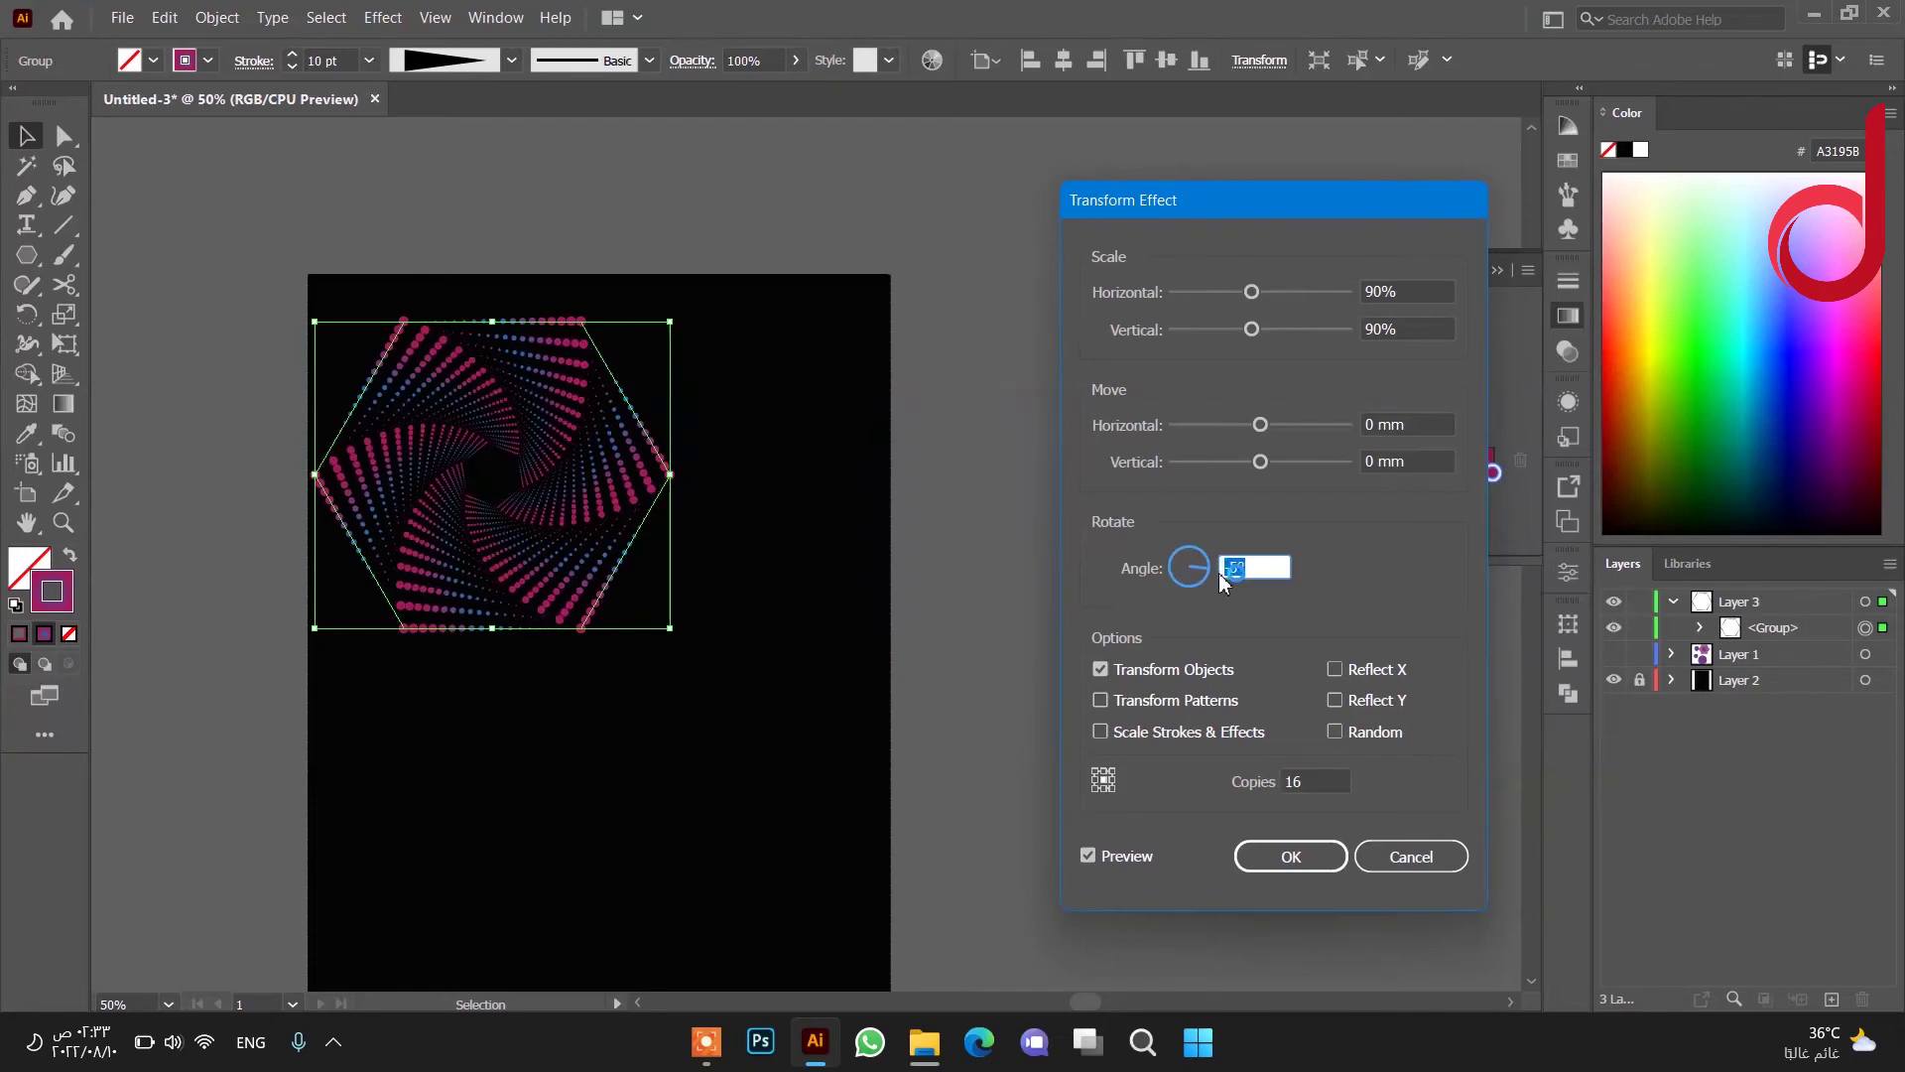
pyautogui.press('Up')
pyautogui.press('Down')
pyautogui.press('Down')
pyautogui.press('Down')
pyautogui.press('Down')
pyautogui.press('Down')
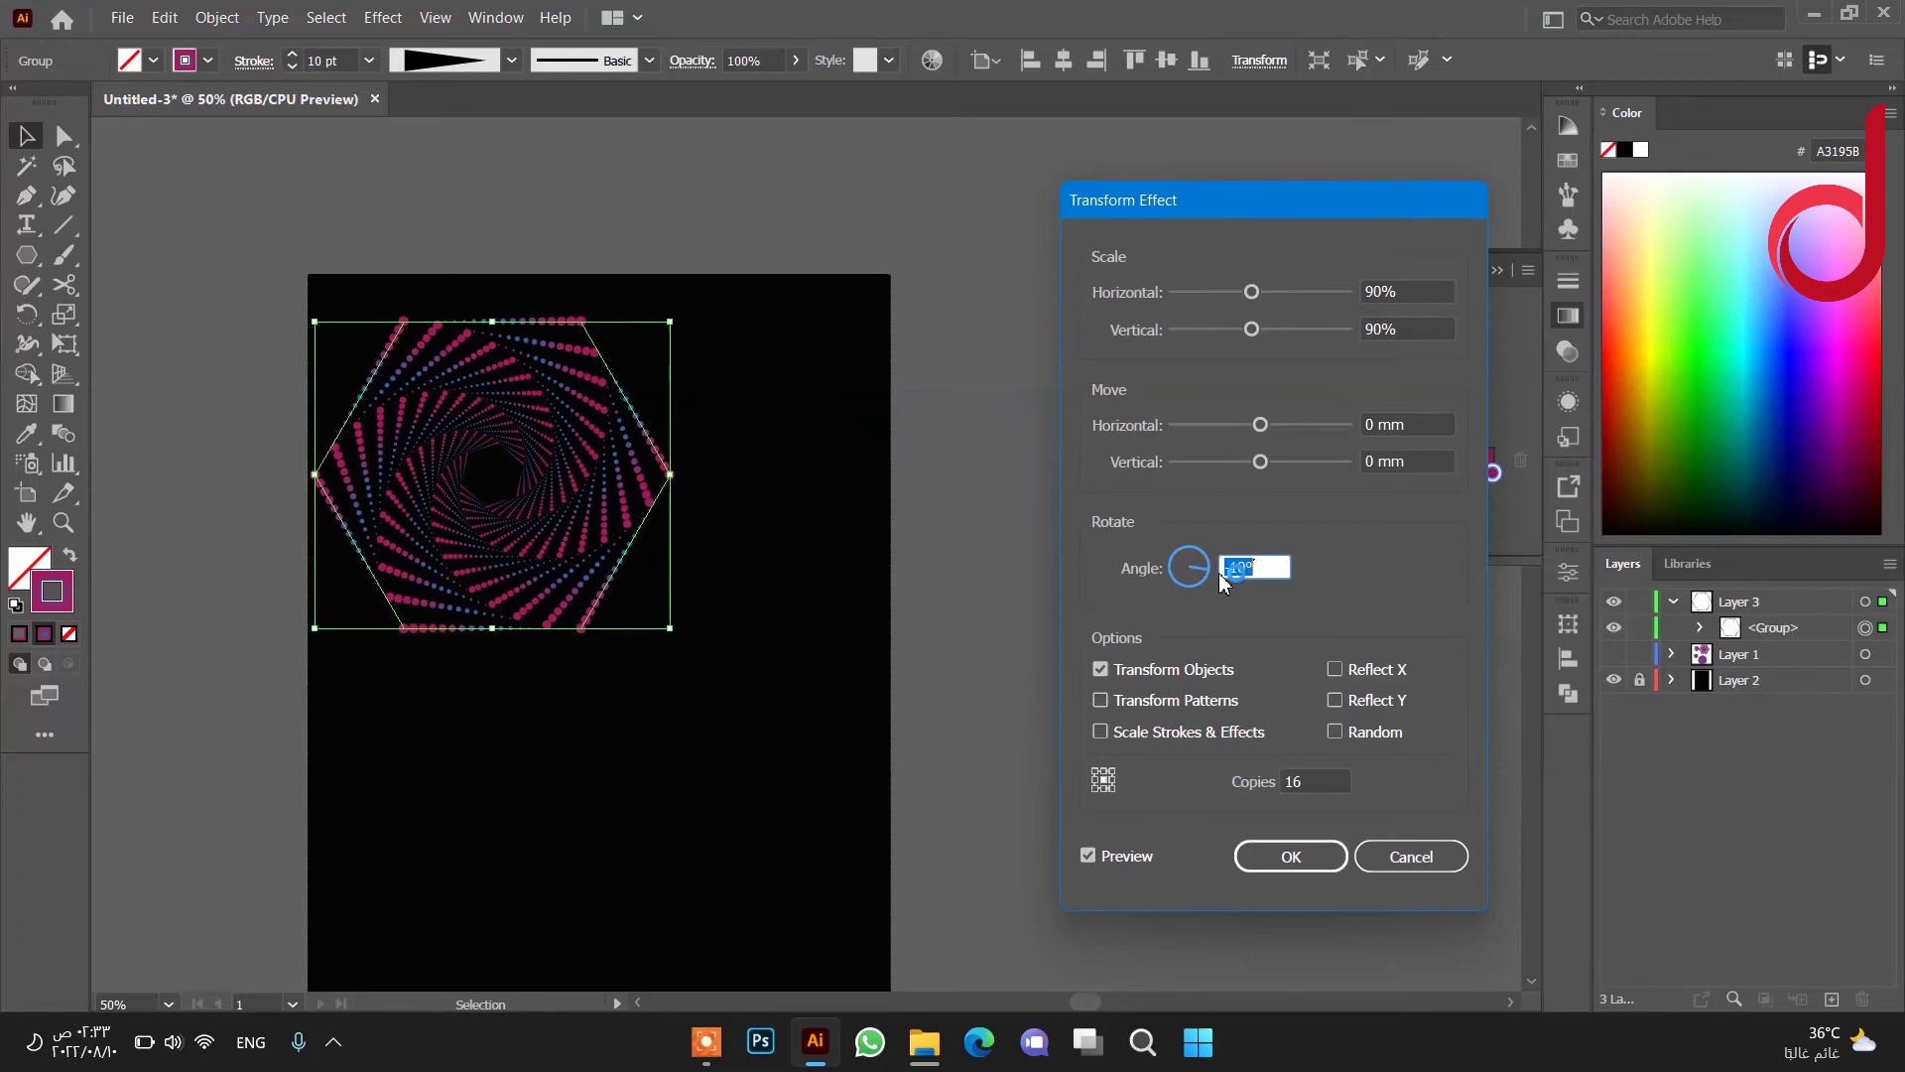
pyautogui.press('Down')
pyautogui.press('Down')
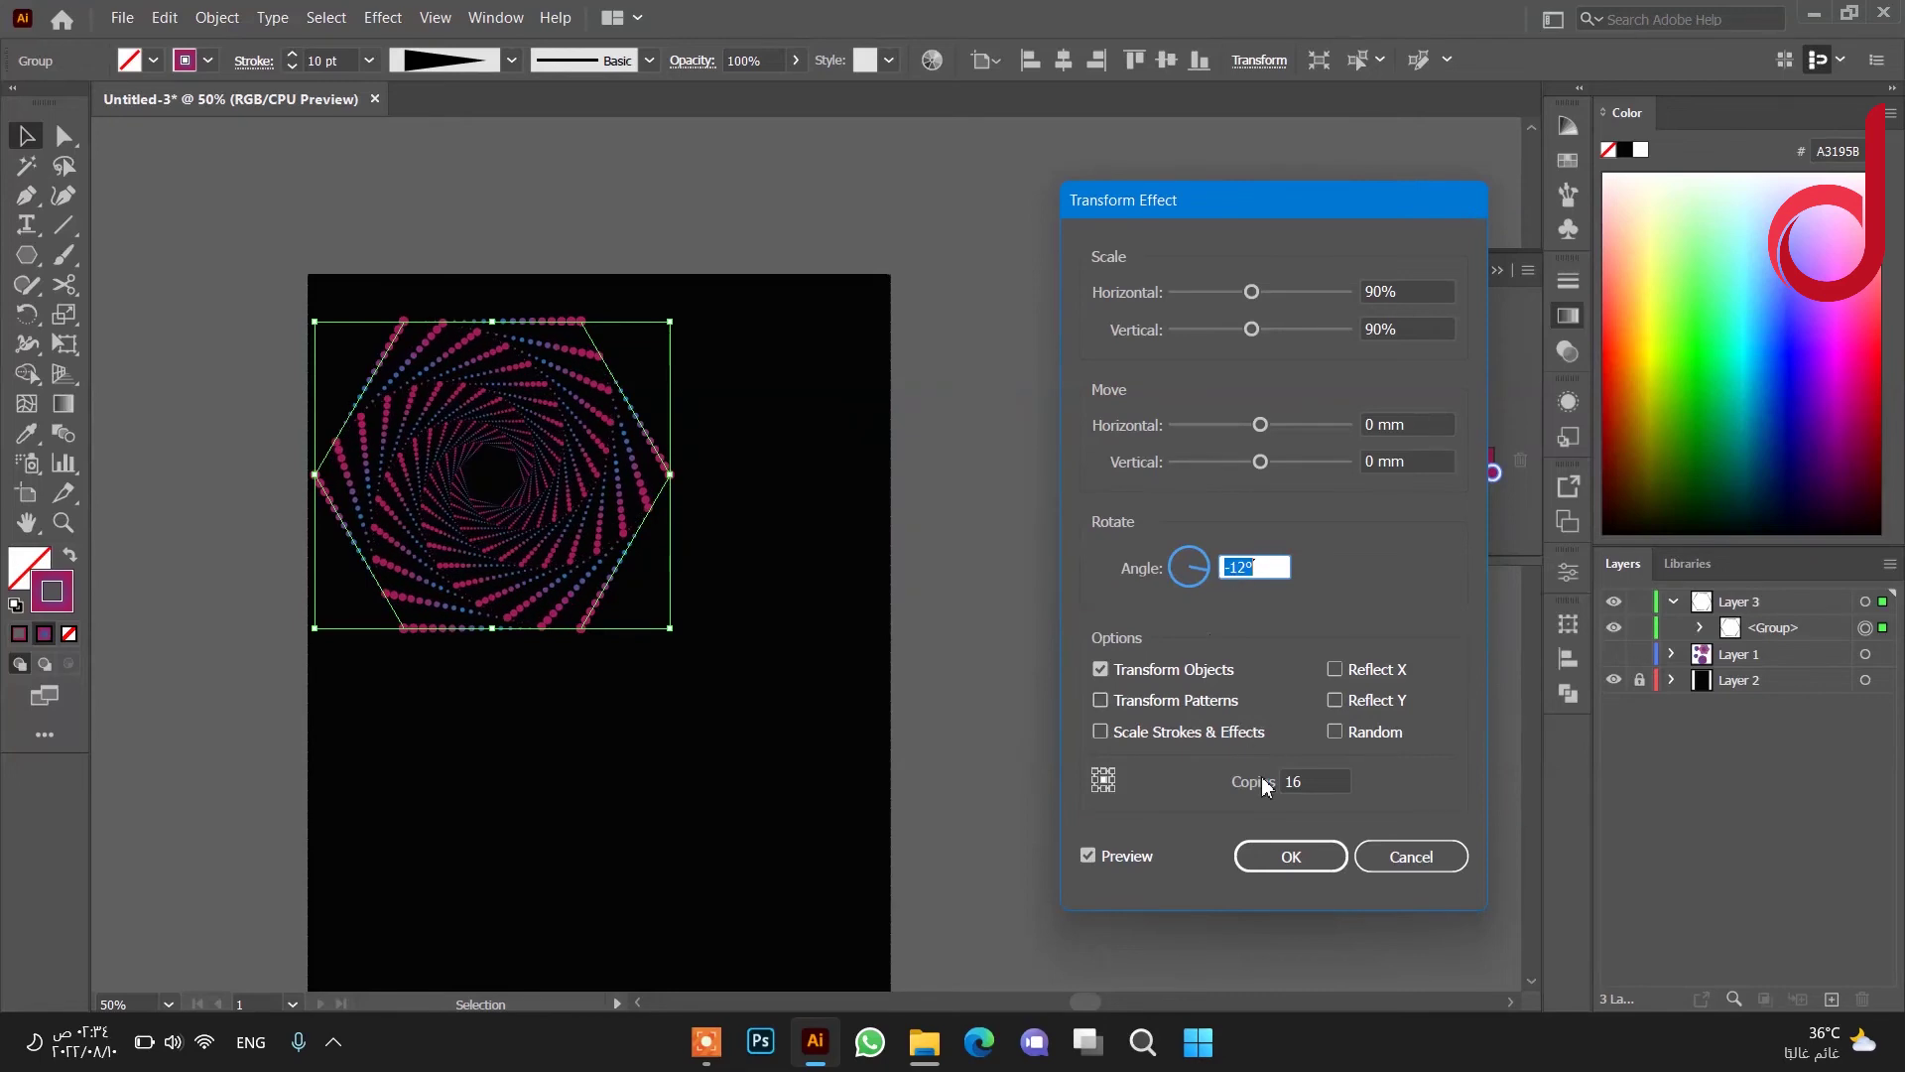
pyautogui.click(1287, 857)
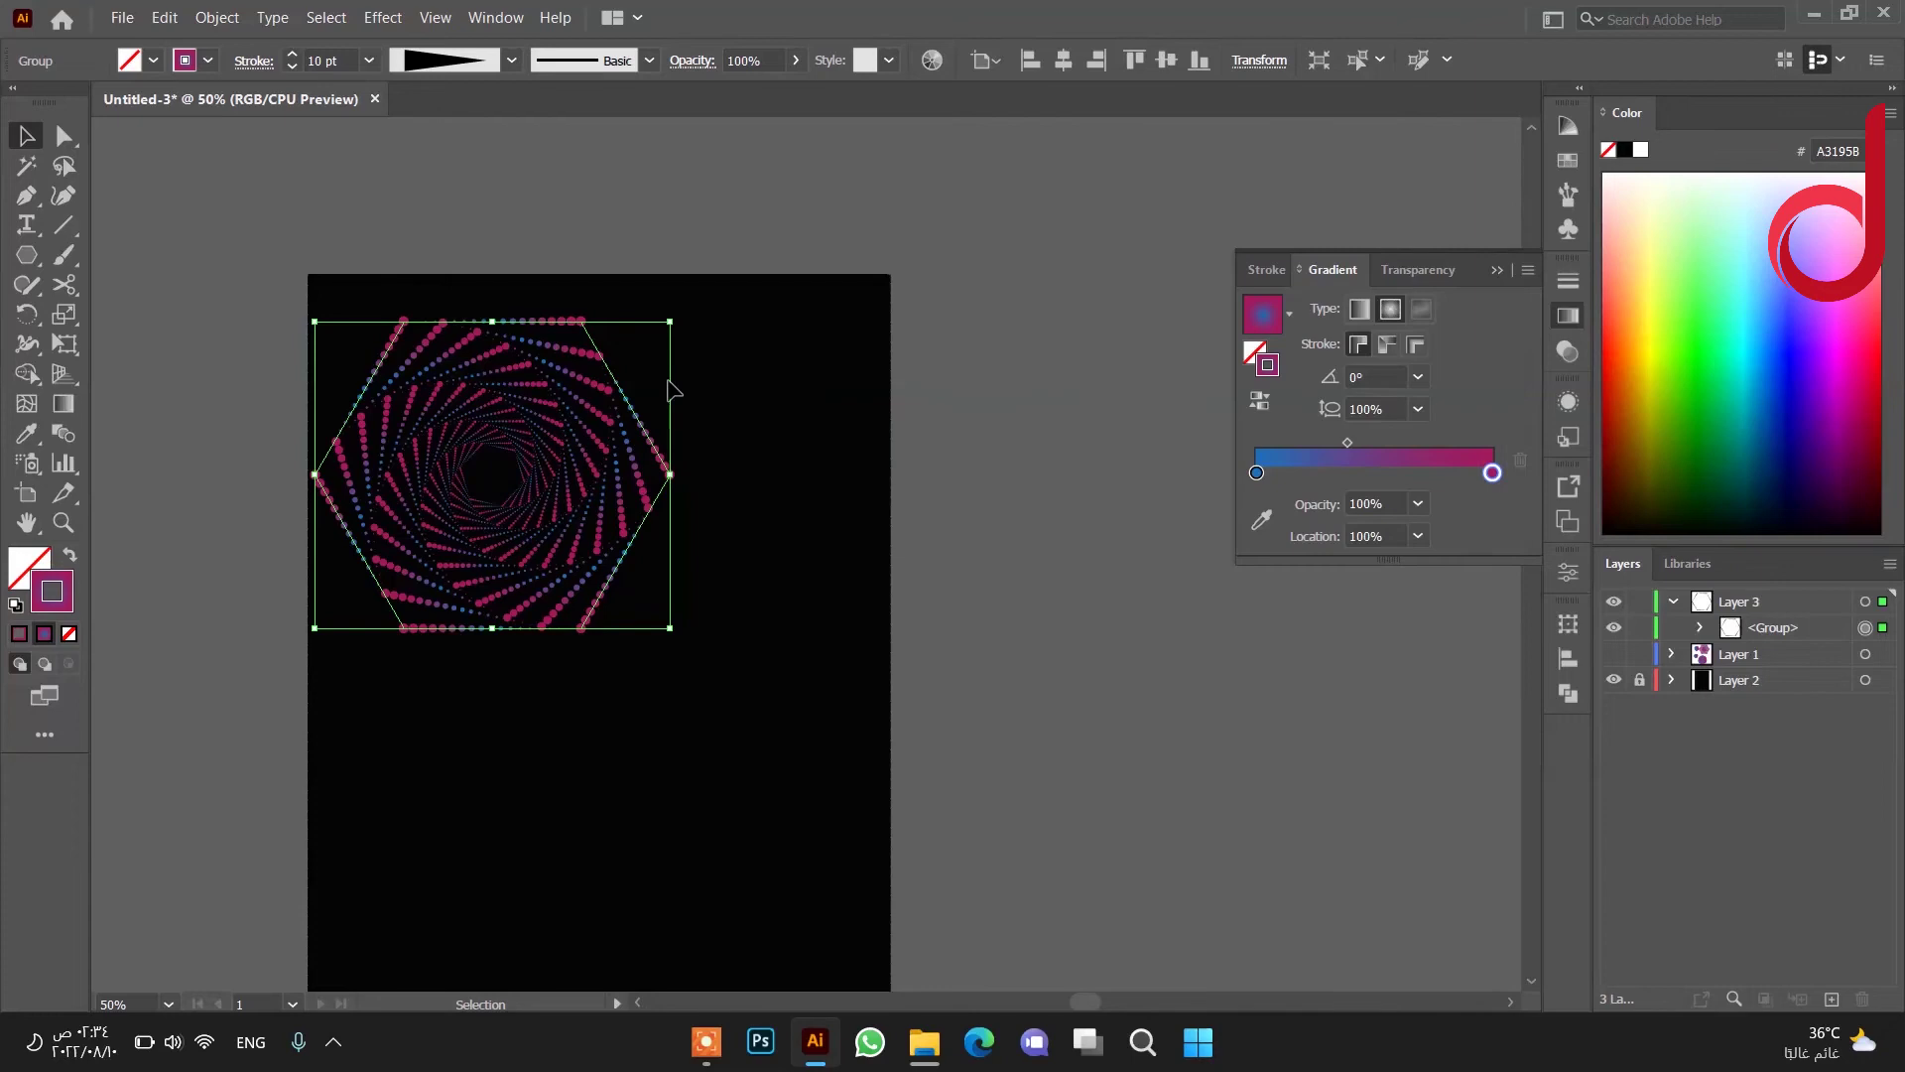
# Expand the spiral group's appearance and enlarge the dot tunnel across the artboard's top.
pyautogui.moveTo(670, 321); pyautogui.dragTo(557, 421)
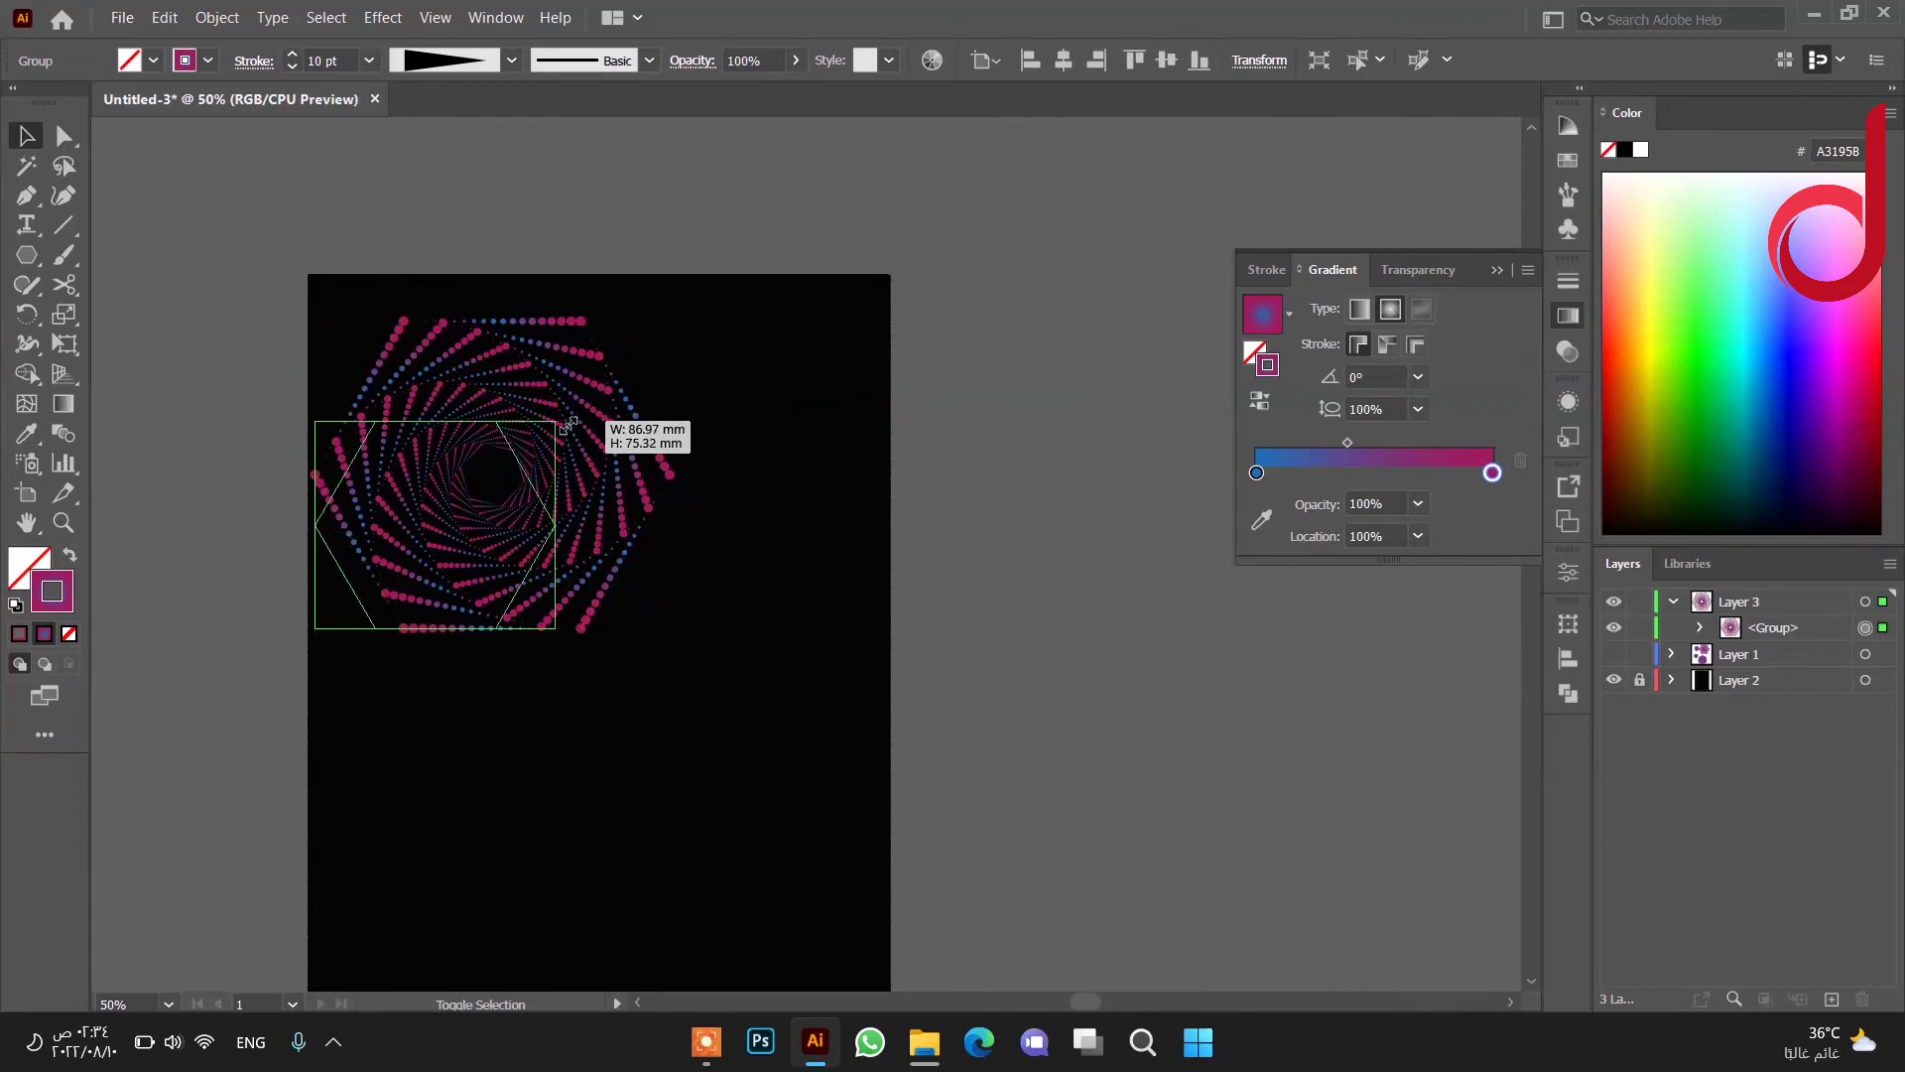
pyautogui.click(217, 17)
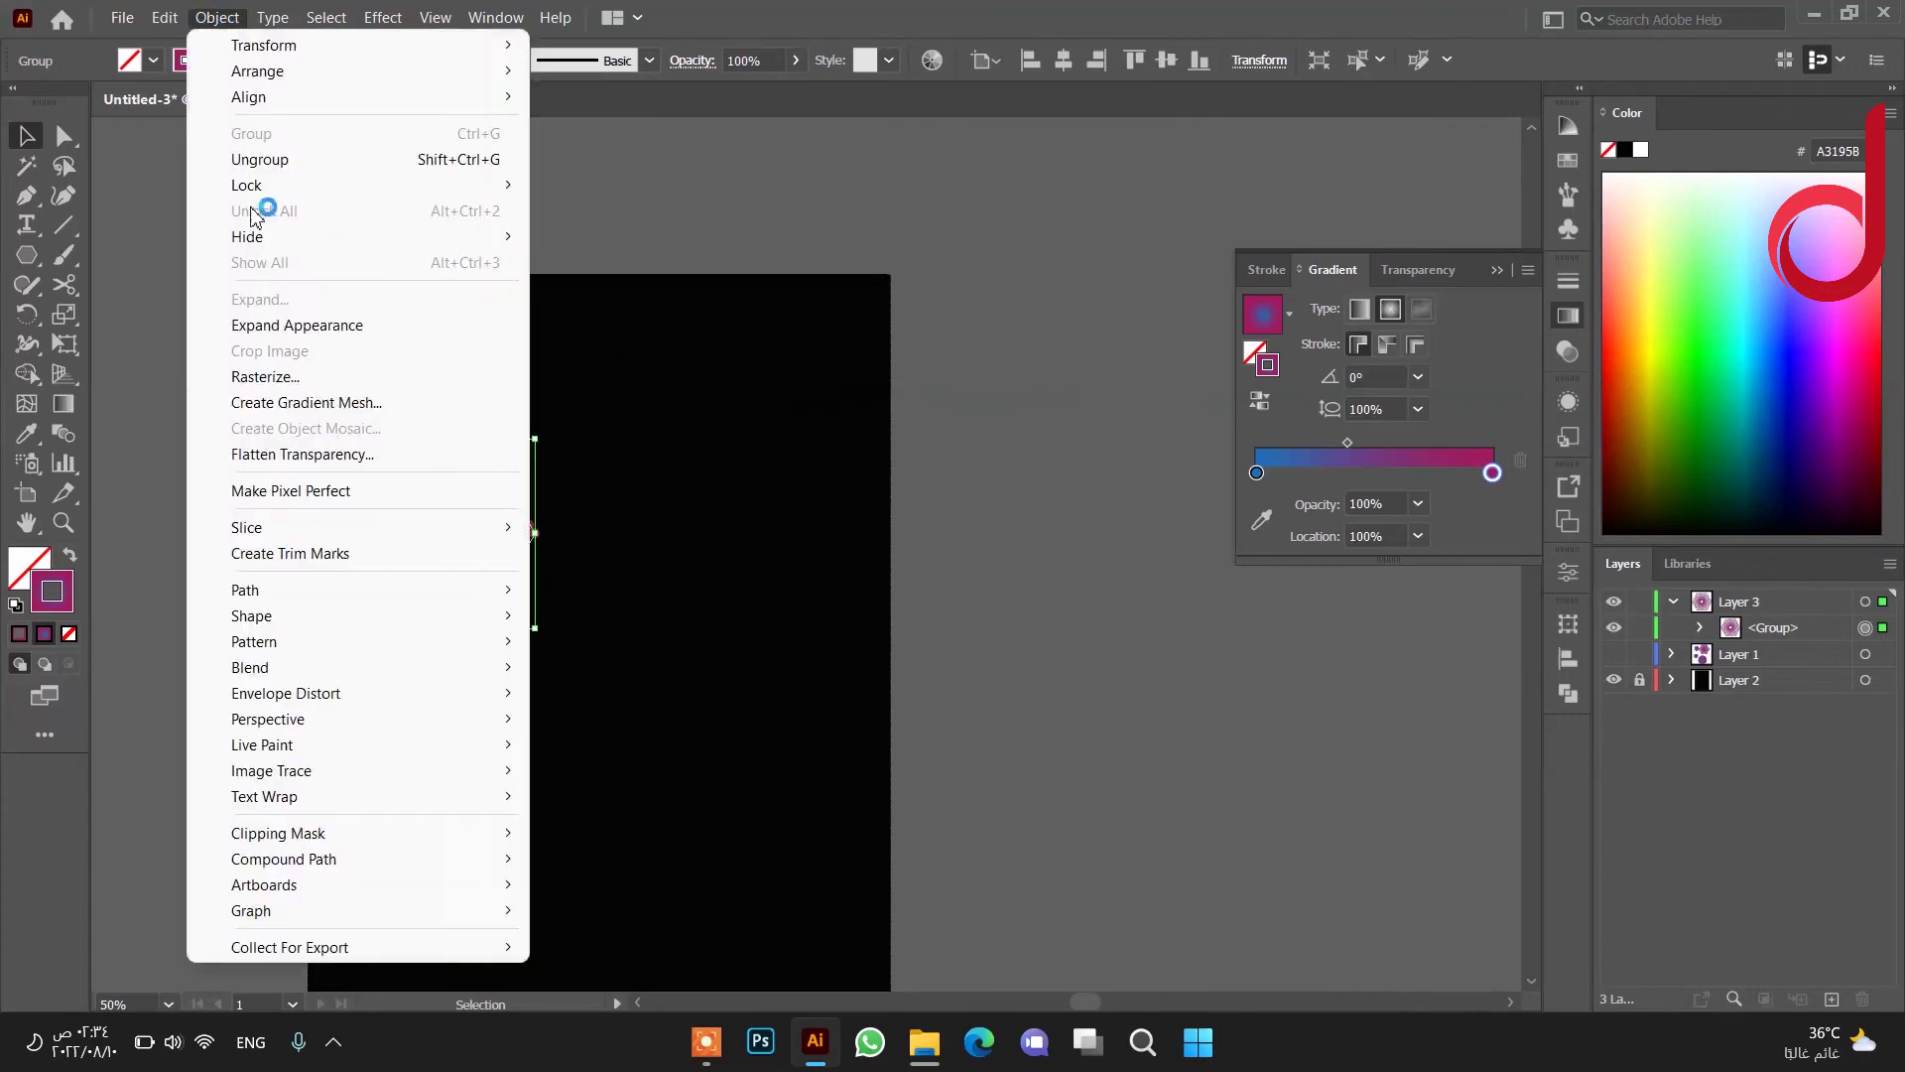
pyautogui.click(295, 331)
pyautogui.moveTo(545, 427); pyautogui.dragTo(786, 309)
pyautogui.click(806, 363)
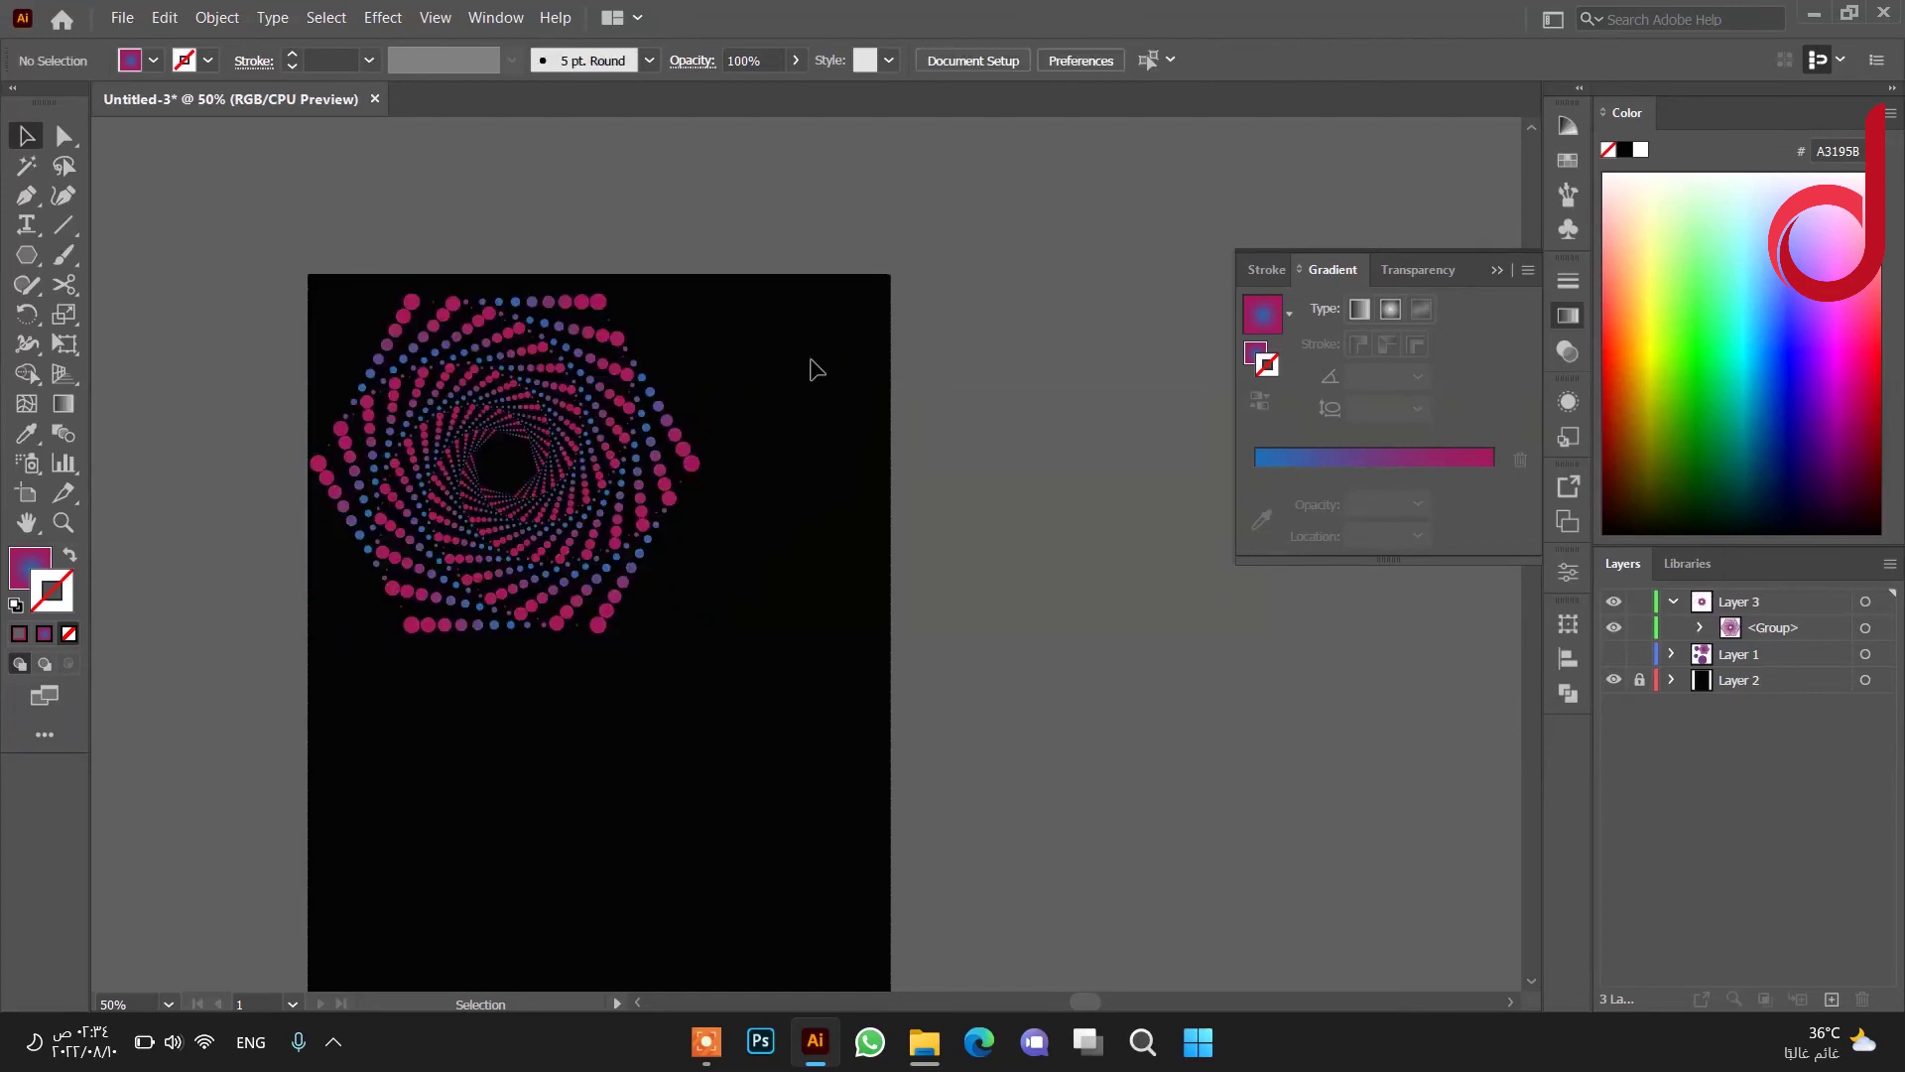
# Draw a circle below the dot tunnel and move its gradient onto the stroke.
pyautogui.press('m')
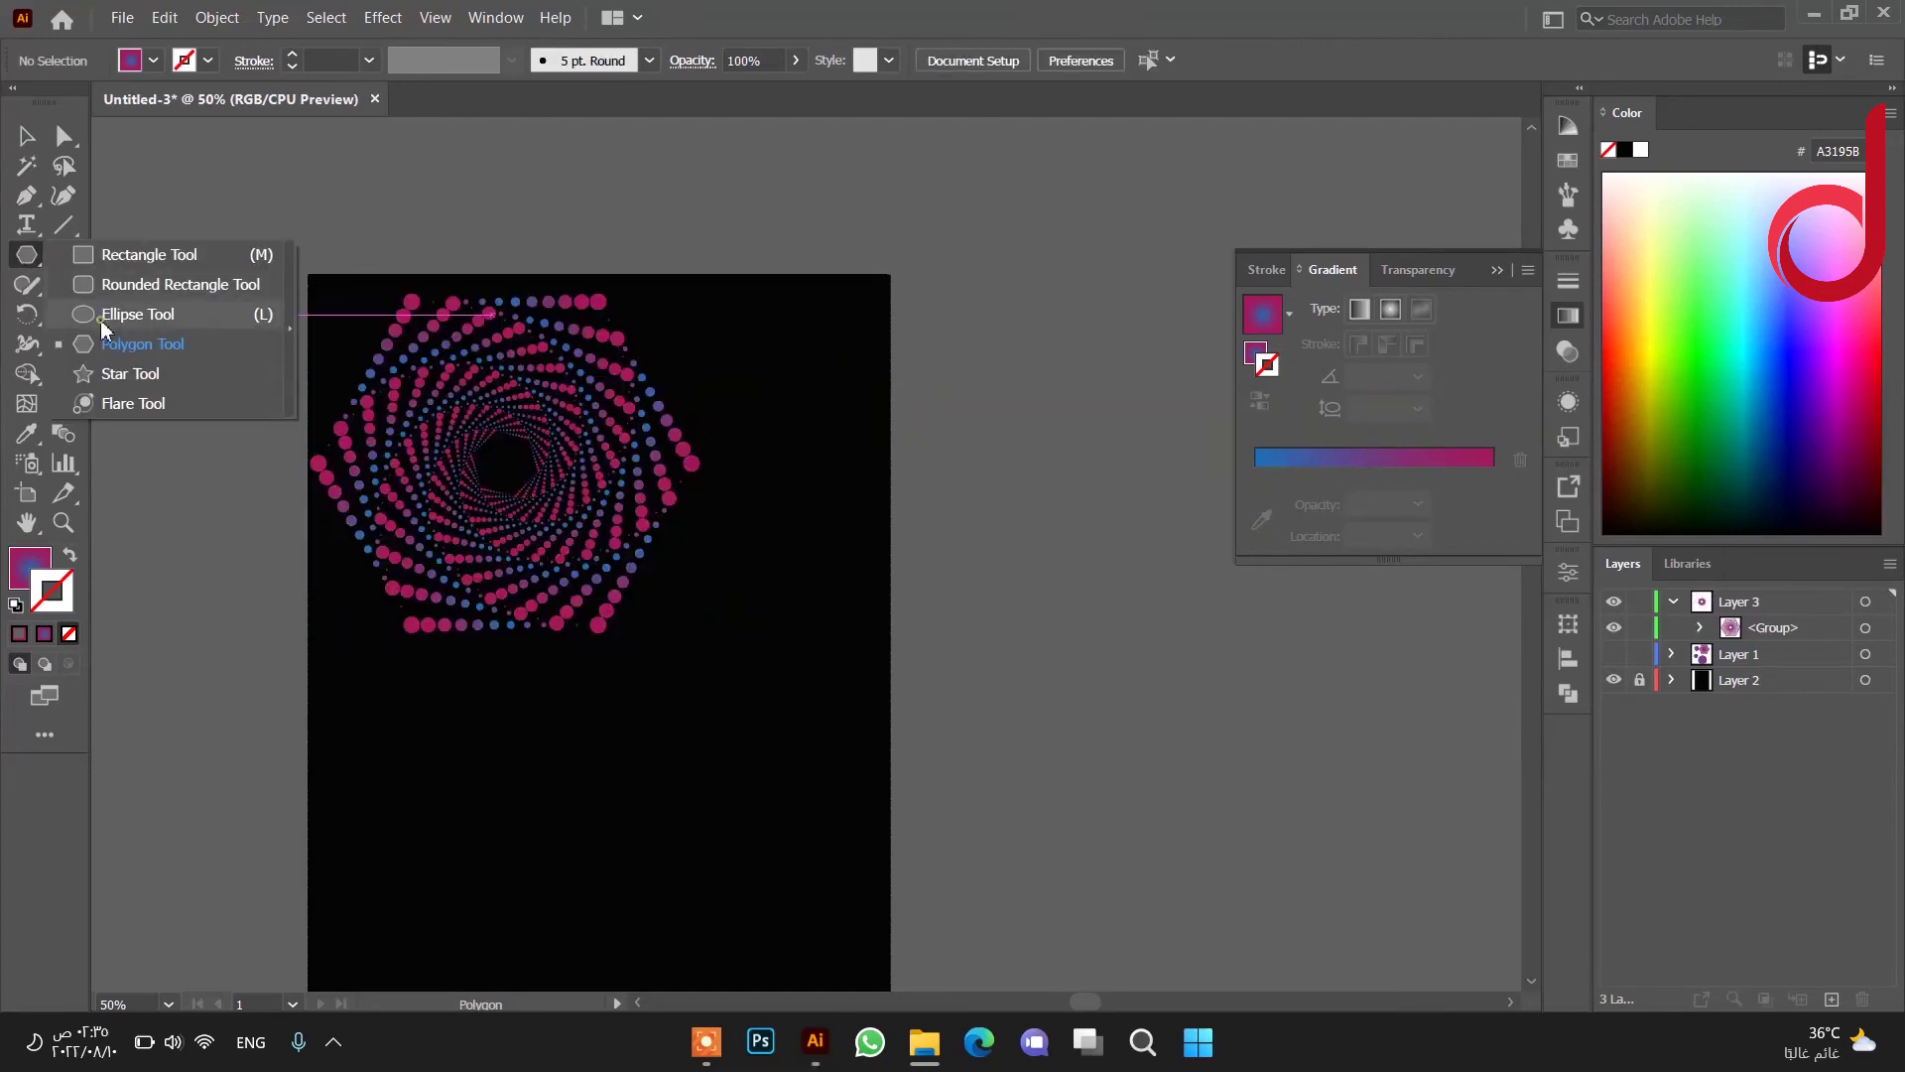
pyautogui.moveTo(26, 254); pyautogui.dragTo(109, 302)
pyautogui.moveTo(421, 757); pyautogui.dragTo(690, 978)
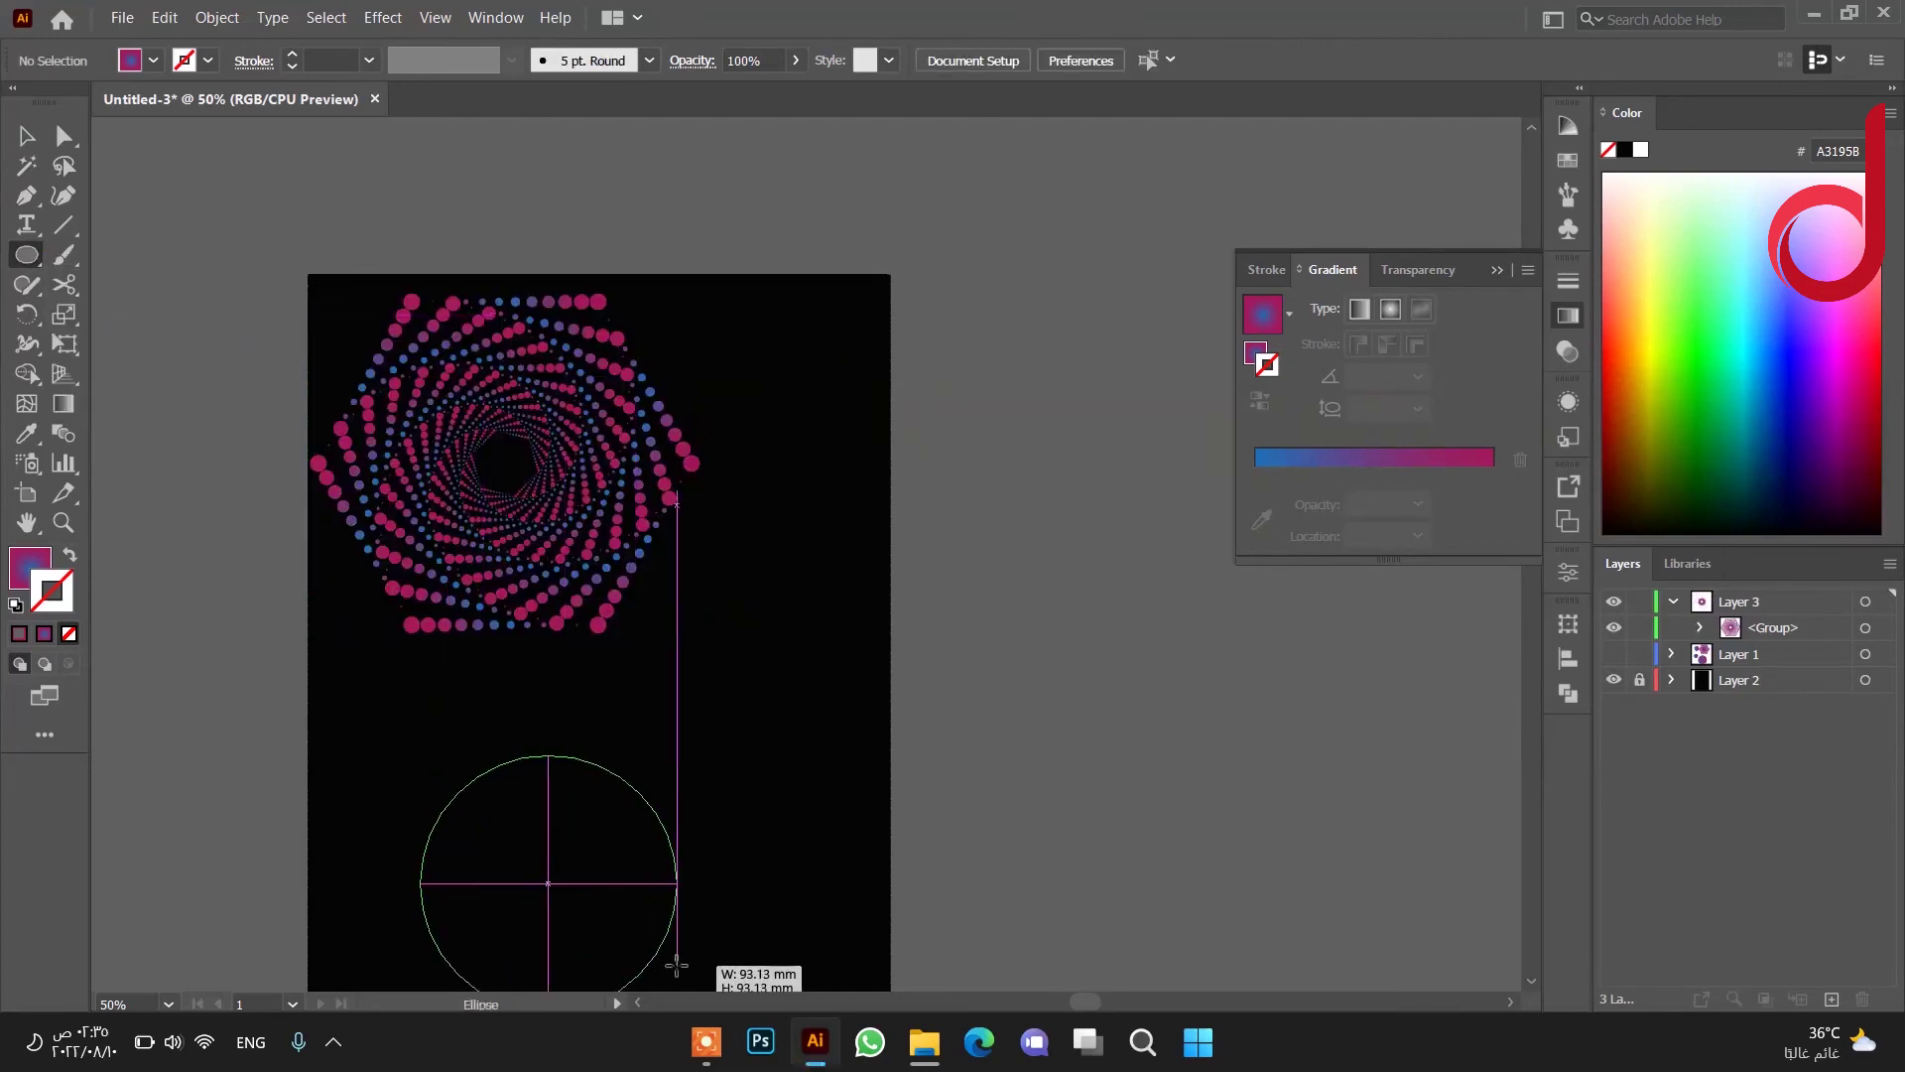
pyautogui.moveTo(575, 866); pyautogui.dragTo(669, 771)
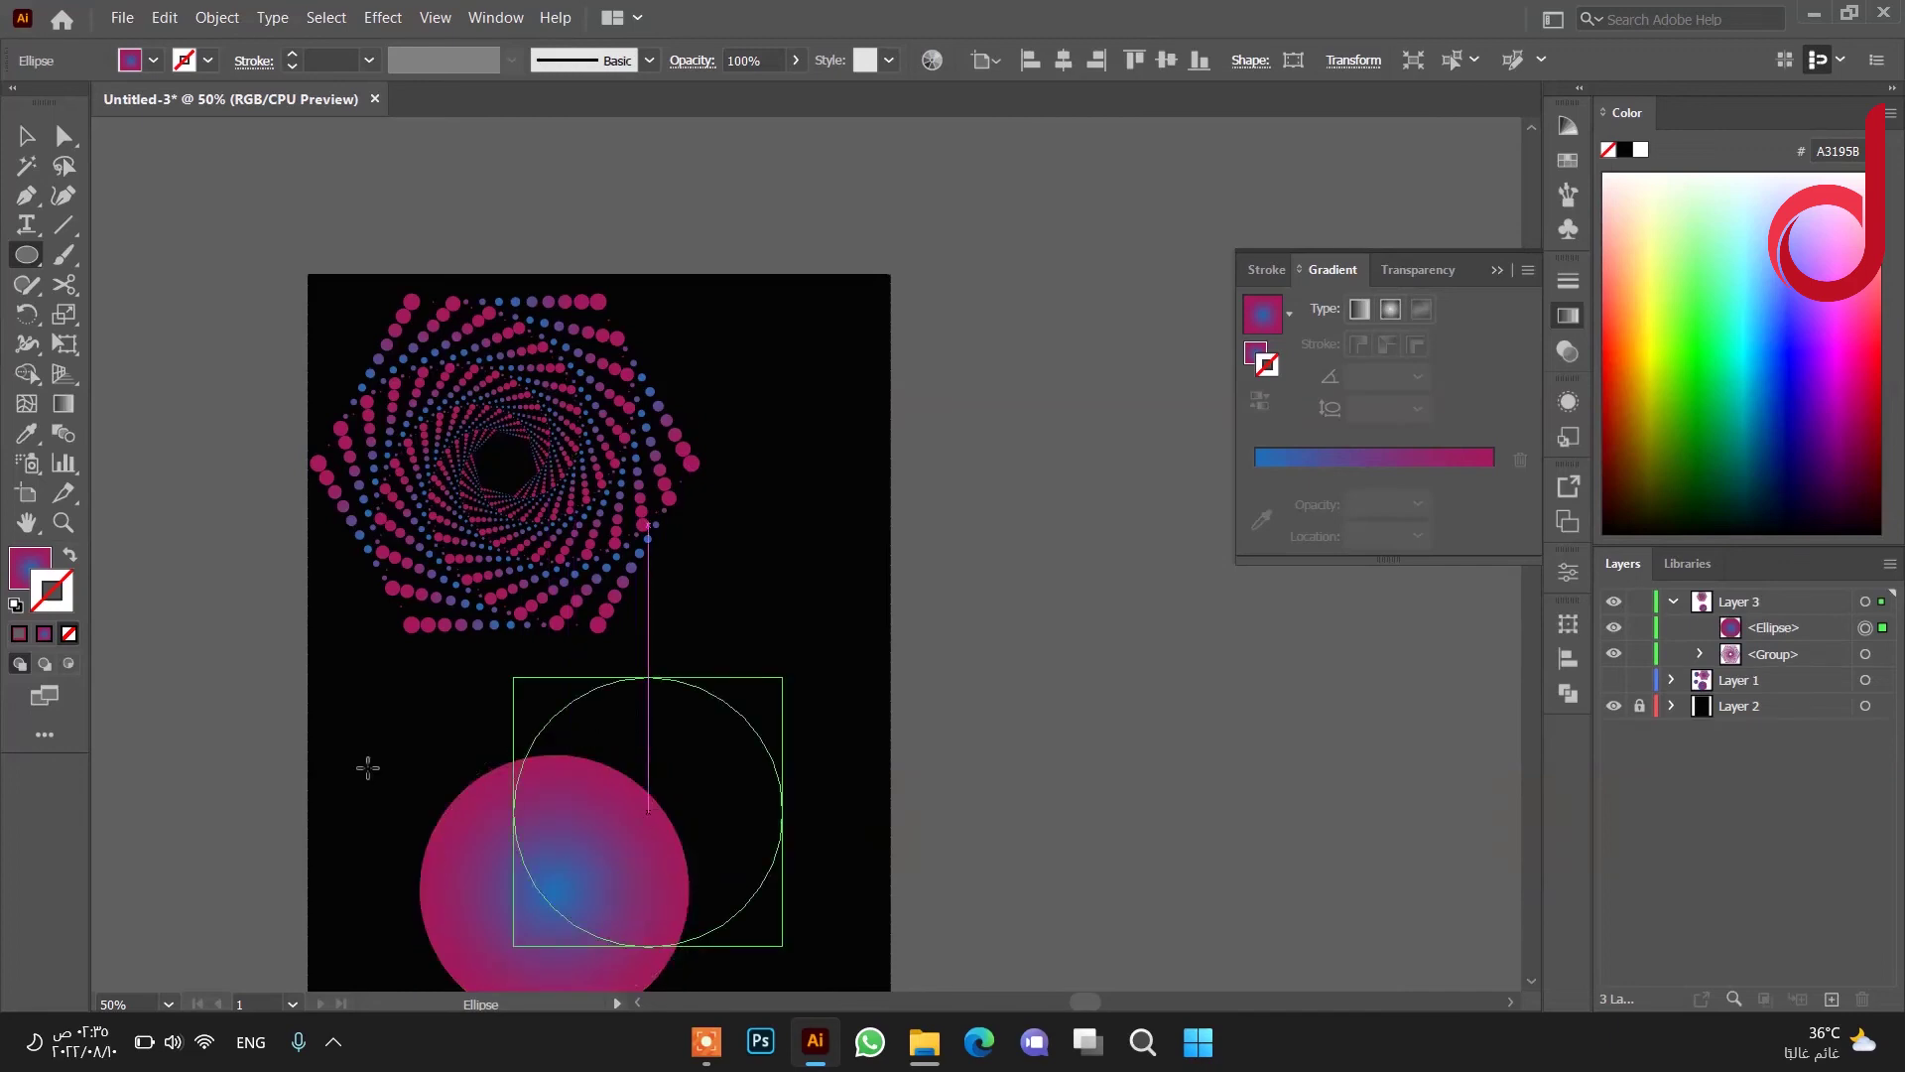
pyautogui.click(68, 556)
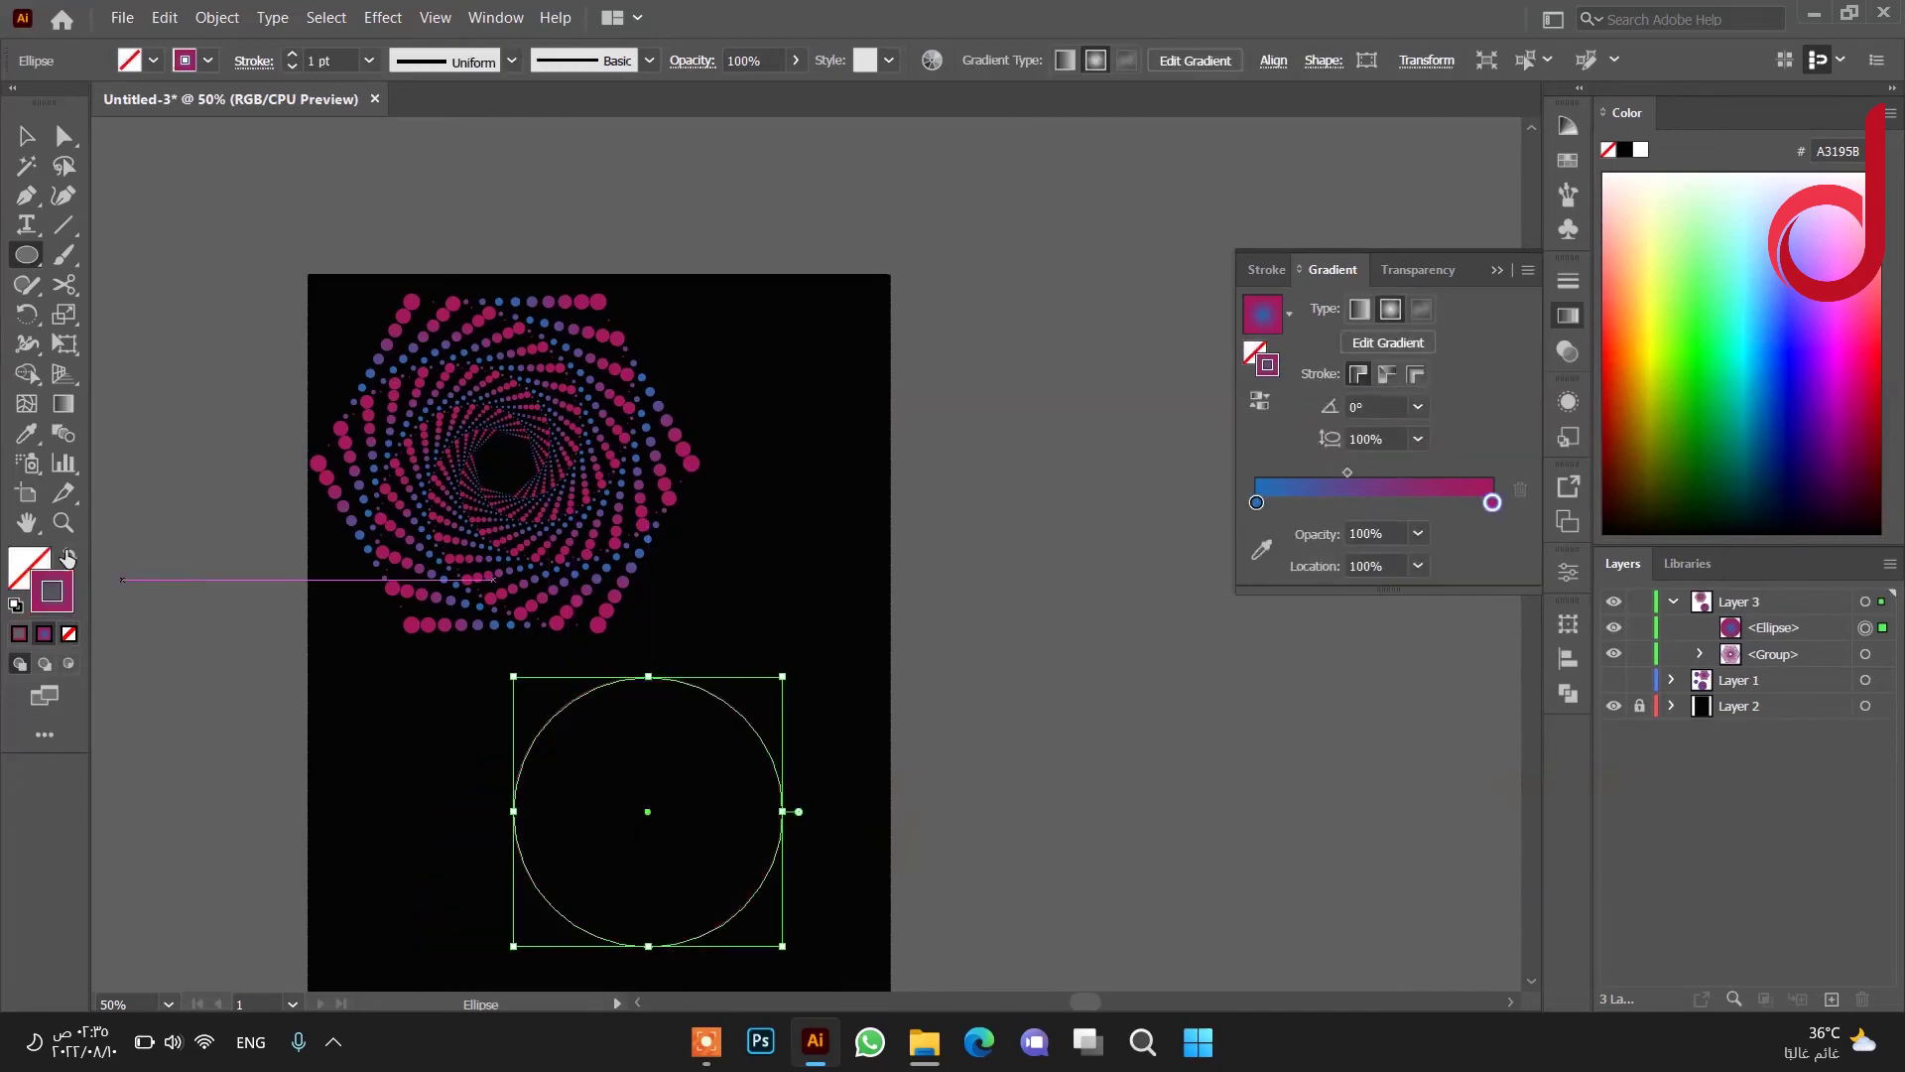
# Give the circle a 10 pt dashed stroke with projecting caps and a tapered width profile.
pyautogui.click(293, 55)
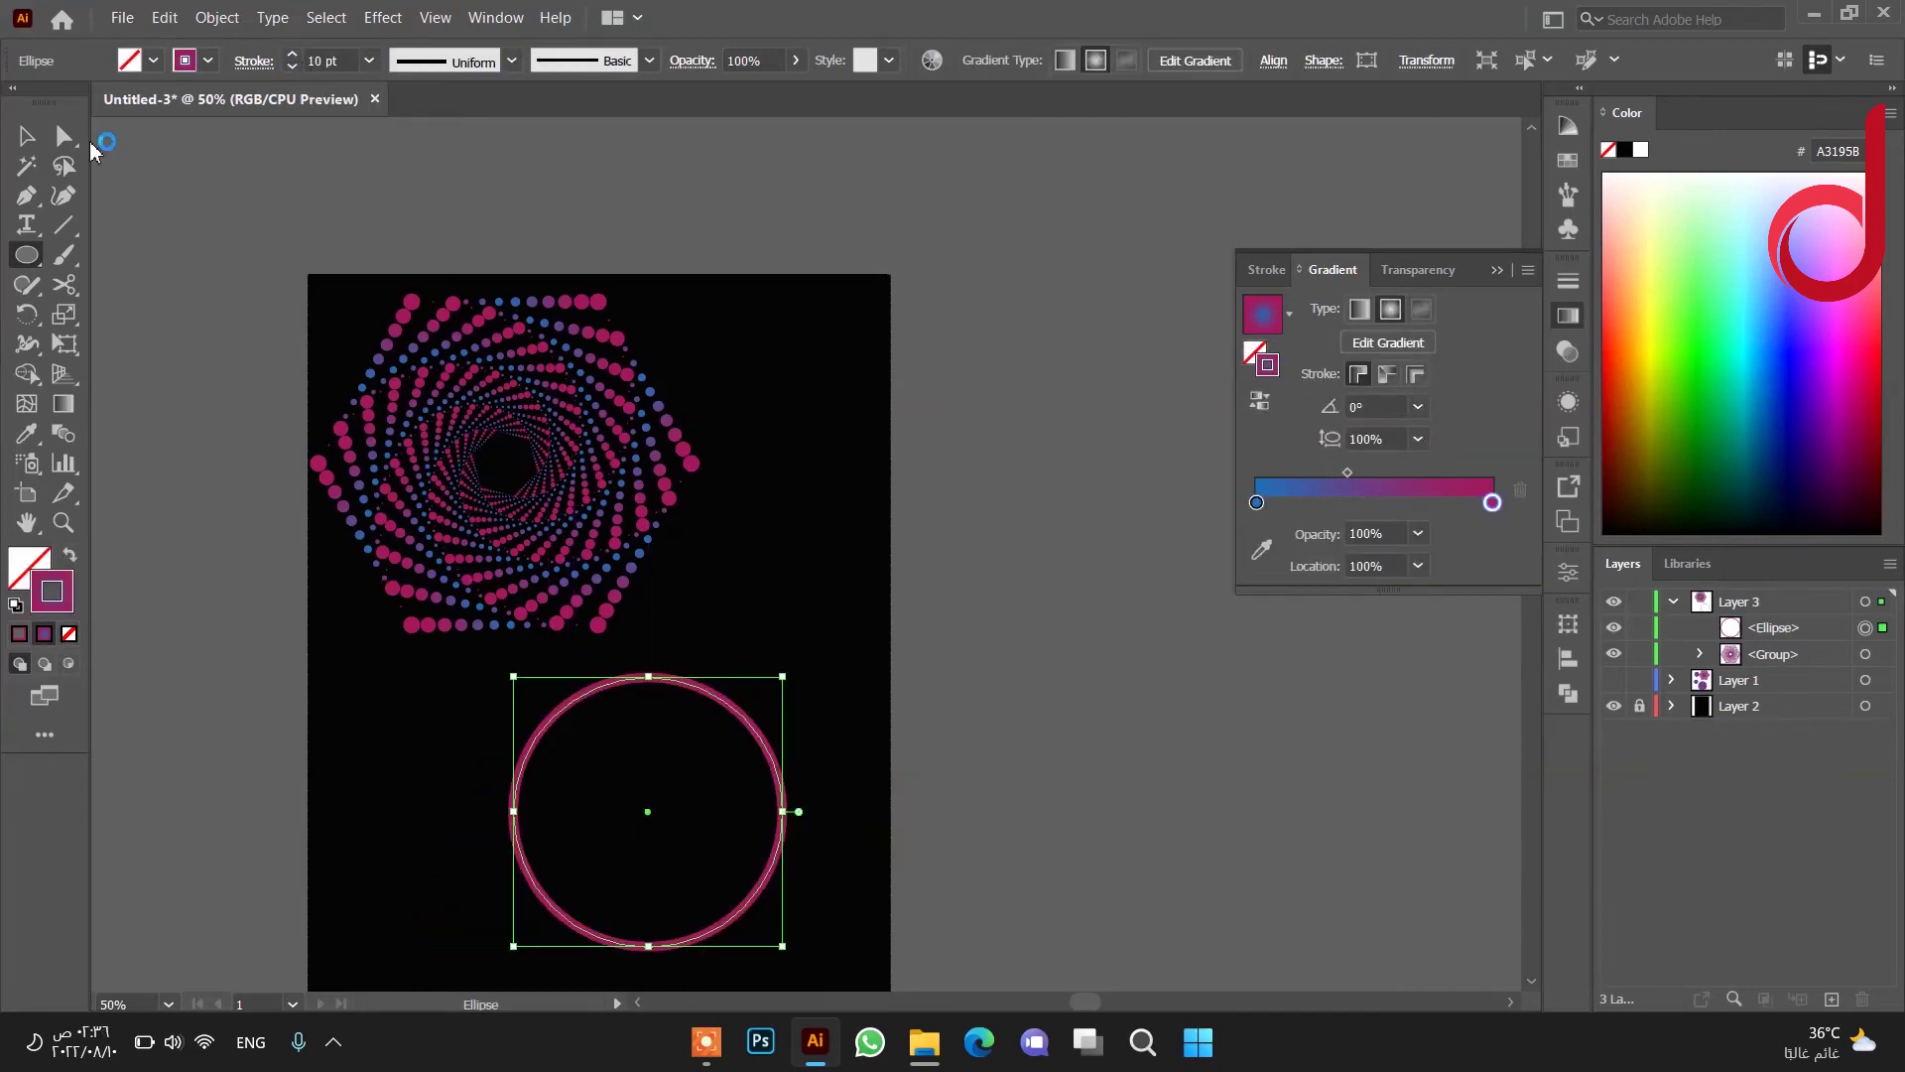
pyautogui.click(254, 60)
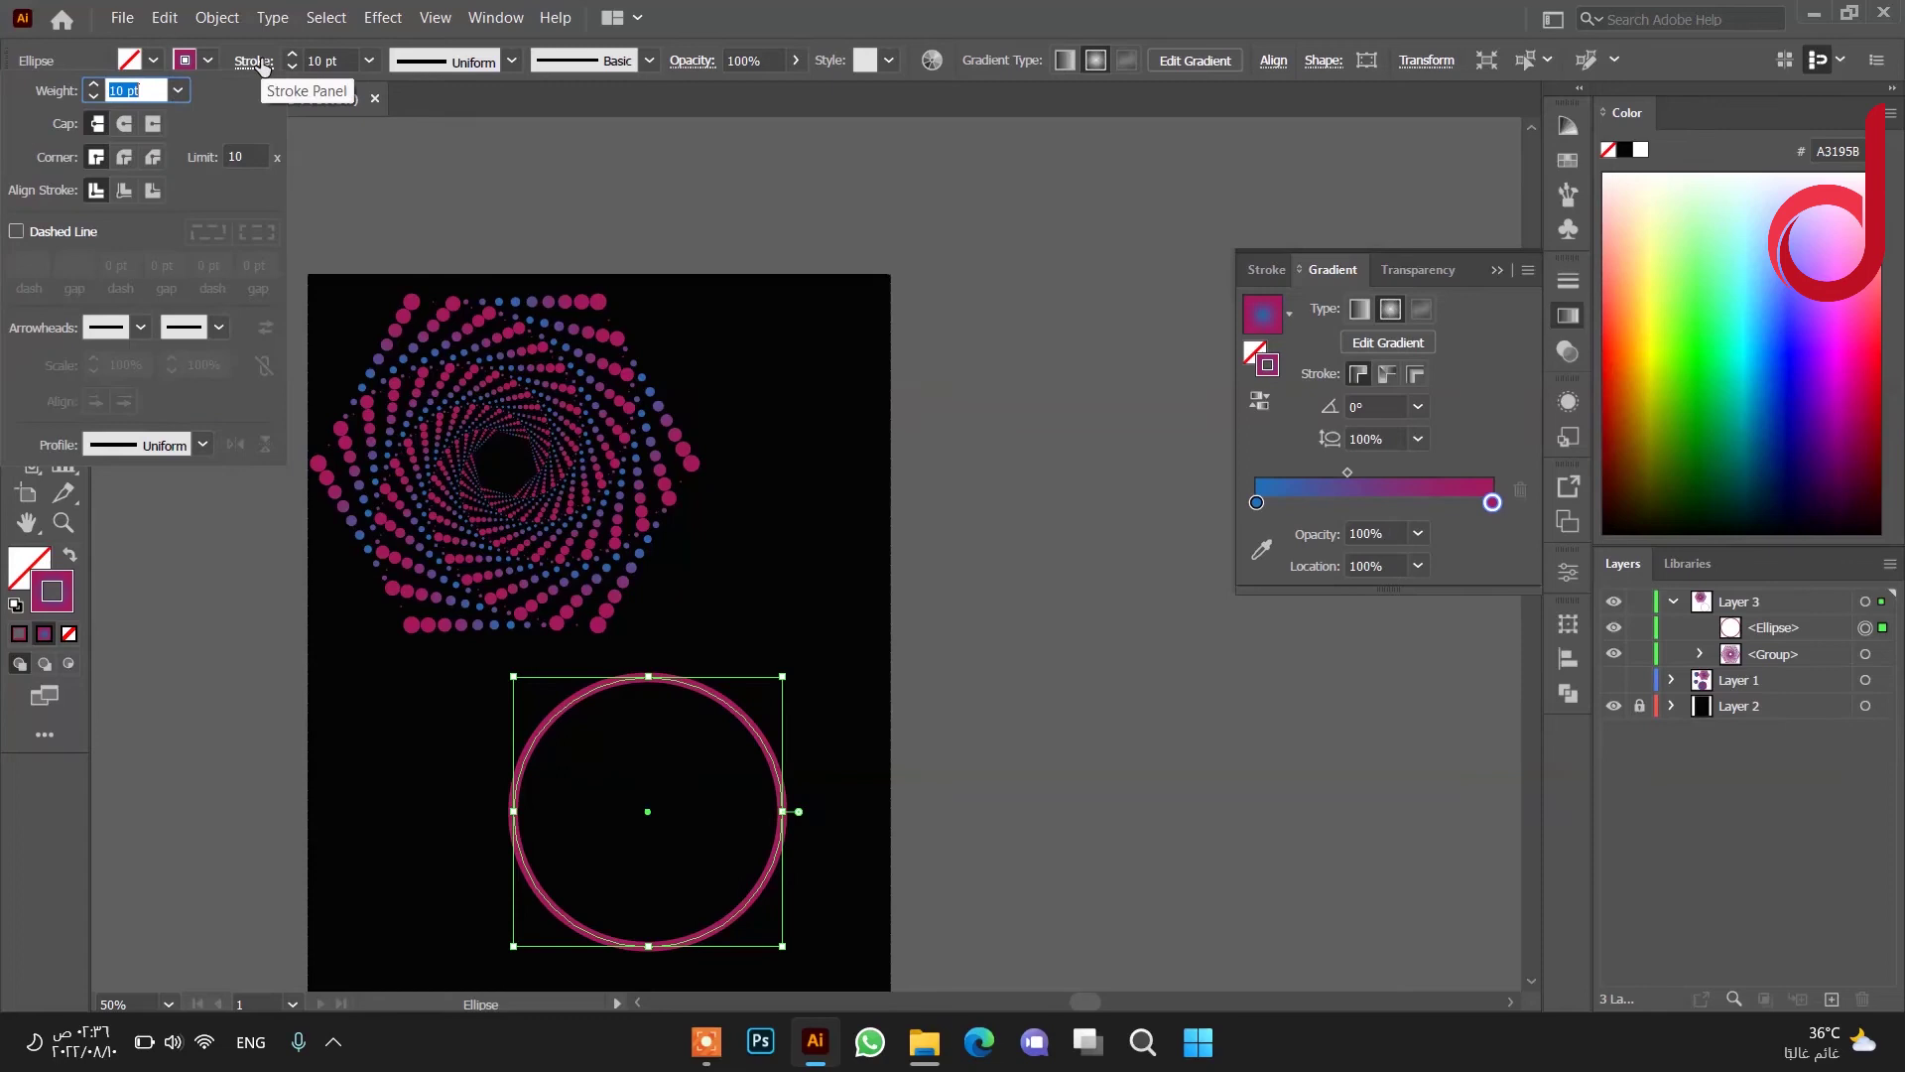
pyautogui.click(154, 126)
pyautogui.click(17, 231)
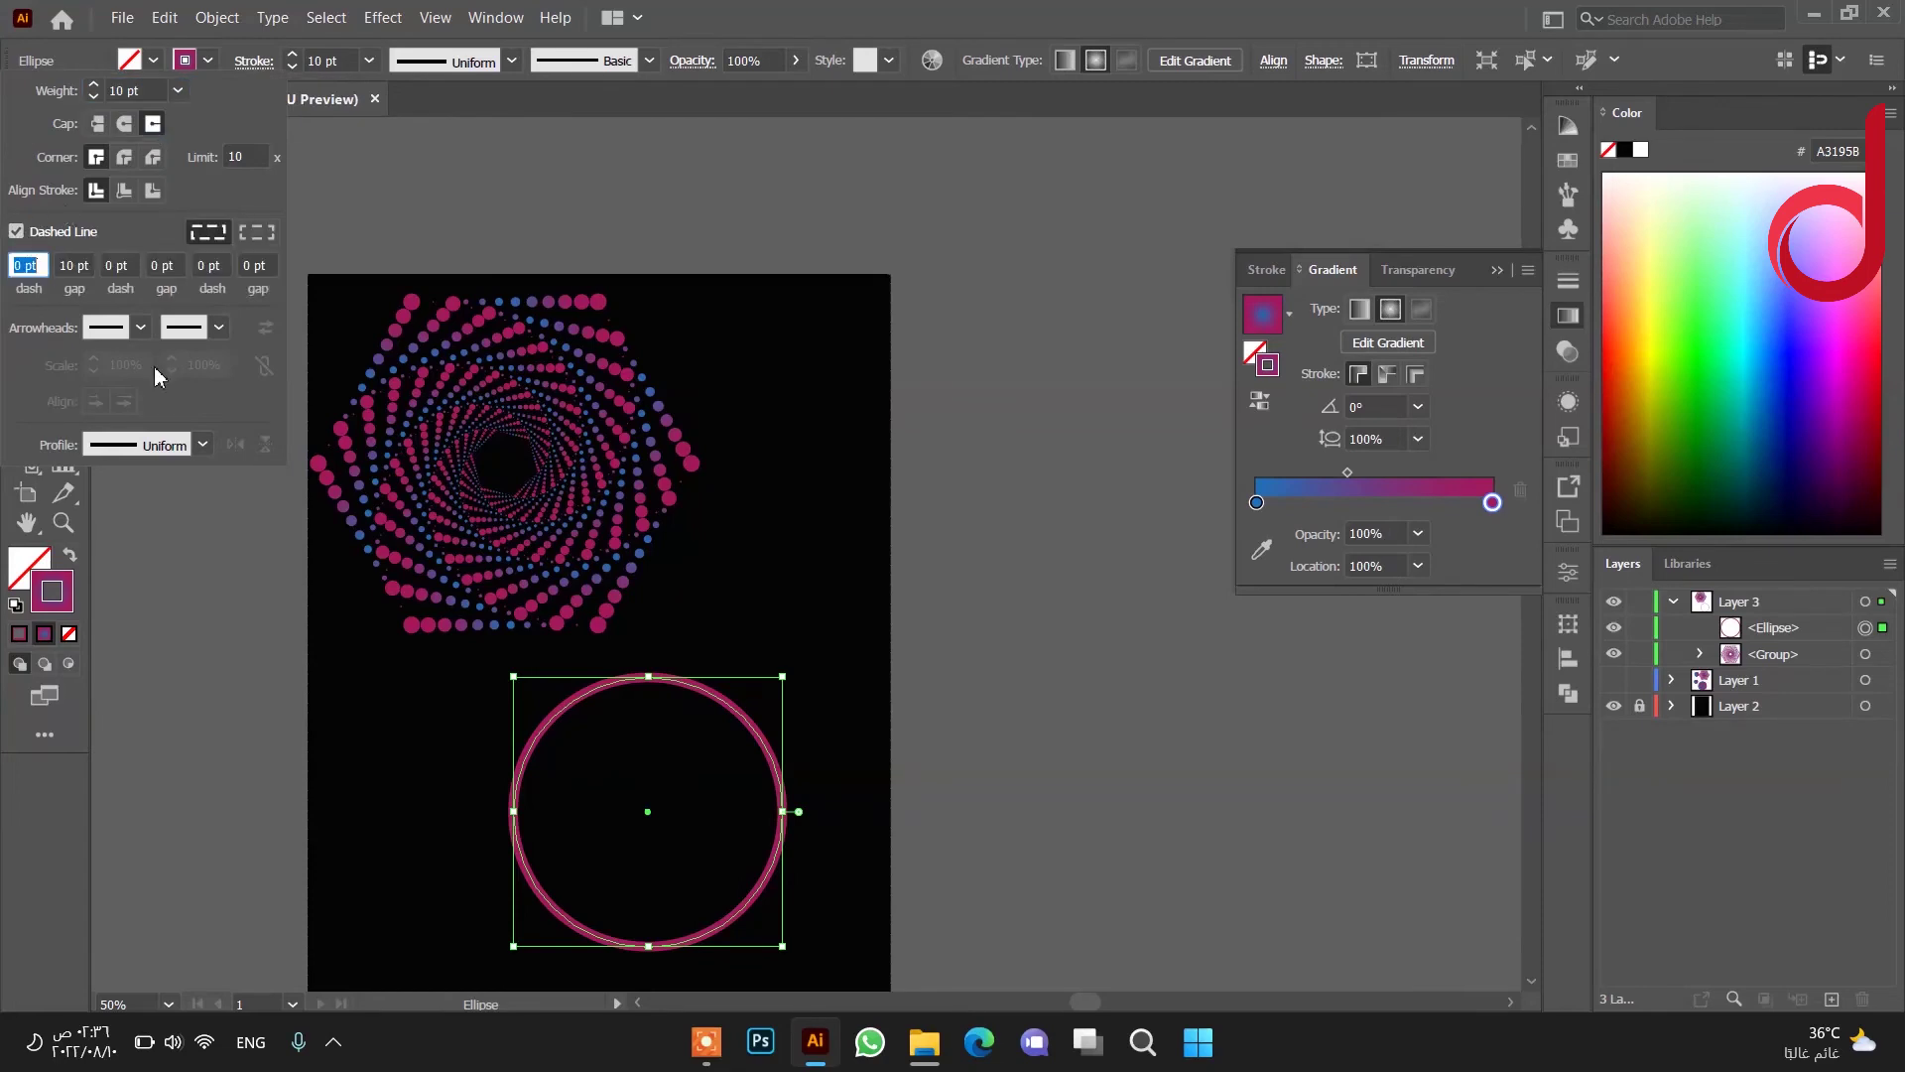
pyautogui.click(202, 445)
pyautogui.click(133, 629)
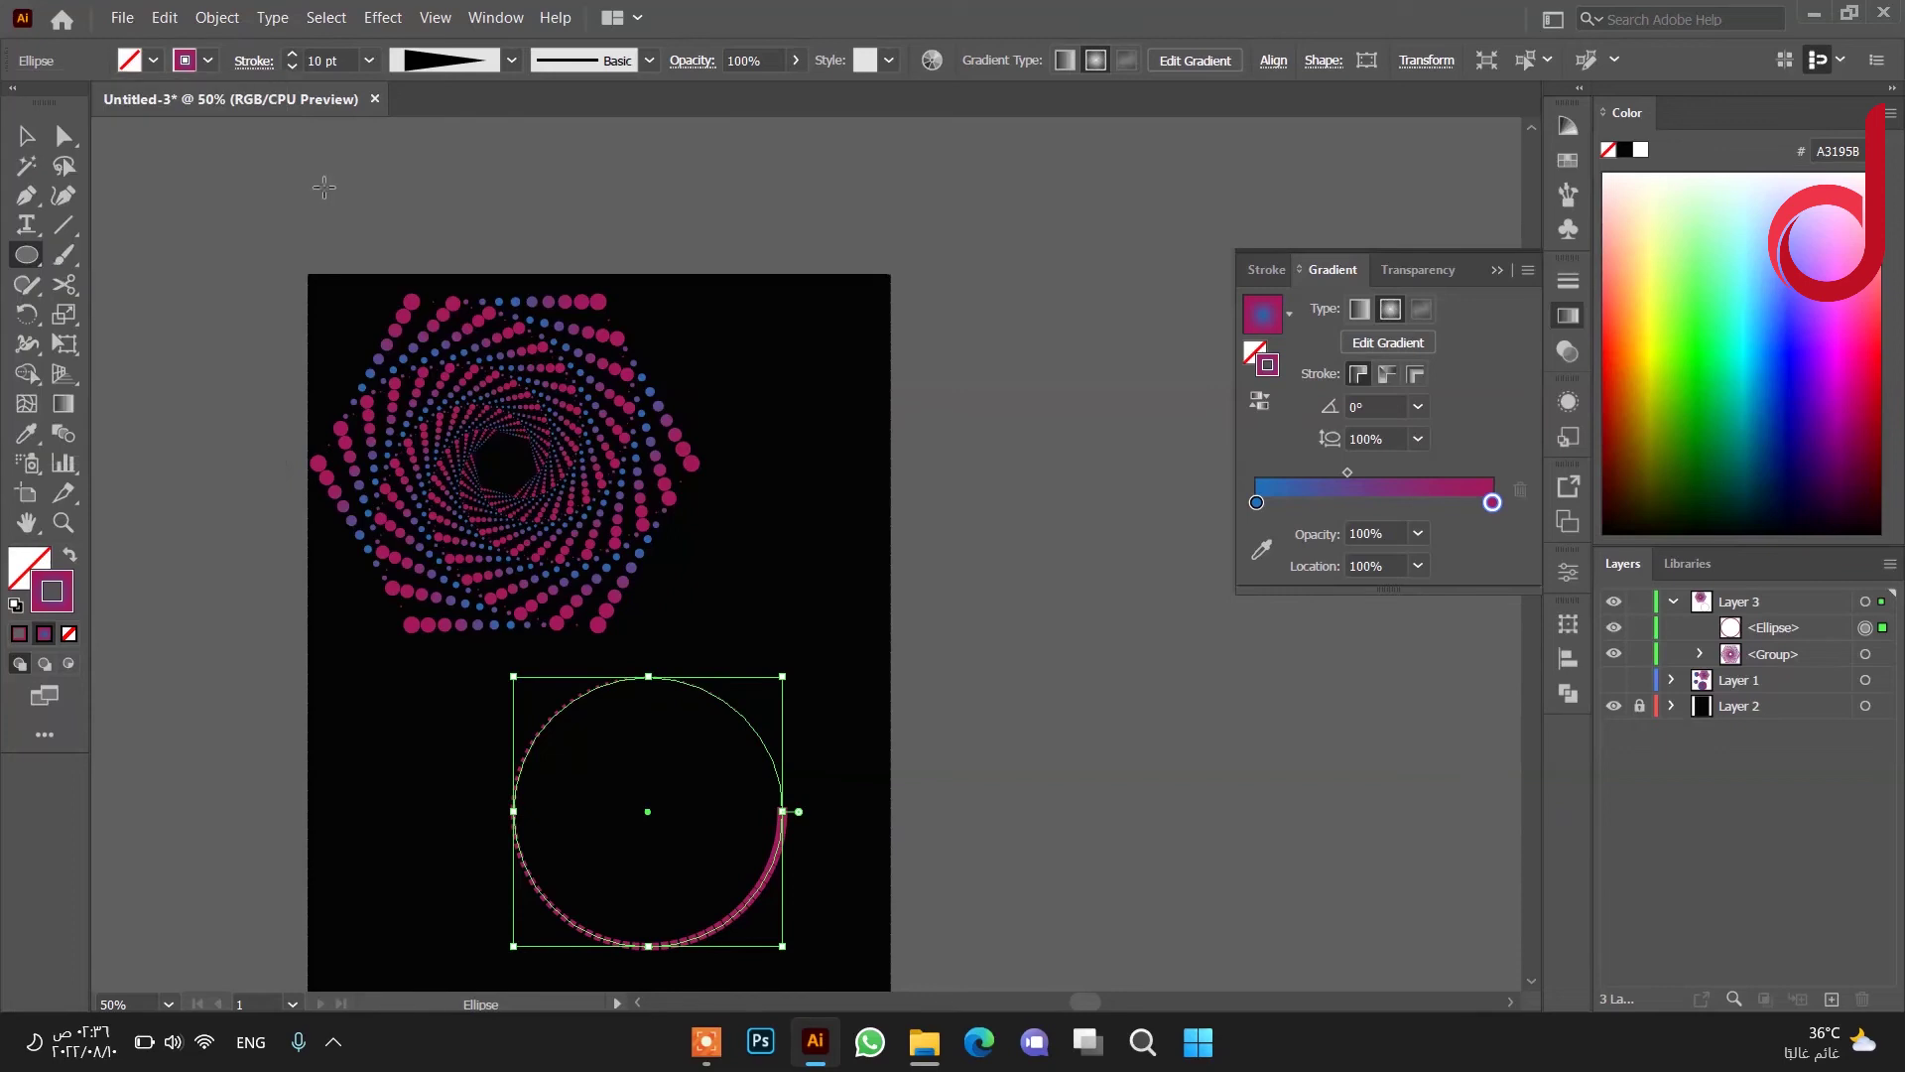
pyautogui.click(63, 285)
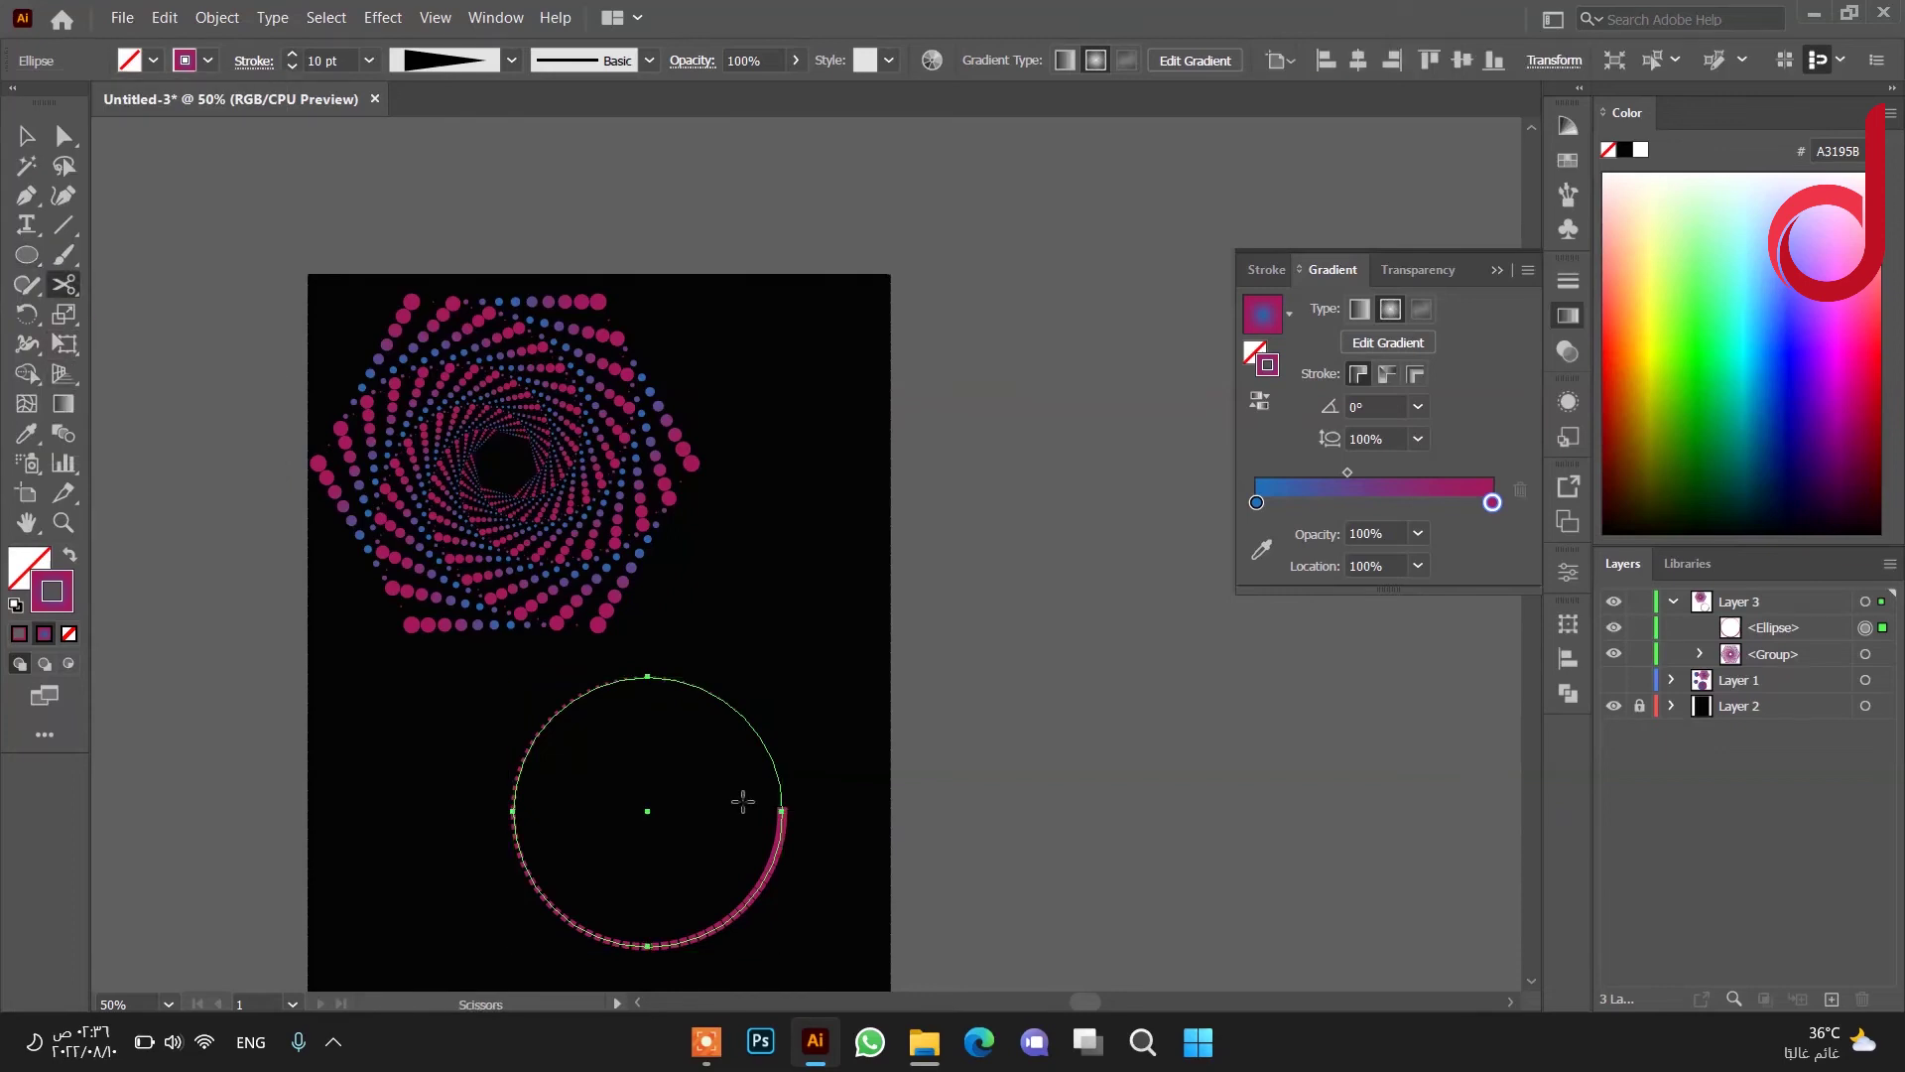
# Cut the circle at its right and left anchors and group the two halves.
pyautogui.click(782, 811)
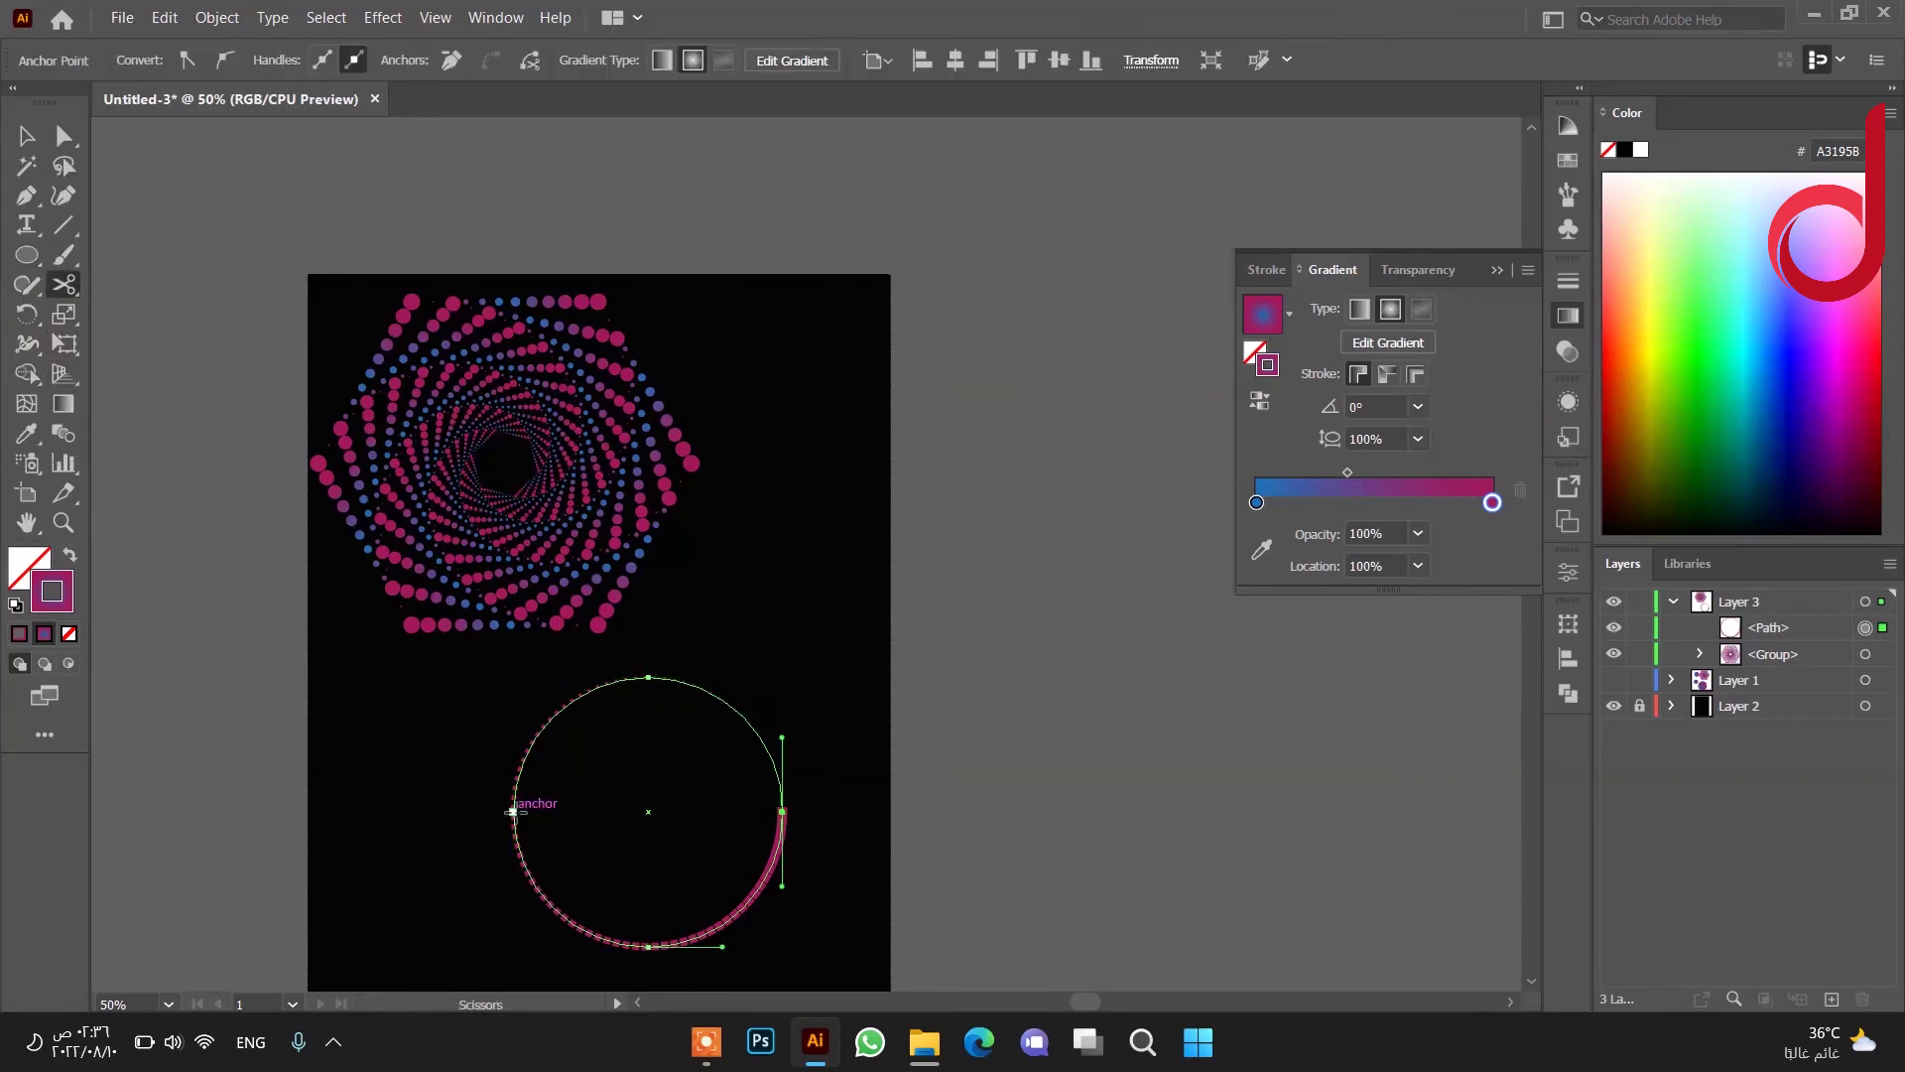
pyautogui.click(513, 812)
pyautogui.click(27, 136)
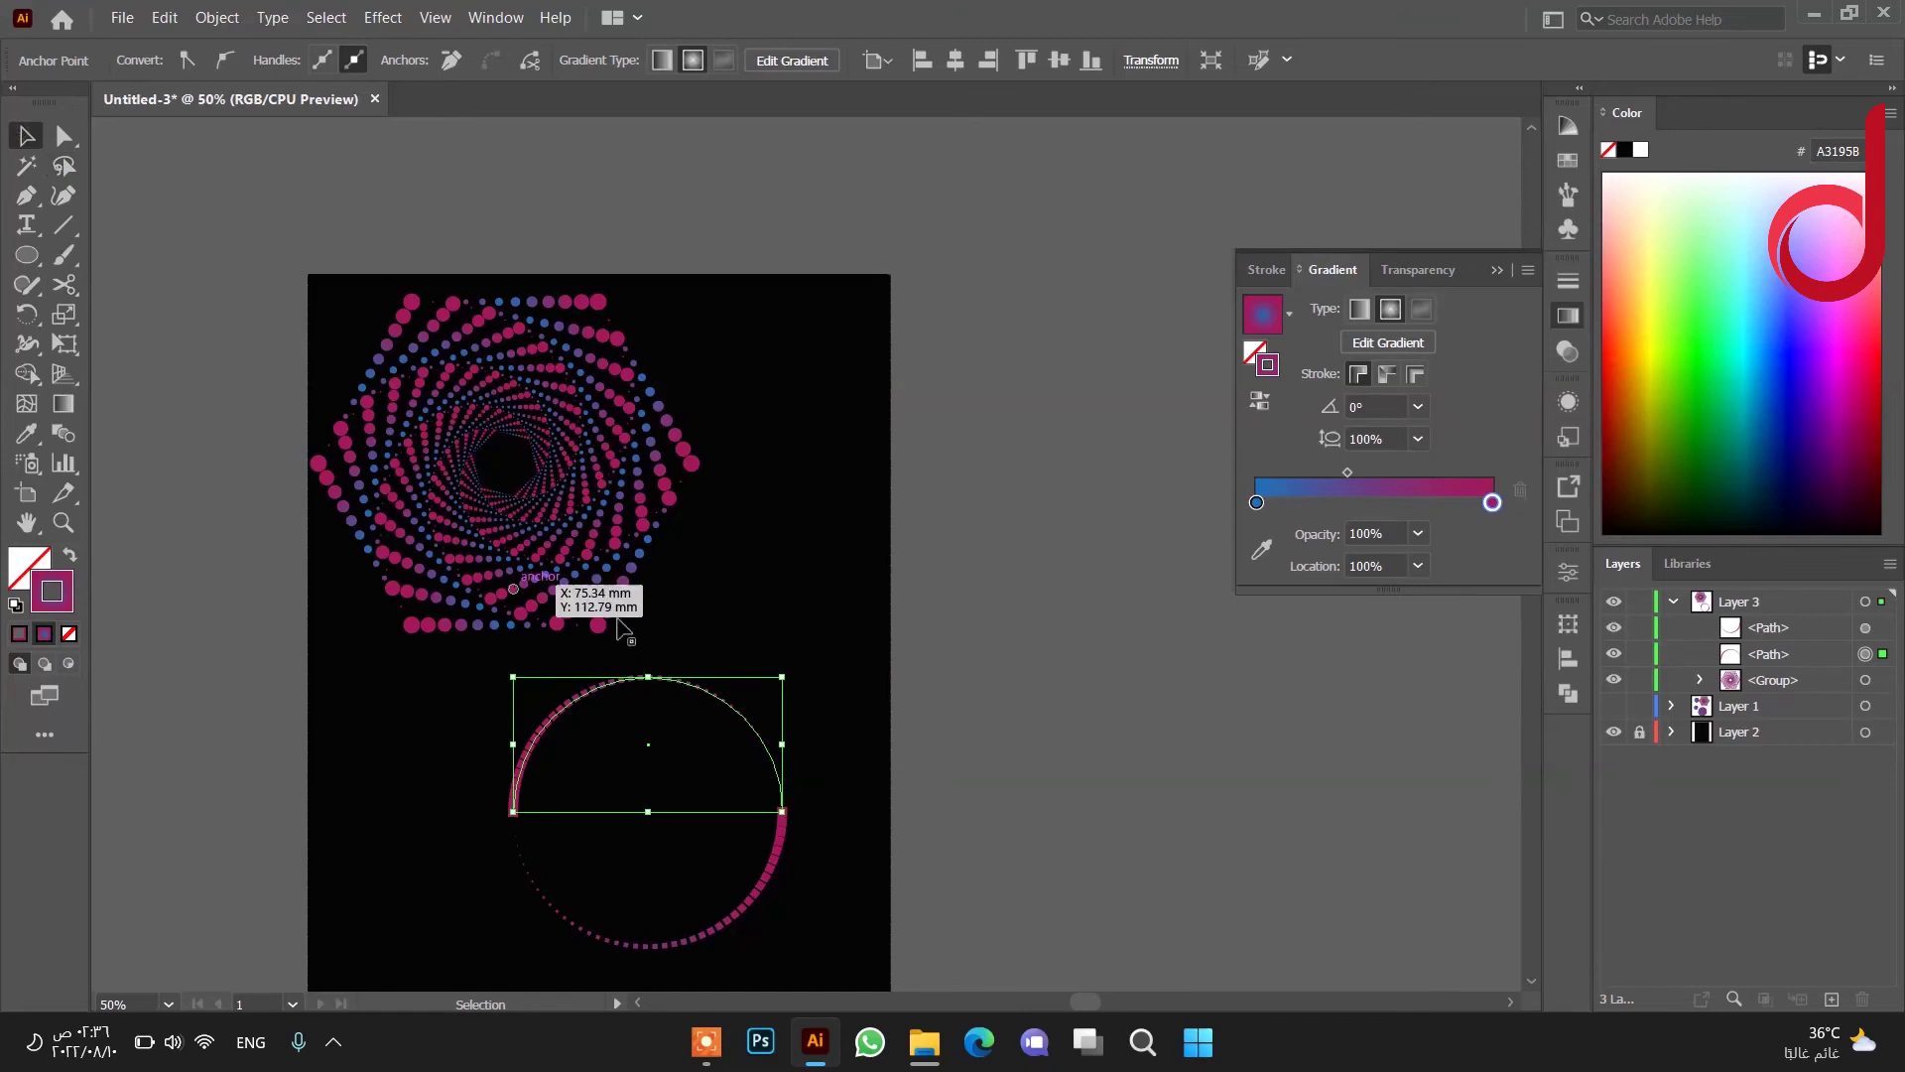
pyautogui.moveTo(779, 640); pyautogui.dragTo(405, 948)
pyautogui.rightClick(788, 559)
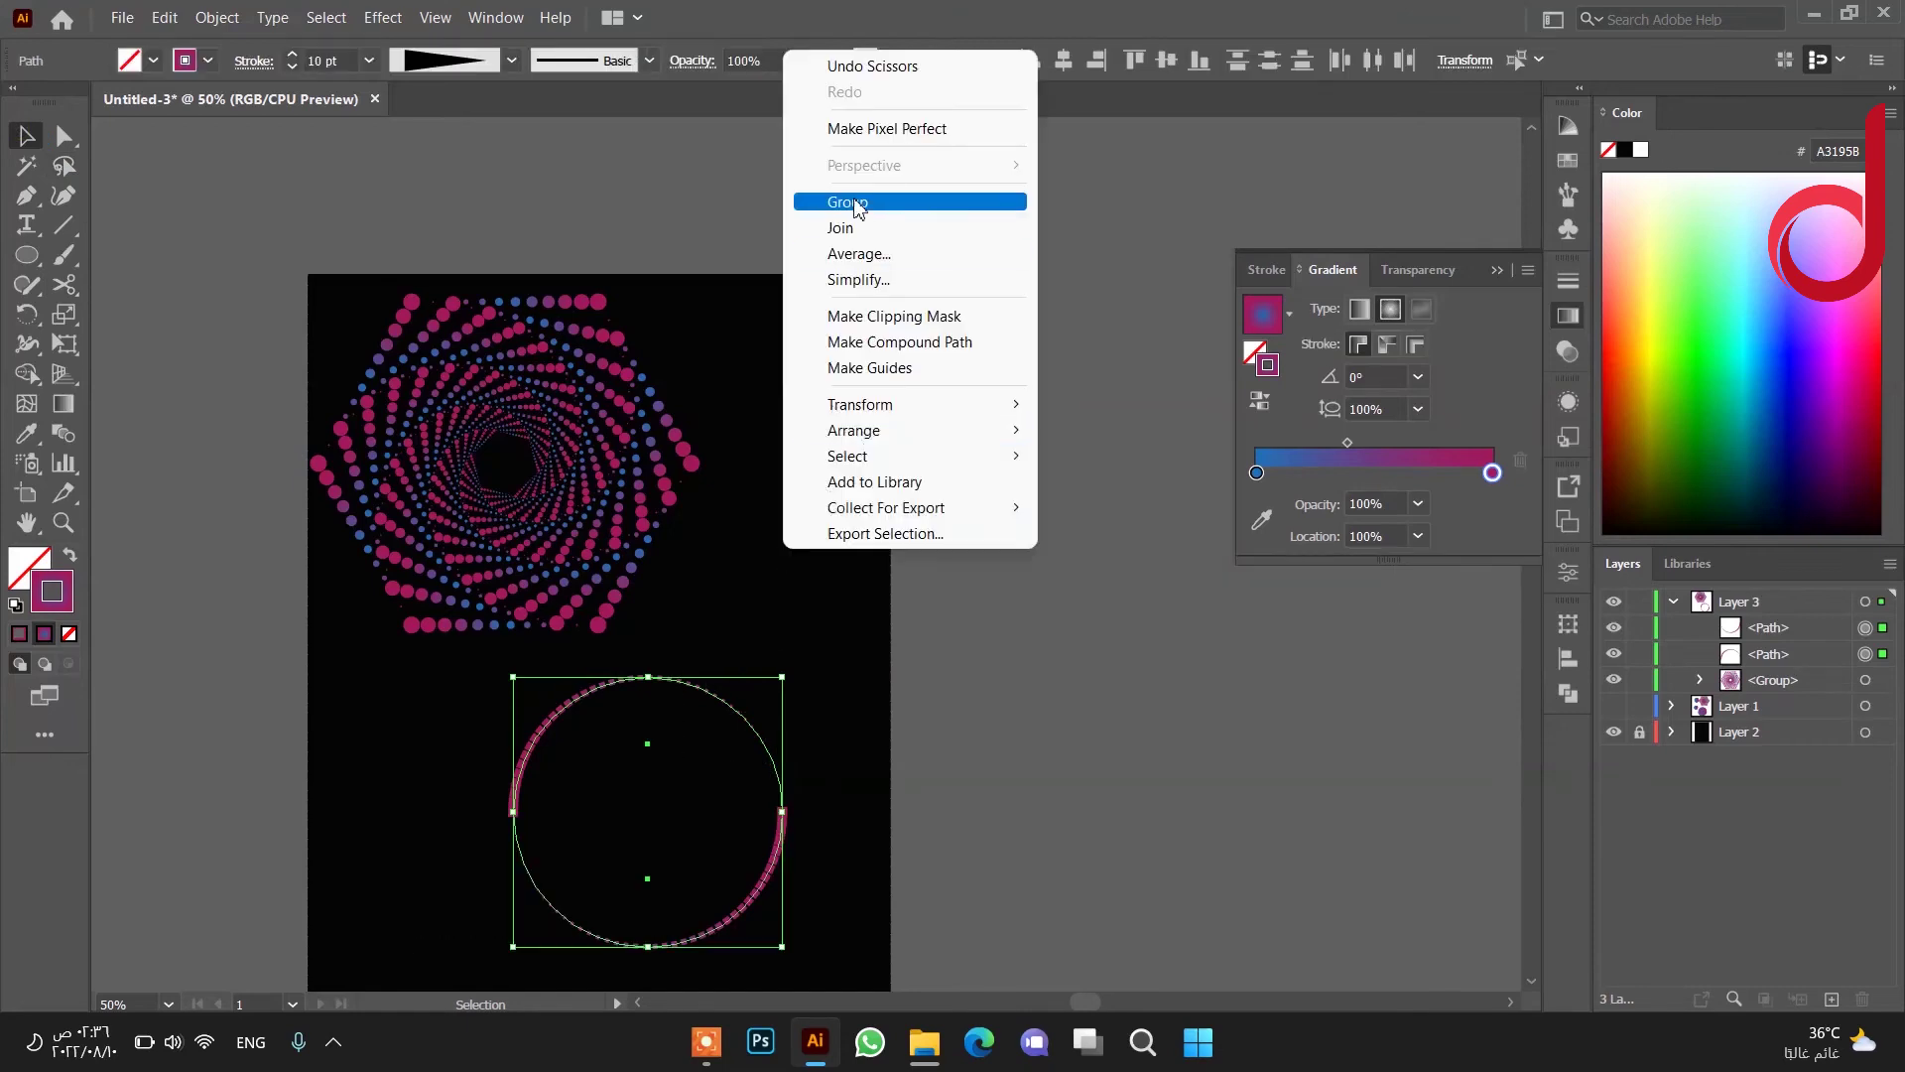
pyautogui.click(855, 199)
pyautogui.click(382, 17)
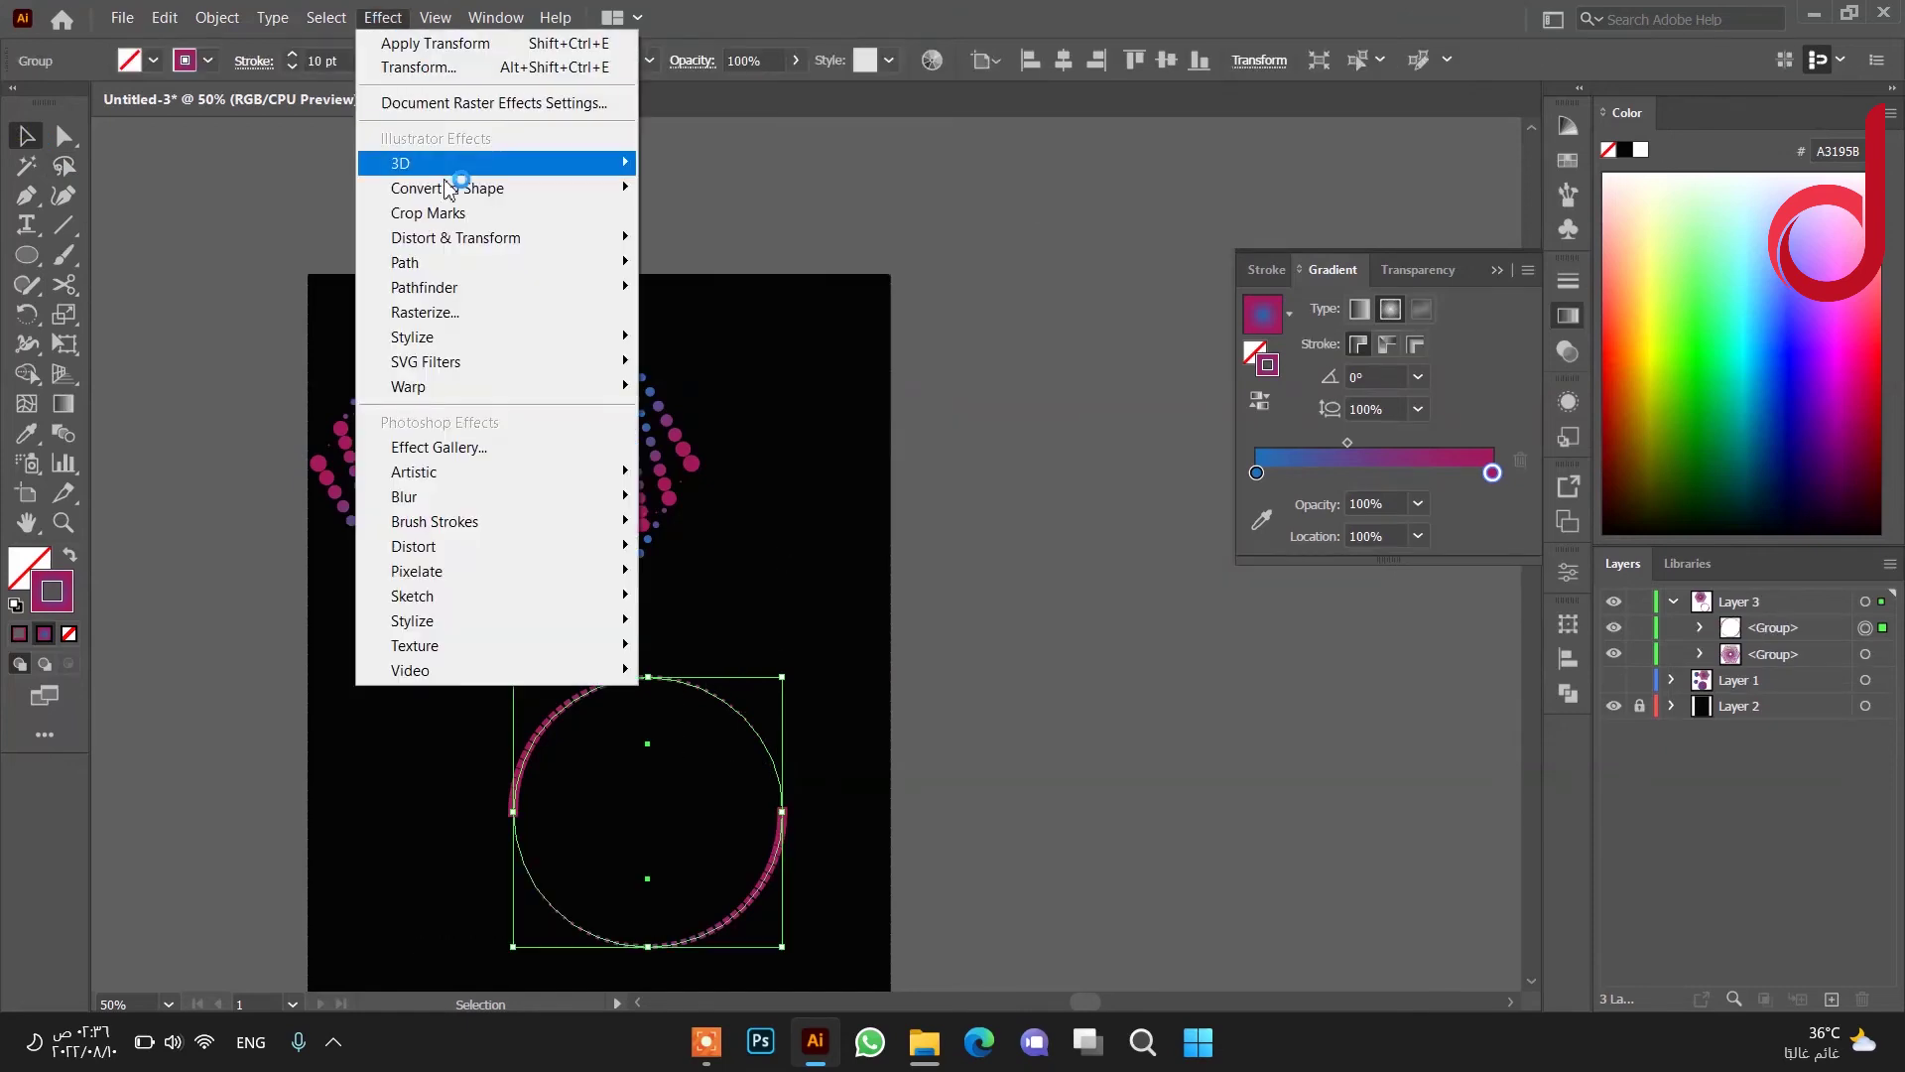
pyautogui.moveTo(455, 238)
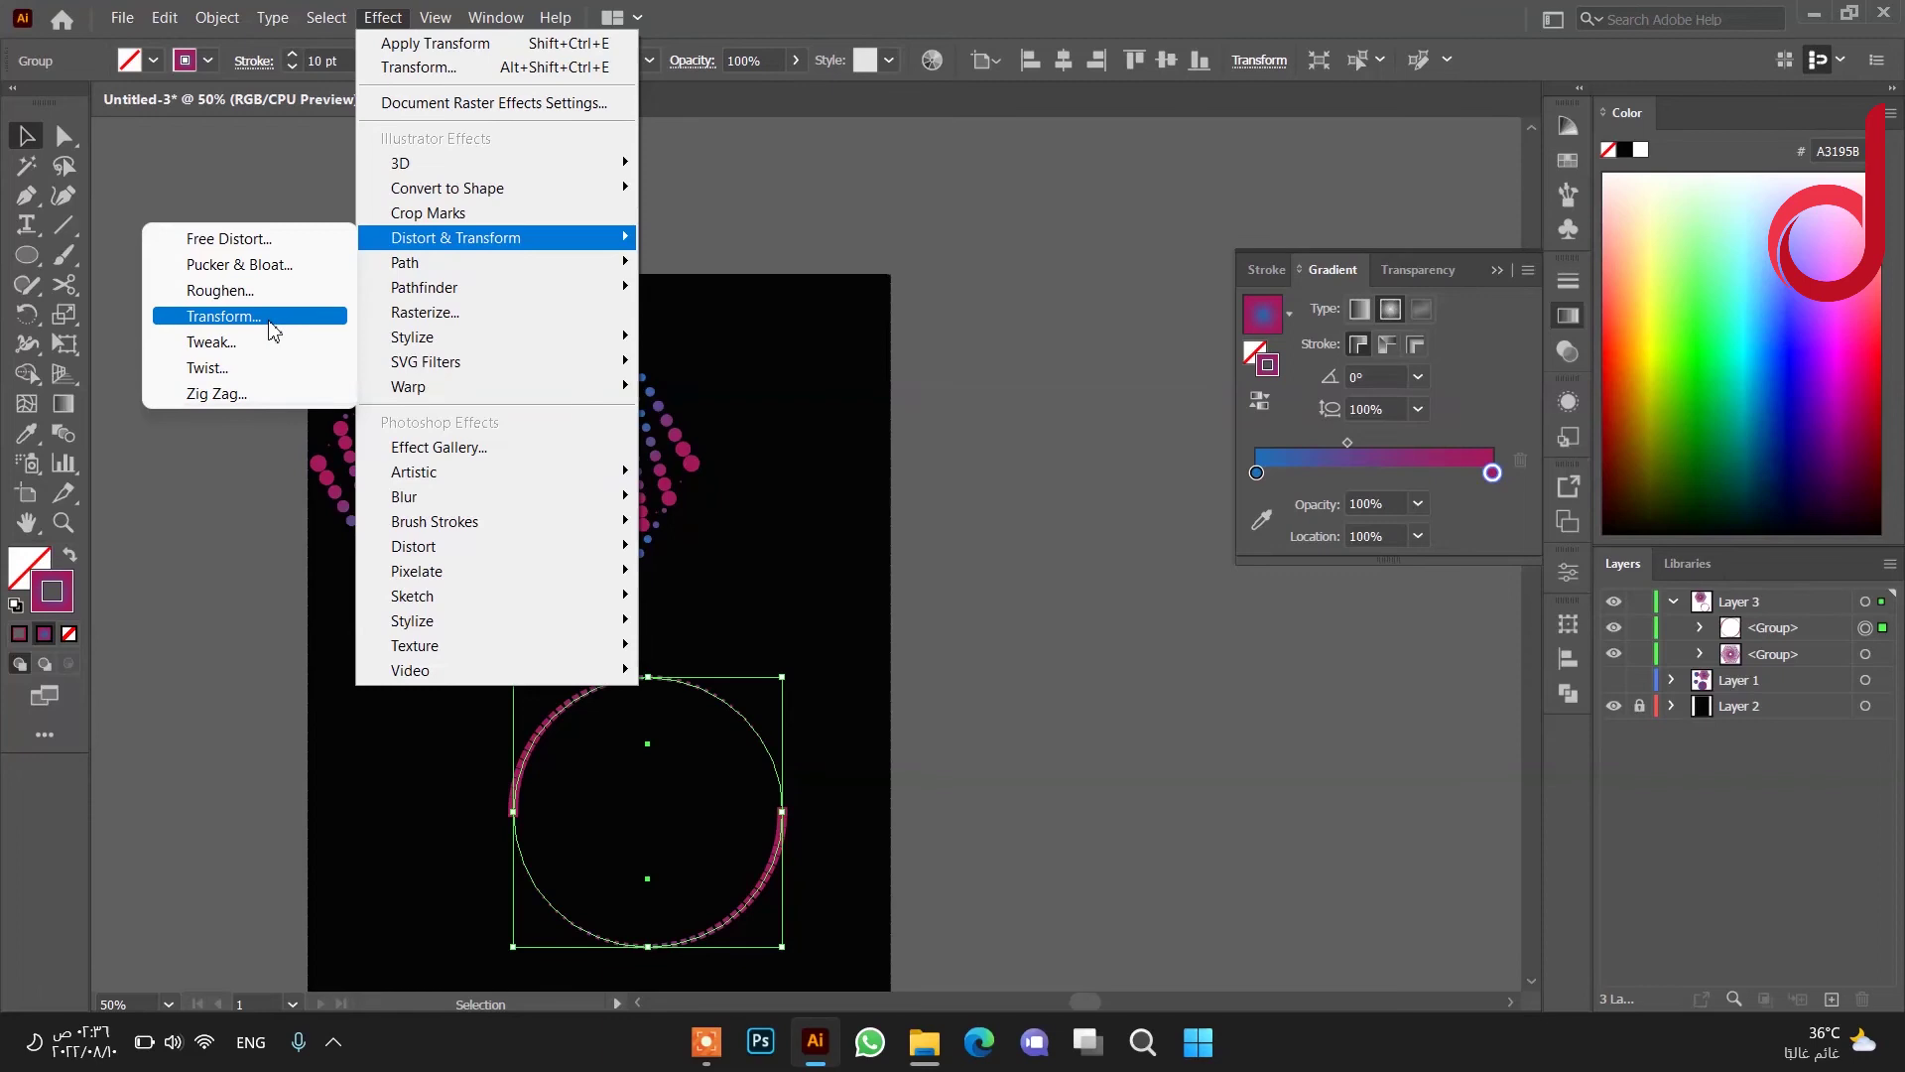
# Start a Transform effect on the halves, entering scale values and raising the copy count toward 19.
pyautogui.click(270, 316)
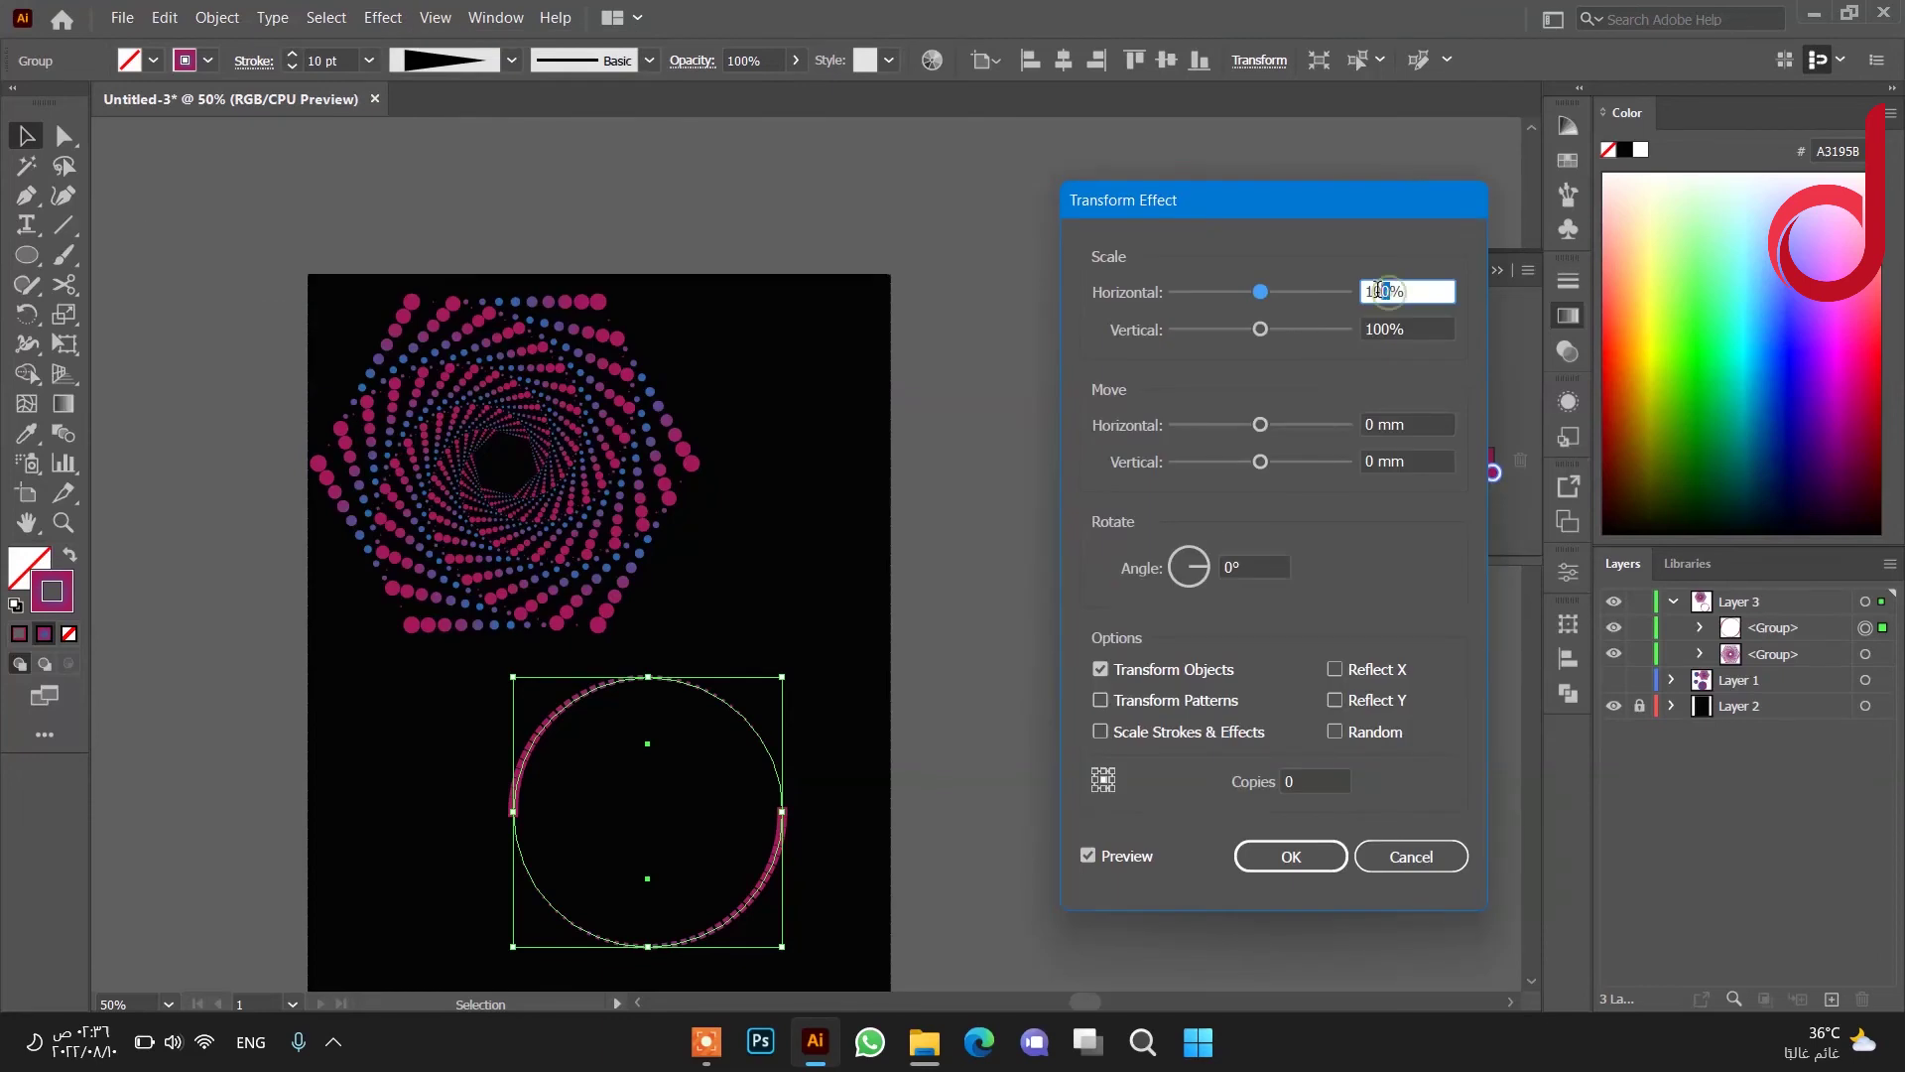
pyautogui.write('96')
pyautogui.press('Tab')
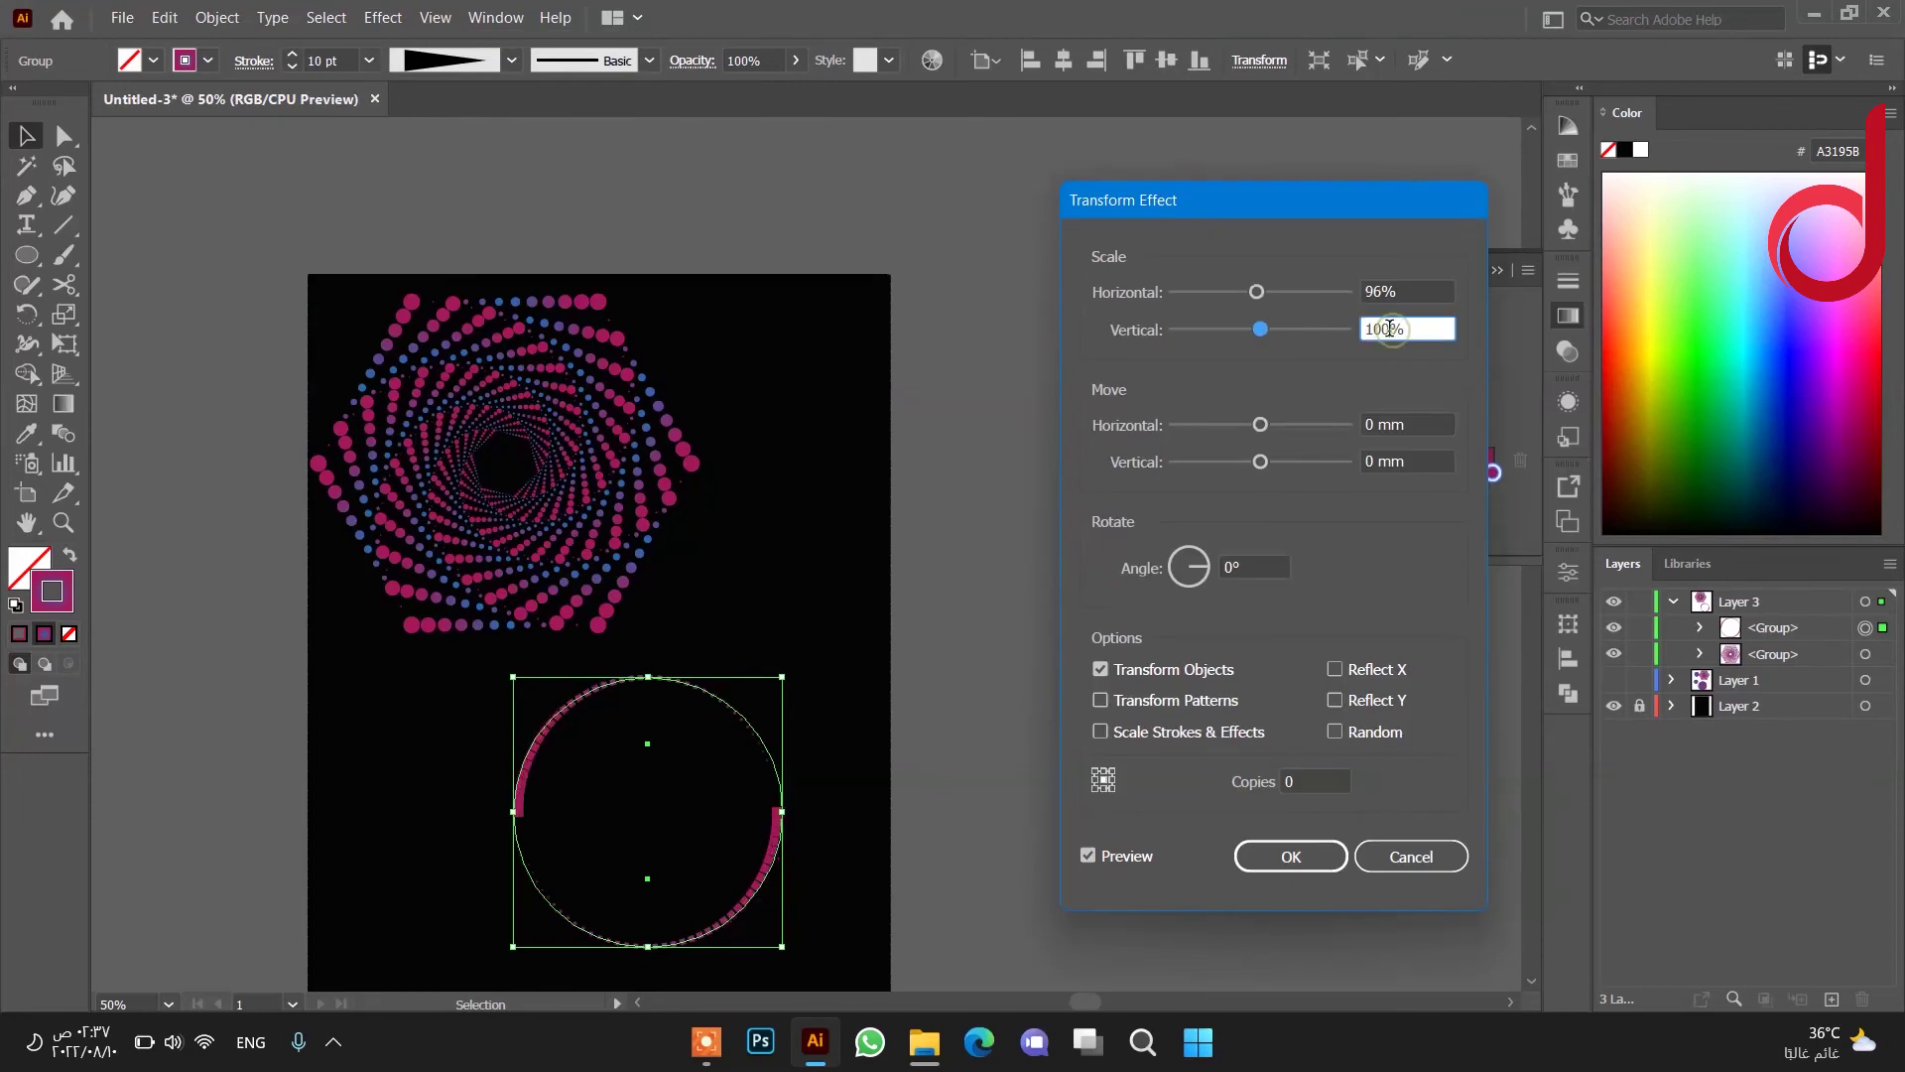
pyautogui.write('96')
pyautogui.click(1278, 788)
pyautogui.write('4')
pyautogui.press('Up')
pyautogui.press('Up')
pyautogui.press('Up')
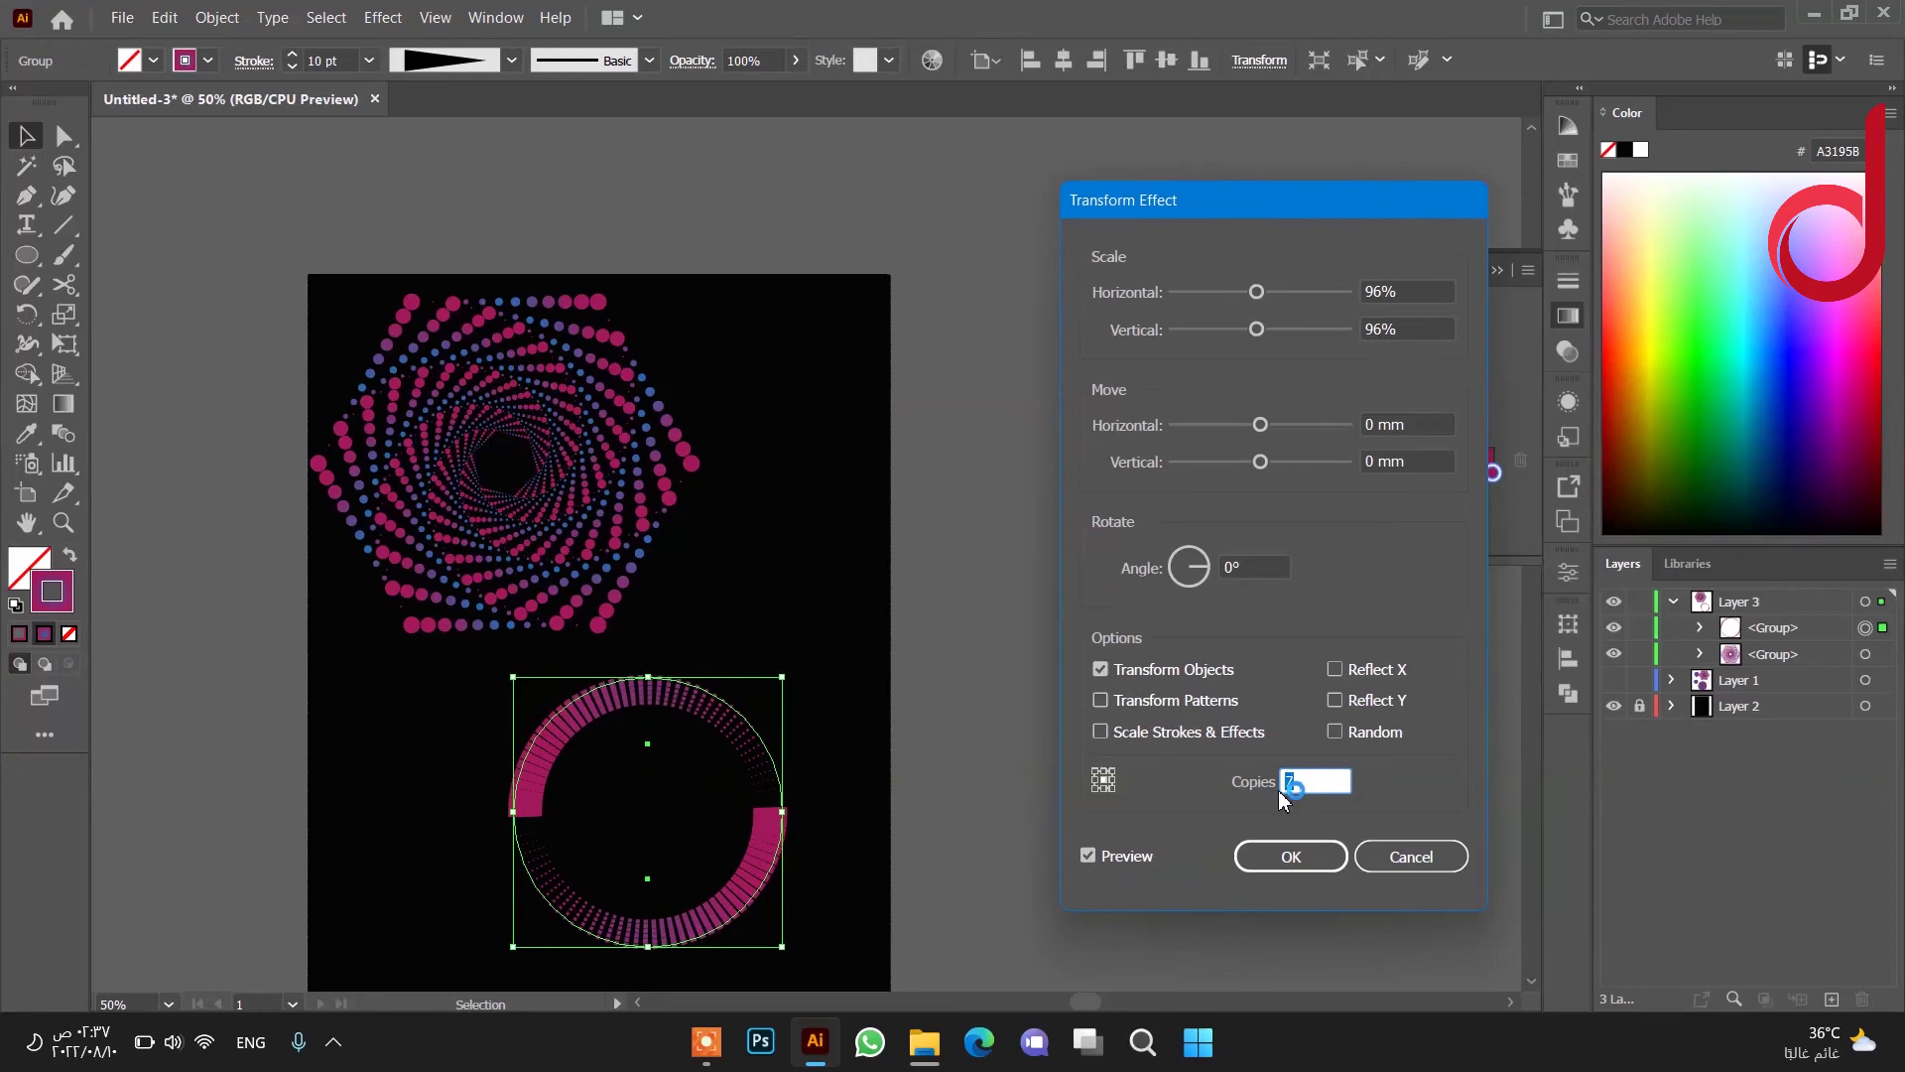
pyautogui.press('Up')
pyautogui.press('Up')
pyautogui.press('Up')
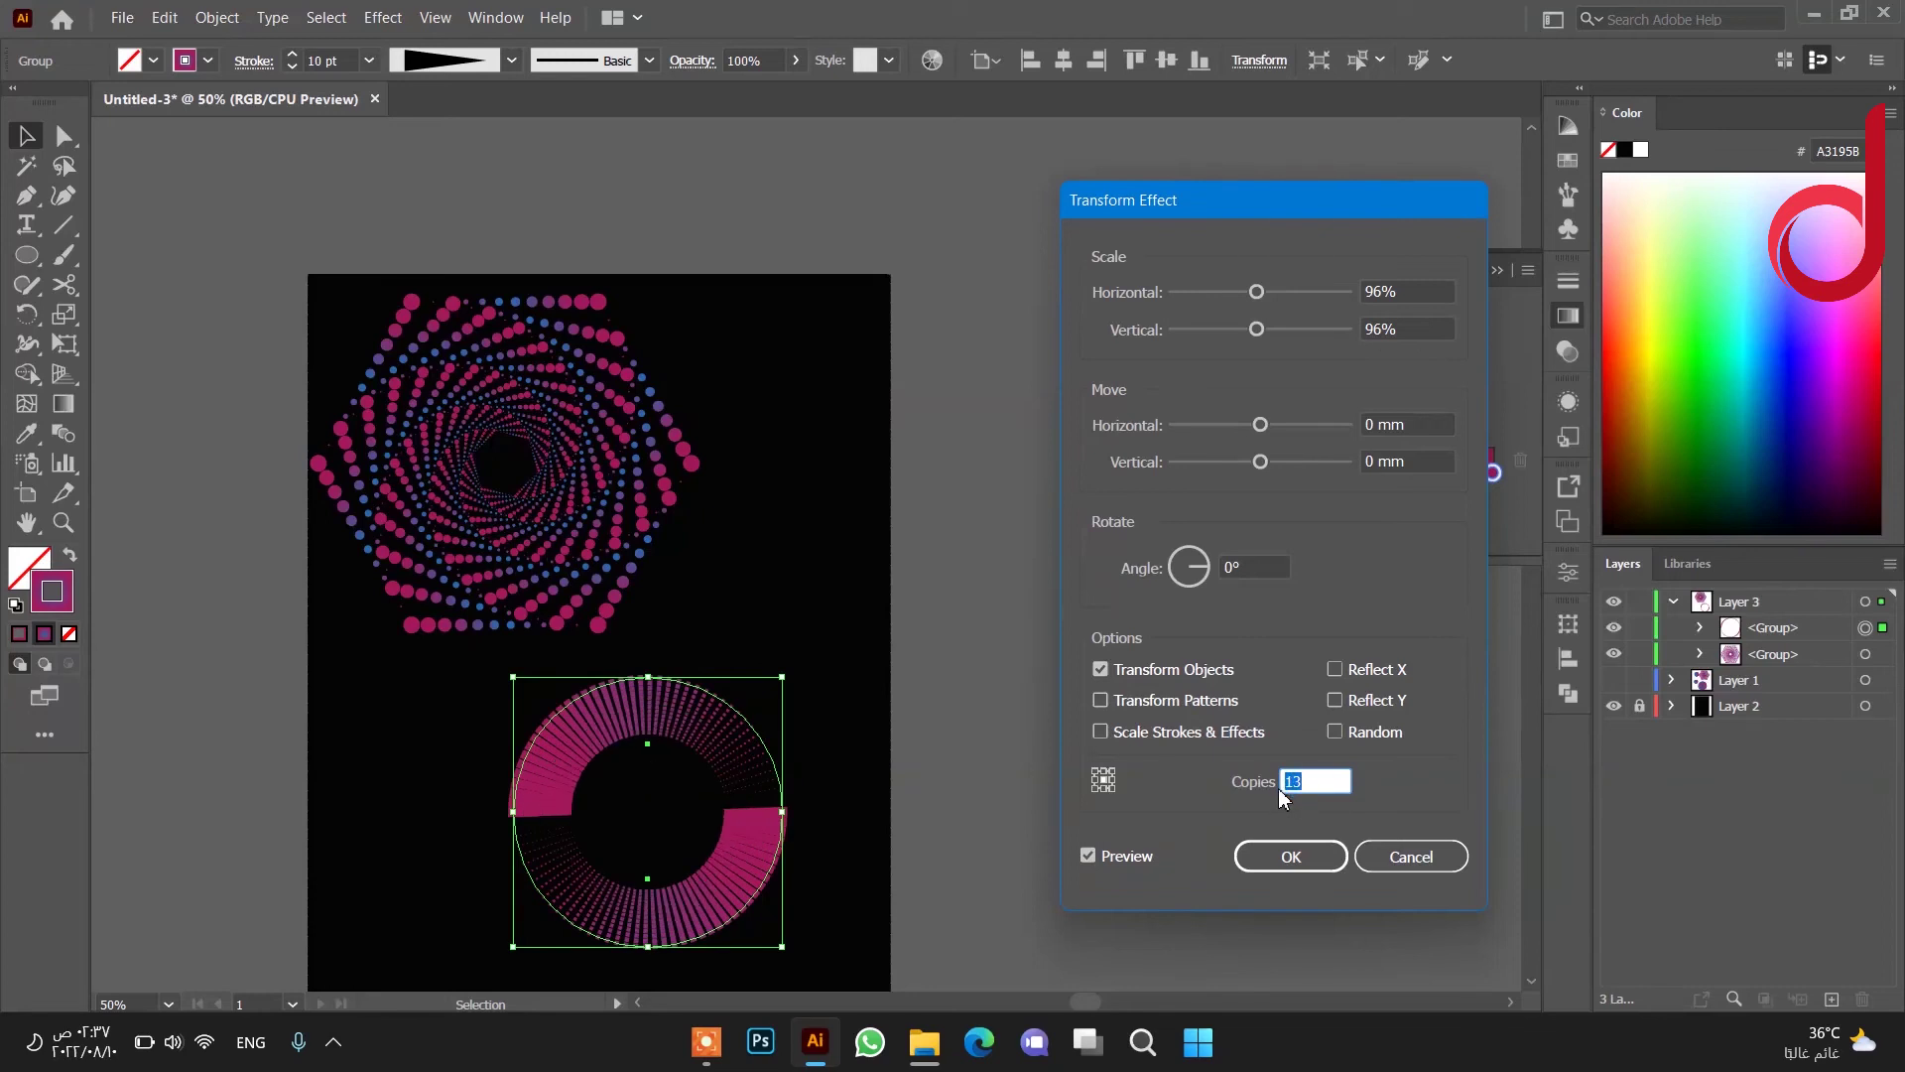
pyautogui.press('Up')
pyautogui.press('Up')
pyautogui.press('Up')
pyautogui.press('Up')
pyautogui.press('Up')
pyautogui.press('Up')
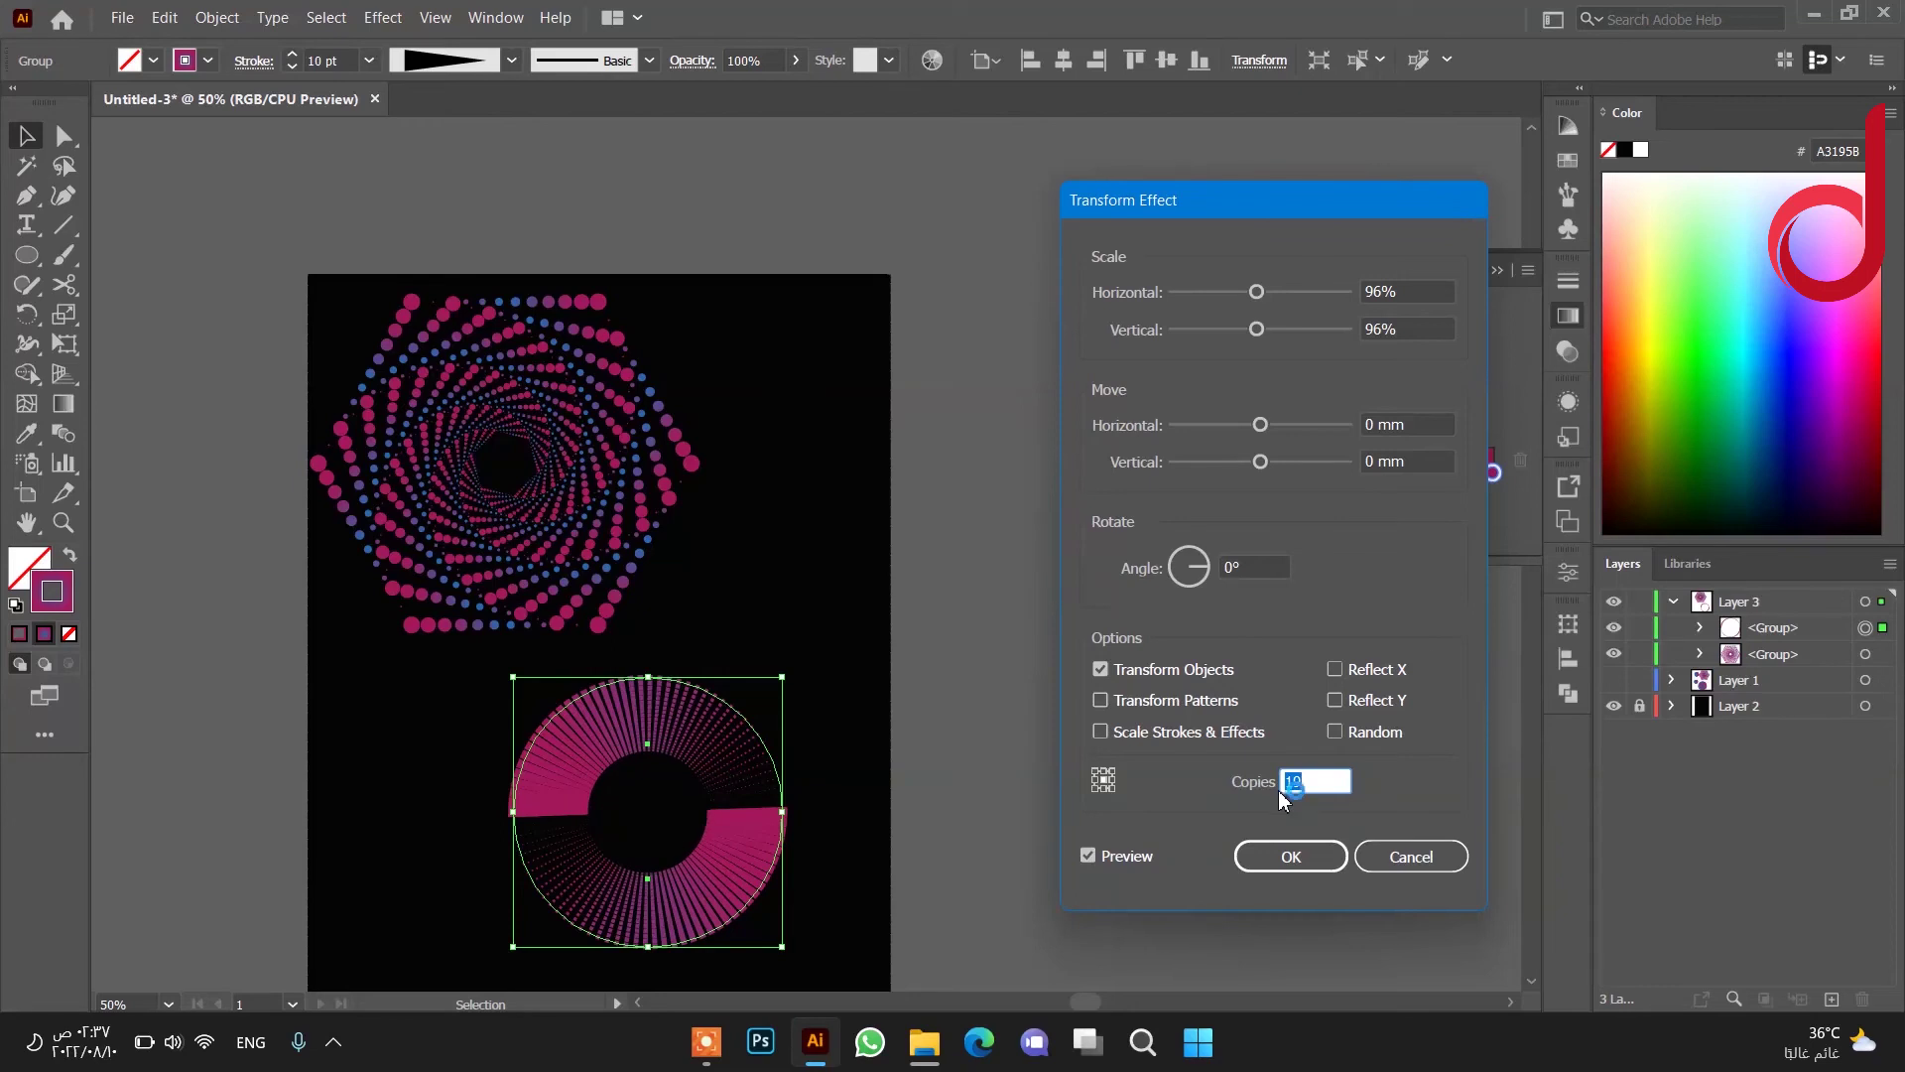
# Set the scale to 90% on both axes and the angle to 14°, then apply.
pyautogui.doubleClick(1361, 290)
pyautogui.write('90')
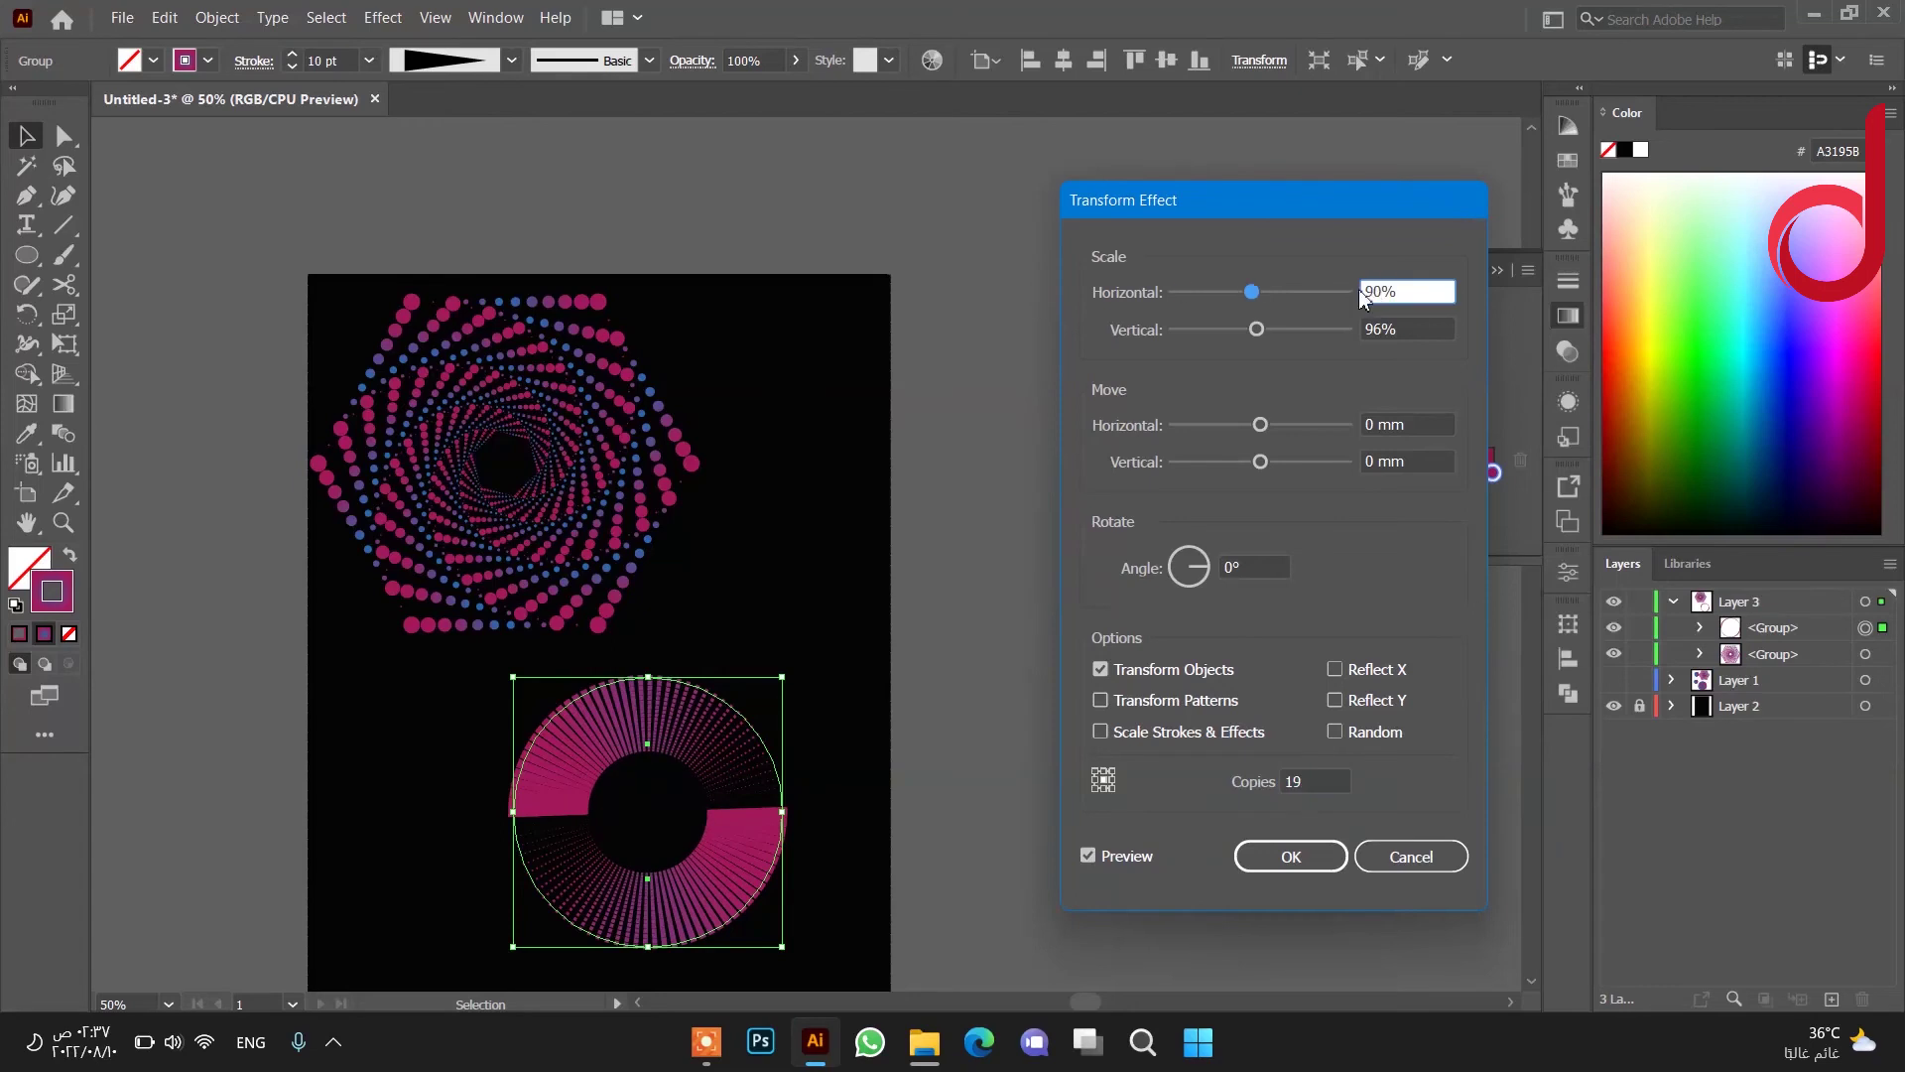
pyautogui.doubleClick(1362, 329)
pyautogui.write('90')
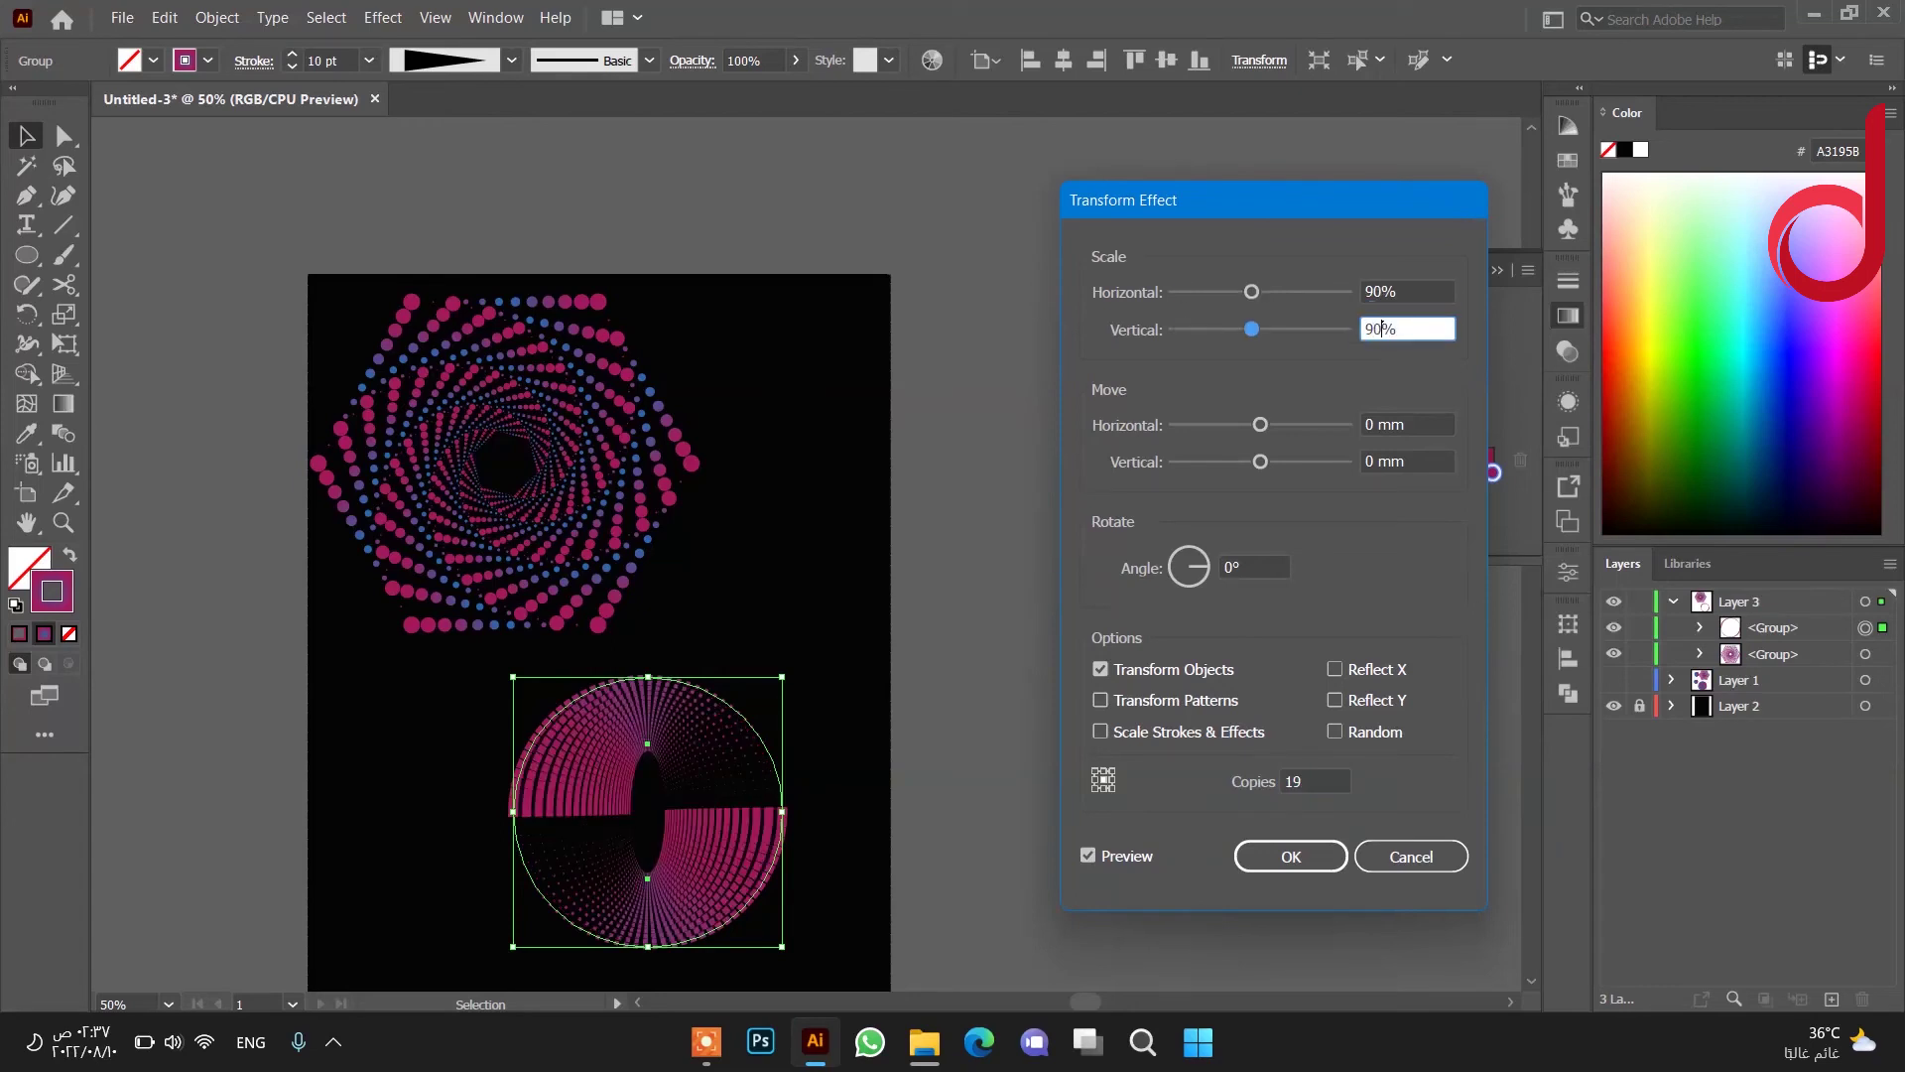
pyautogui.doubleClick(1233, 564)
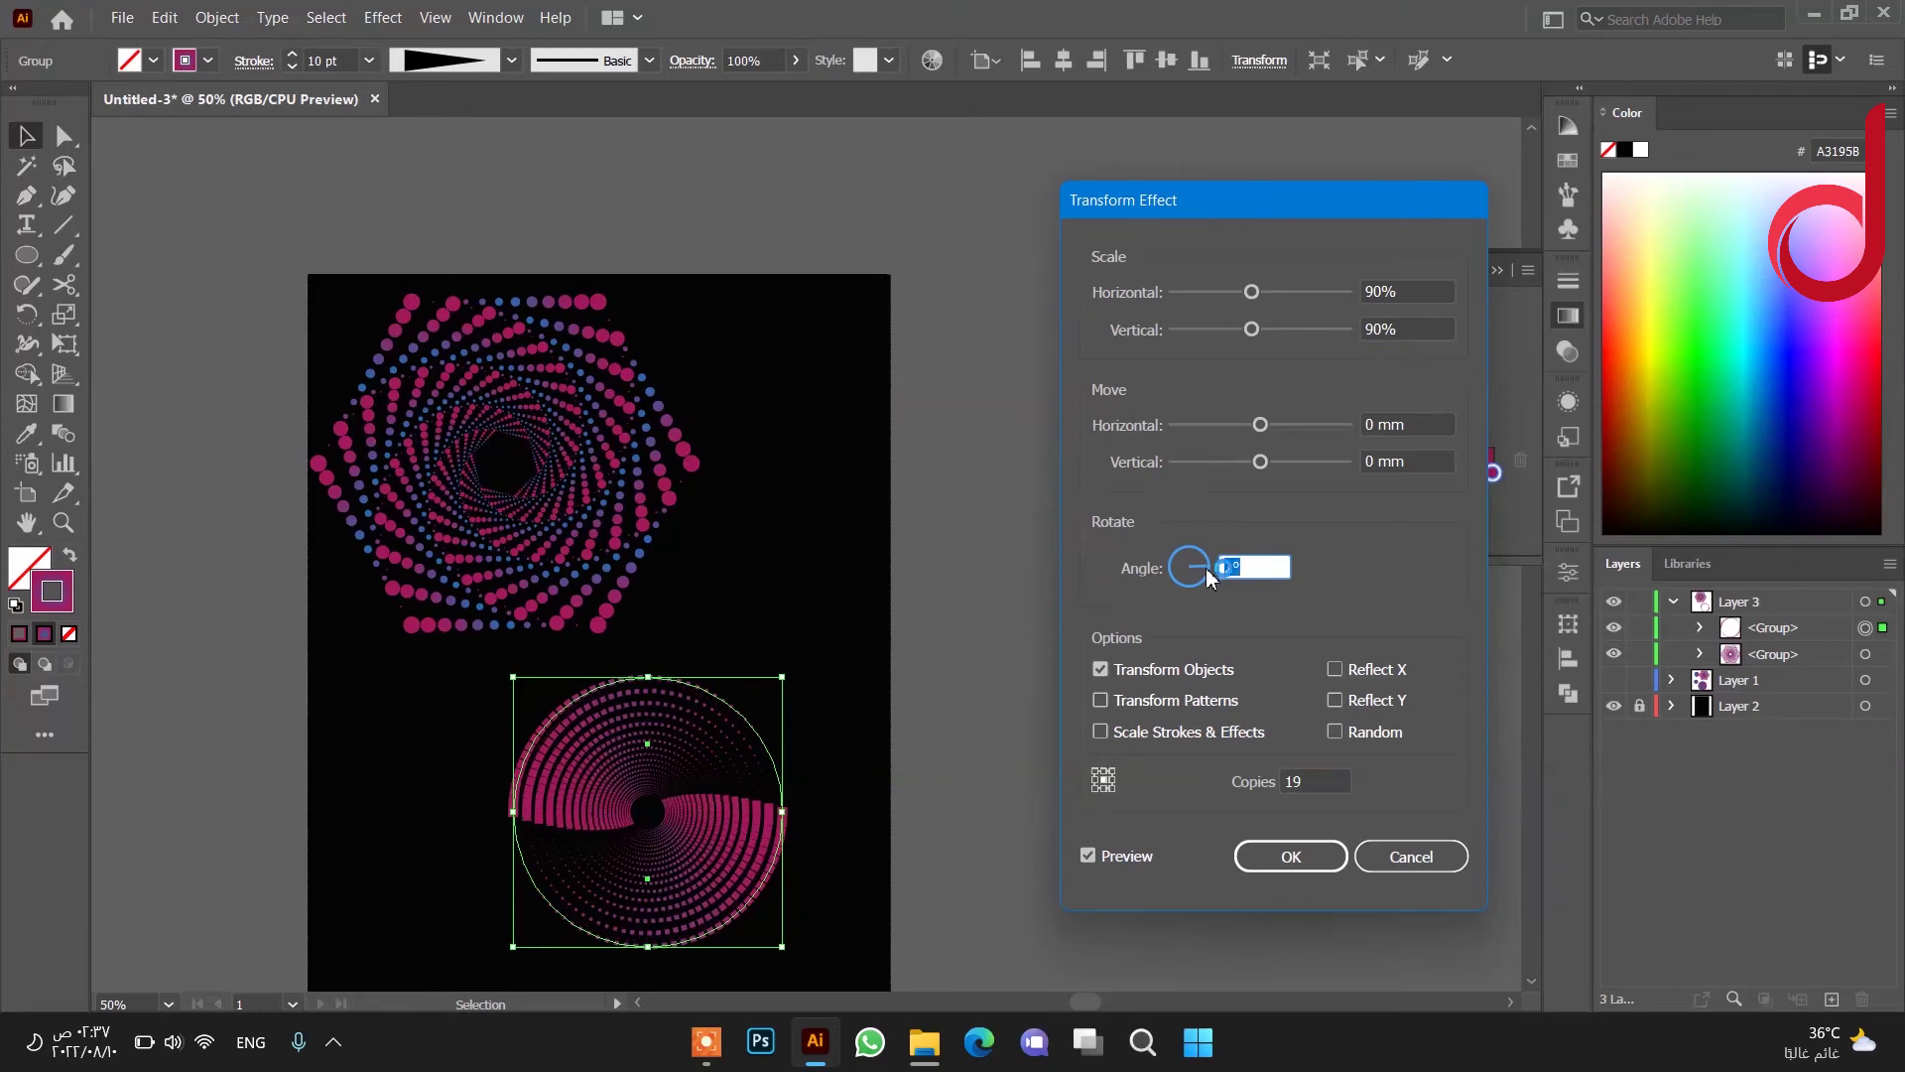
pyautogui.press('Up')
pyautogui.press('Up')
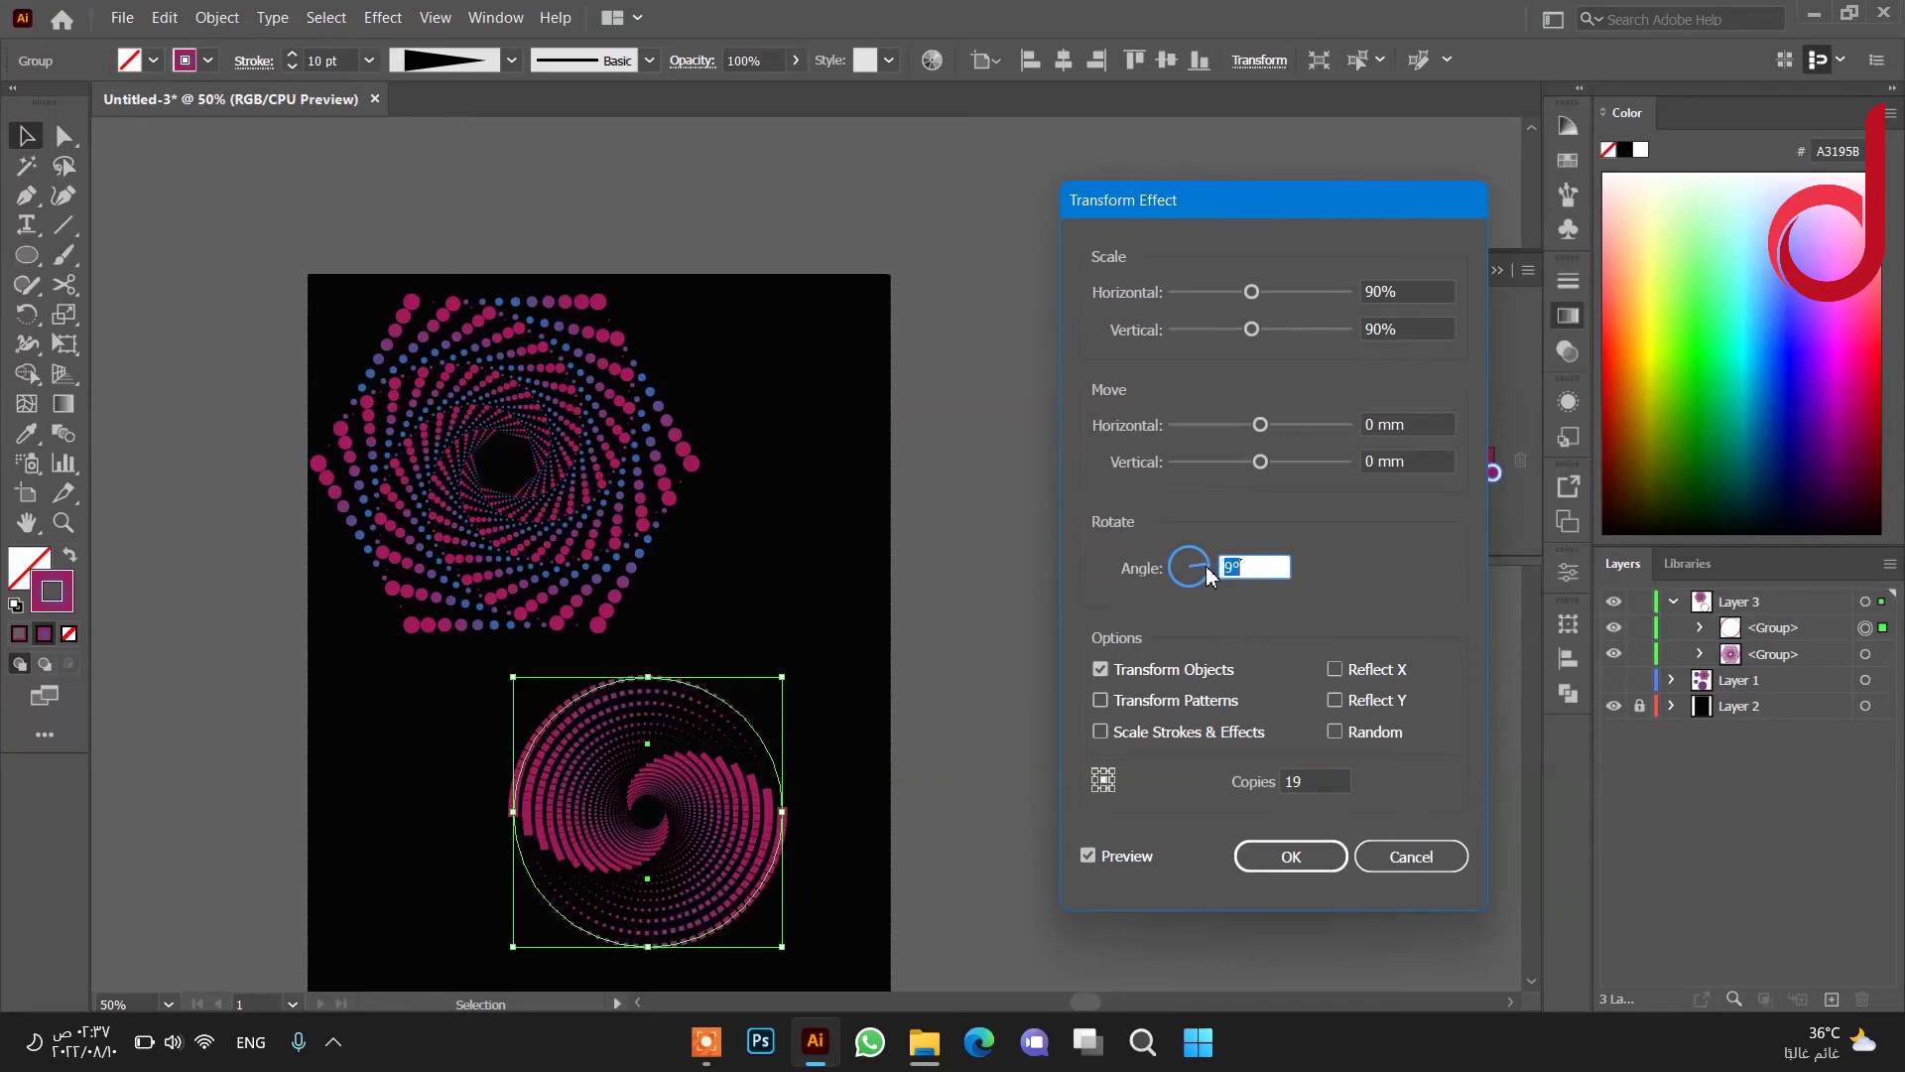
pyautogui.press('Up')
pyautogui.press('Up')
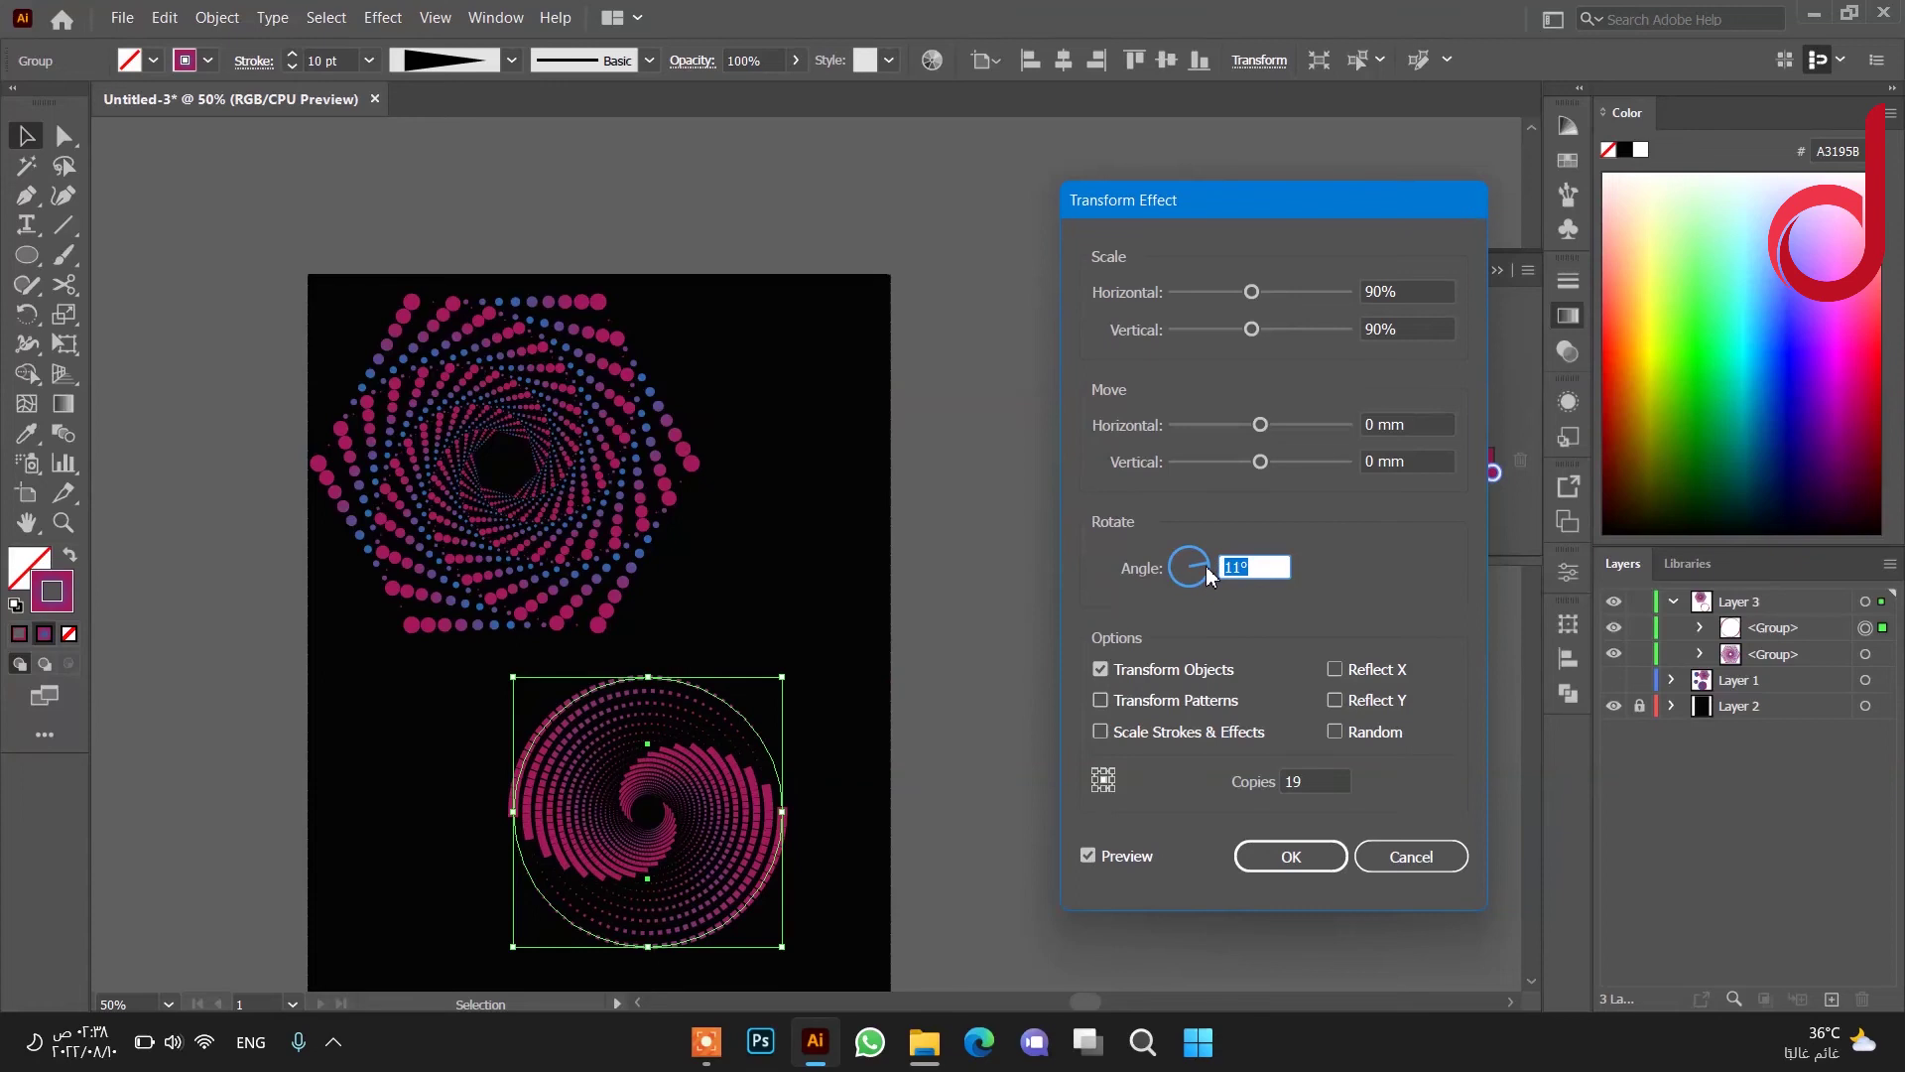
pyautogui.press('Up')
pyautogui.press('Up')
pyautogui.press('Up')
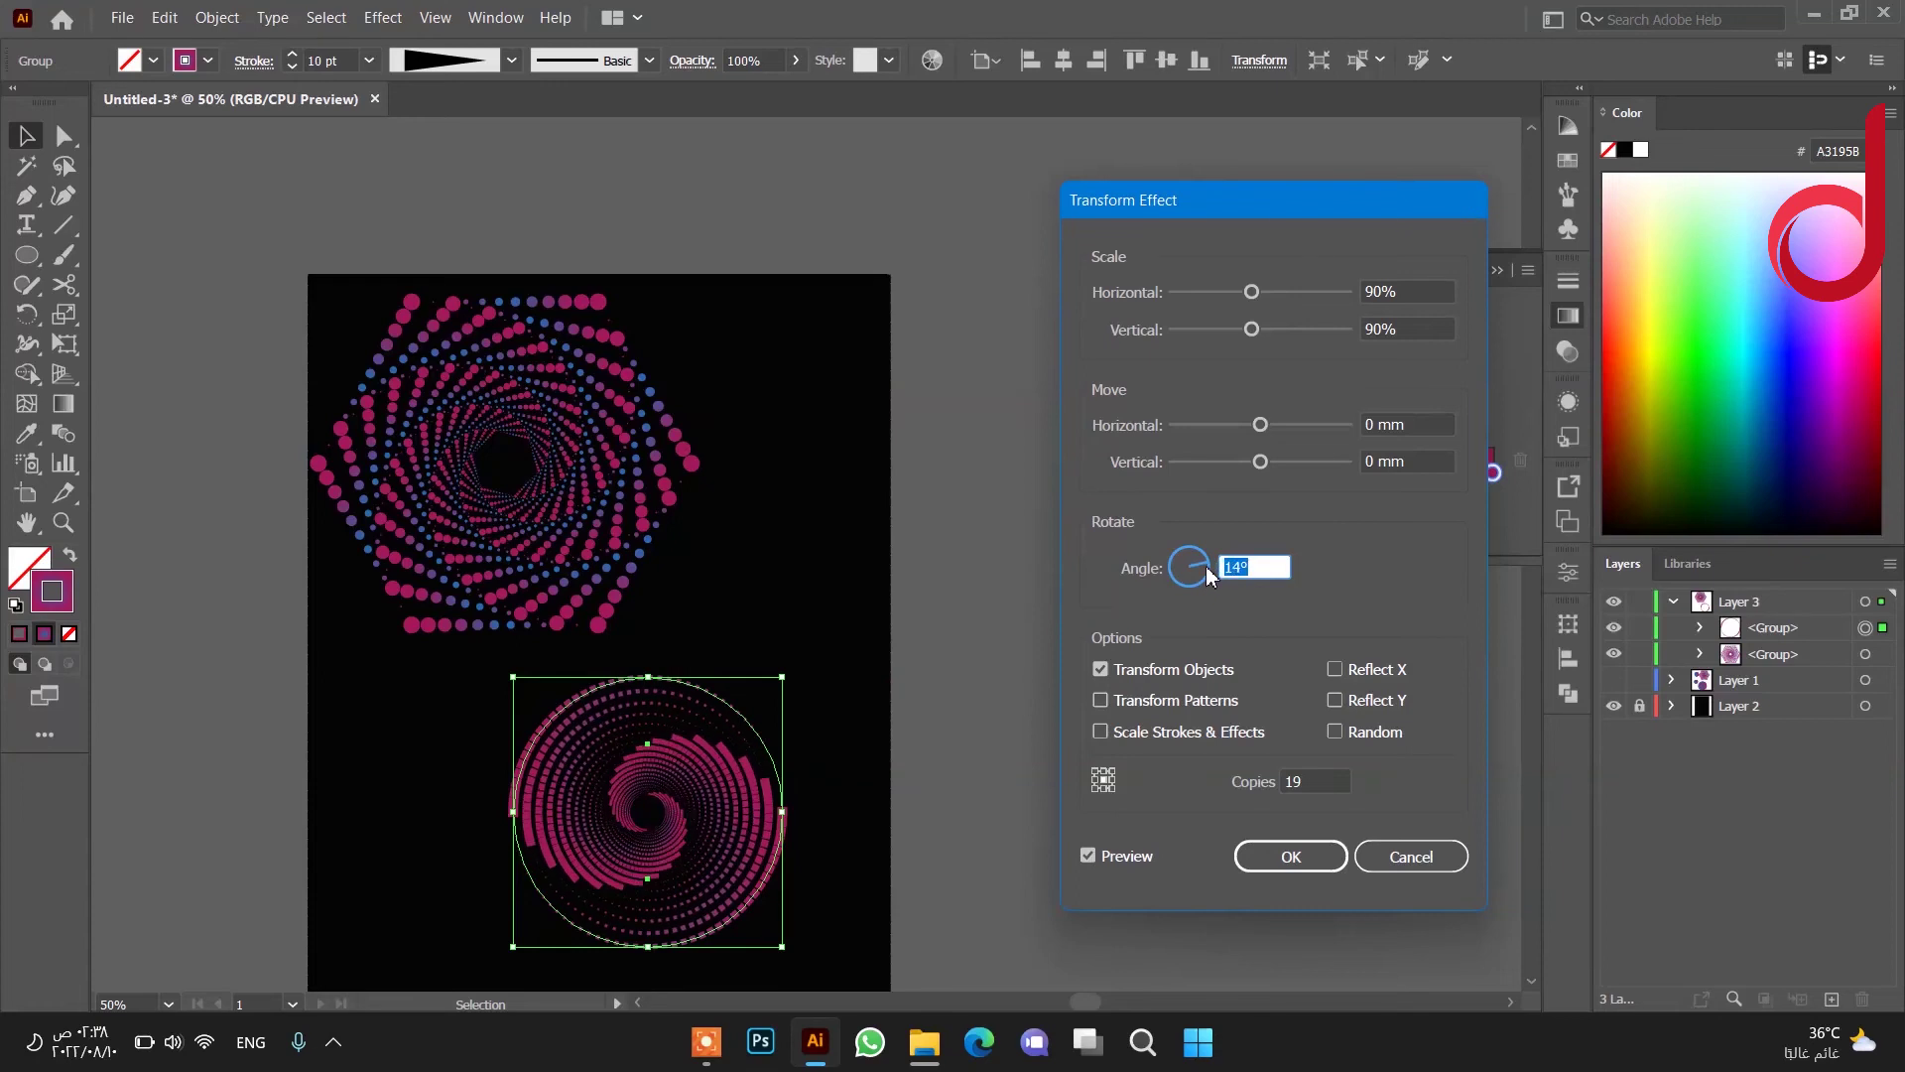
pyautogui.click(1291, 856)
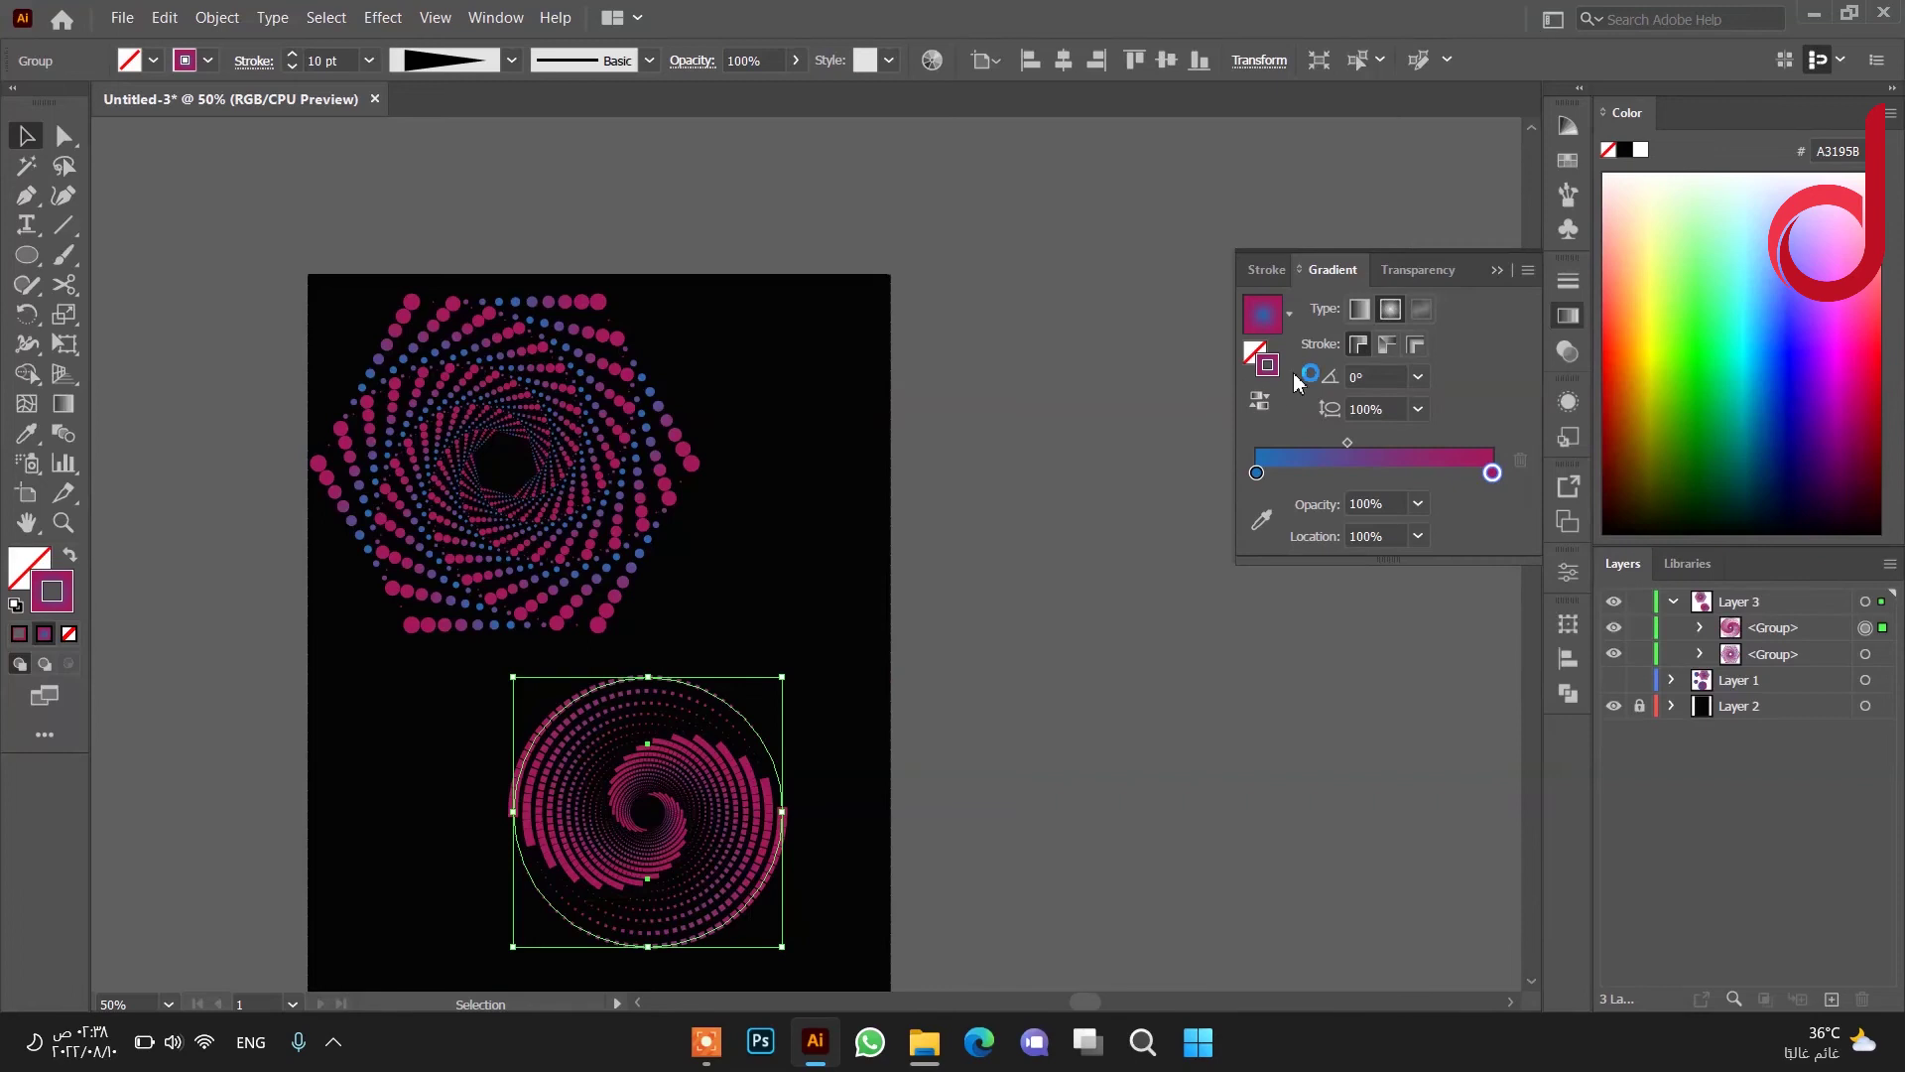
# Reverse the spiral's gradient to blue-pink, place a copy upper right, and enable Reflect X and Y.
pyautogui.click(1359, 309)
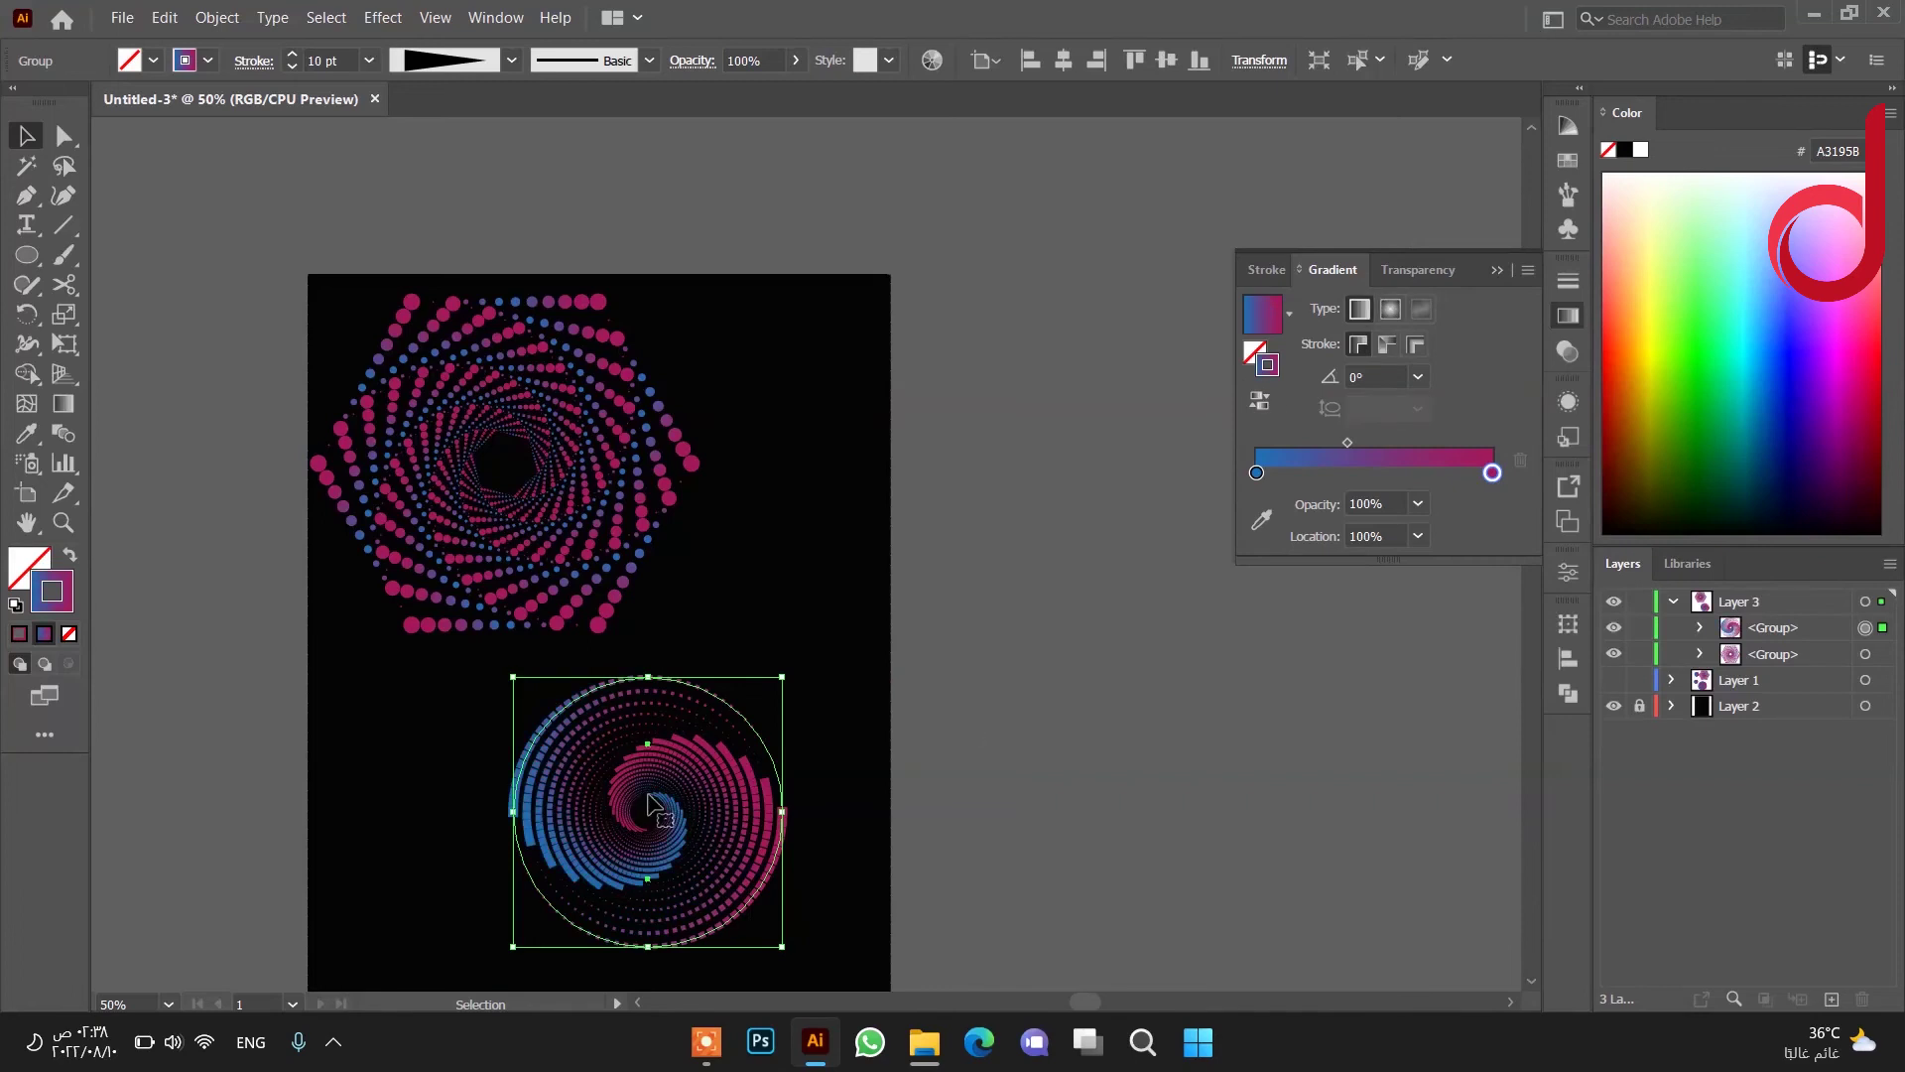
pyautogui.moveTo(649, 795); pyautogui.dragTo(864, 447)
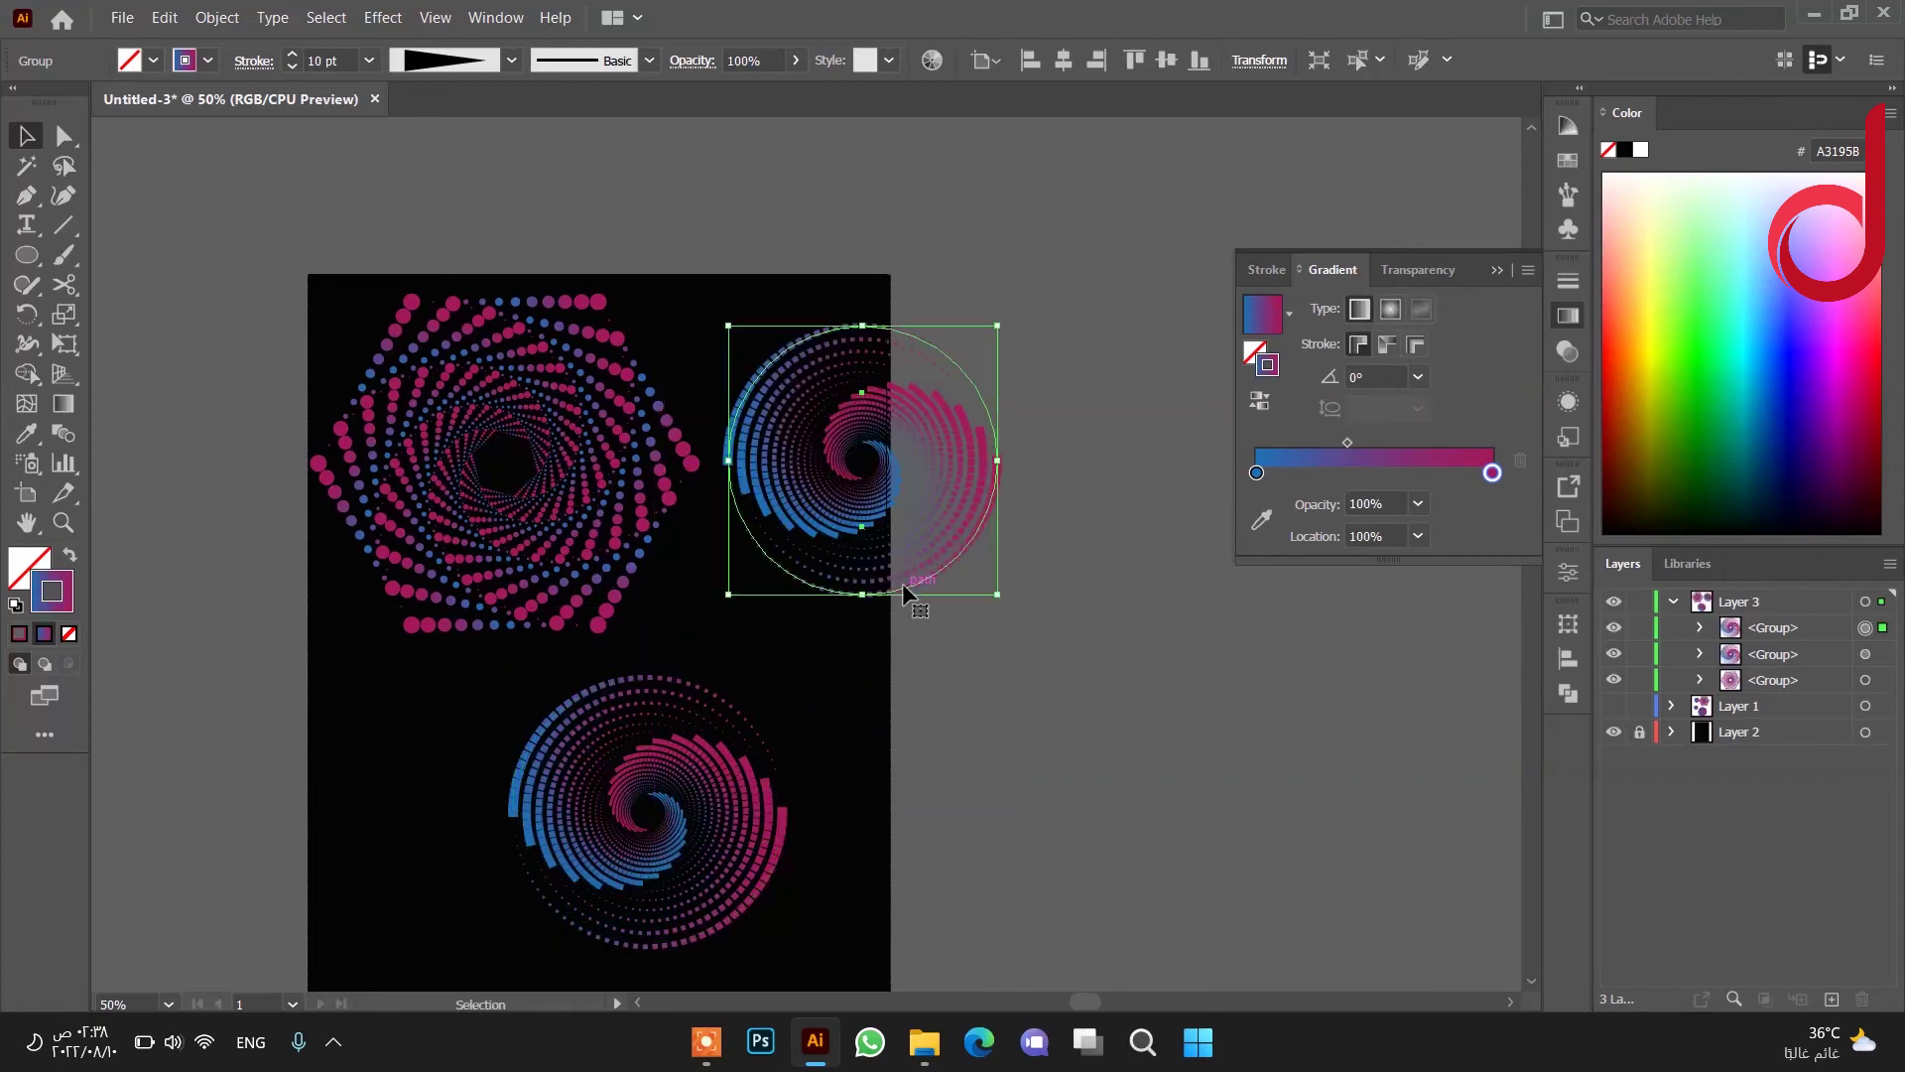
pyautogui.click(1568, 401)
pyautogui.click(1522, 496)
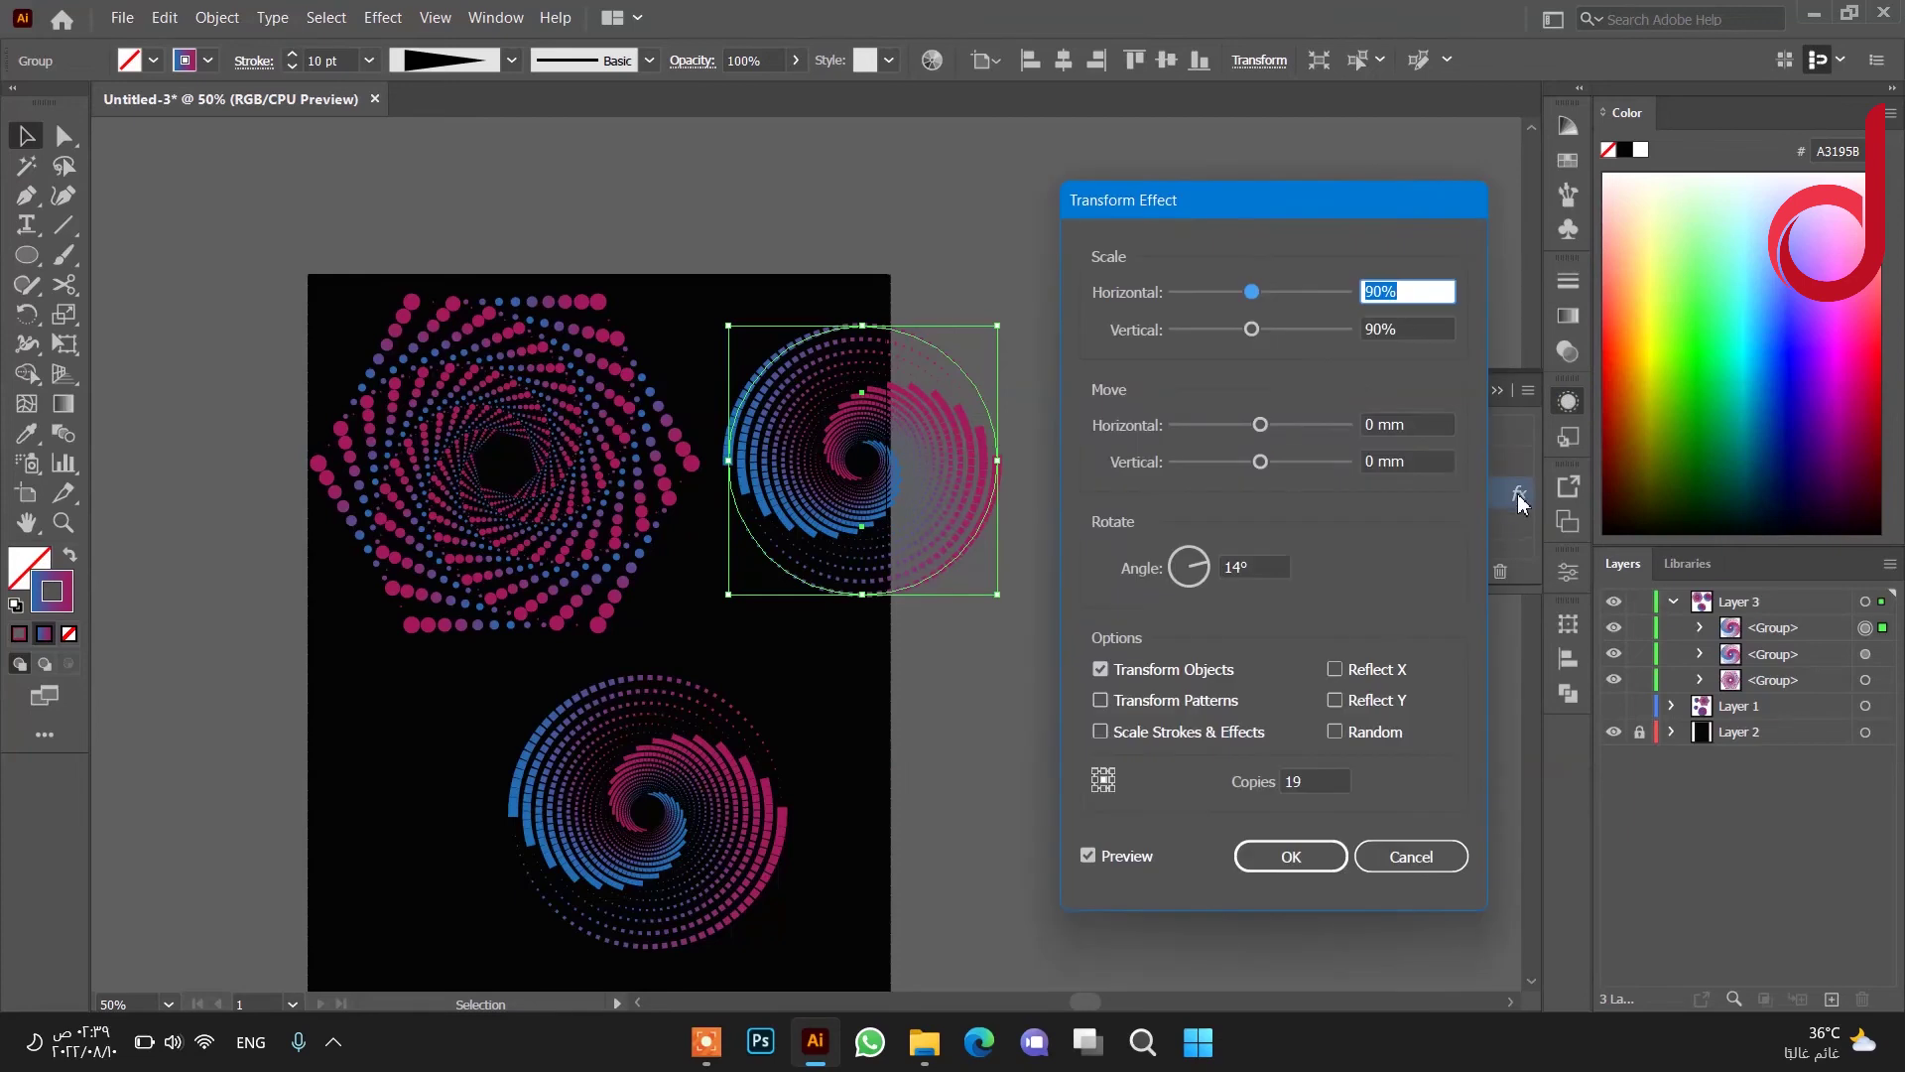
pyautogui.click(1340, 670)
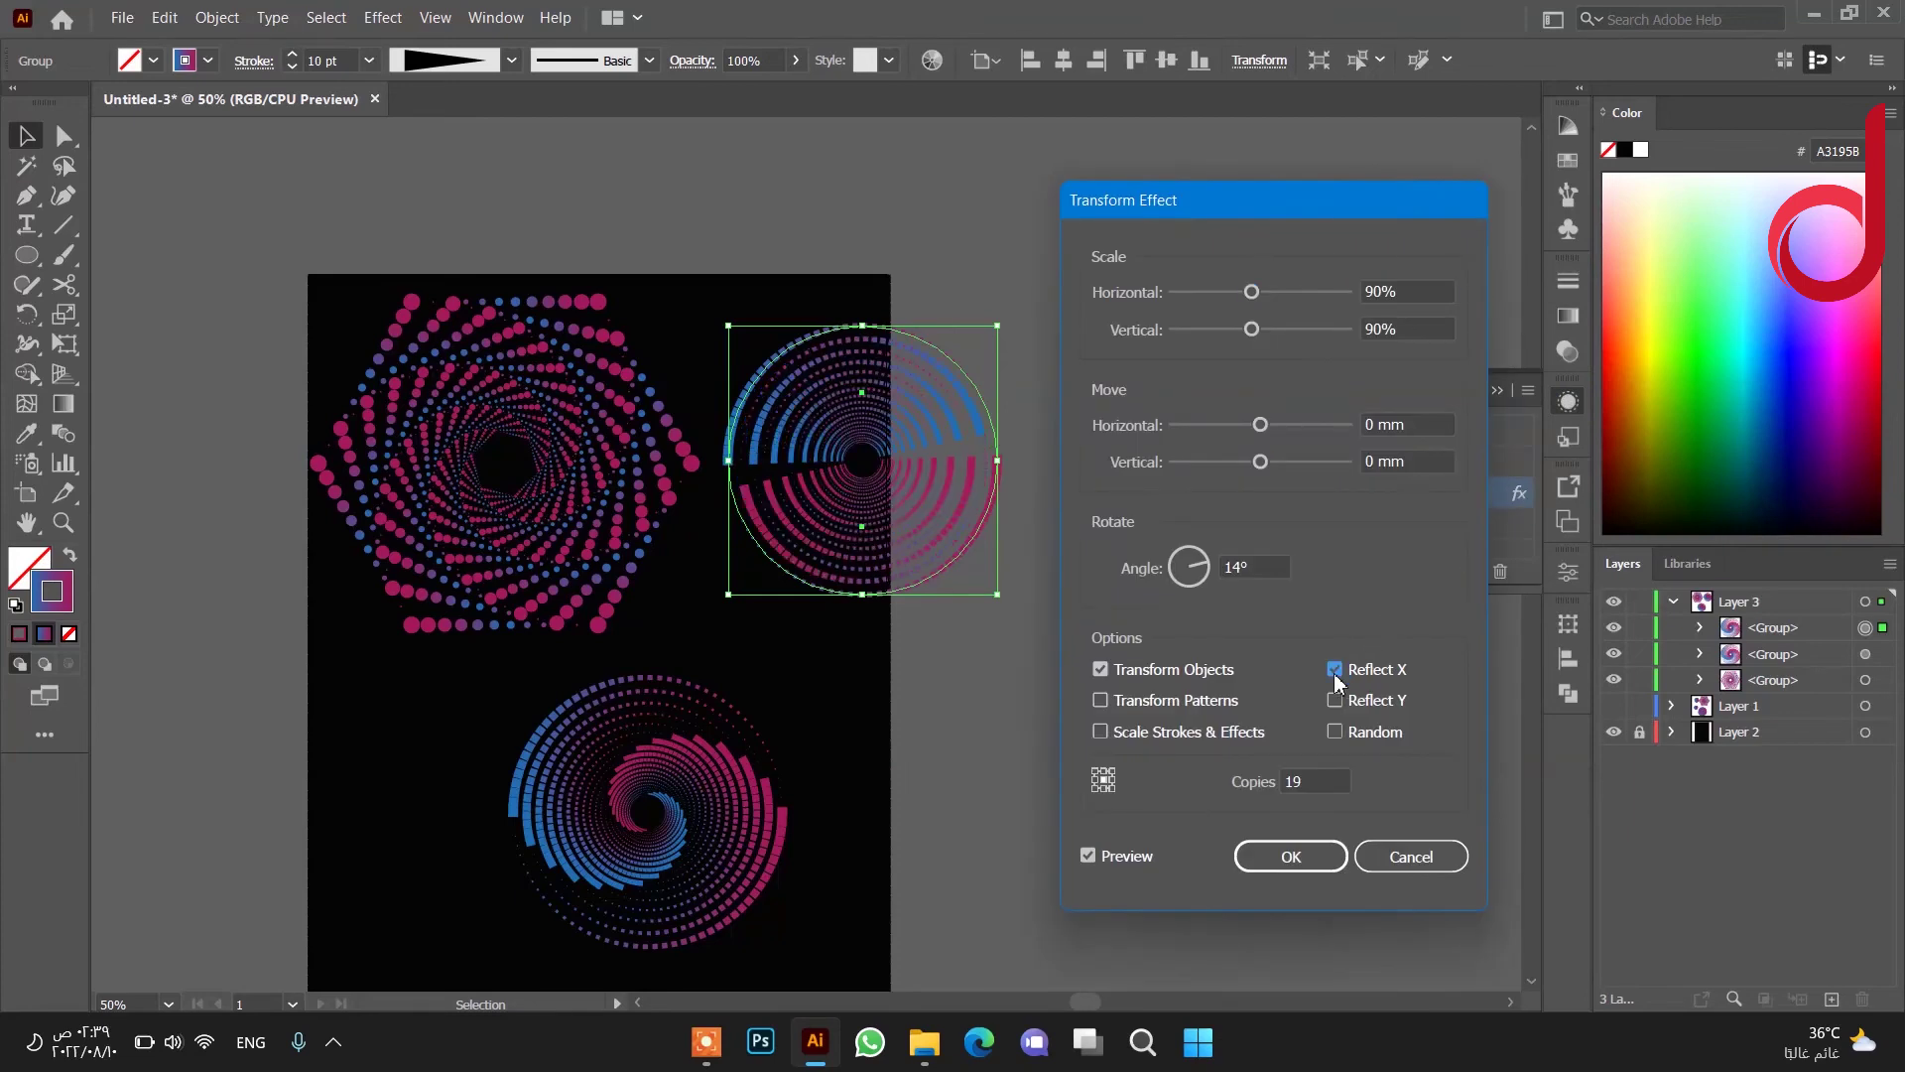
pyautogui.click(1334, 699)
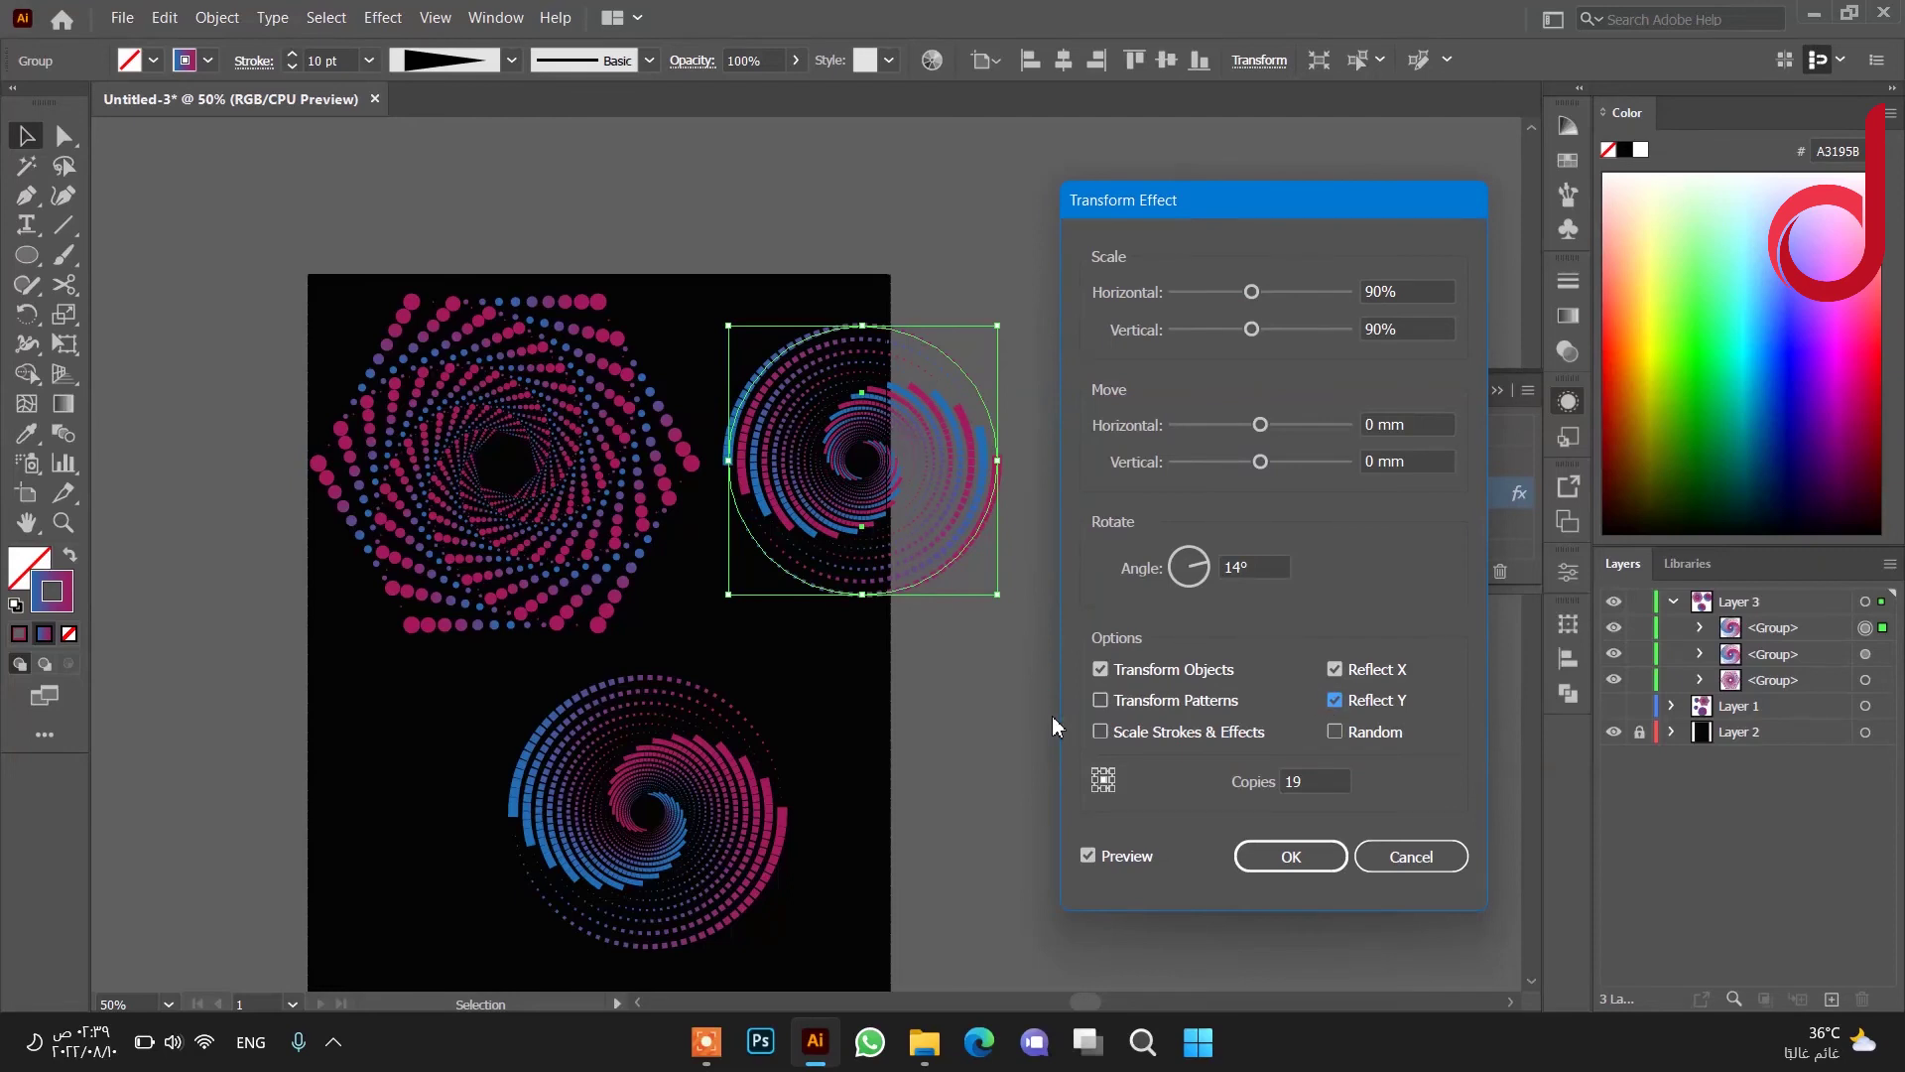
pyautogui.click(1288, 856)
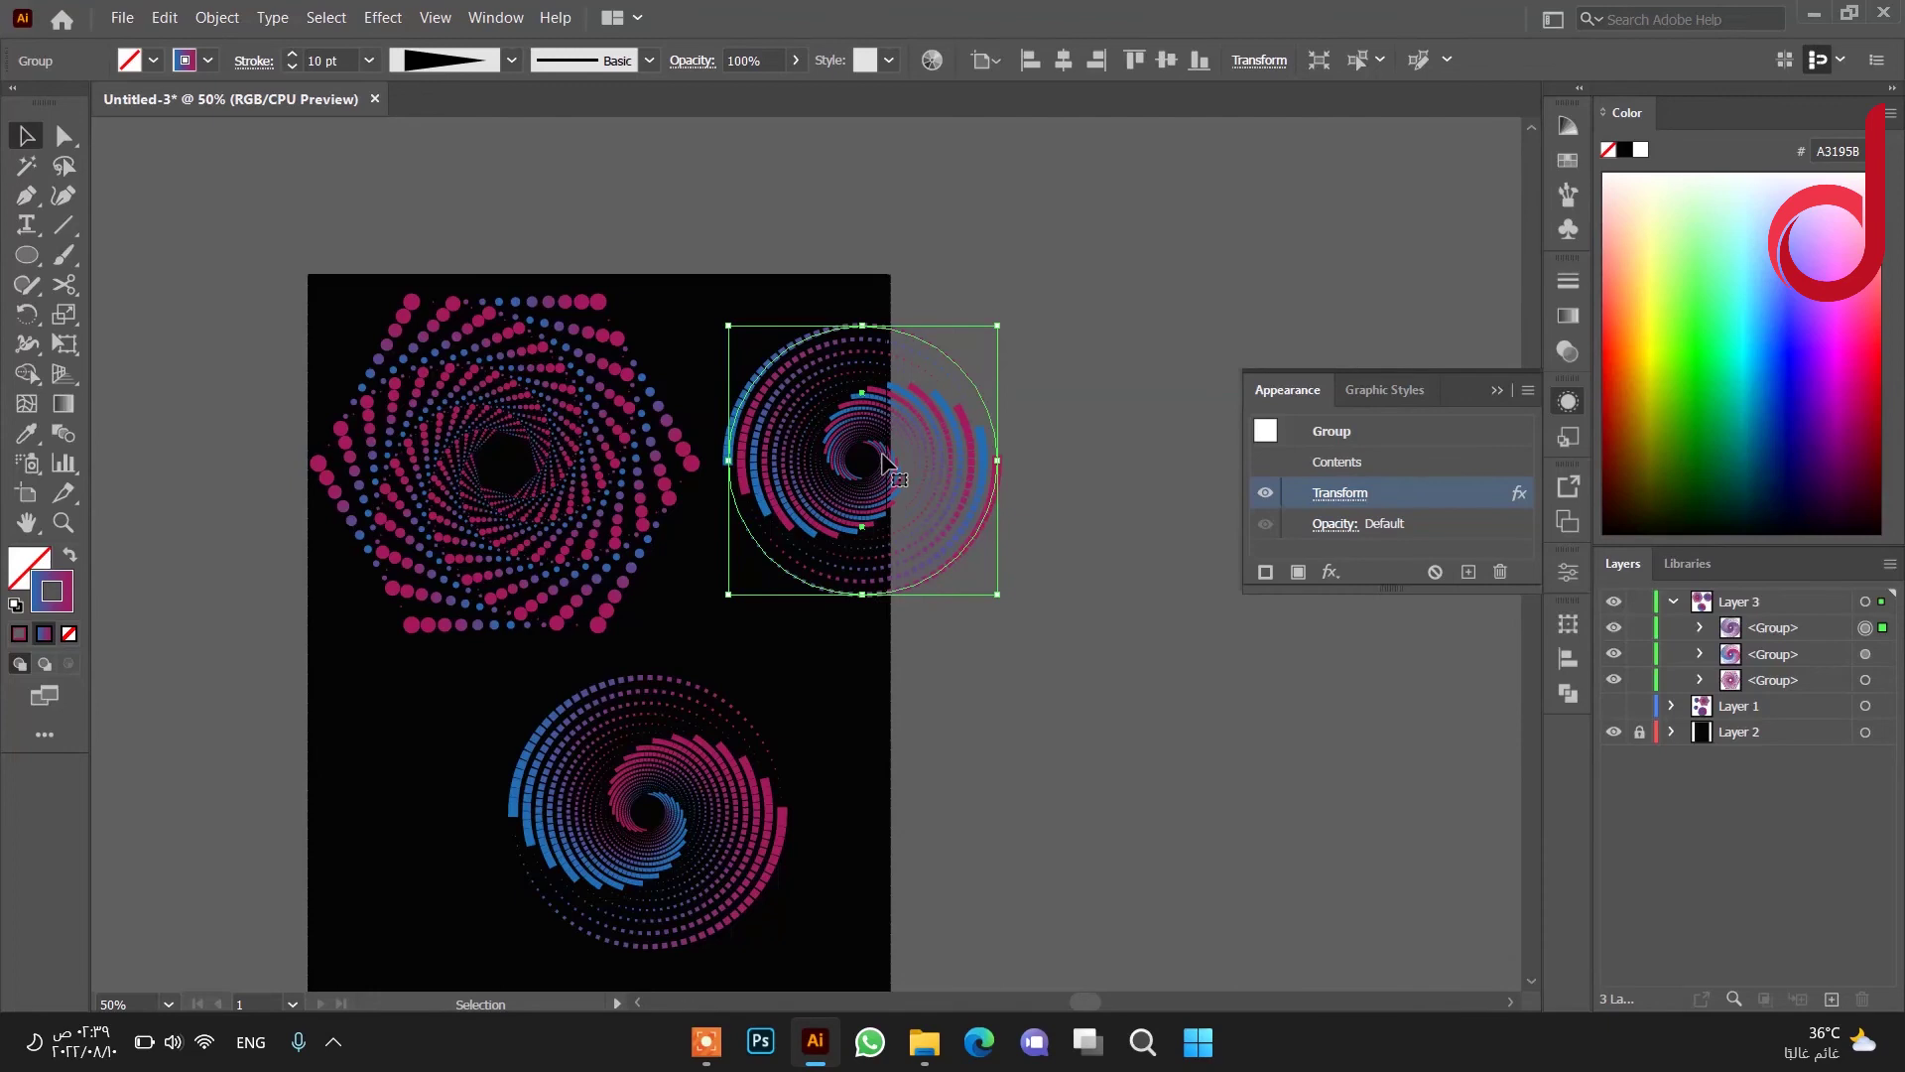
# Duplicate the spiral to the lower left and clear its Reflect and Random options.
pyautogui.moveTo(886, 461); pyautogui.dragTo(430, 779)
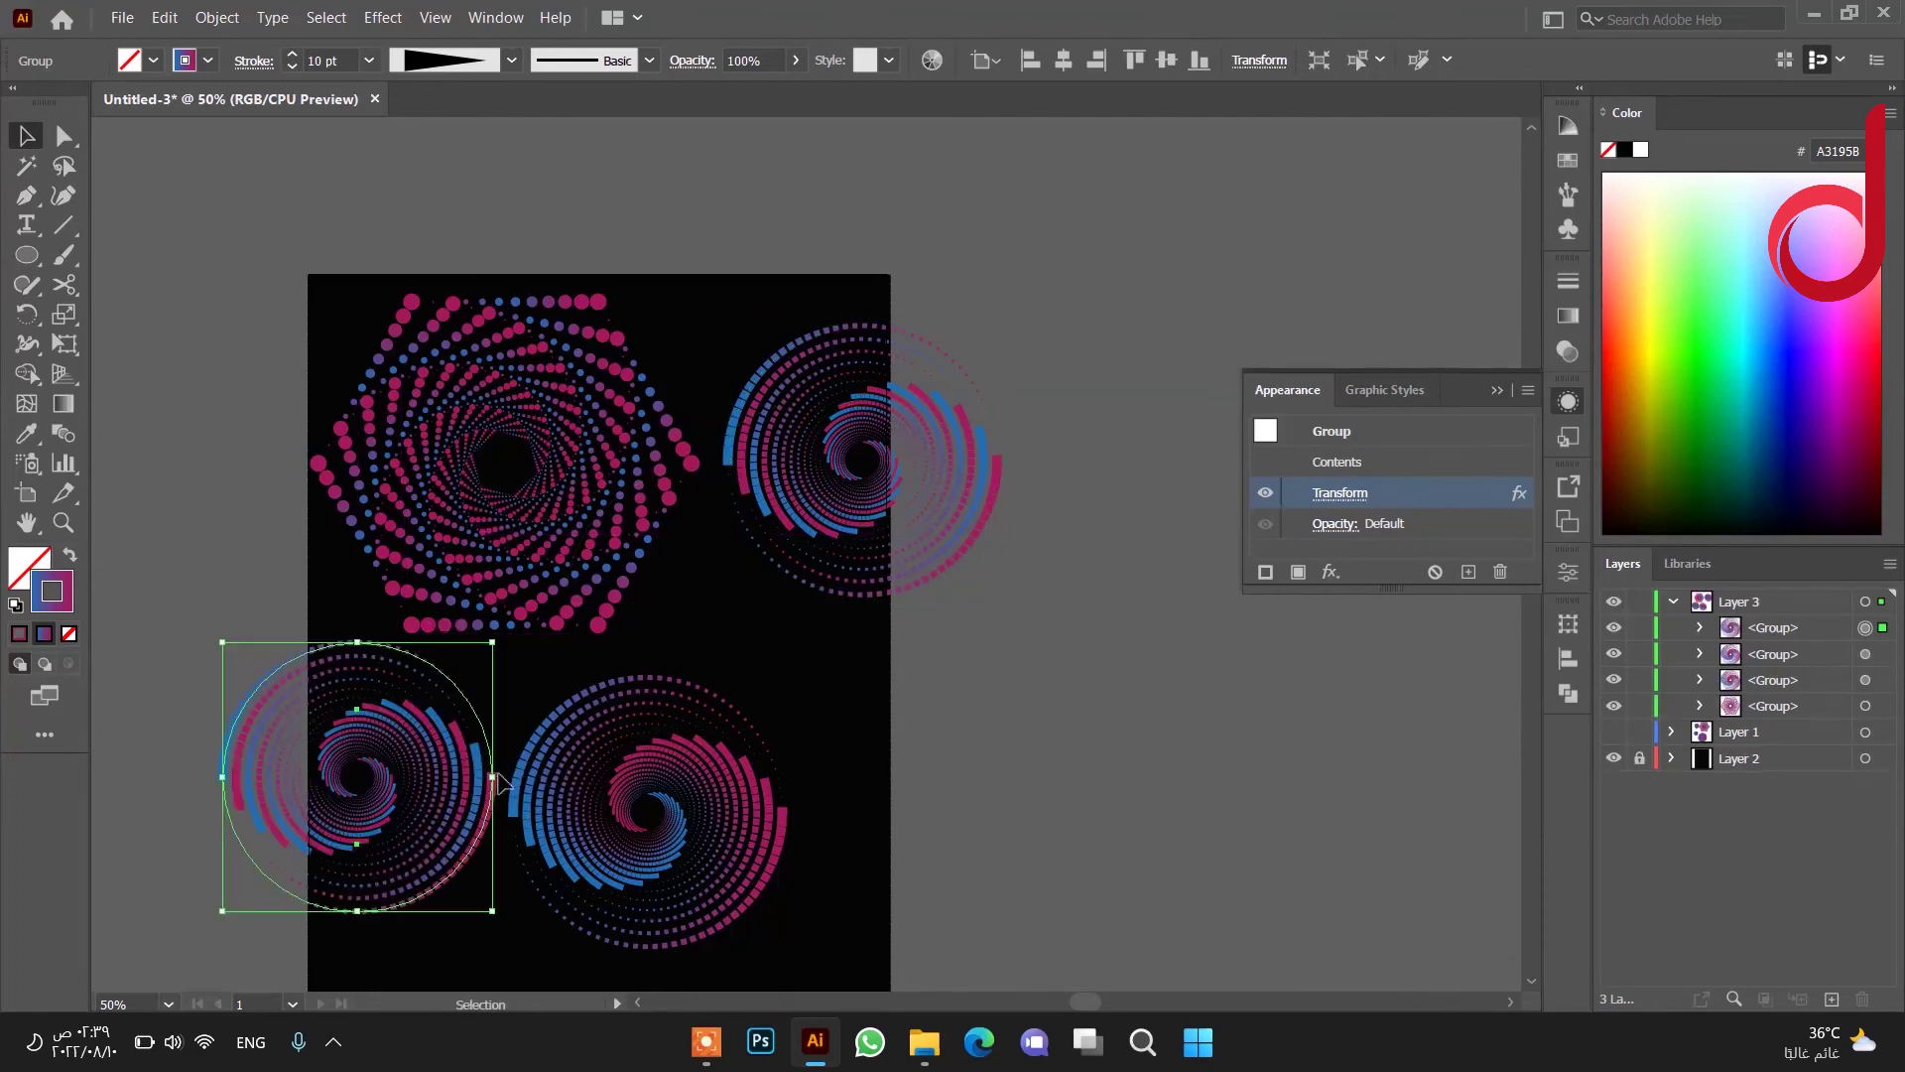
pyautogui.click(1526, 494)
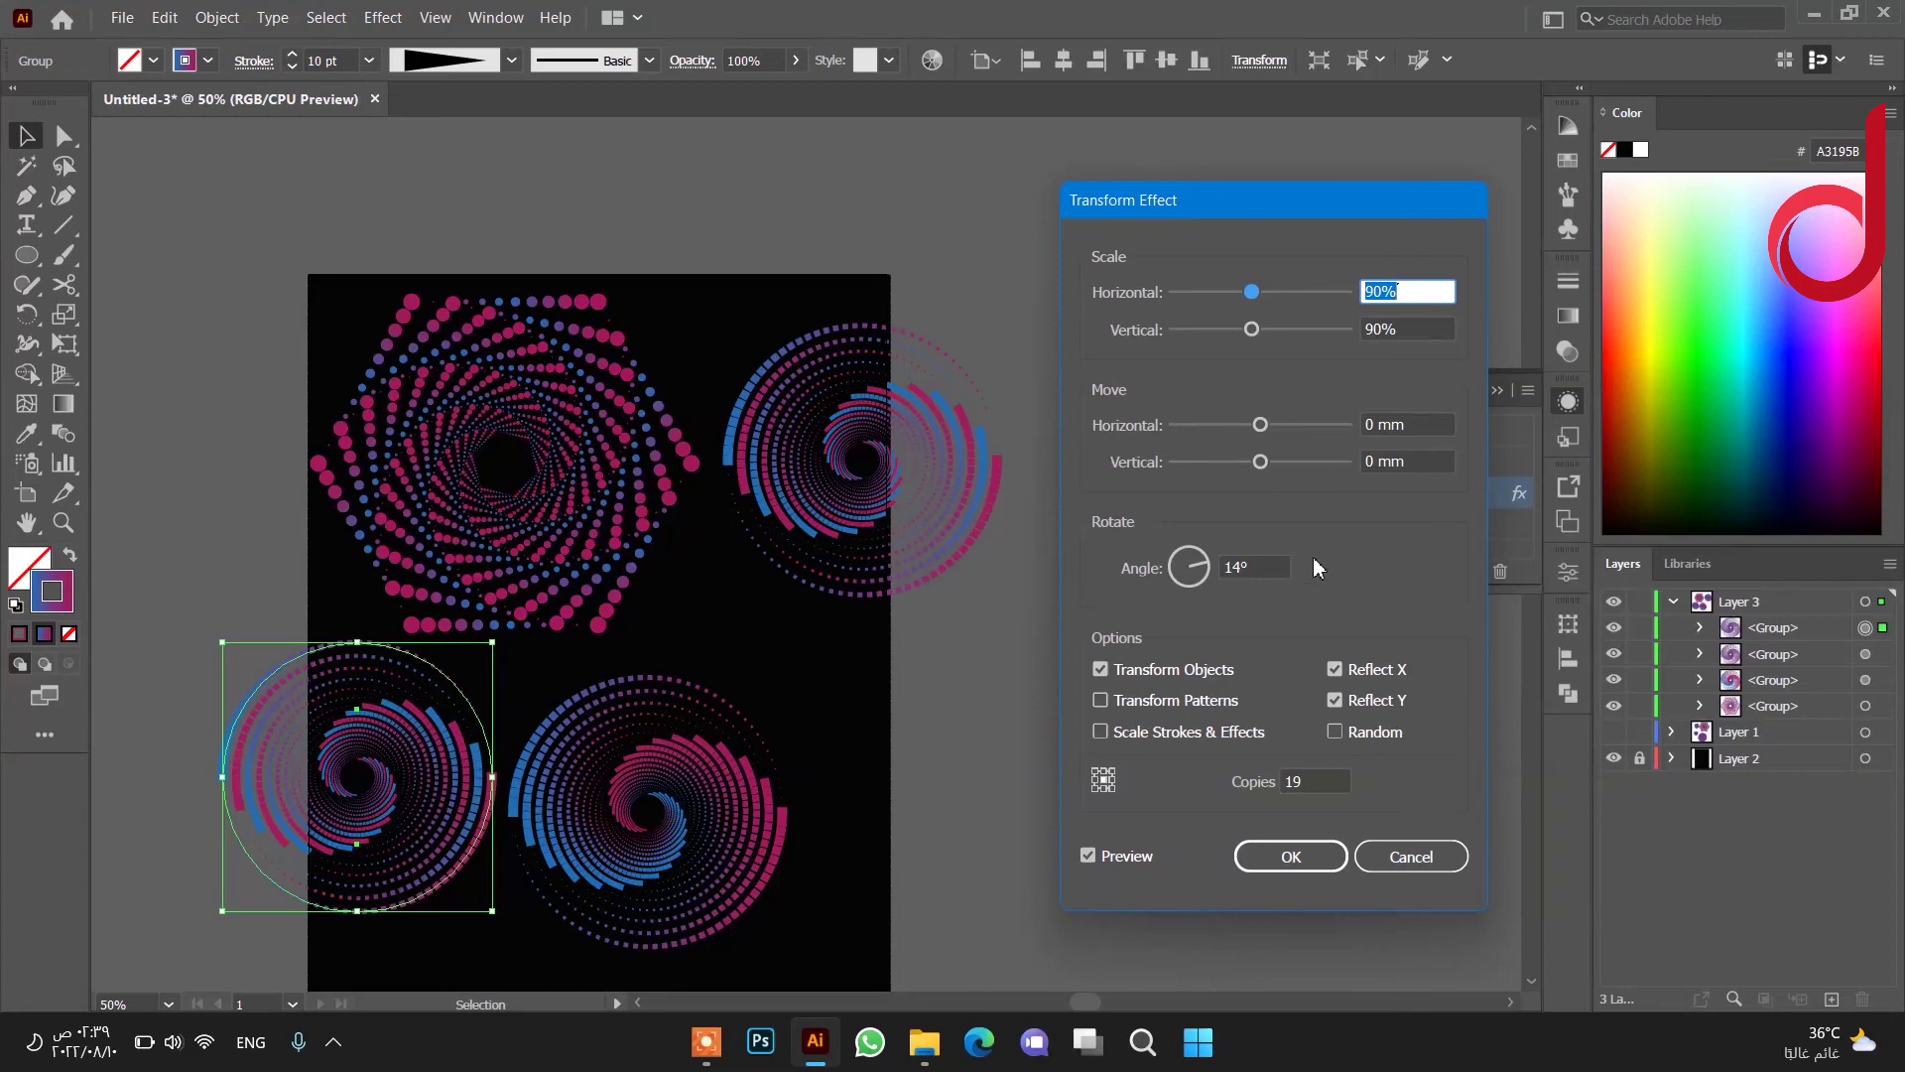
pyautogui.click(1332, 700)
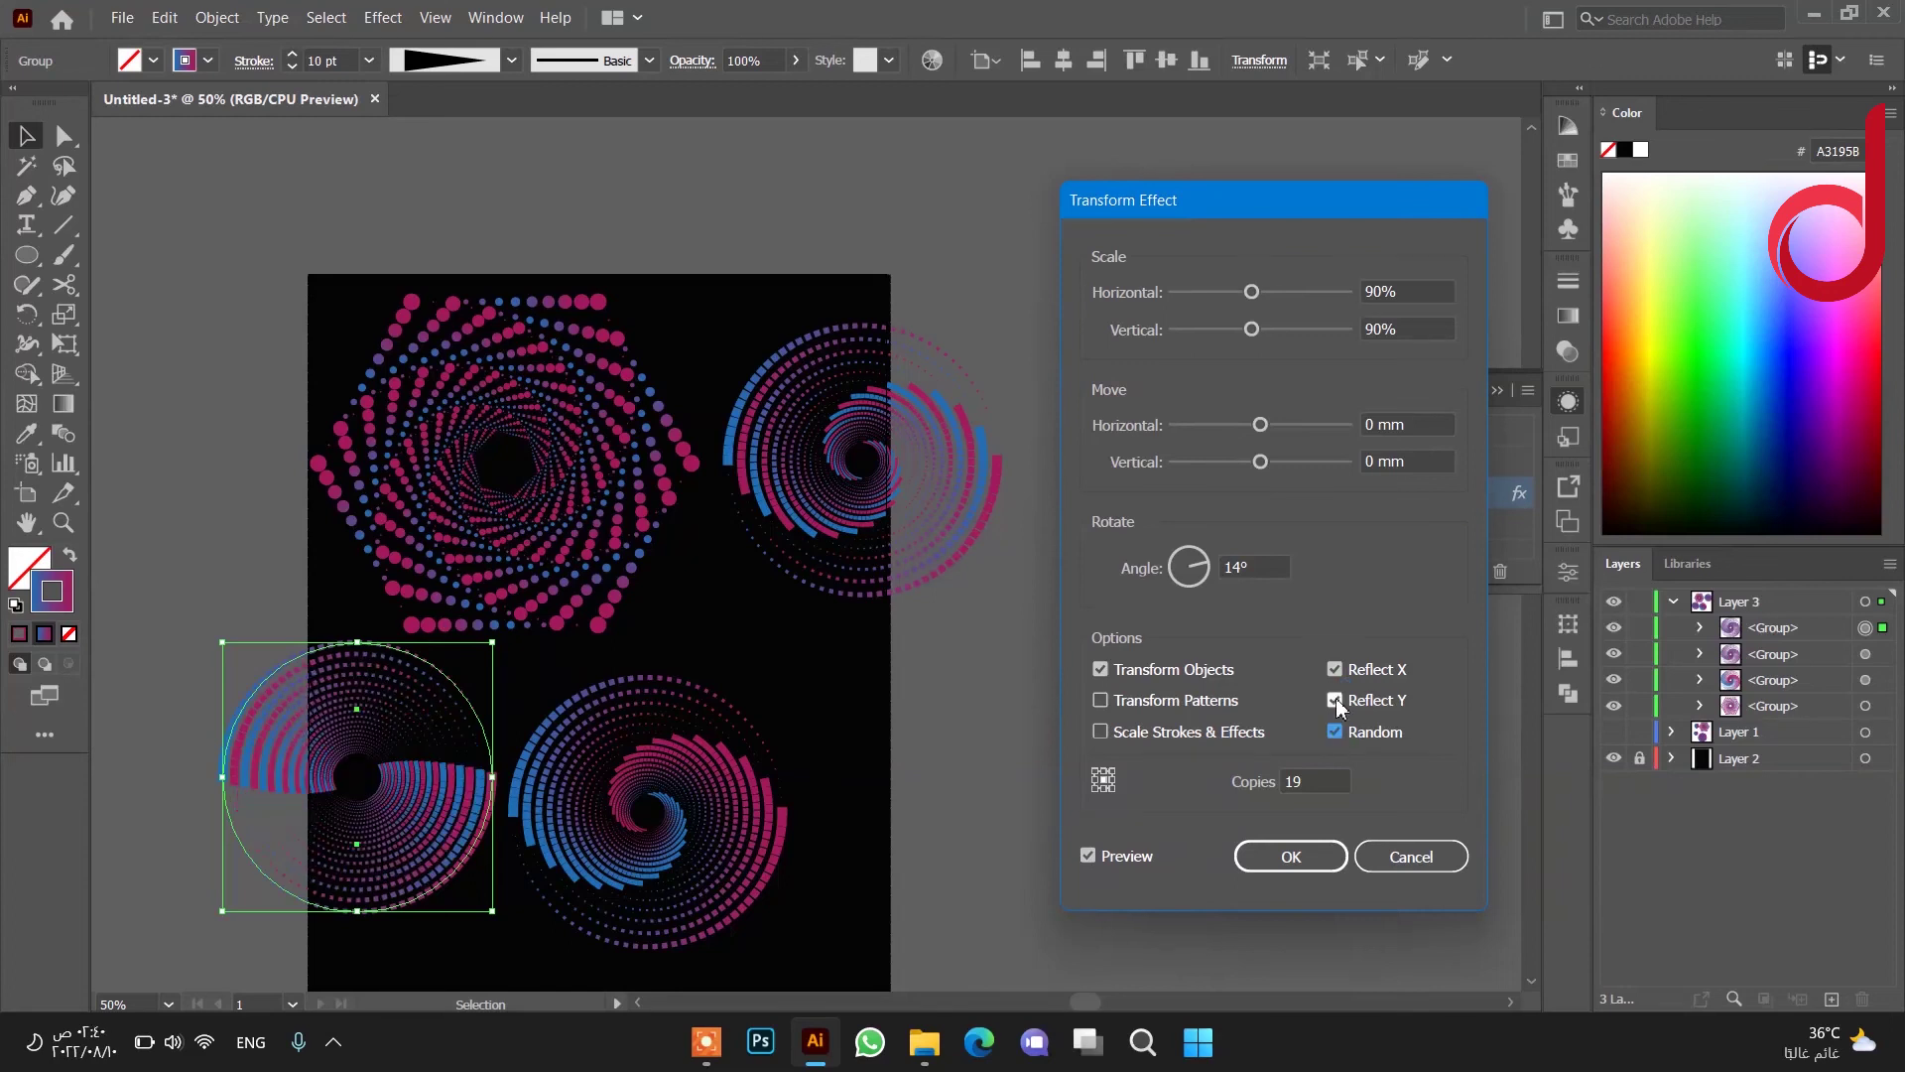
pyautogui.click(1336, 700)
pyautogui.click(1334, 731)
# Lower the copy's Transform rotation angle to about -33° and apply.
pyautogui.doubleClick(1212, 568)
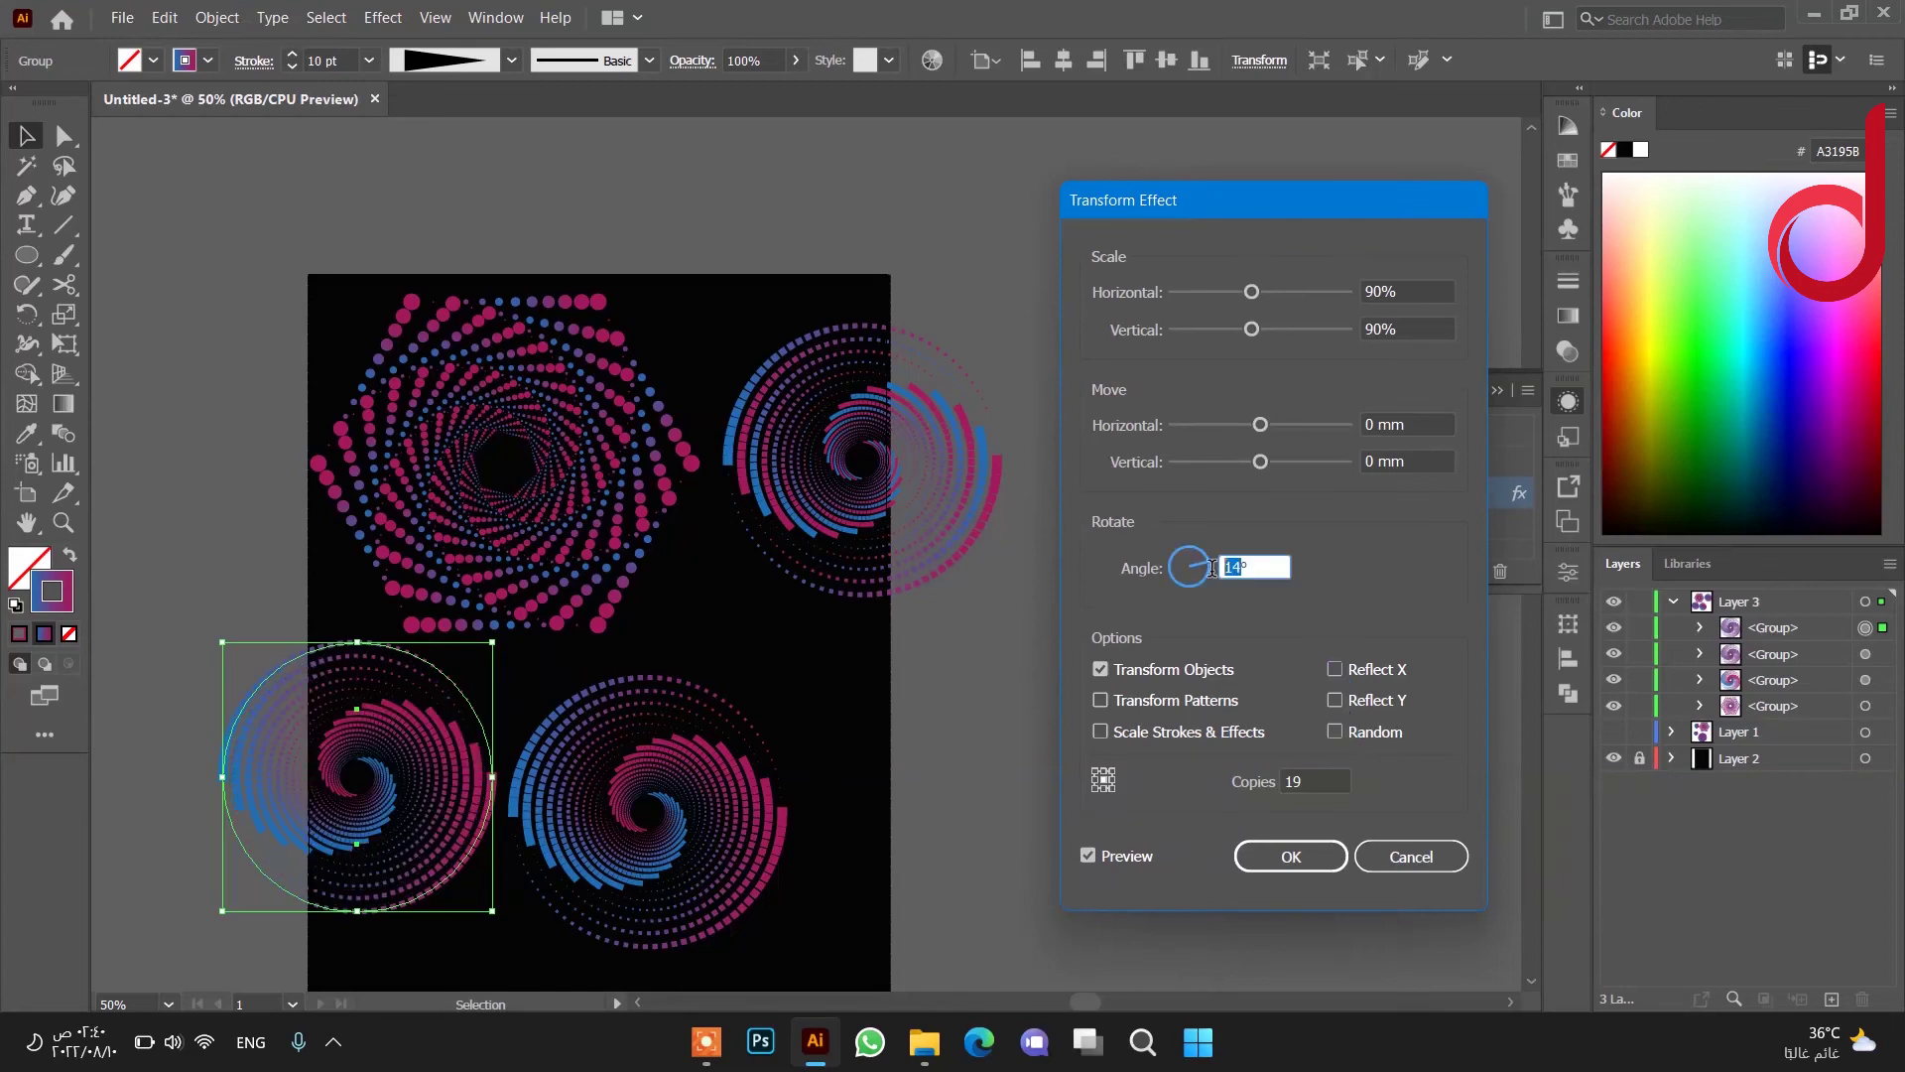
pyautogui.write('30')
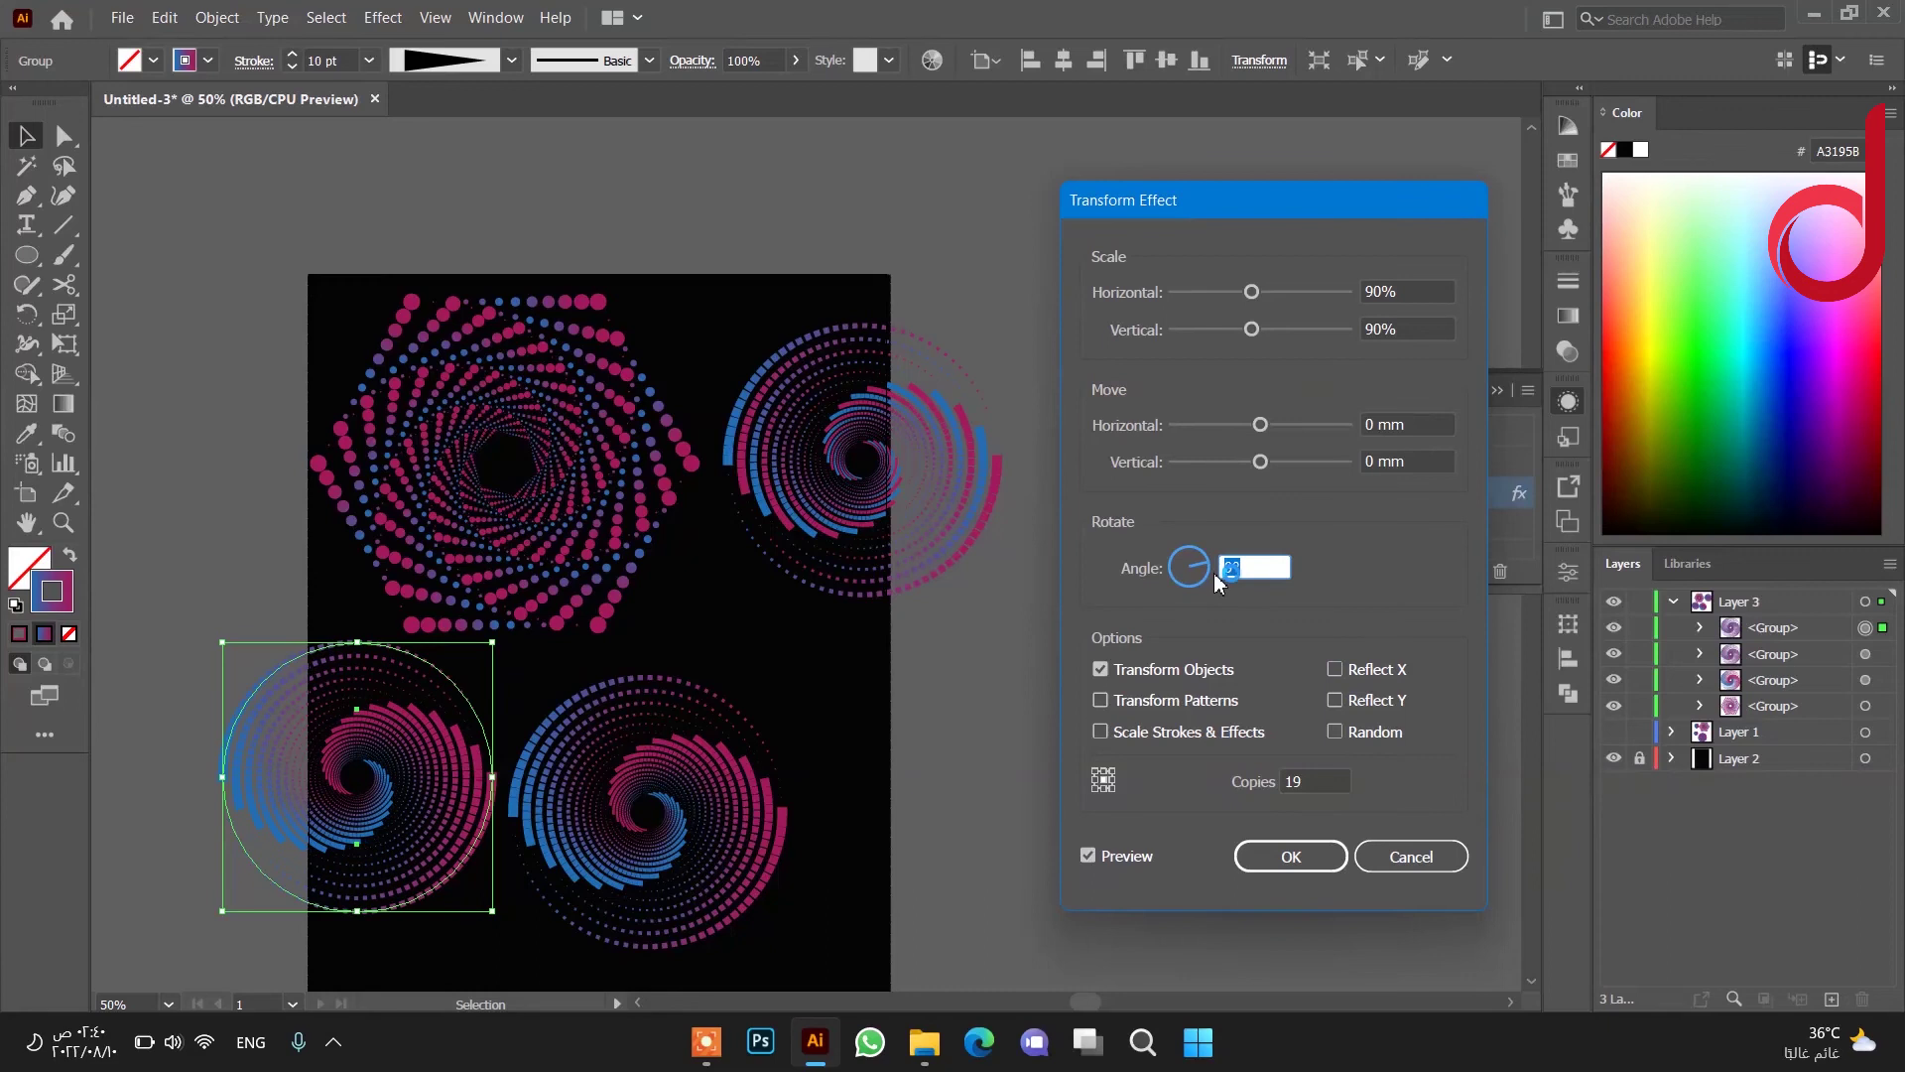
pyautogui.press('Down')
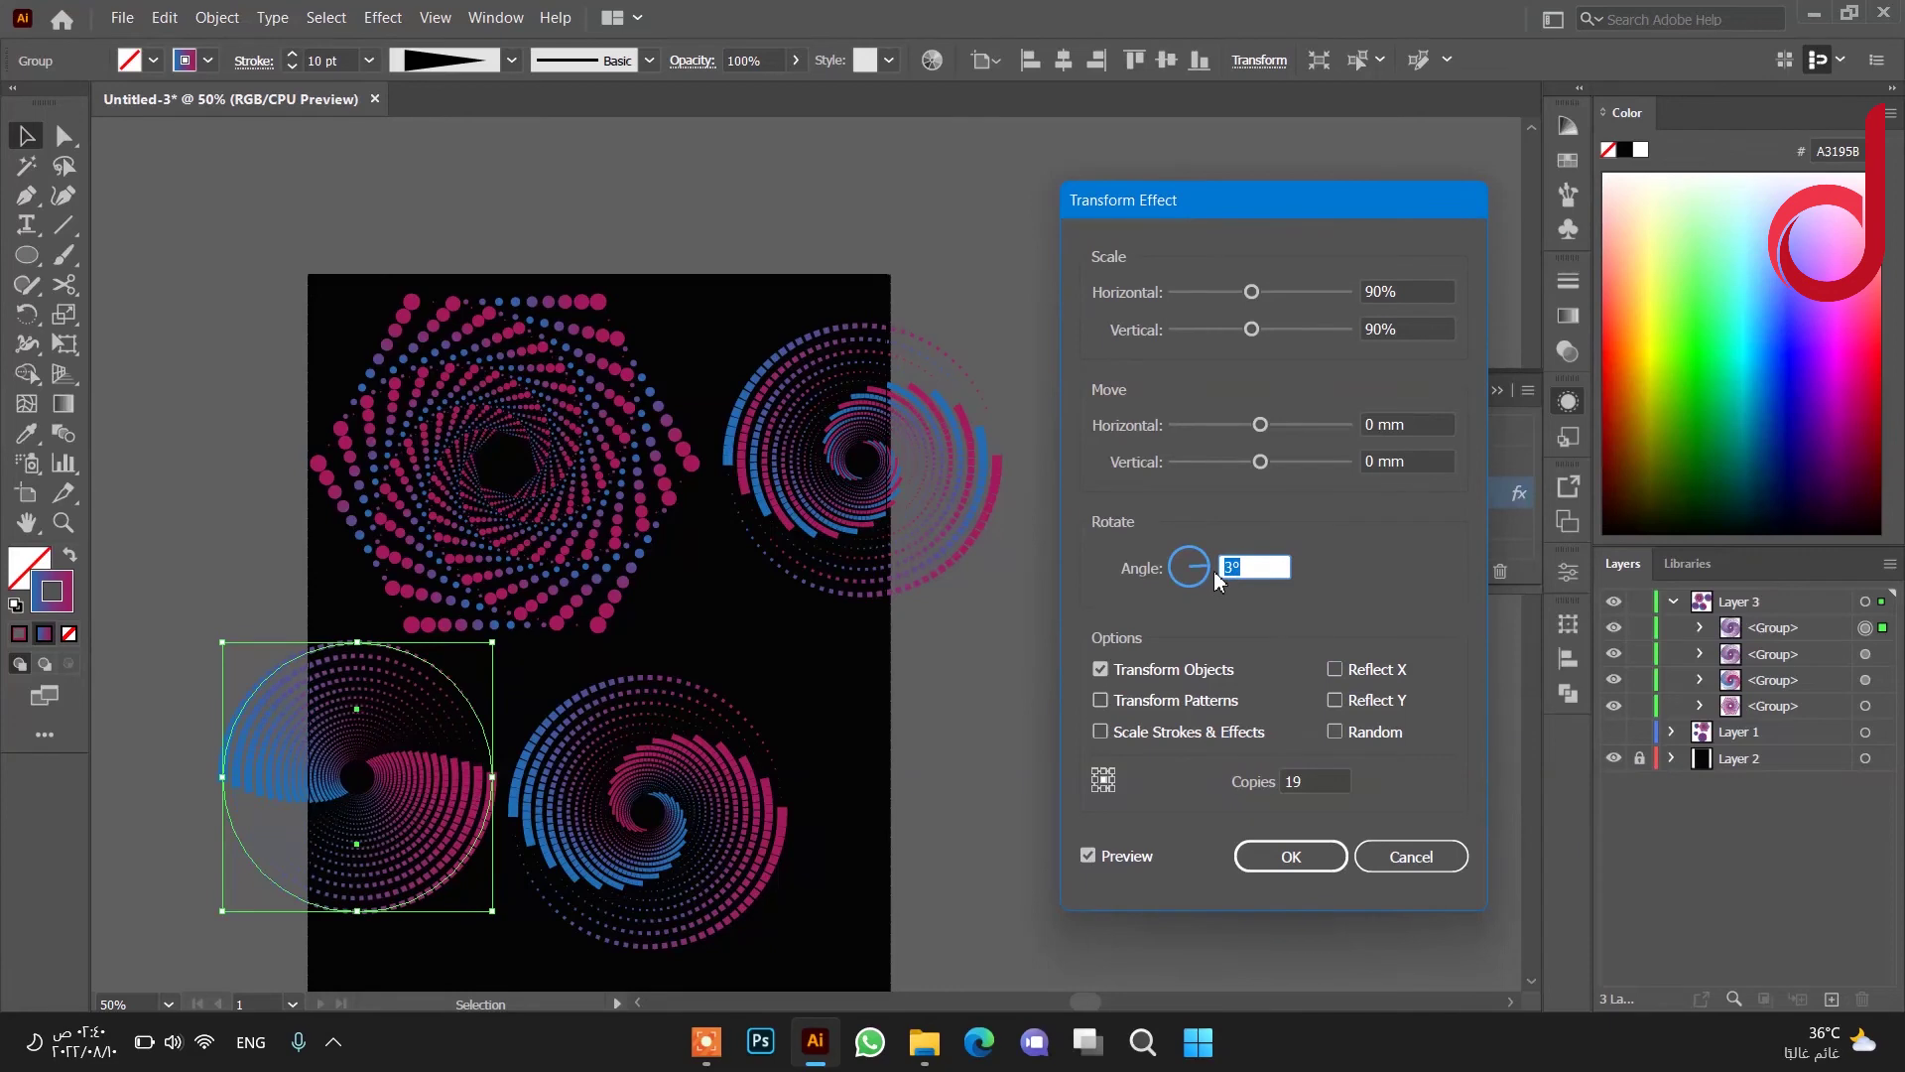
pyautogui.press('Down')
pyautogui.press('Down')
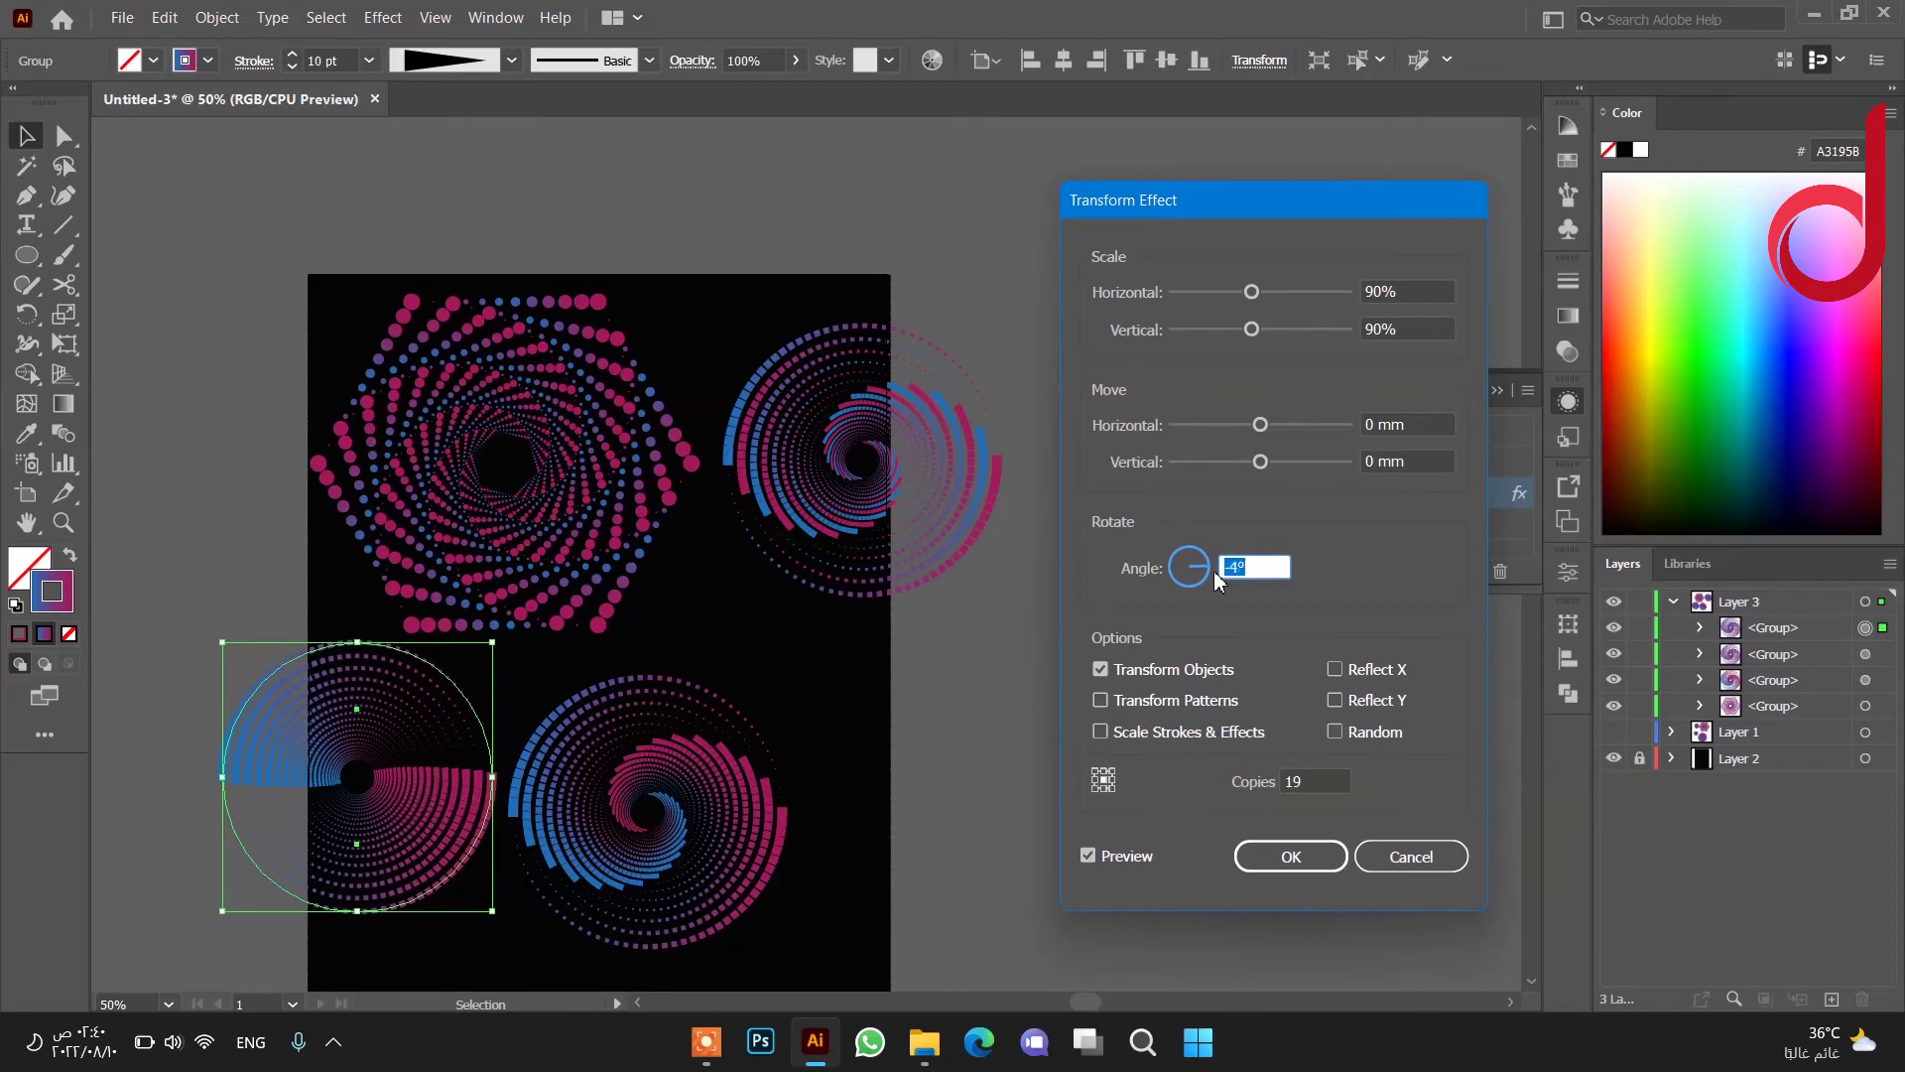
pyautogui.press('Down')
pyautogui.press('Down')
pyautogui.press('Down')
pyautogui.press('Down')
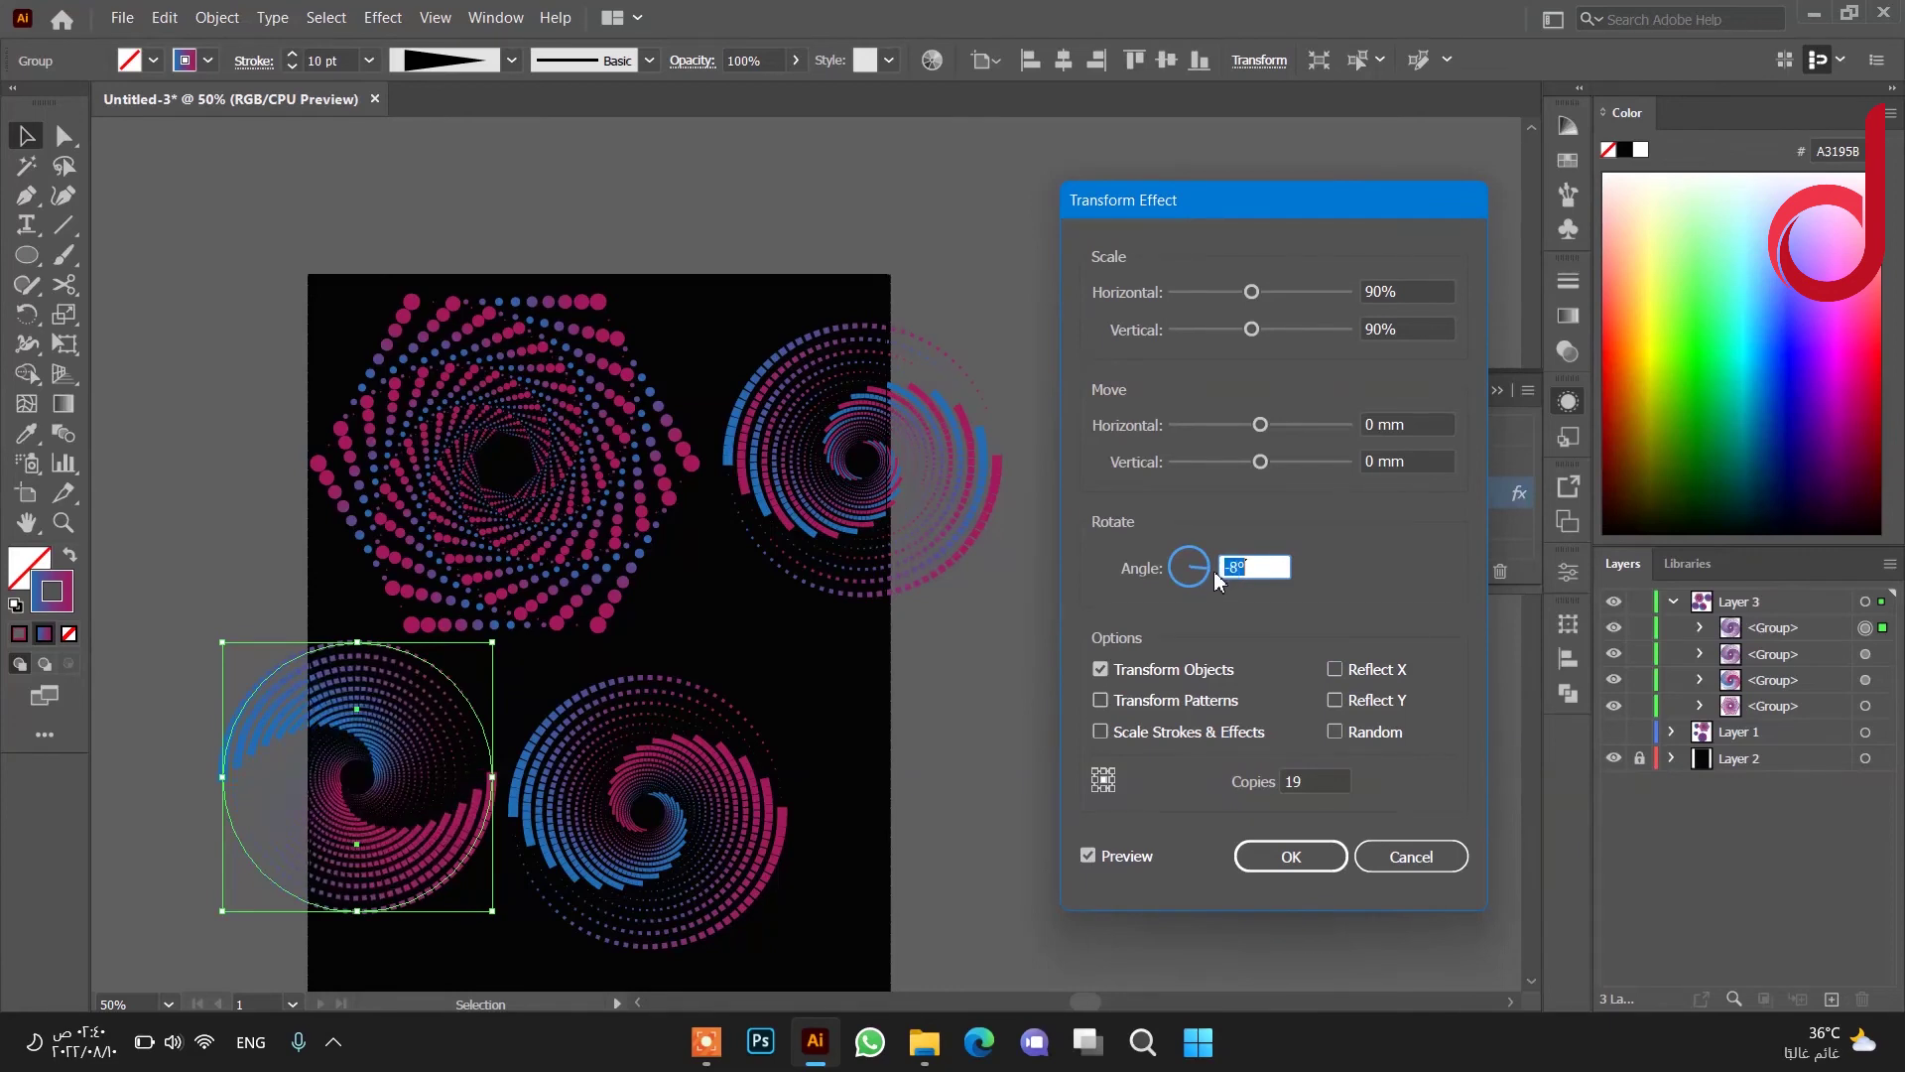
pyautogui.press('Down')
pyautogui.press('Down')
pyautogui.press('Down')
pyautogui.press('Down')
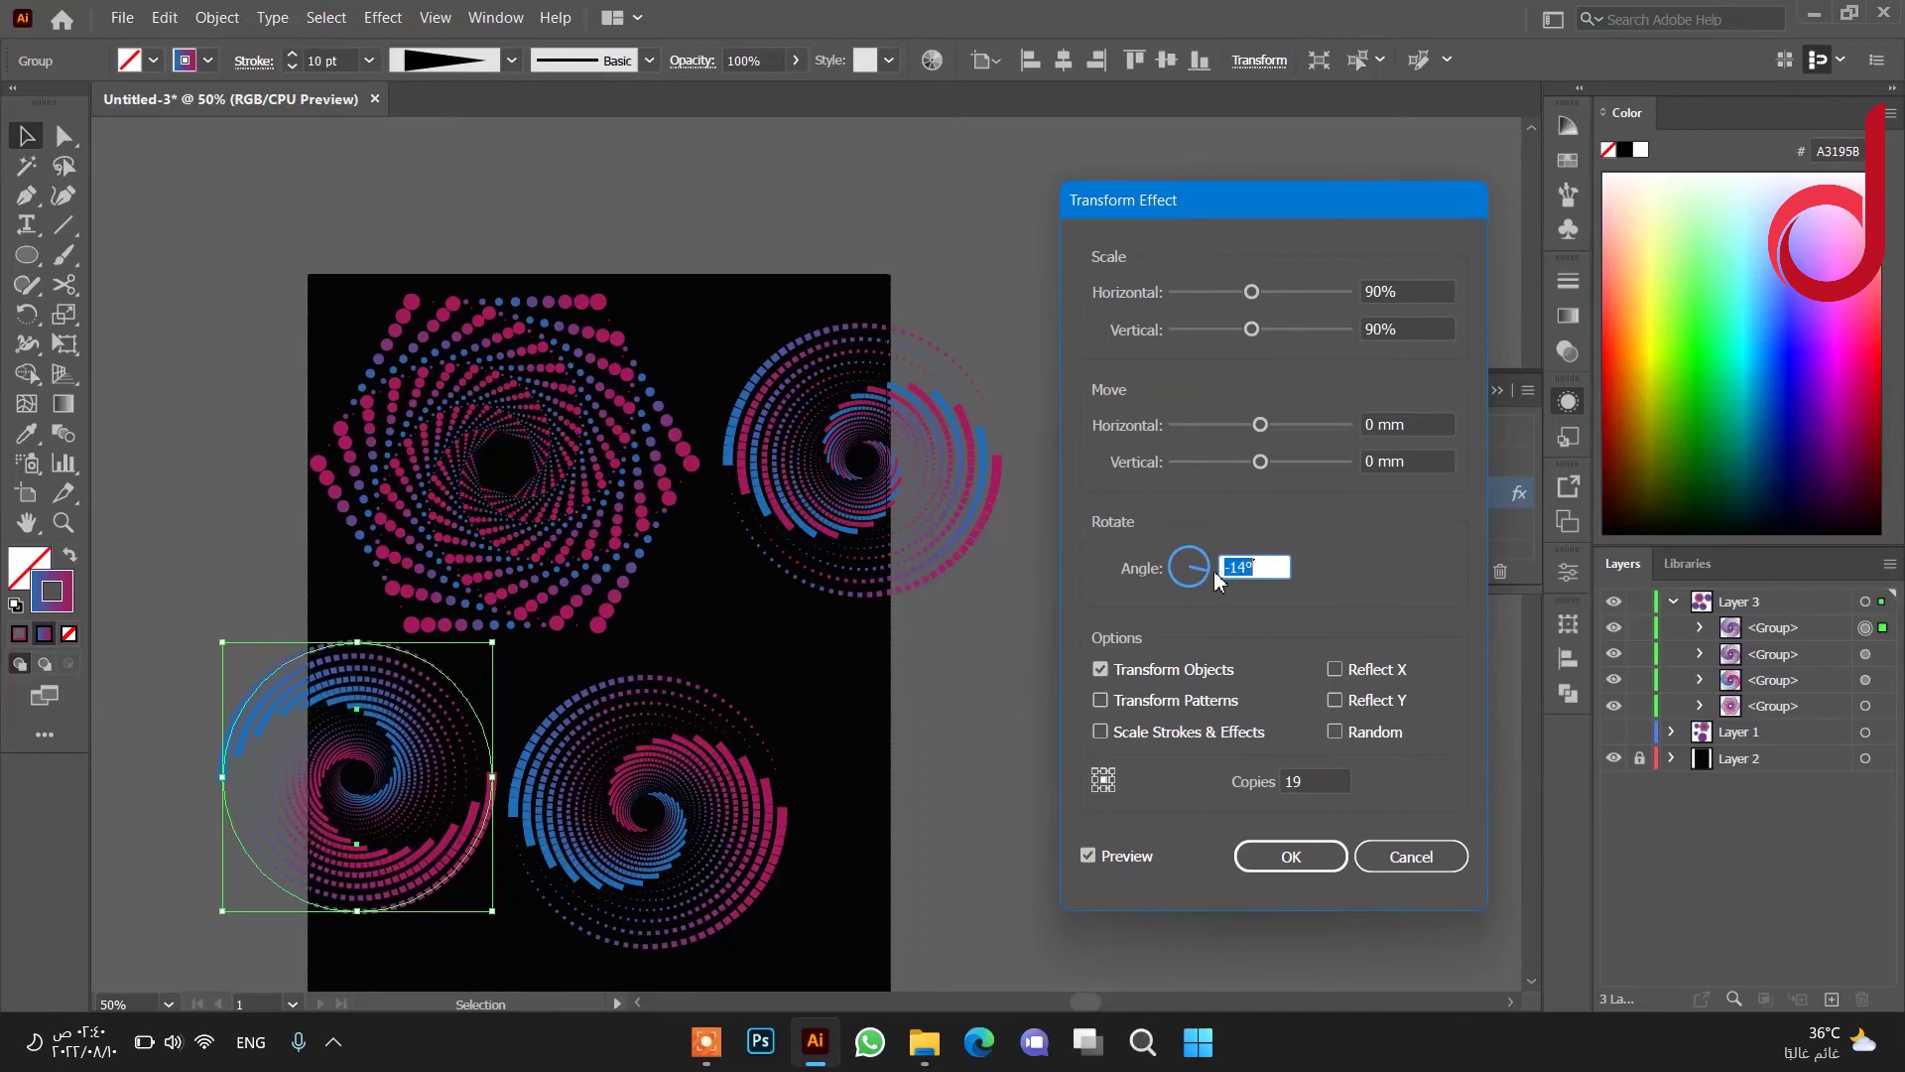
pyautogui.press('Down')
pyautogui.press('Down')
pyautogui.press('Down')
pyautogui.press('Down')
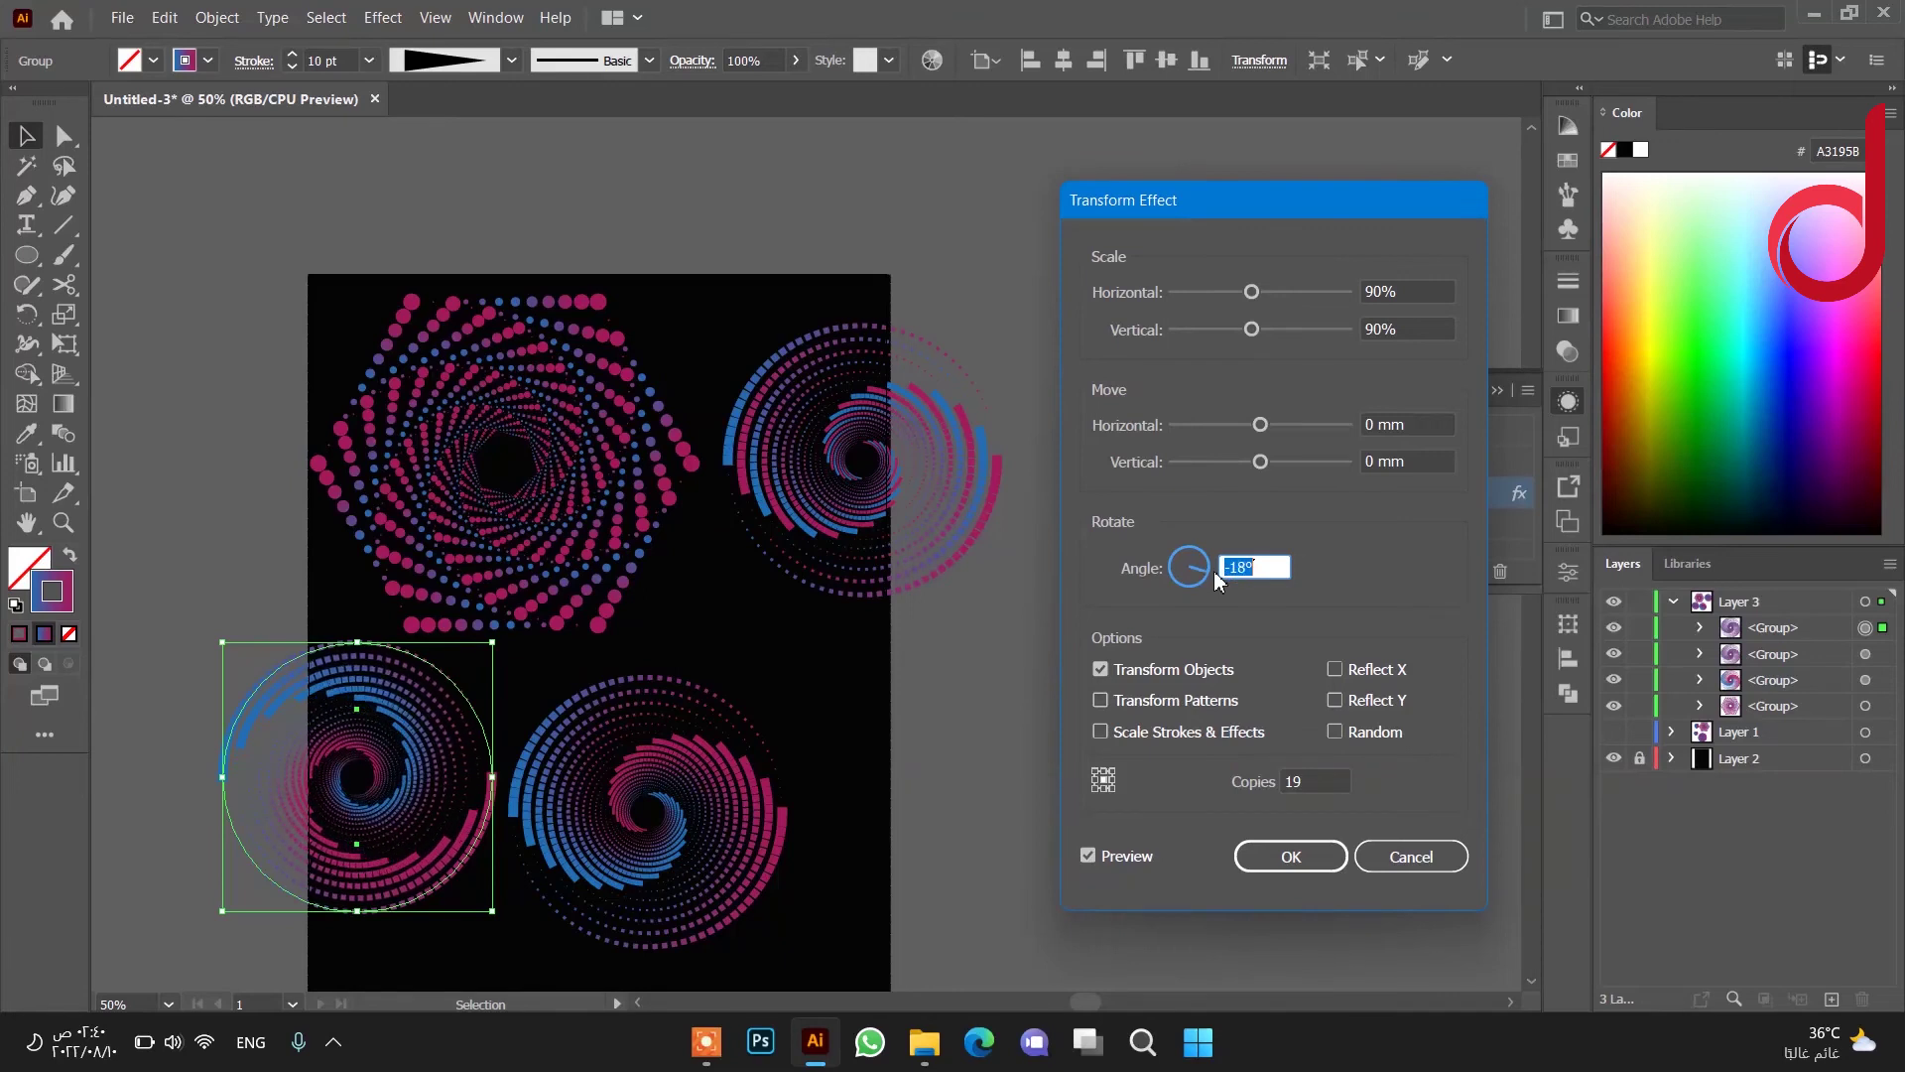
pyautogui.press('Down')
pyautogui.press('Down')
pyautogui.press('Down')
pyautogui.press('Down')
pyautogui.press('Down')
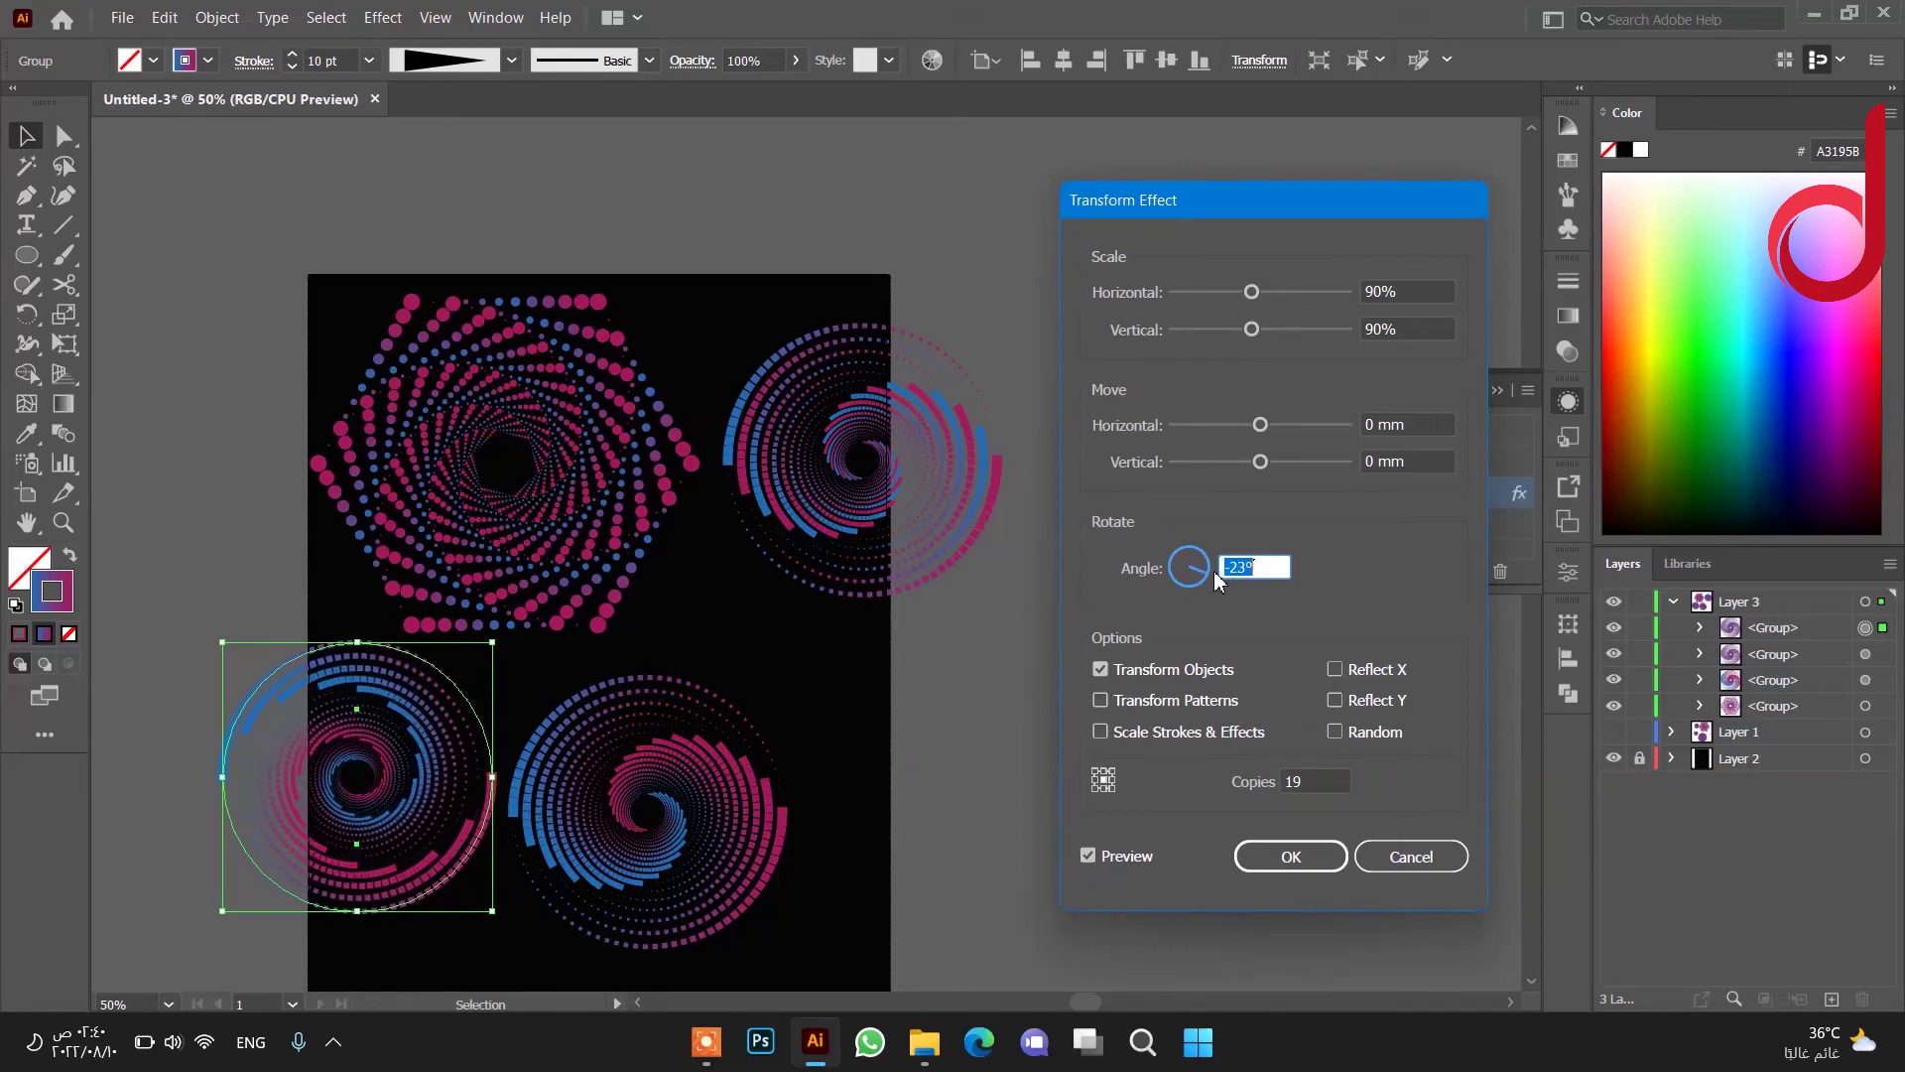
pyautogui.press('Down')
pyautogui.press('Down')
pyautogui.press('Down')
pyautogui.press('Down')
pyautogui.press('Down')
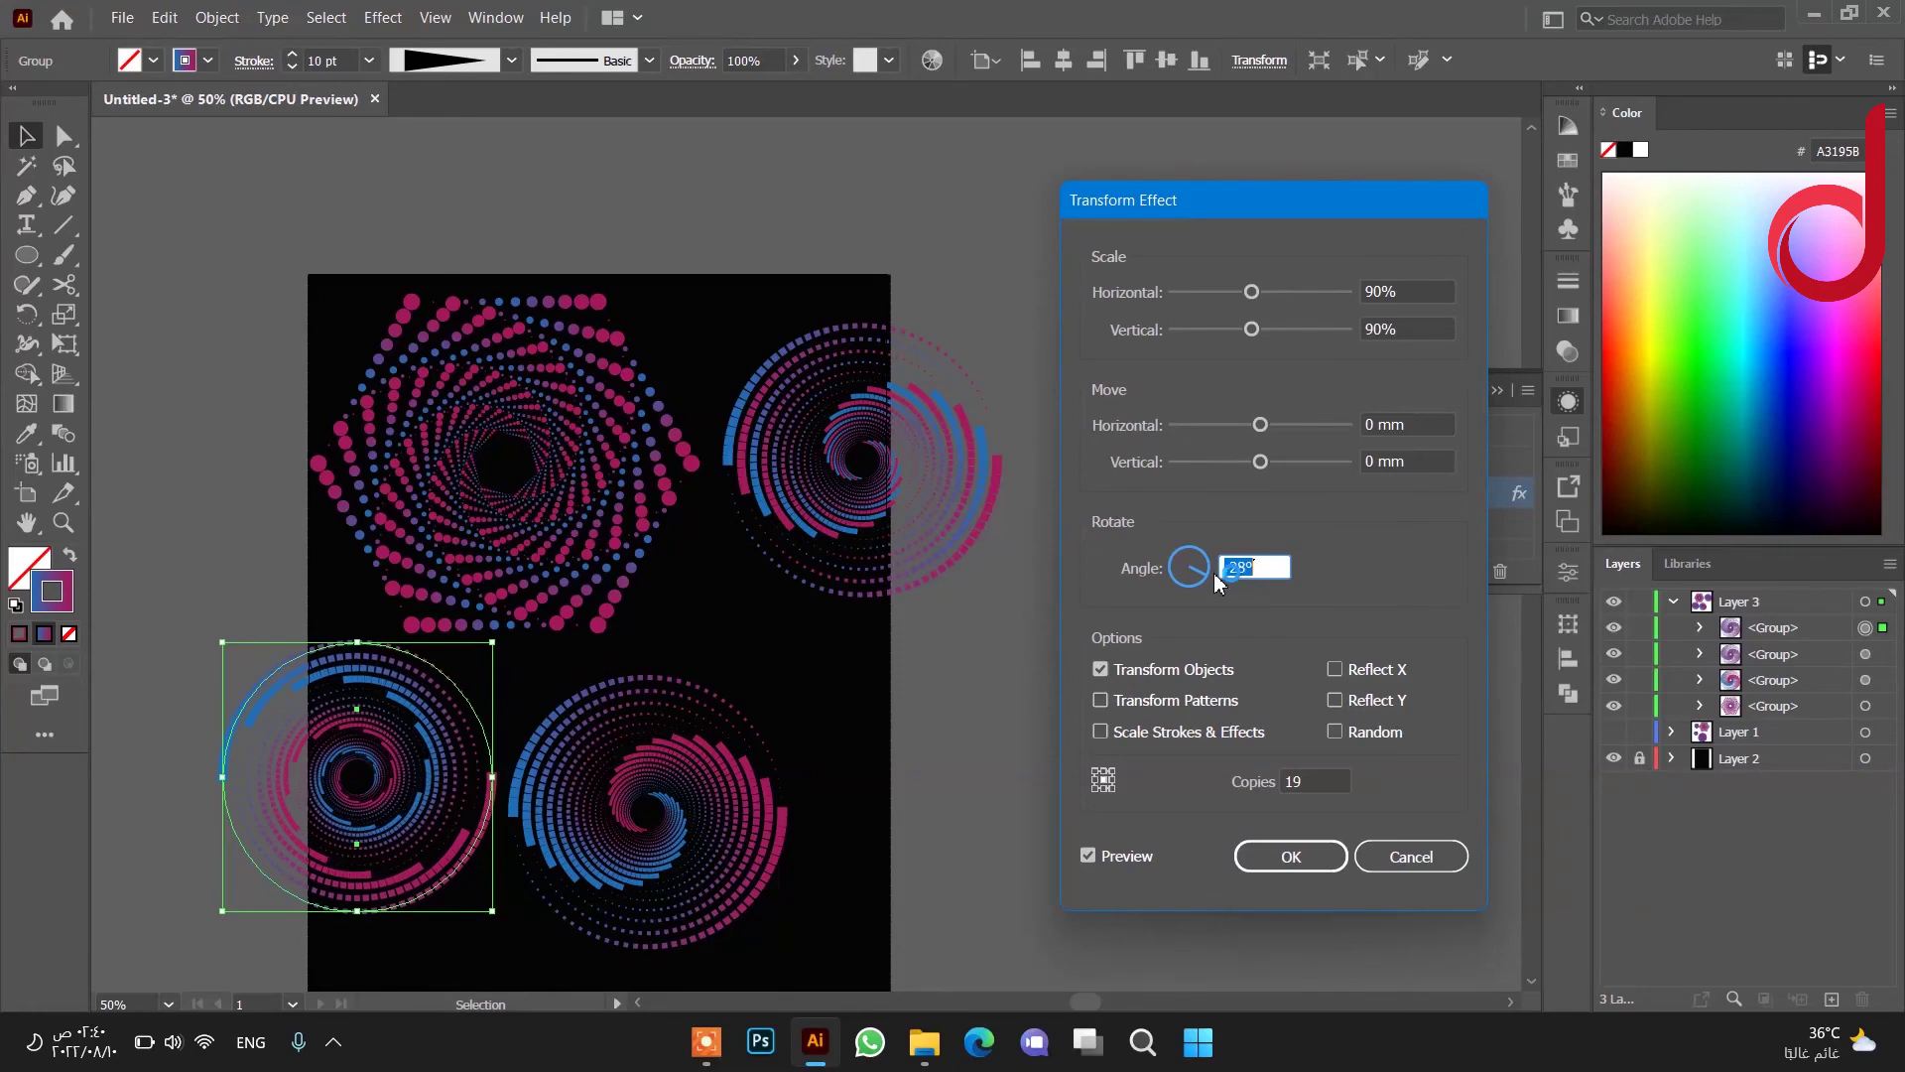
pyautogui.press('Down')
pyautogui.press('Down')
pyautogui.press('Down')
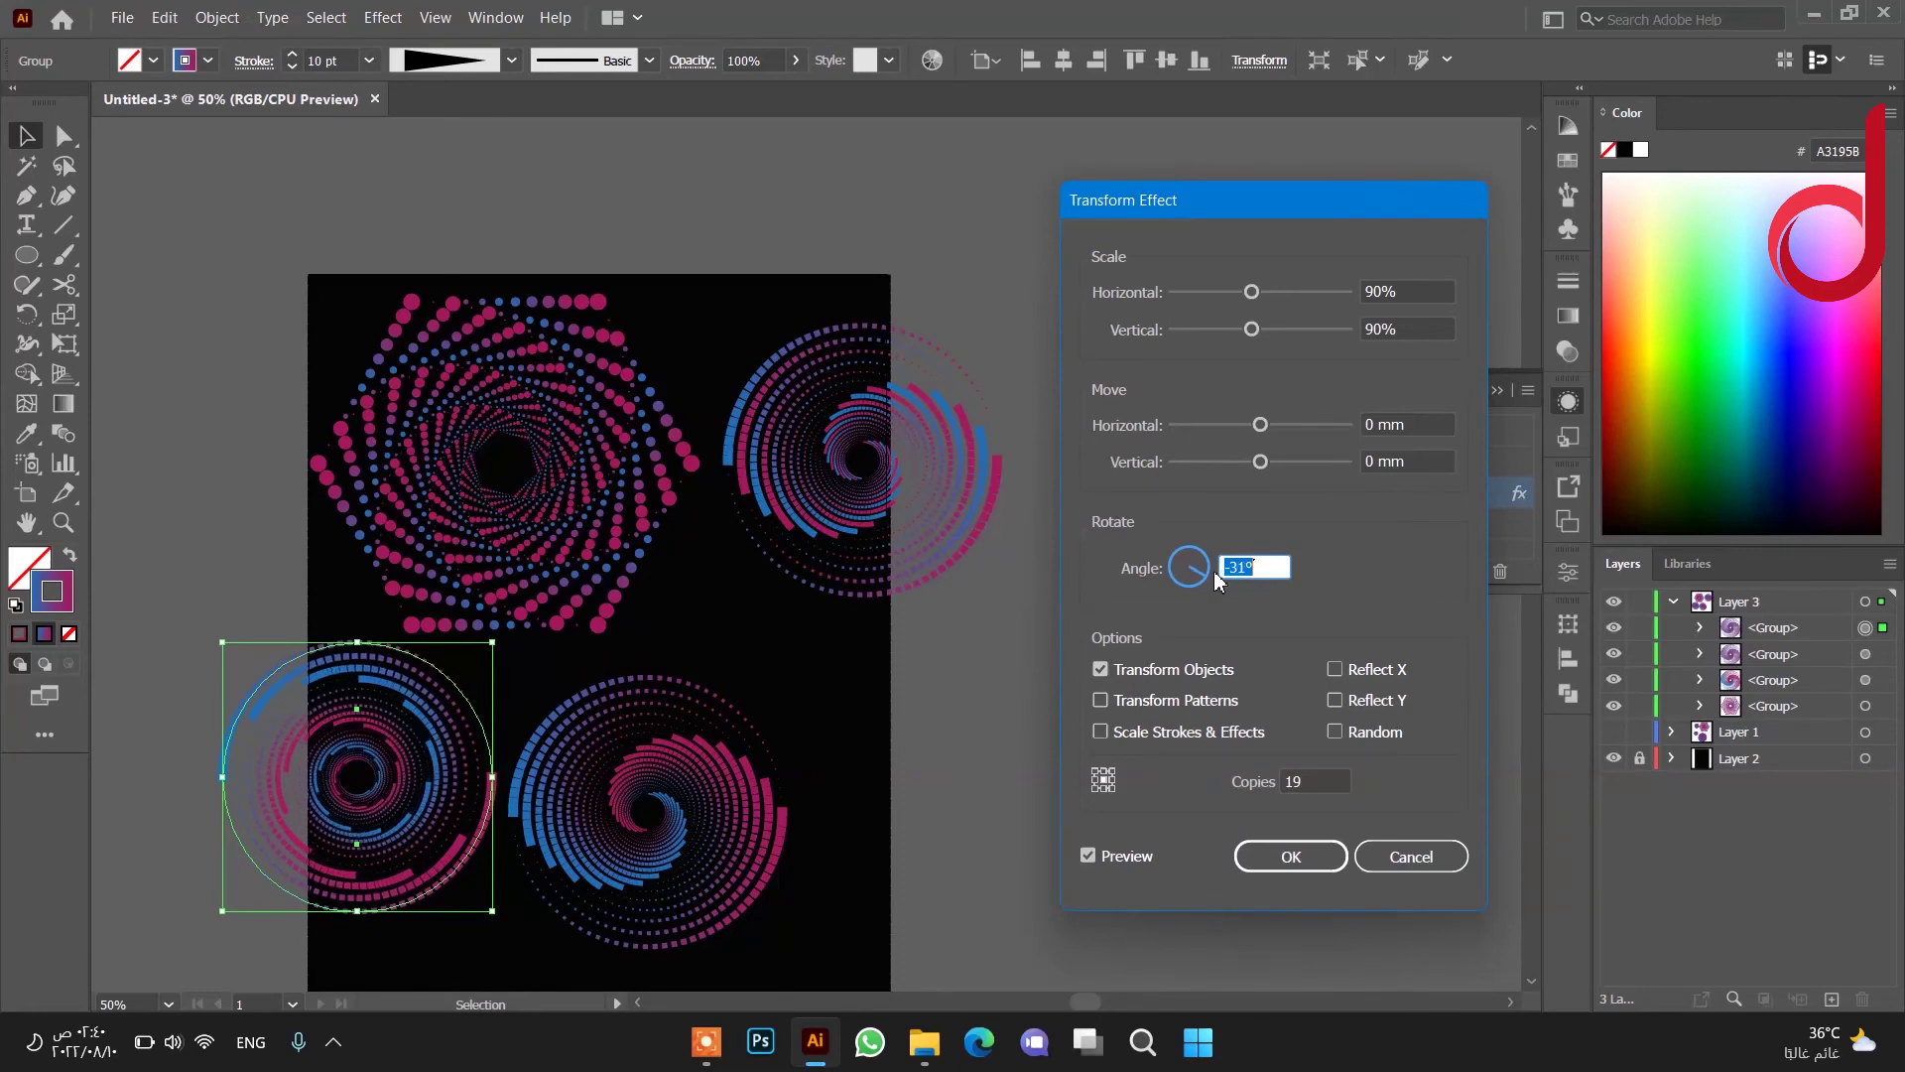
pyautogui.press('Down')
pyautogui.press('Down')
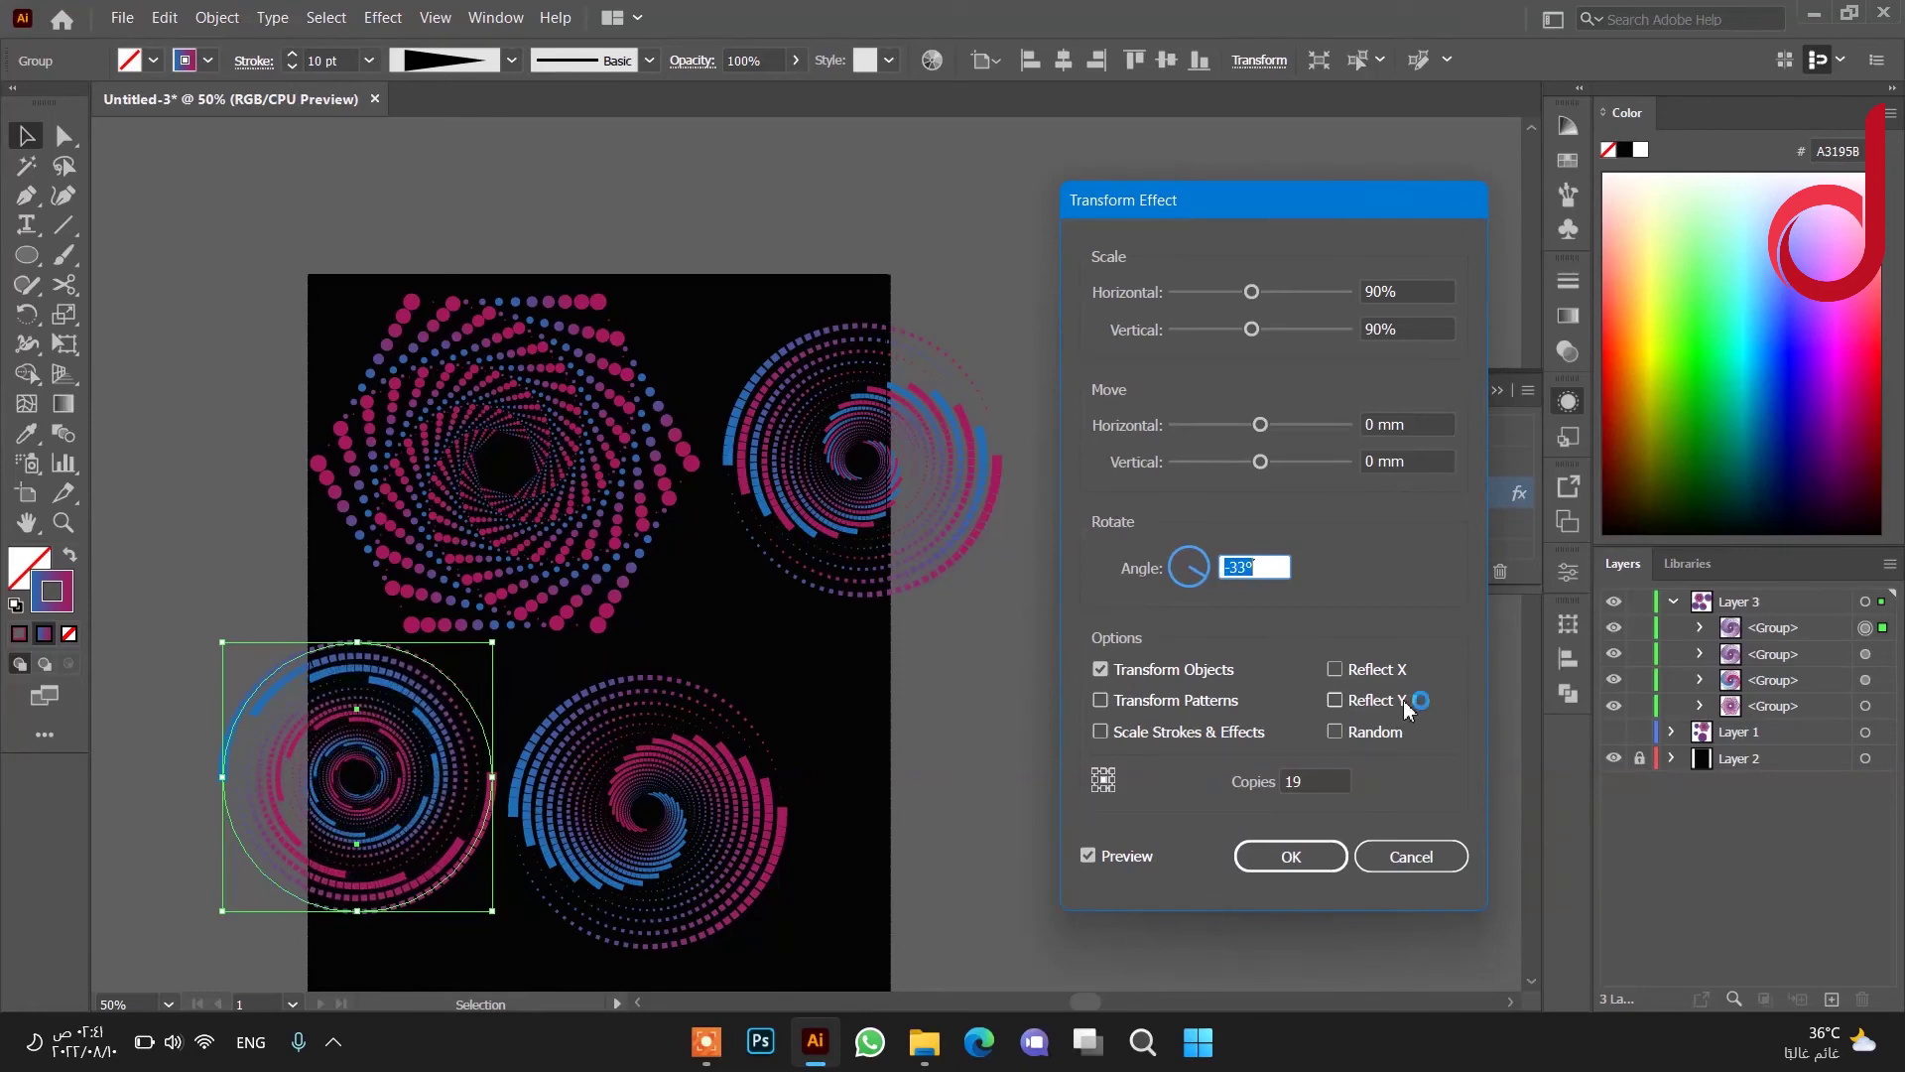
pyautogui.click(1285, 856)
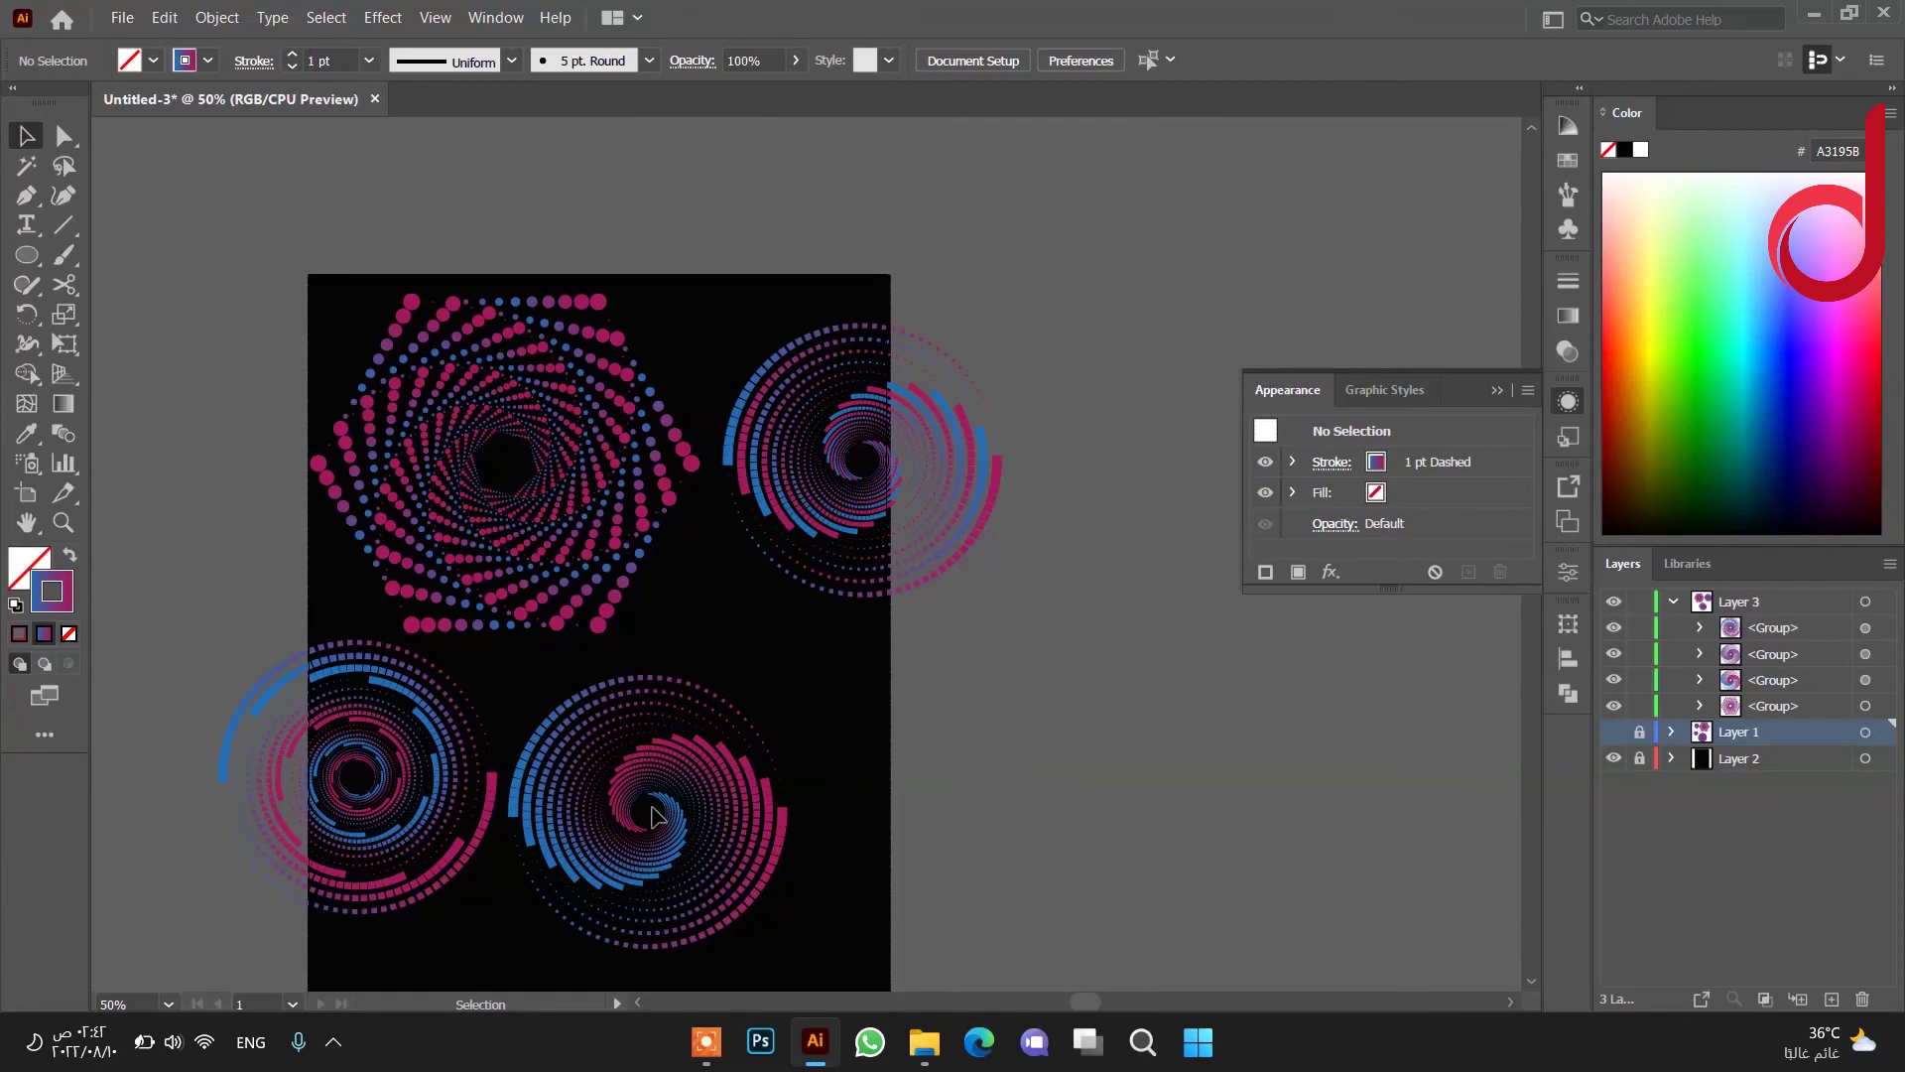
# Set the right-edge spiral's Transform to 50 copies at 95% horizontal and vertical scale.
pyautogui.moveTo(794, 690)
pyautogui.mouseDown()
pyautogui.moveTo(685, 816)
pyautogui.moveTo(977, 726)
pyautogui.mouseUp()
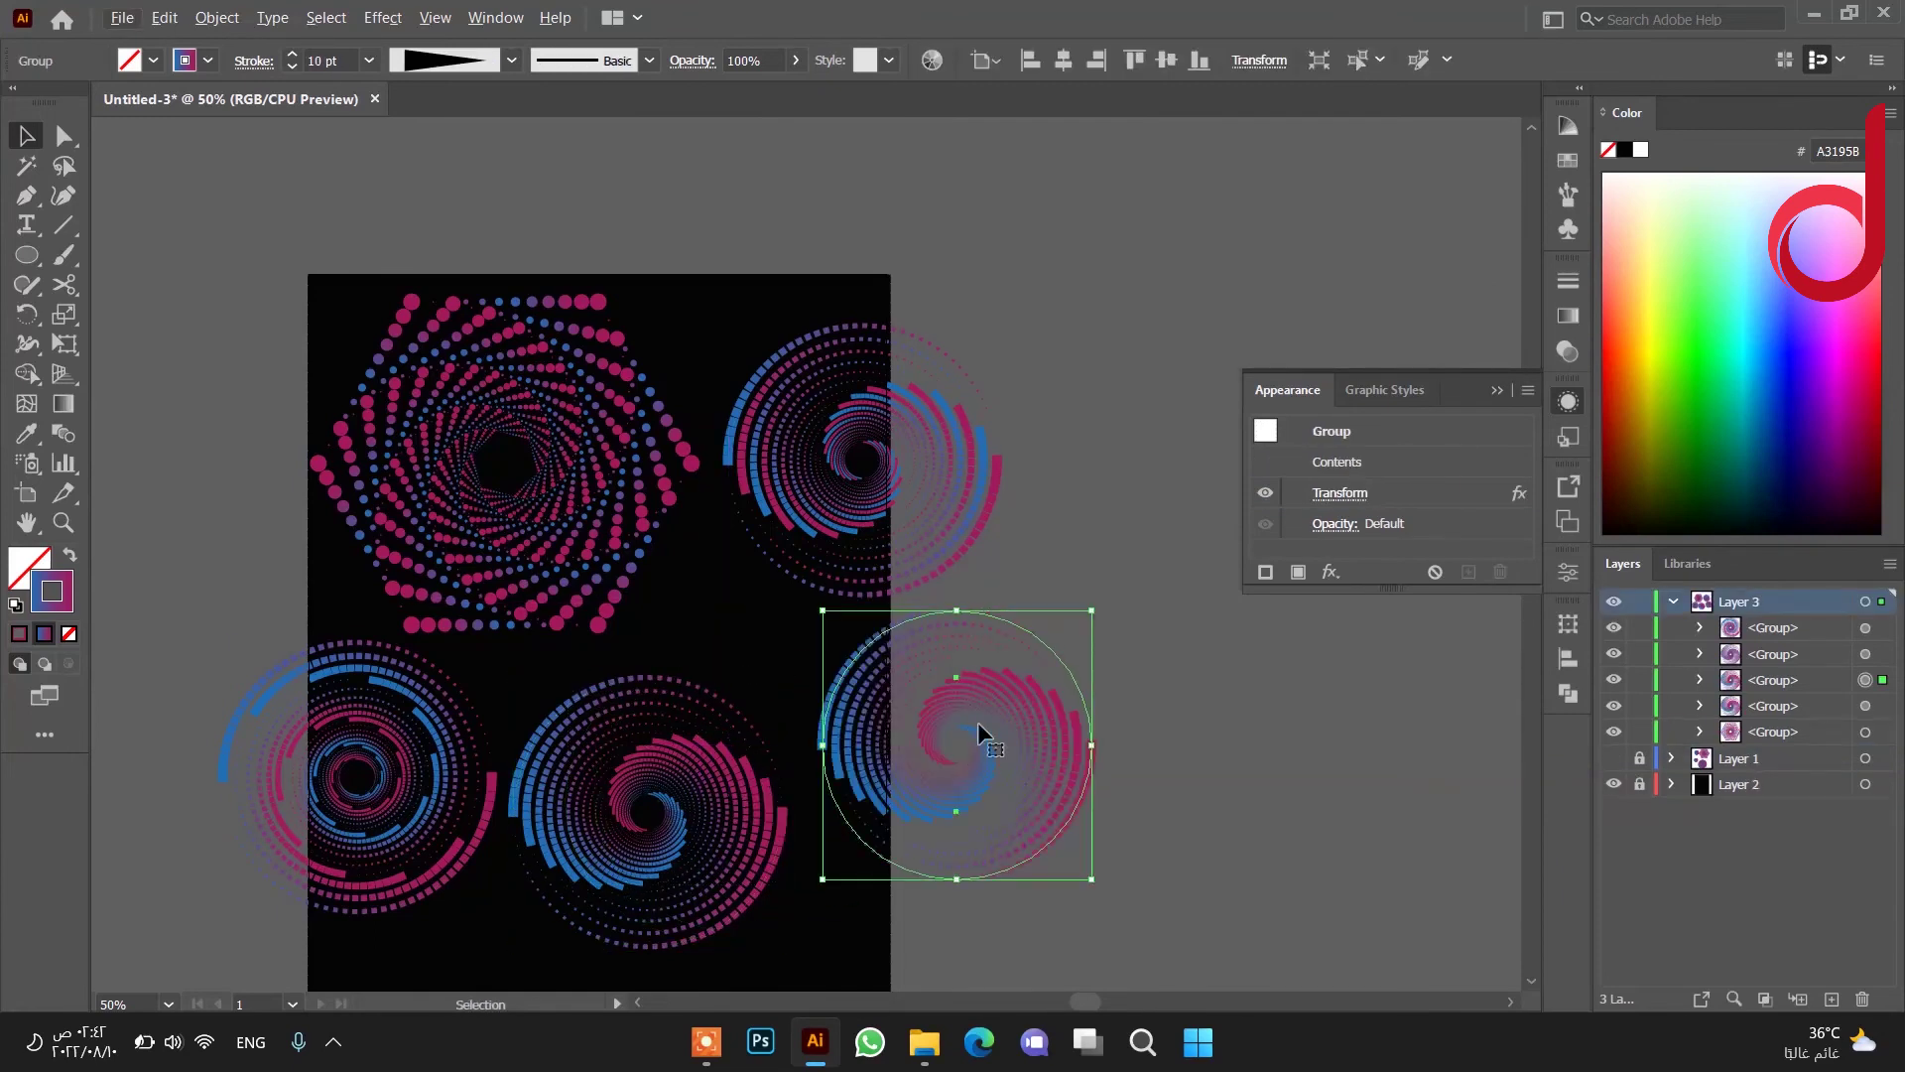
pyautogui.doubleClick(1518, 493)
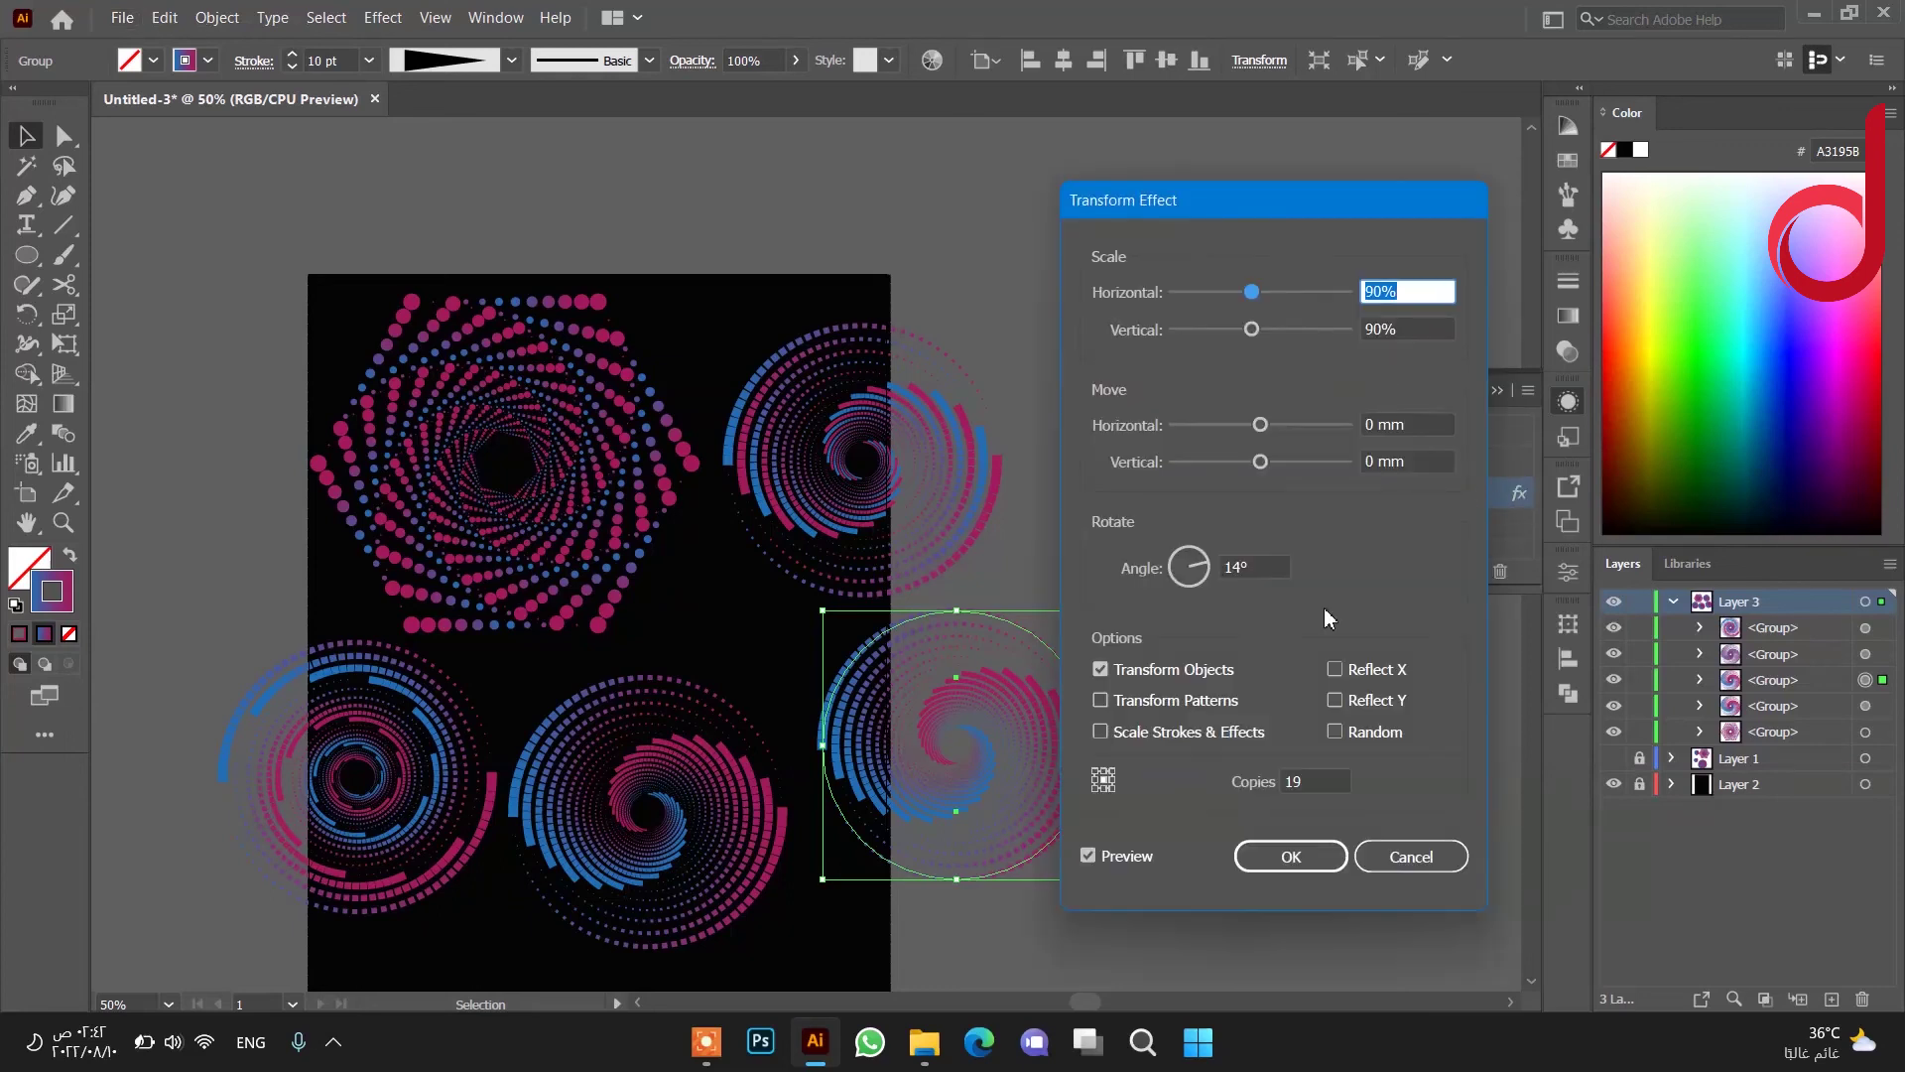
pyautogui.doubleClick(1290, 781)
pyautogui.write('50')
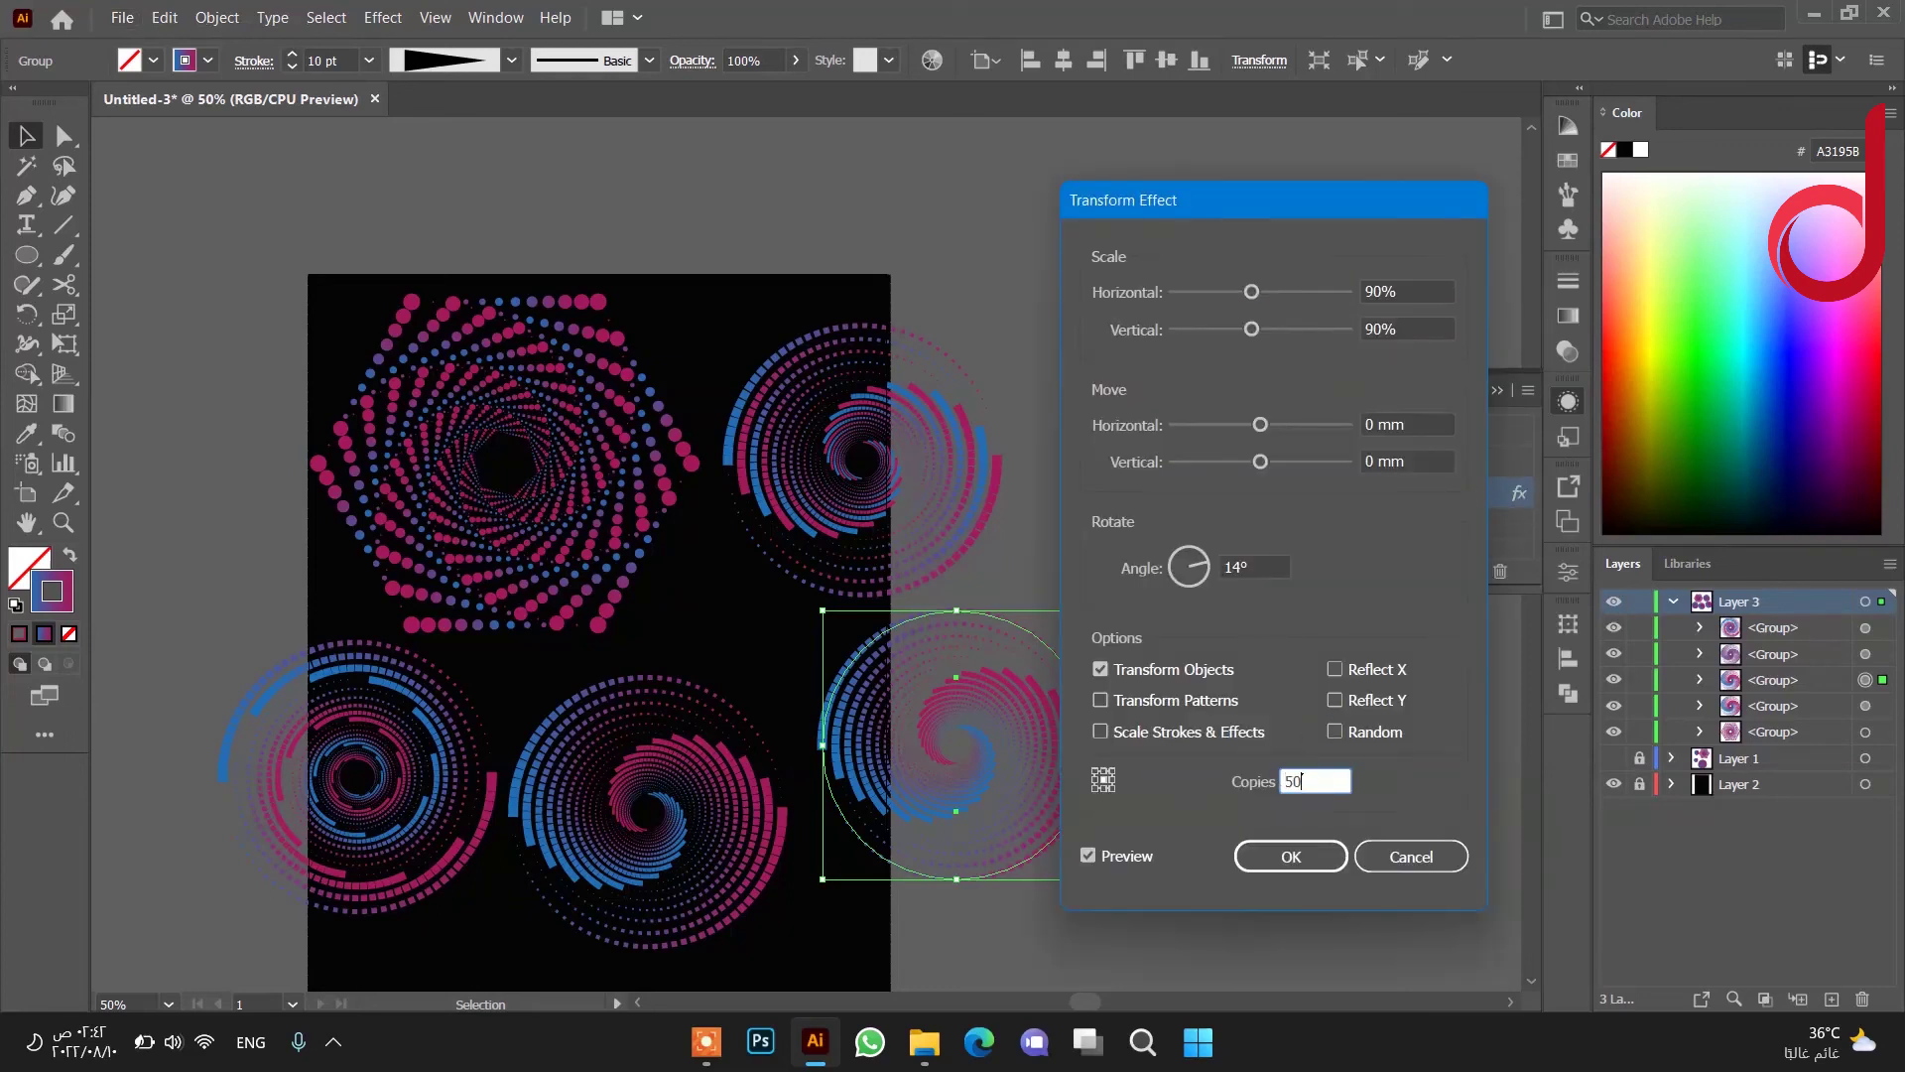
pyautogui.doubleClick(1362, 291)
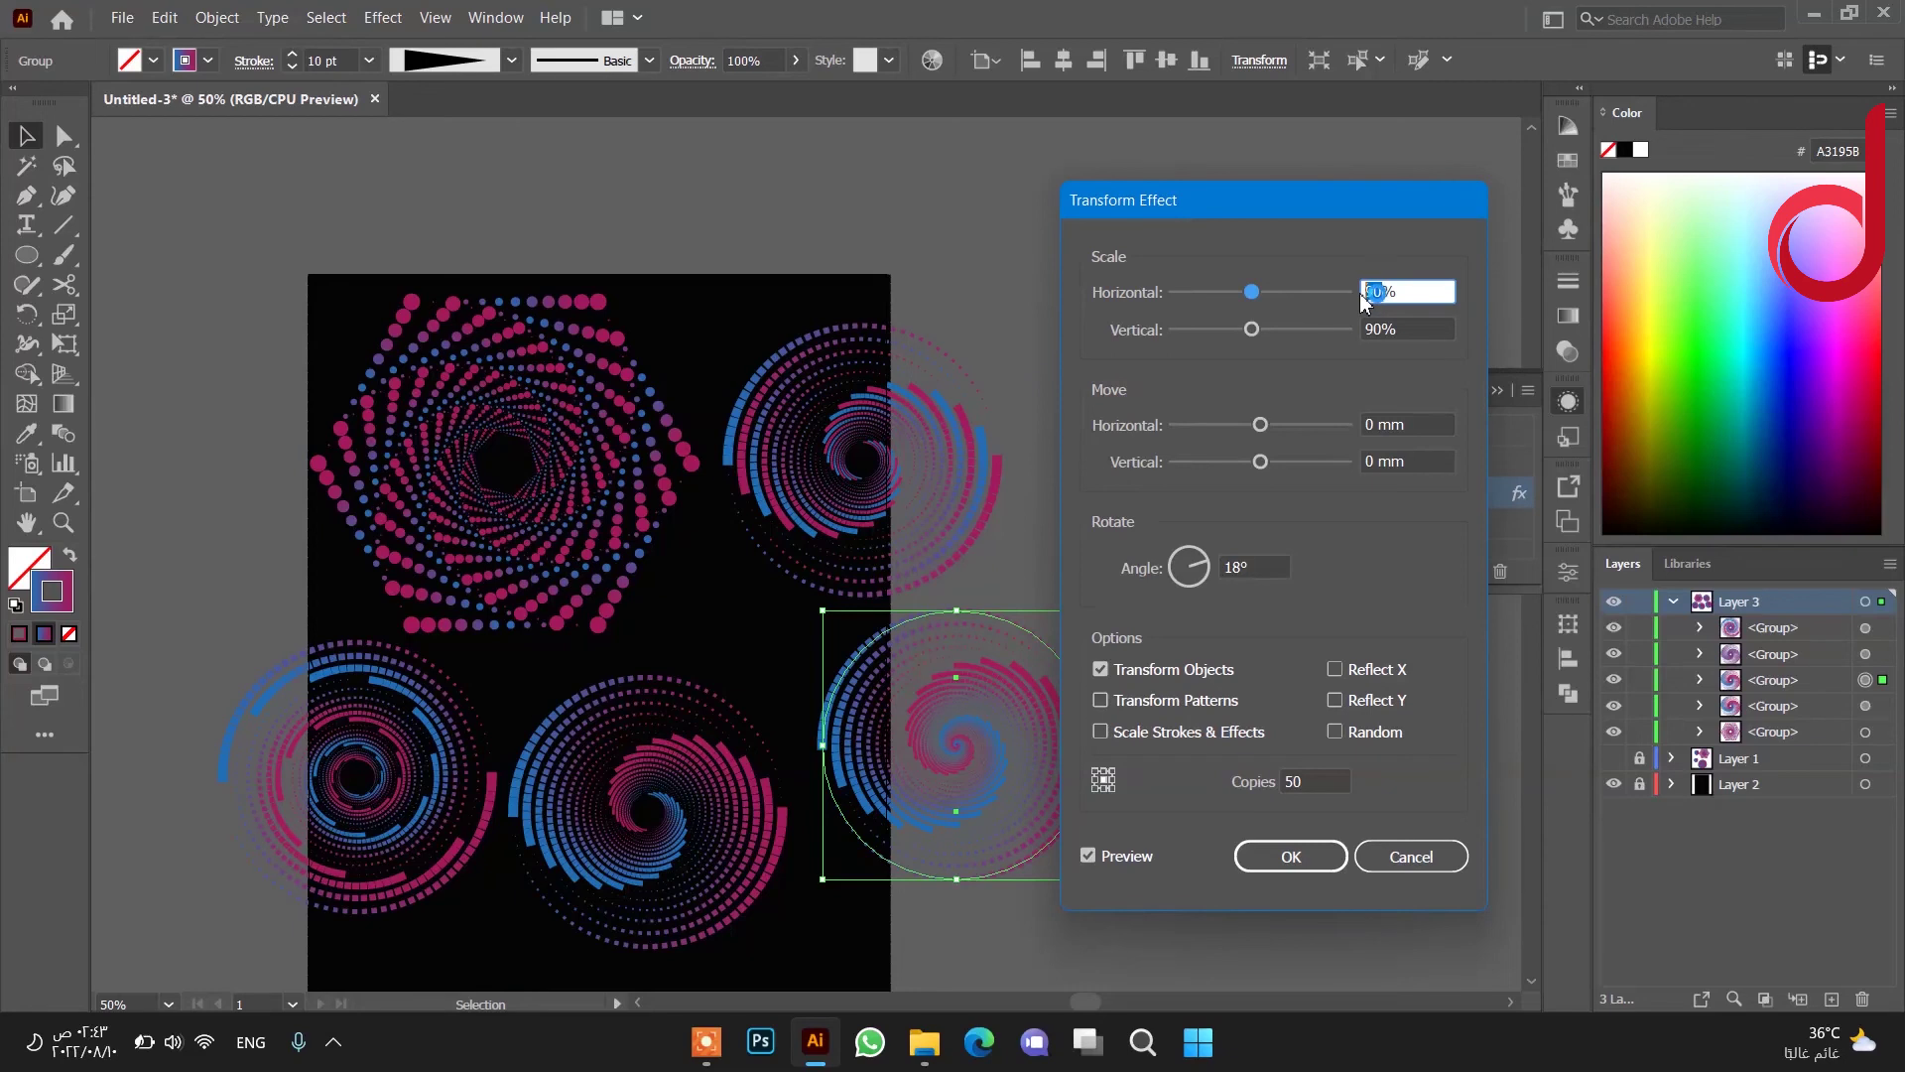
pyautogui.write('95')
pyautogui.doubleClick(1364, 330)
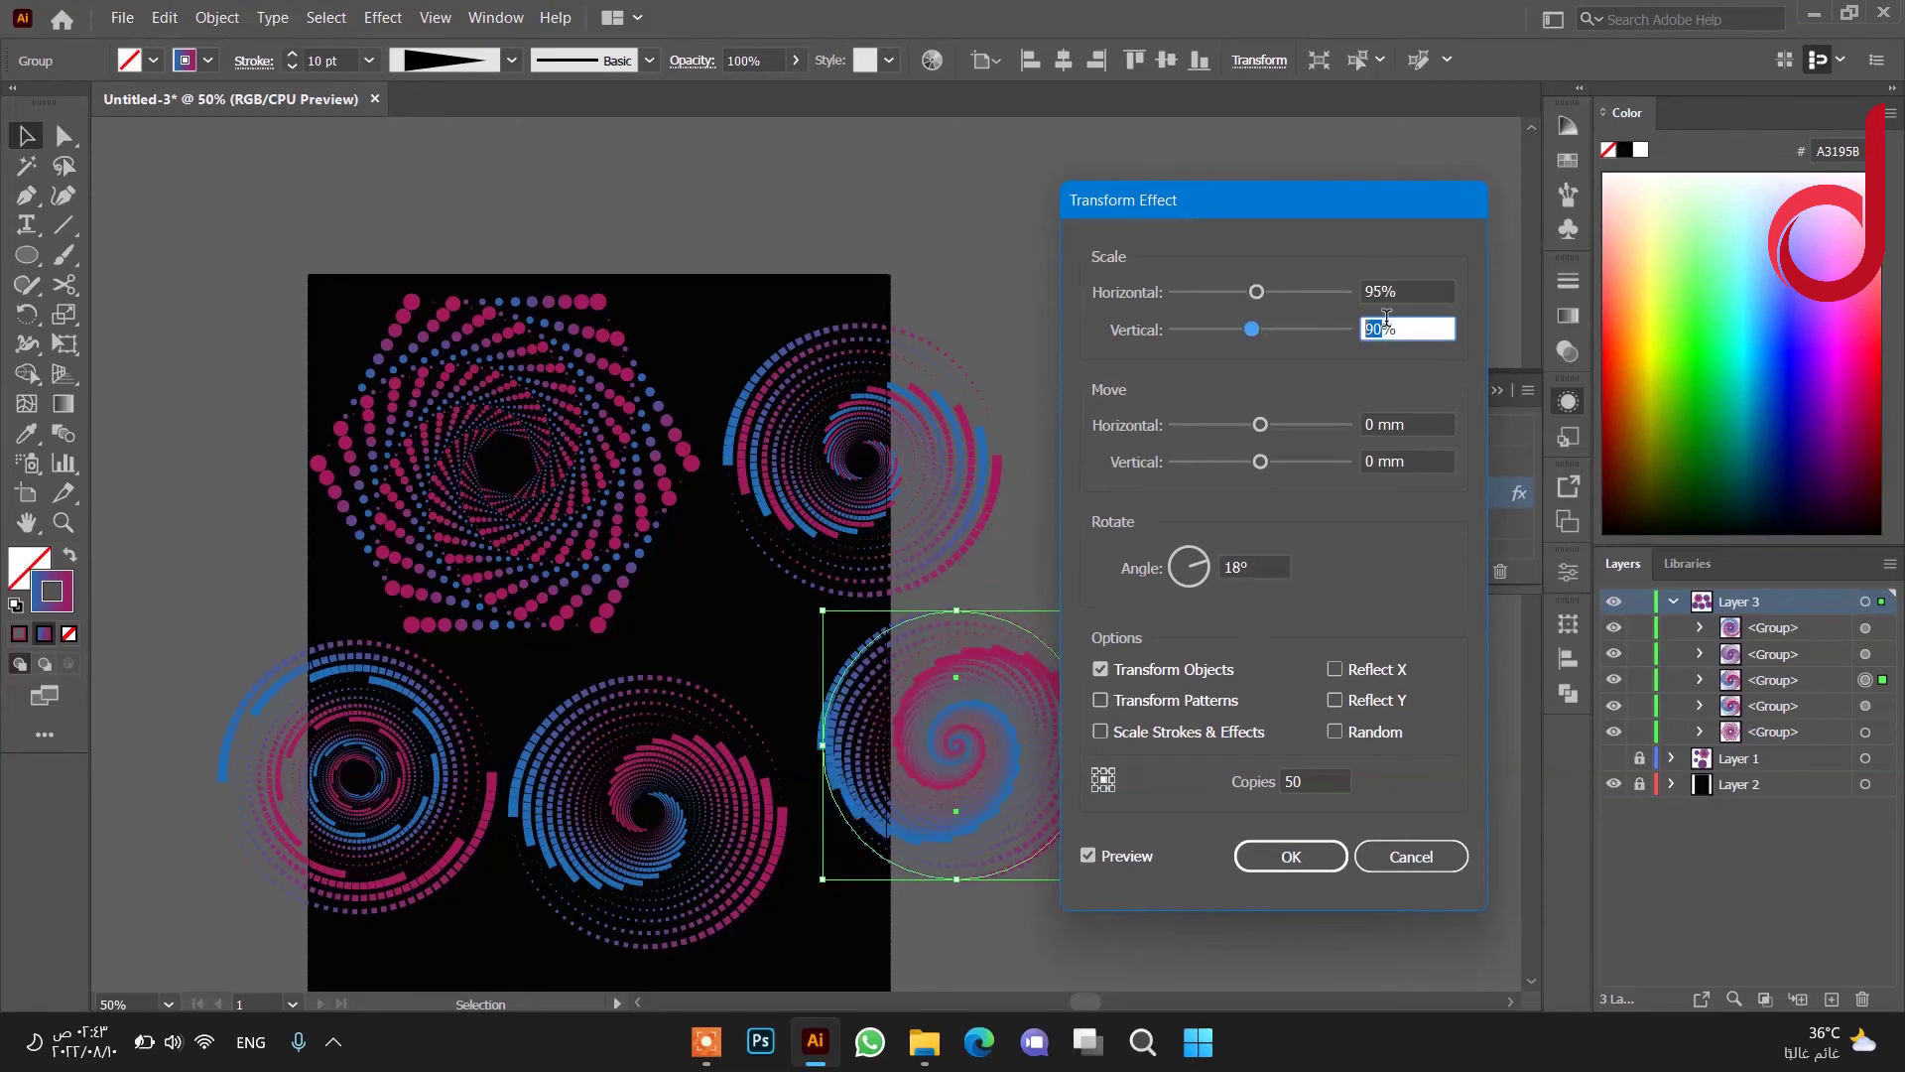
pyautogui.write('95')
pyautogui.doubleClick(1233, 566)
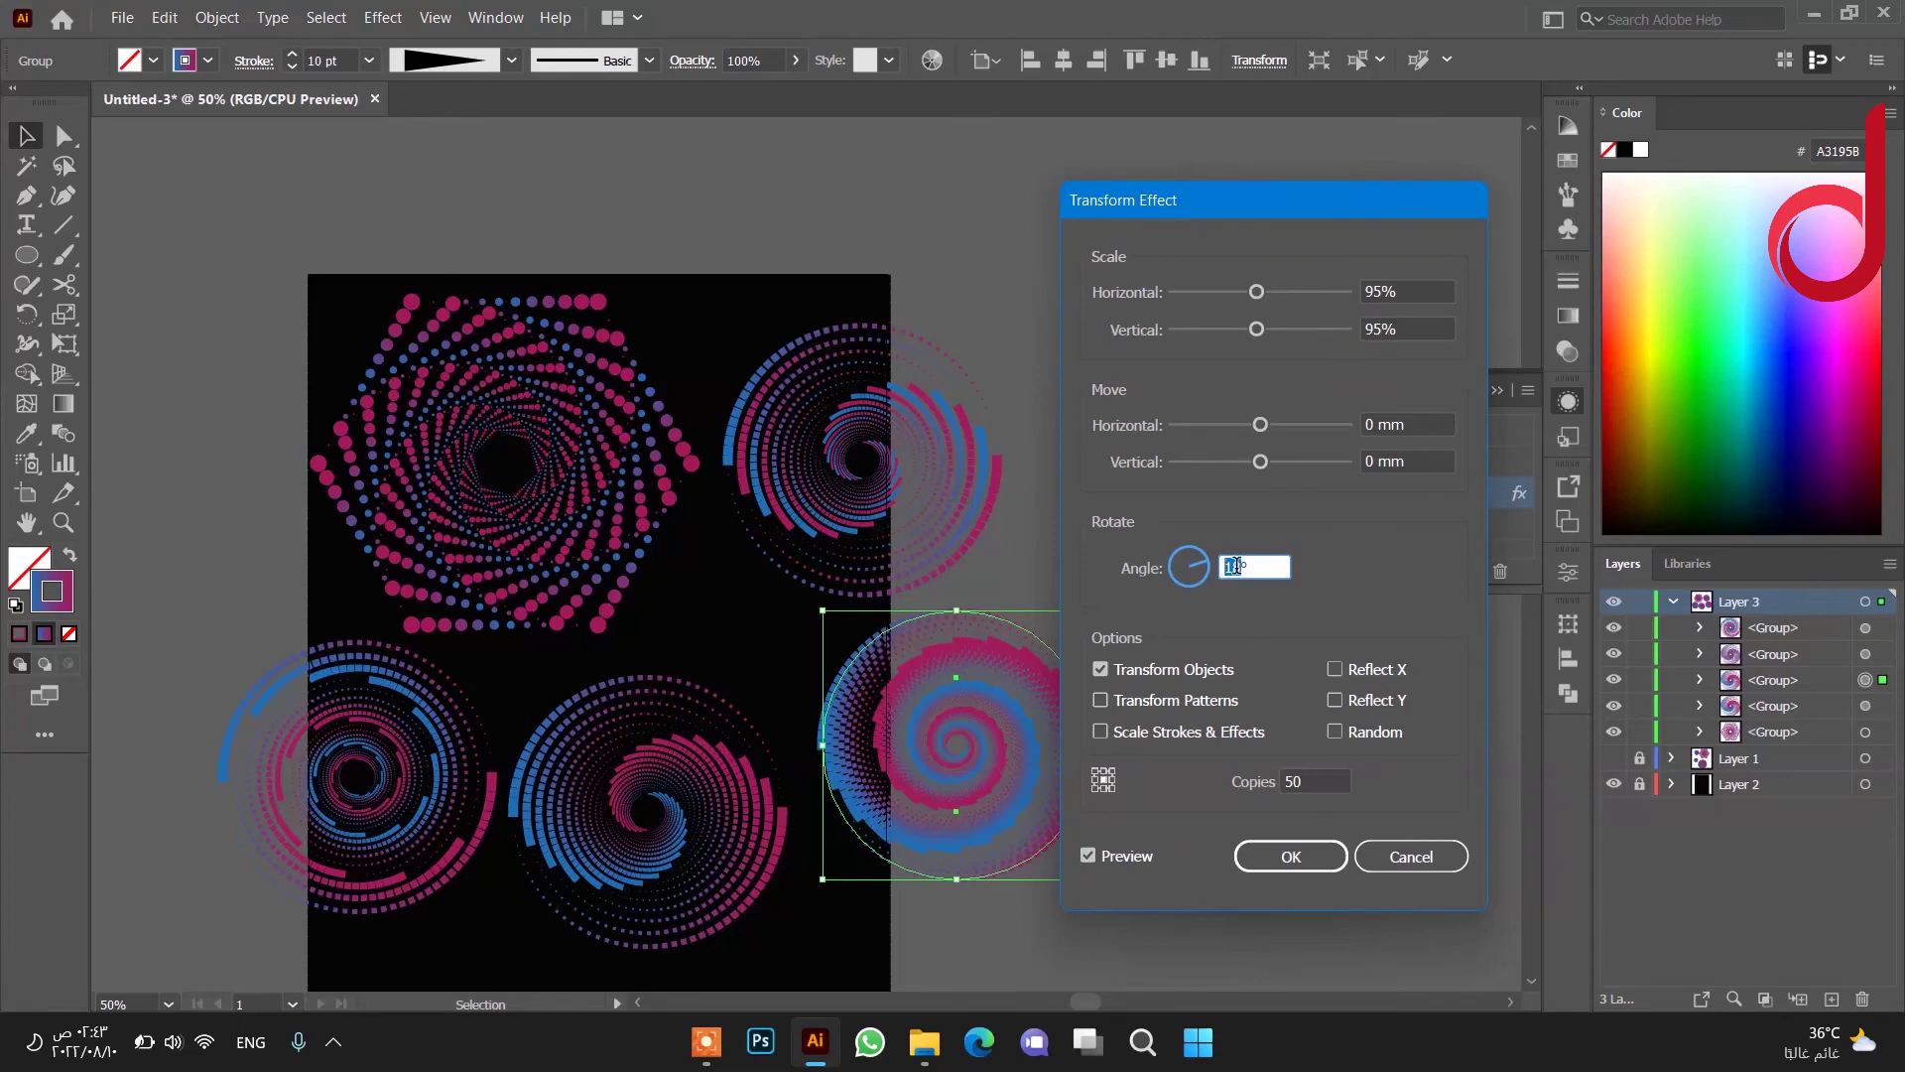
pyautogui.click(1291, 856)
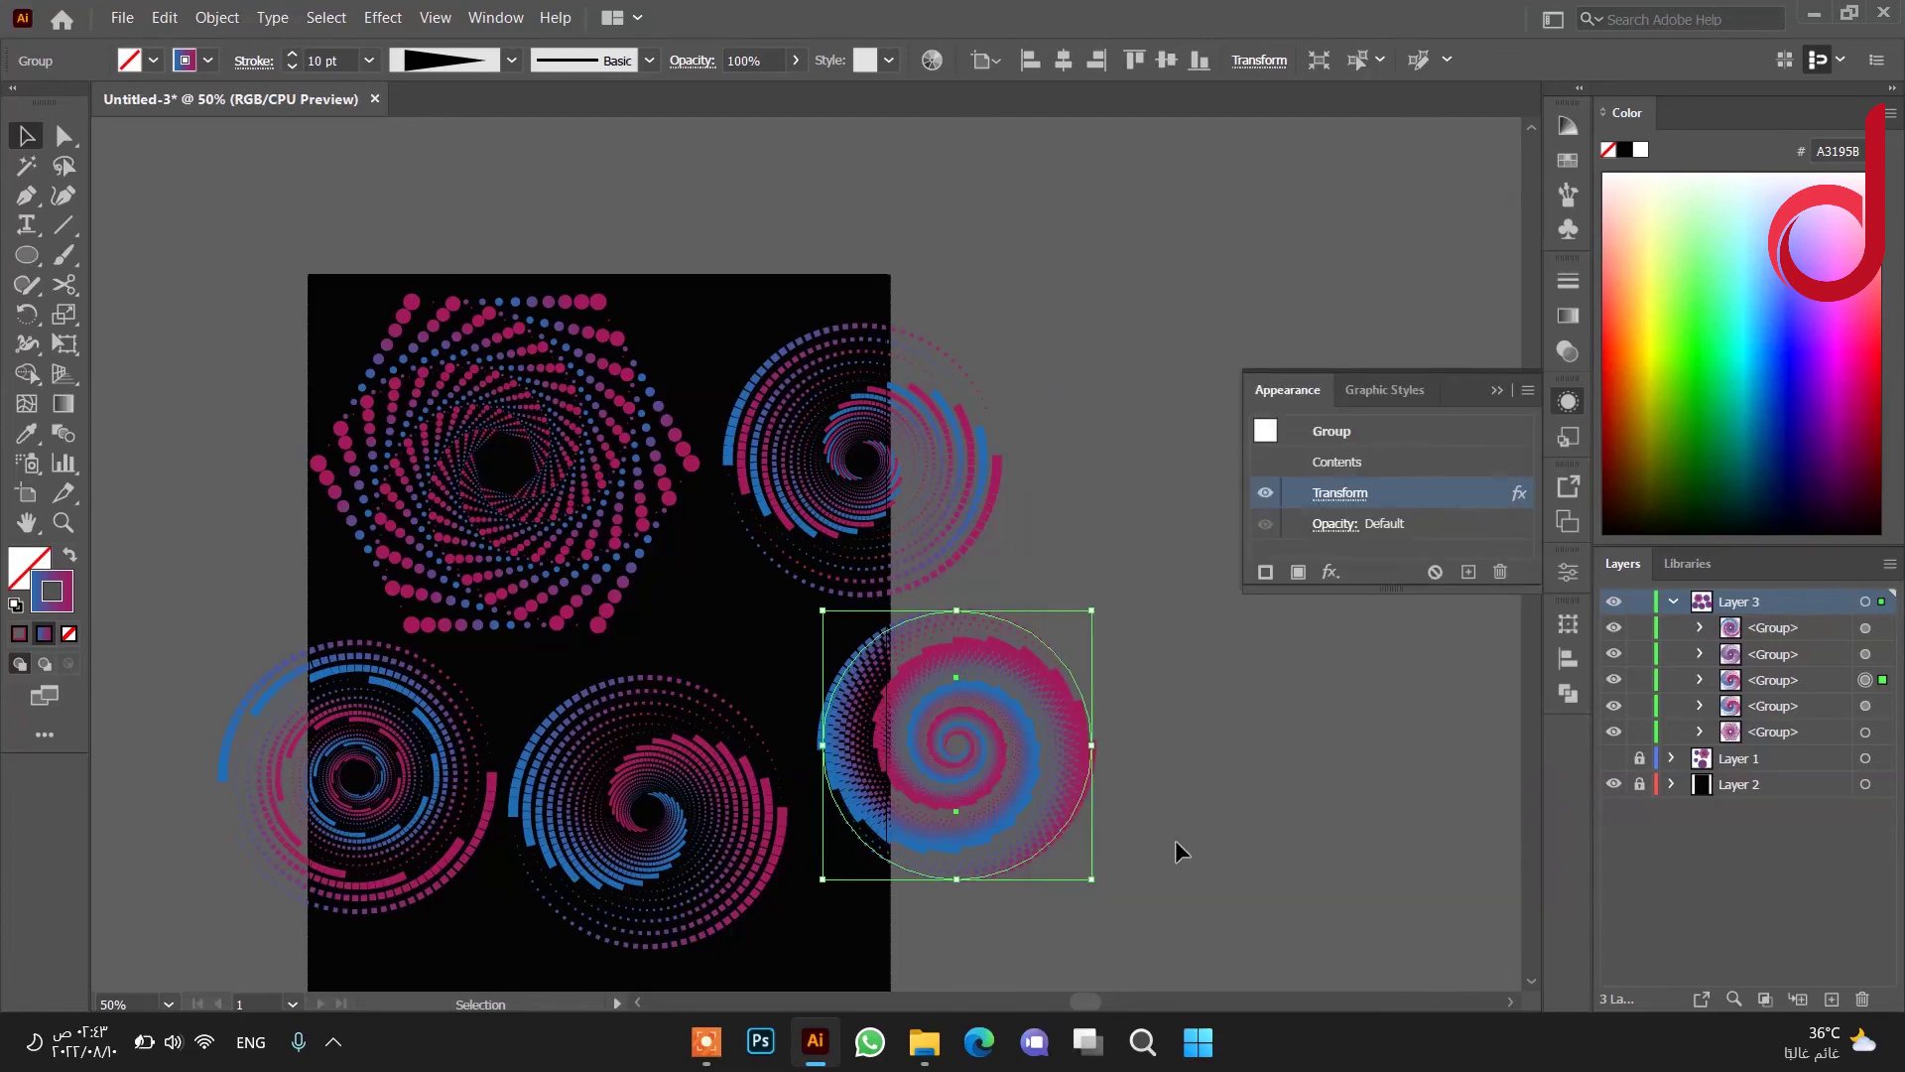
# Draw a polygon near the bottom of the artboard with the Polygon Tool.
pyautogui.click(1175, 840)
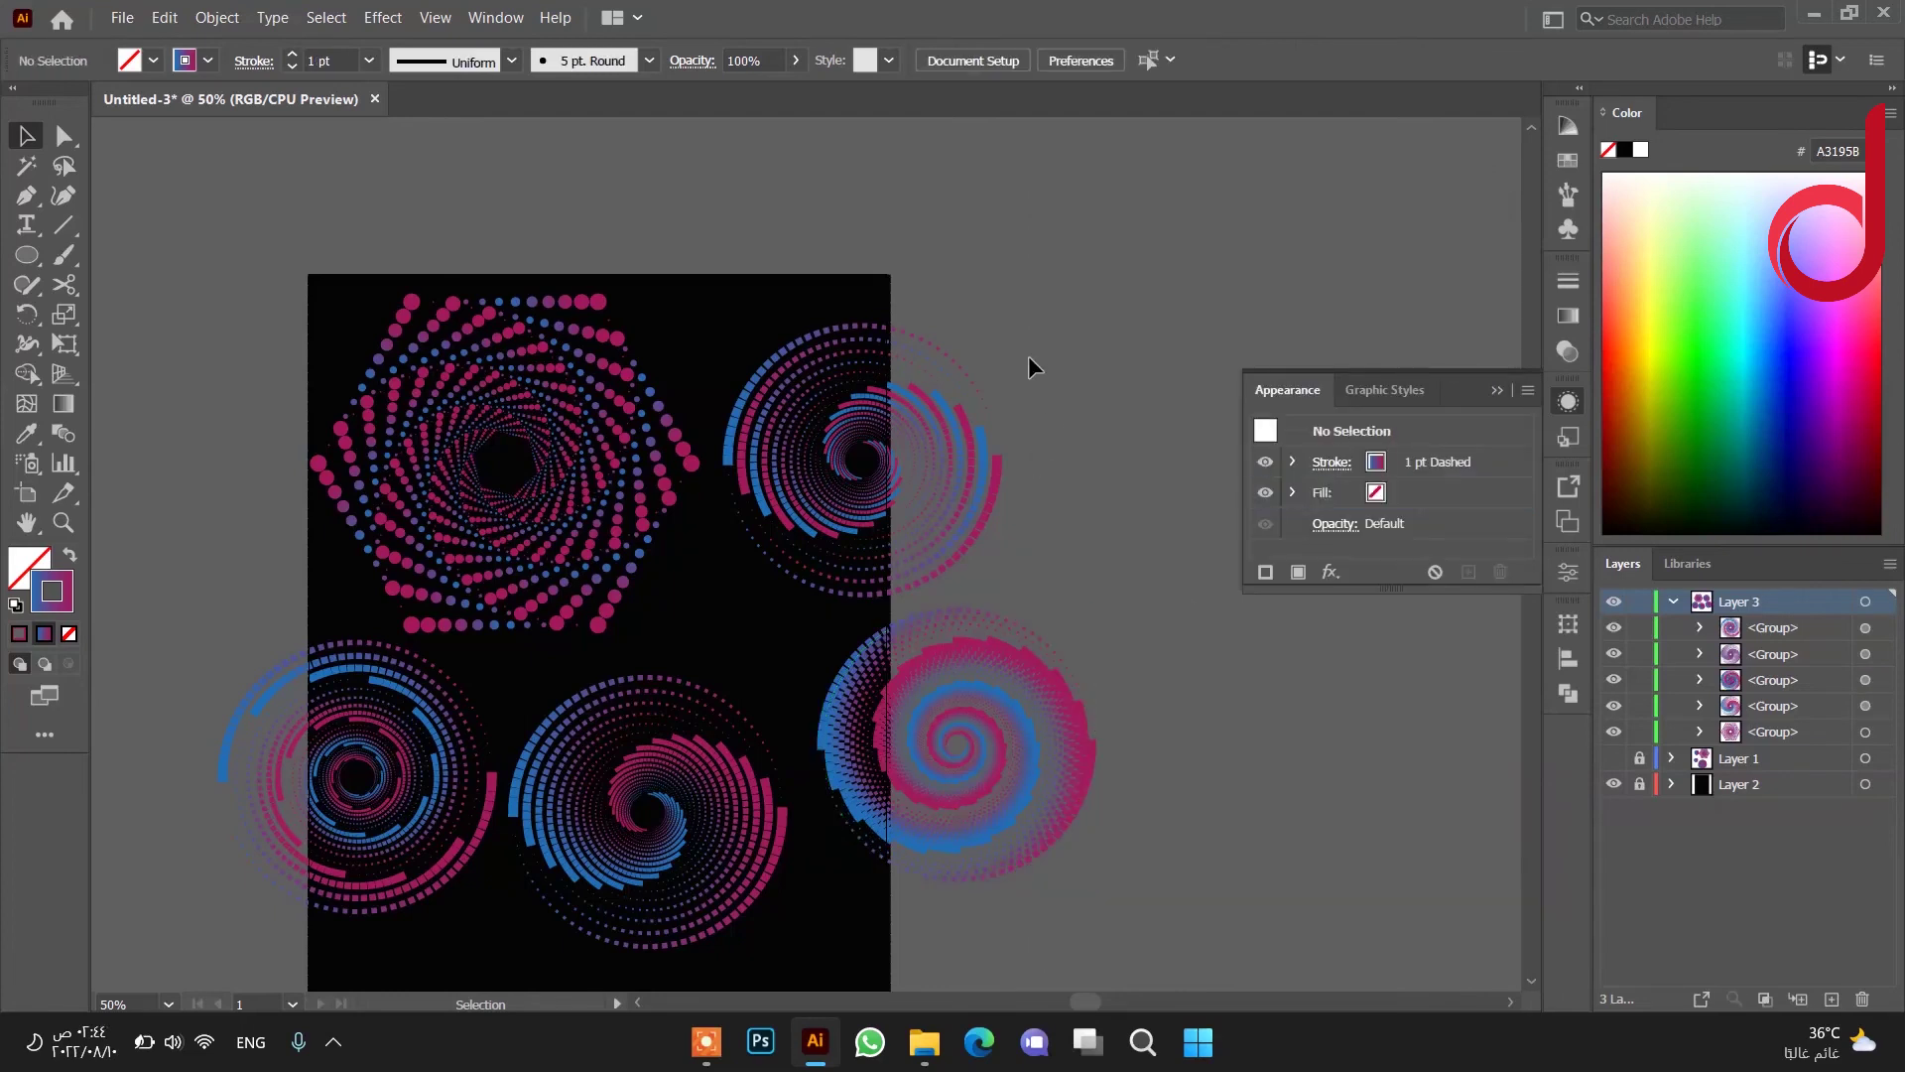
pyautogui.click(27, 255)
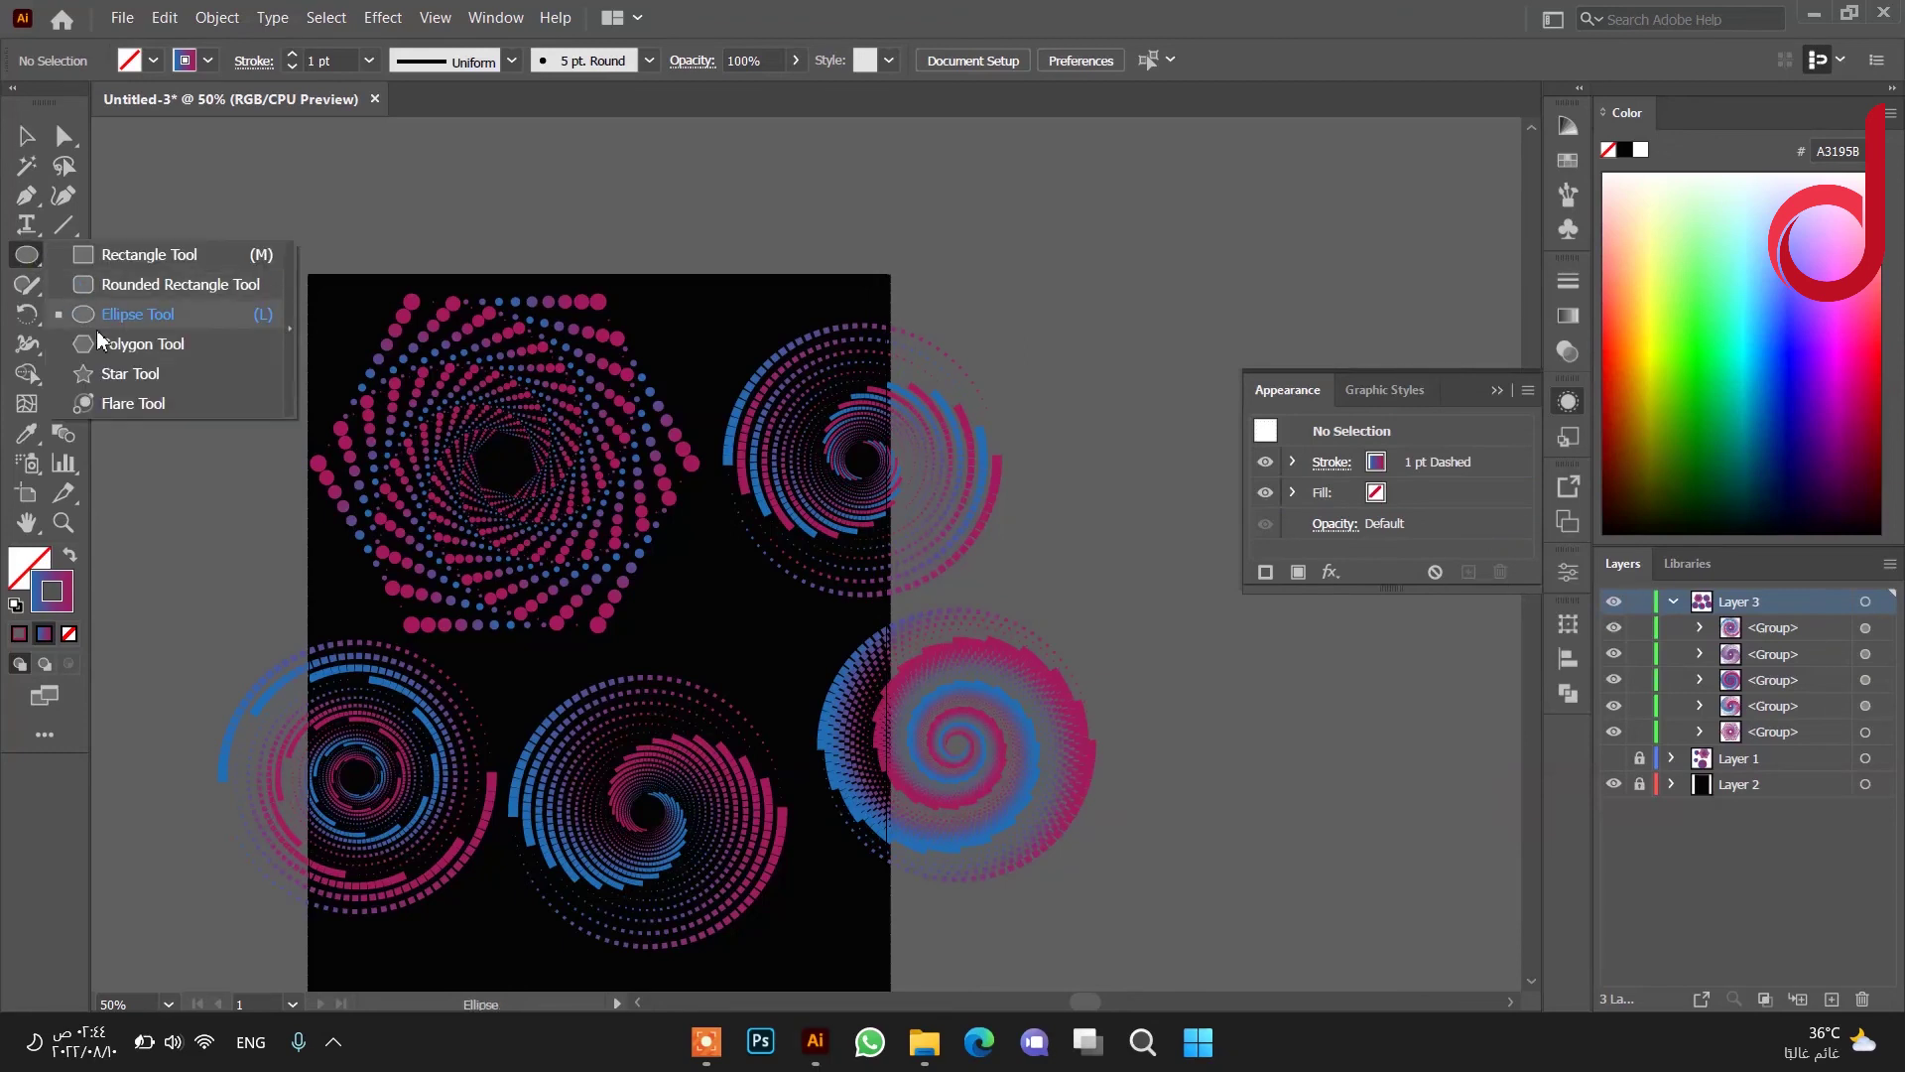
pyautogui.click(142, 344)
pyautogui.moveTo(263, 749); pyautogui.dragTo(356, 810)
pyautogui.click(27, 136)
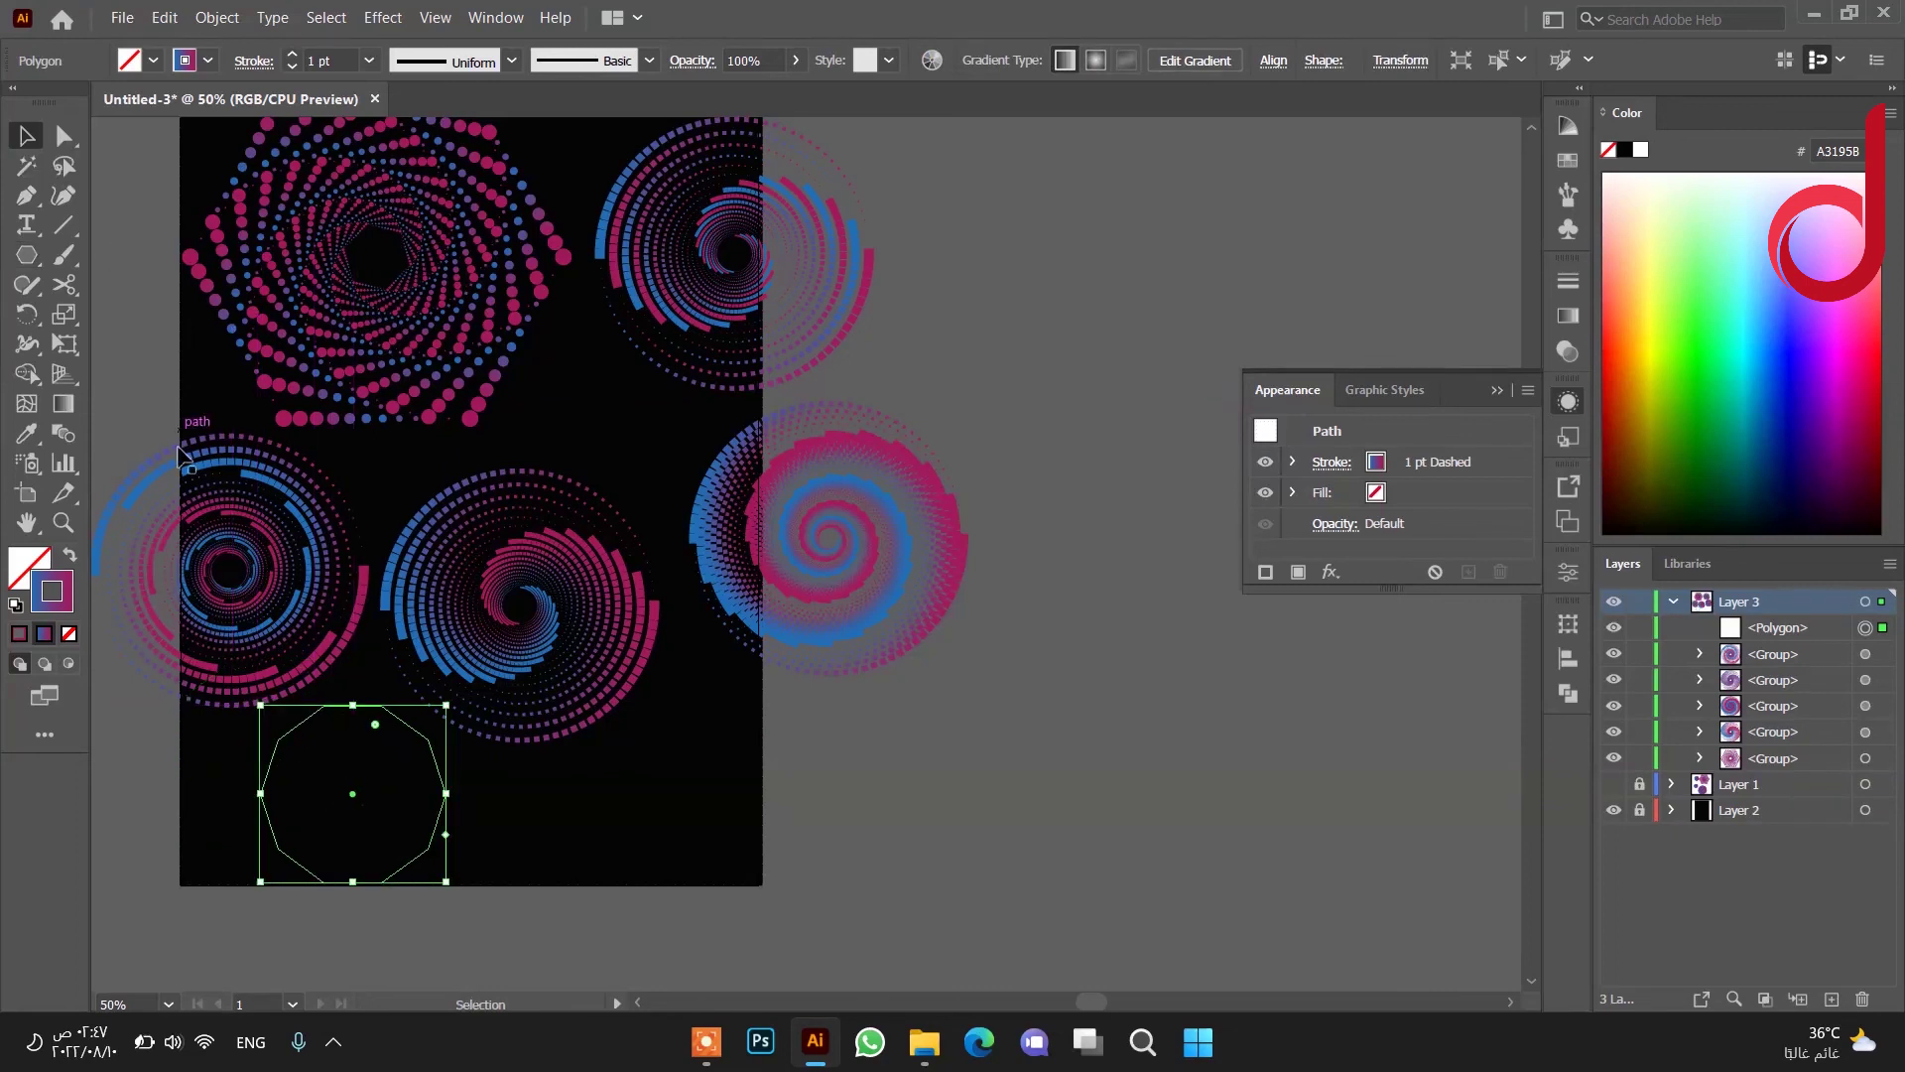
# Give the polygon a solid, undashed 1 pt stroke.
pyautogui.click(322, 61)
pyautogui.write('10')
pyautogui.press('Return')
pyautogui.scroll(5, 343, 739)
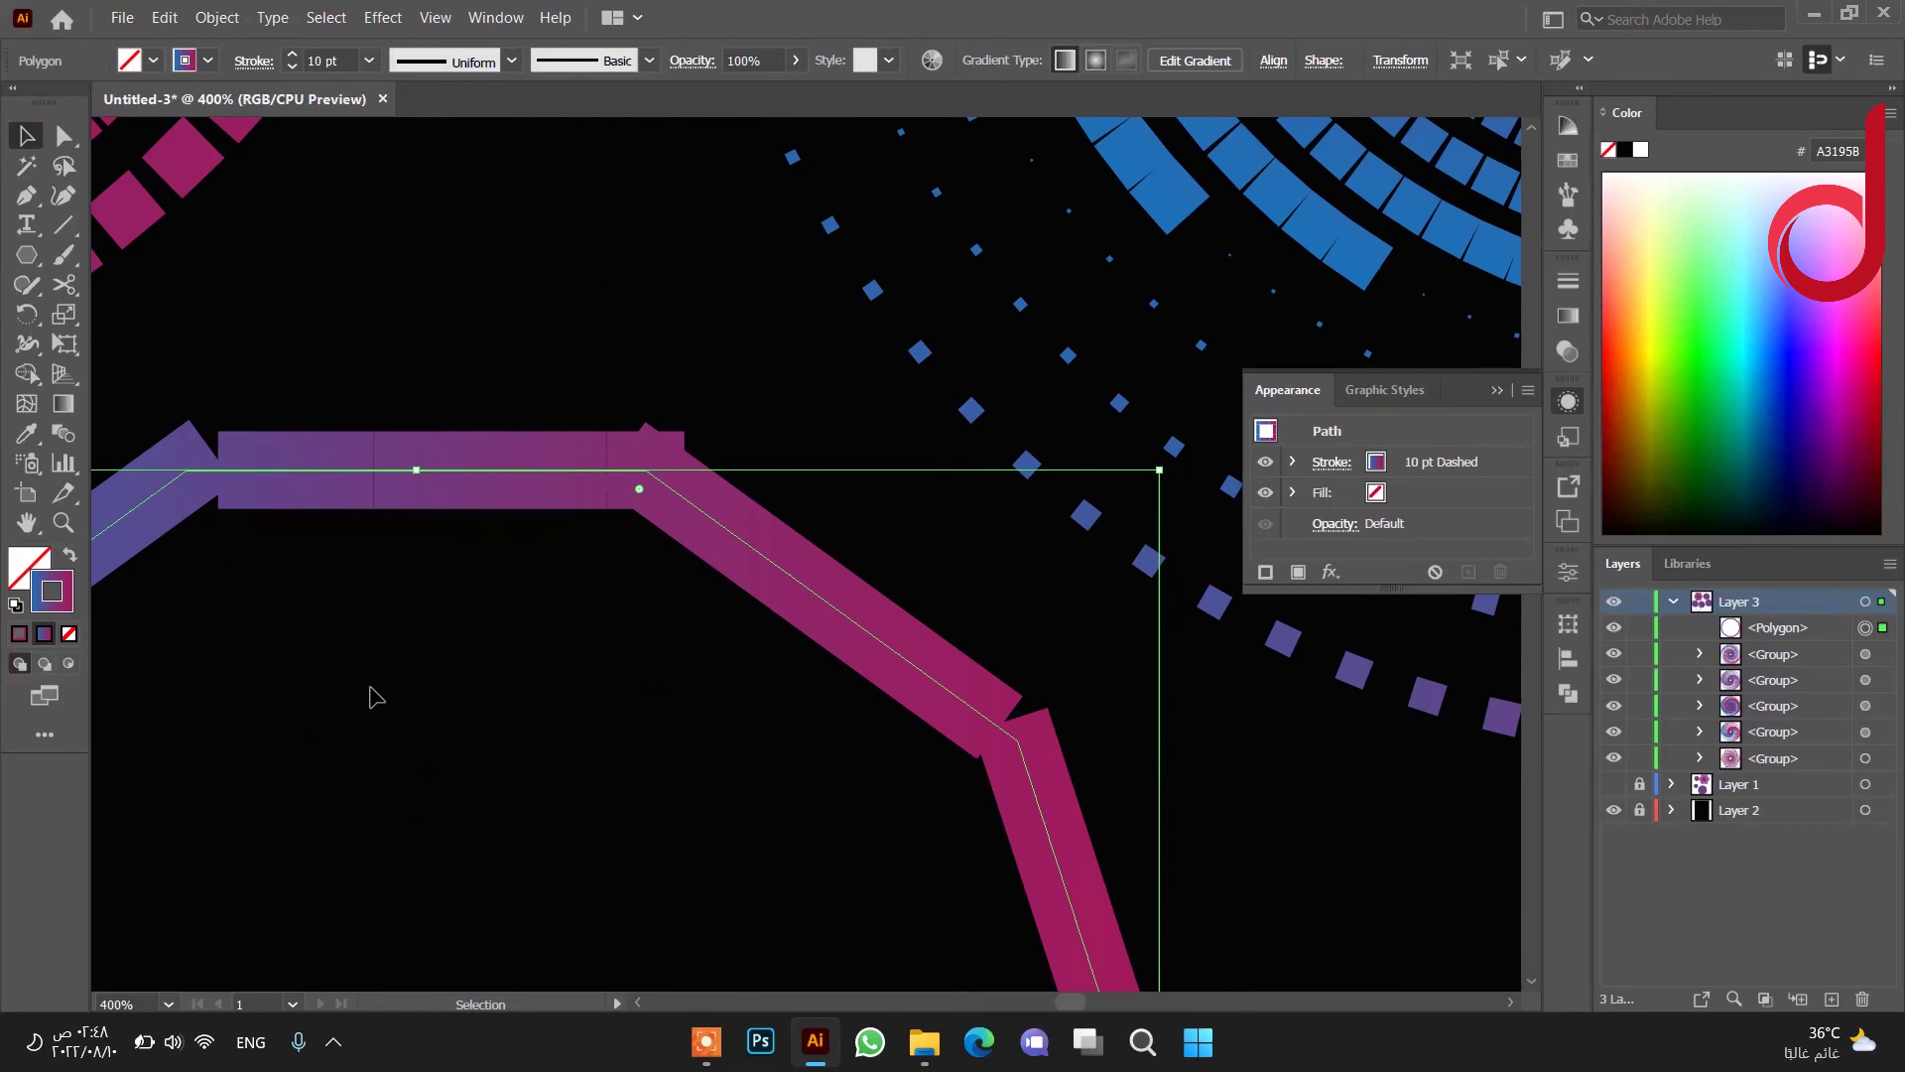
pyautogui.hotkey('ctrl', '0')
pyautogui.click(323, 60)
pyautogui.write('1')
pyautogui.press('Return')
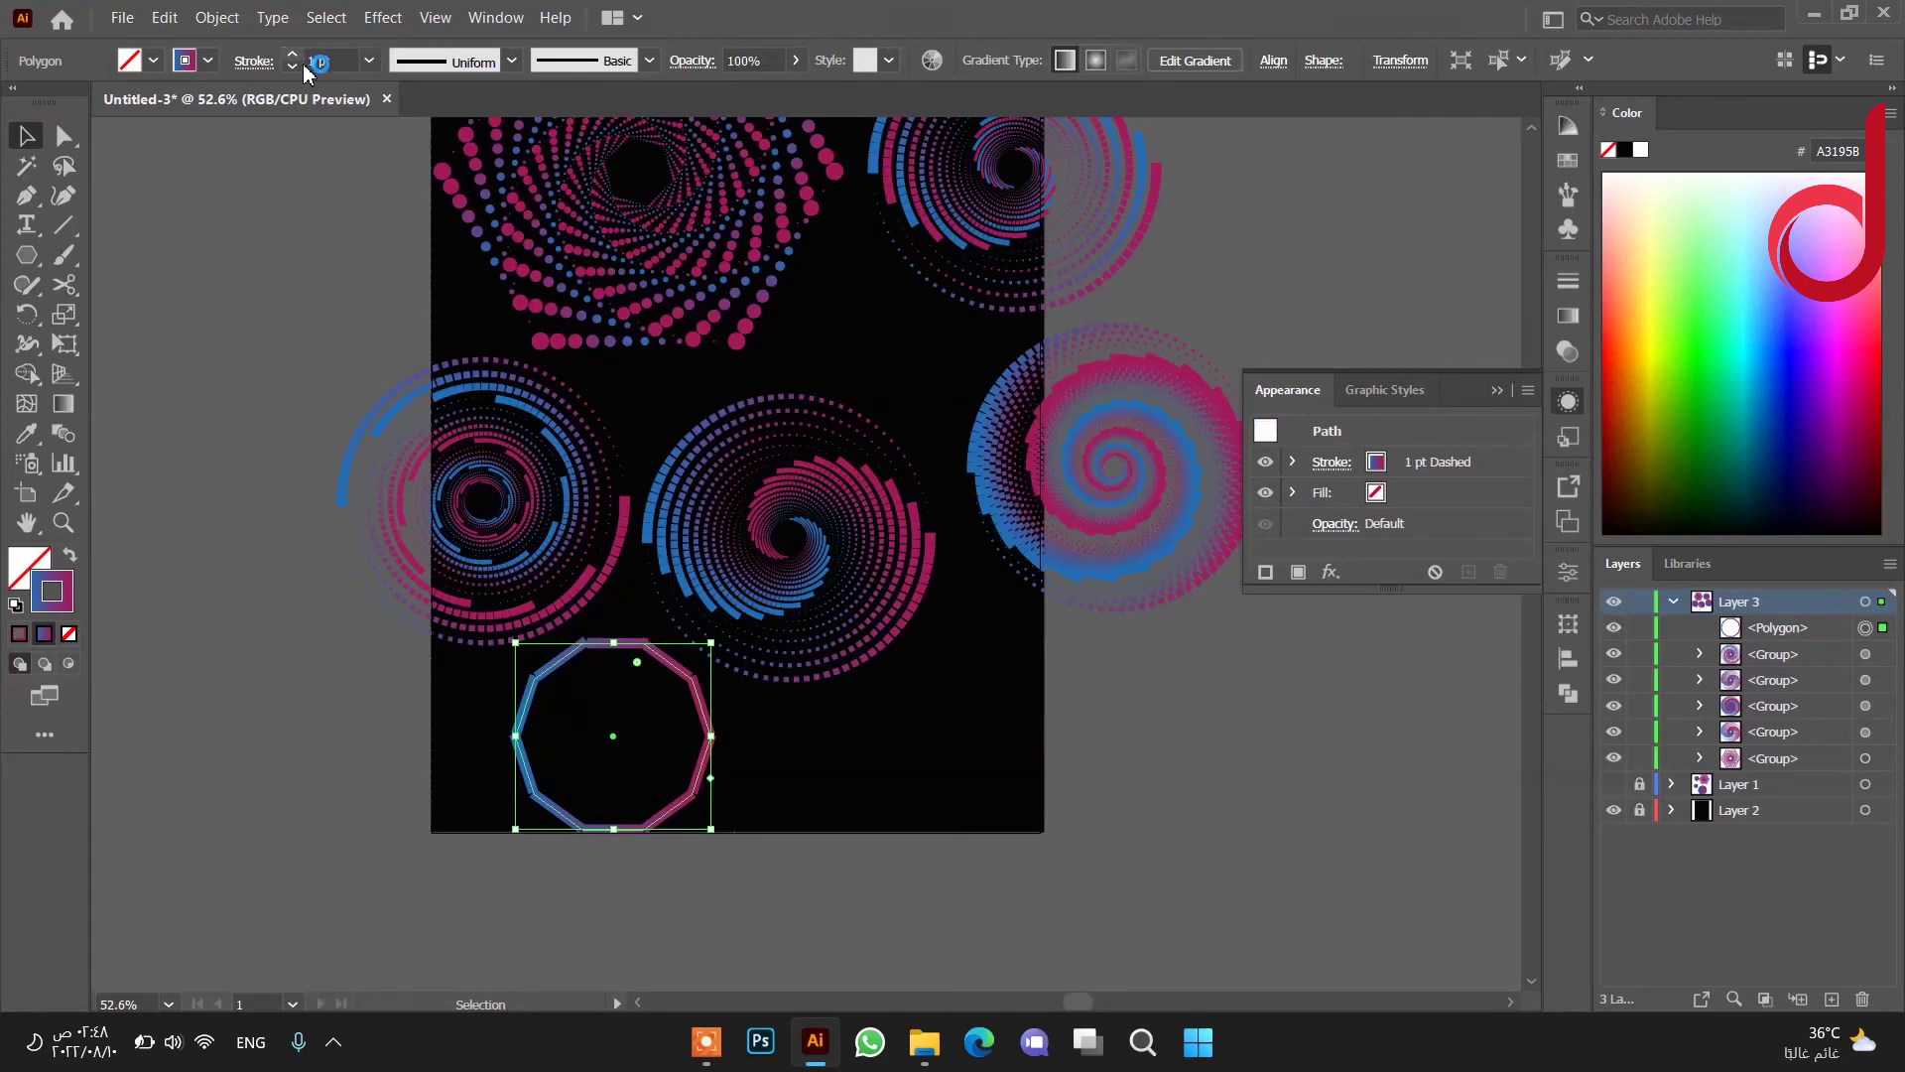
pyautogui.click(251, 61)
pyautogui.click(16, 231)
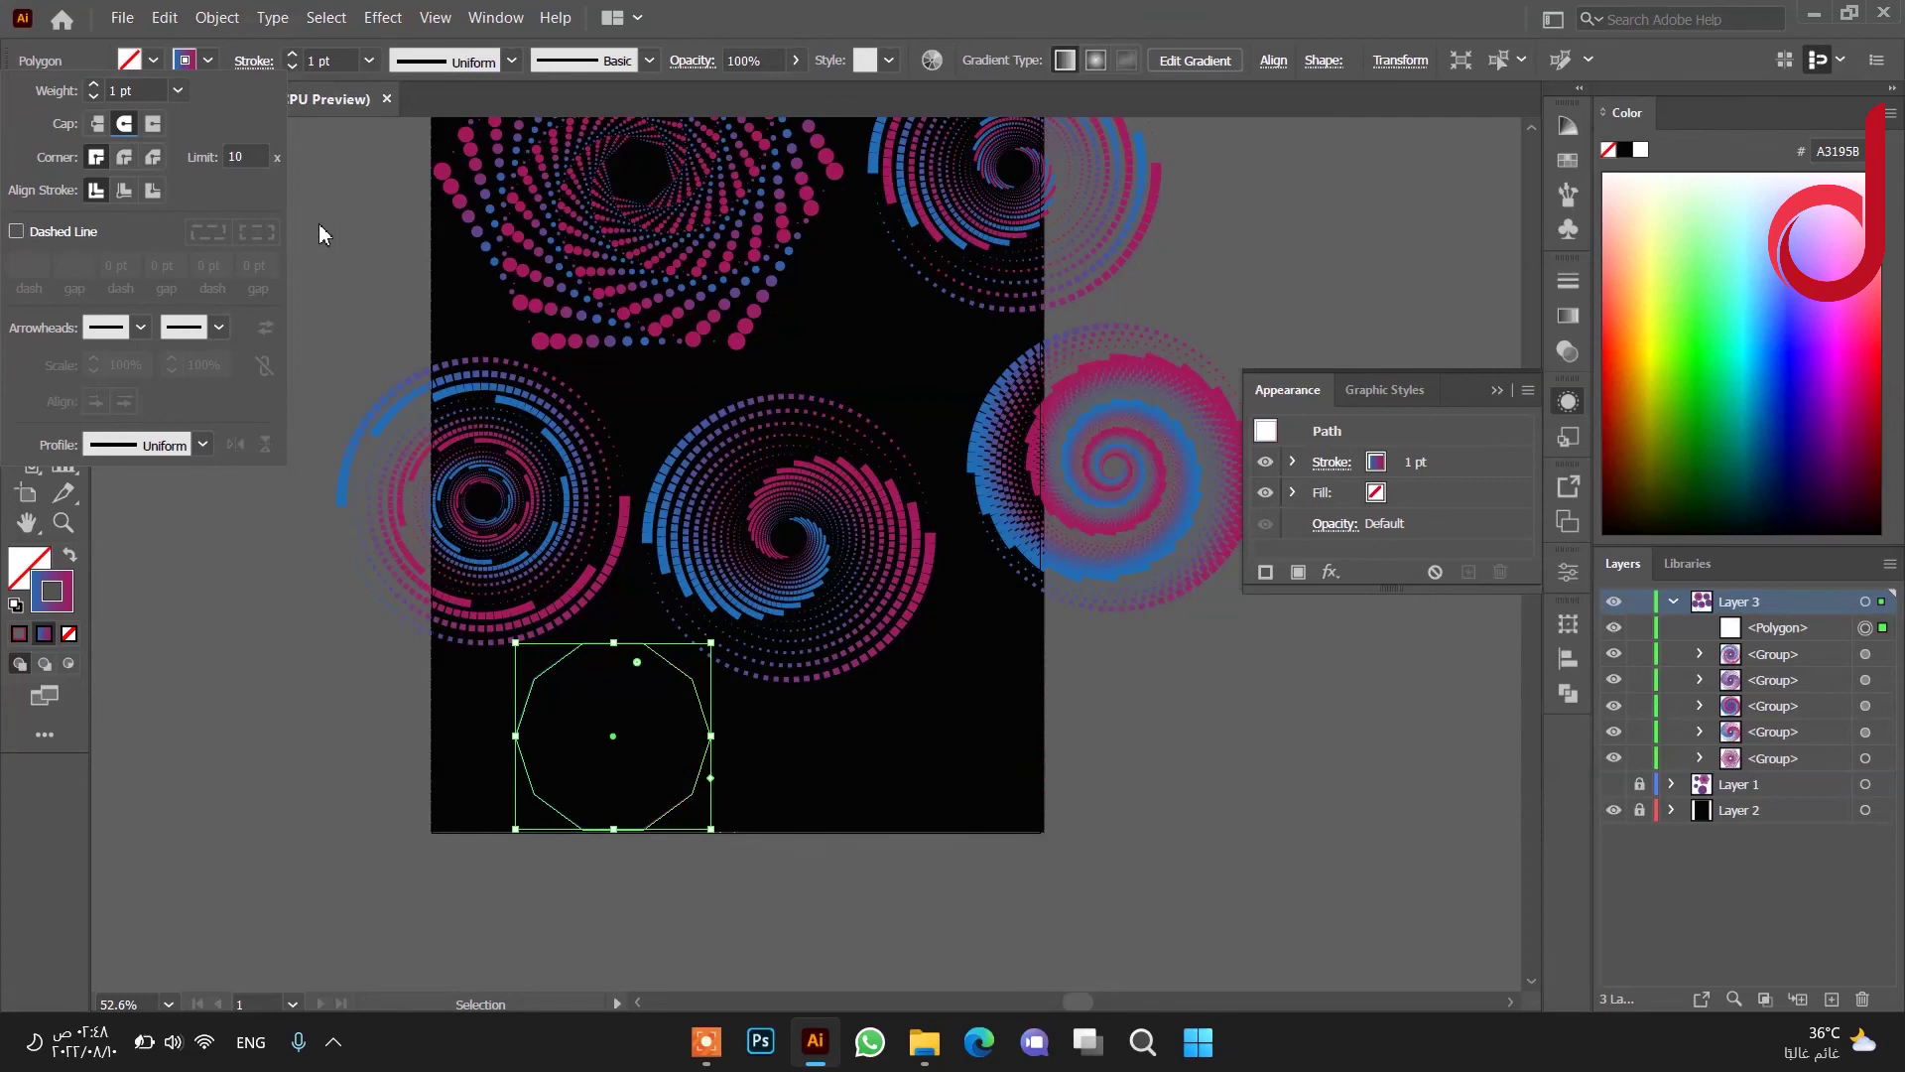
# Apply a Pucker & Bloat effect of about -38% to make the polygon spiky.
pyautogui.click(384, 17)
pyautogui.moveTo(402, 164)
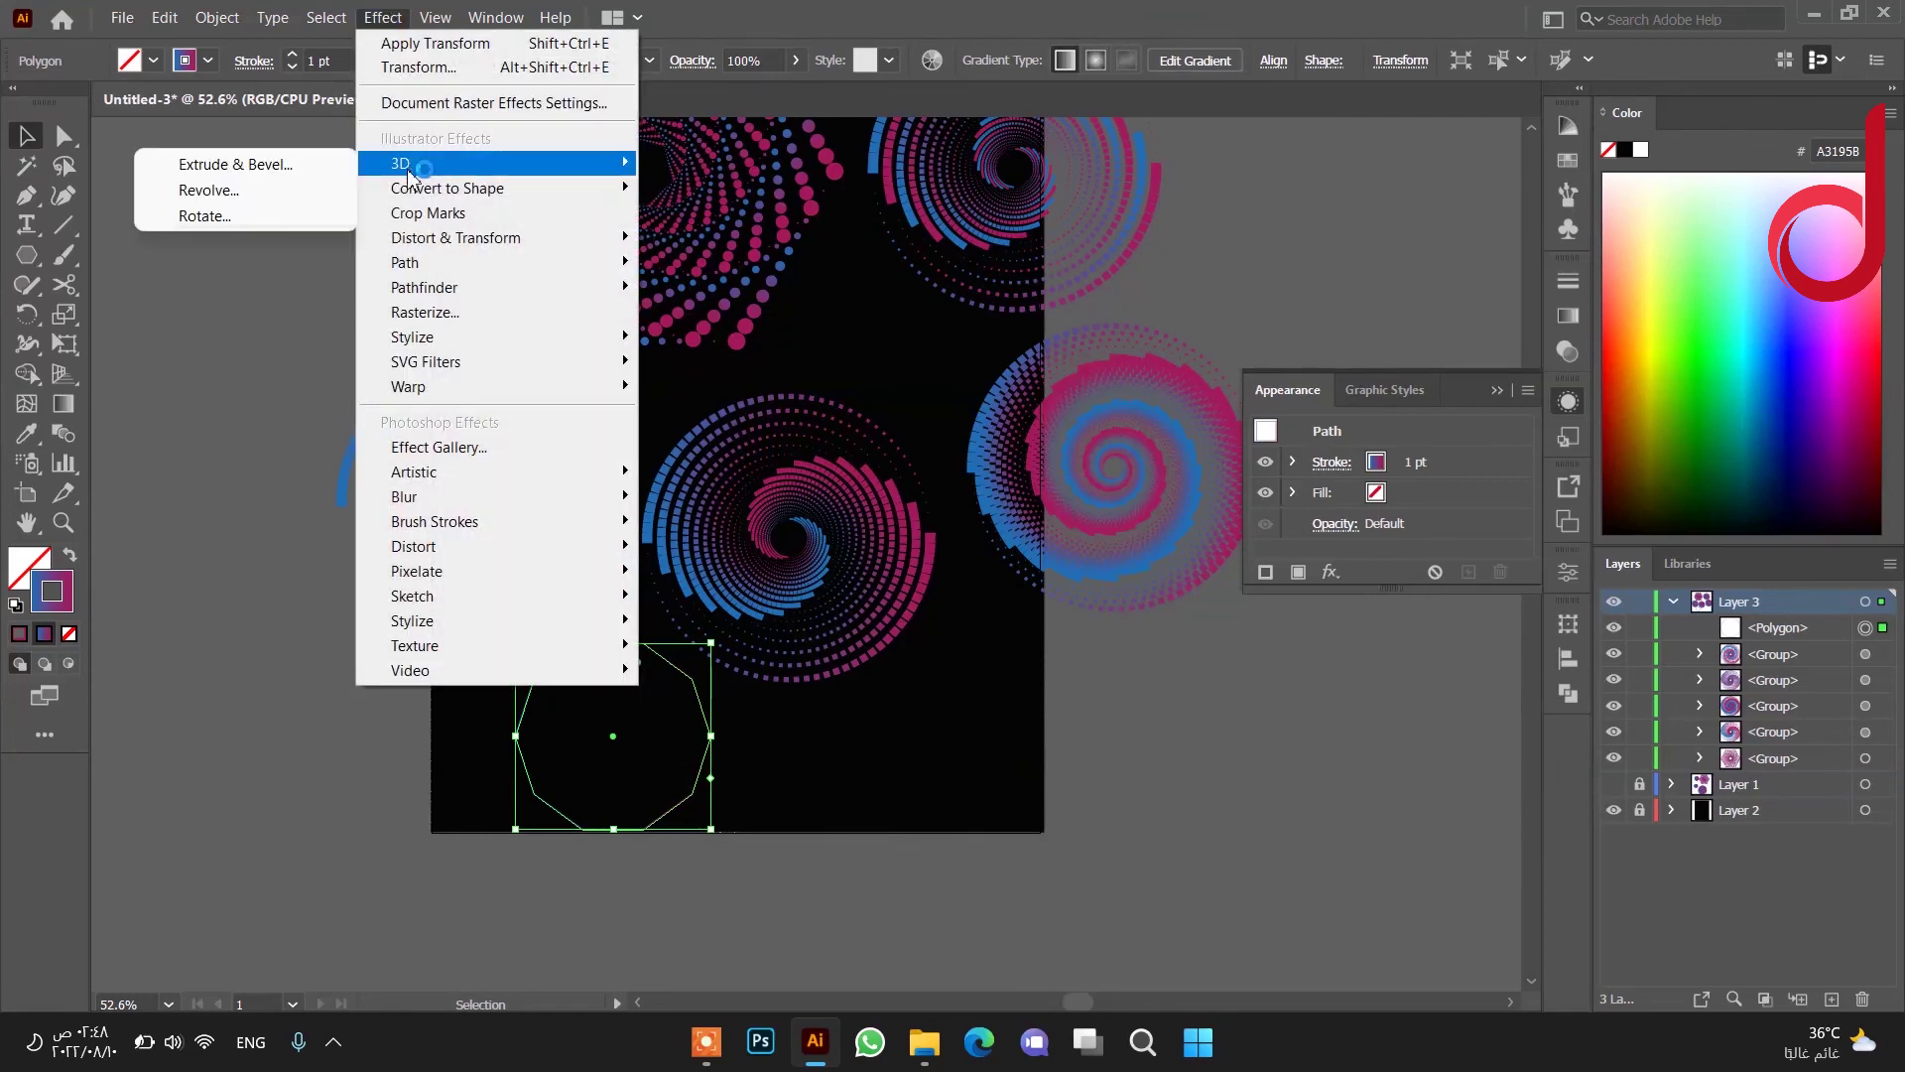
pyautogui.moveTo(455, 238)
pyautogui.click(246, 266)
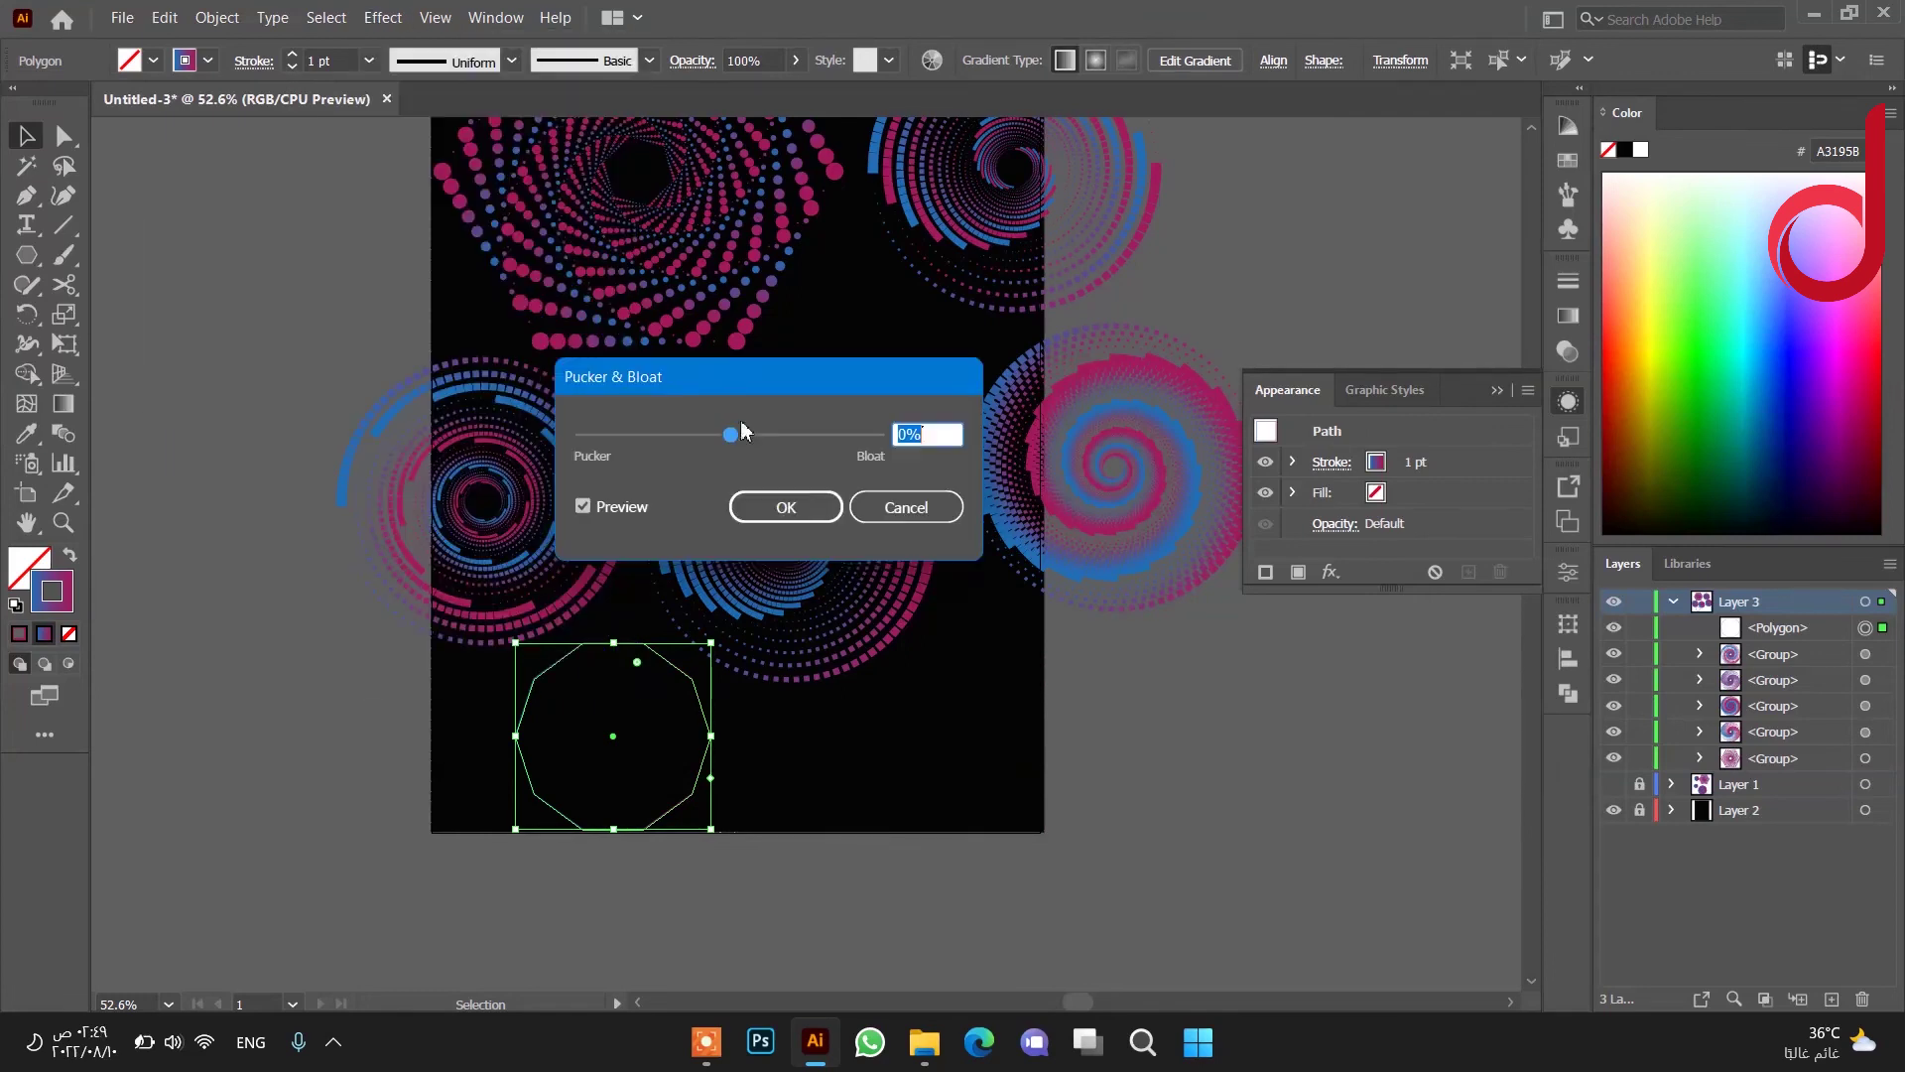
pyautogui.moveTo(739, 433)
pyautogui.mouseDown()
pyautogui.moveTo(704, 437)
pyautogui.moveTo(754, 443)
pyautogui.mouseUp()
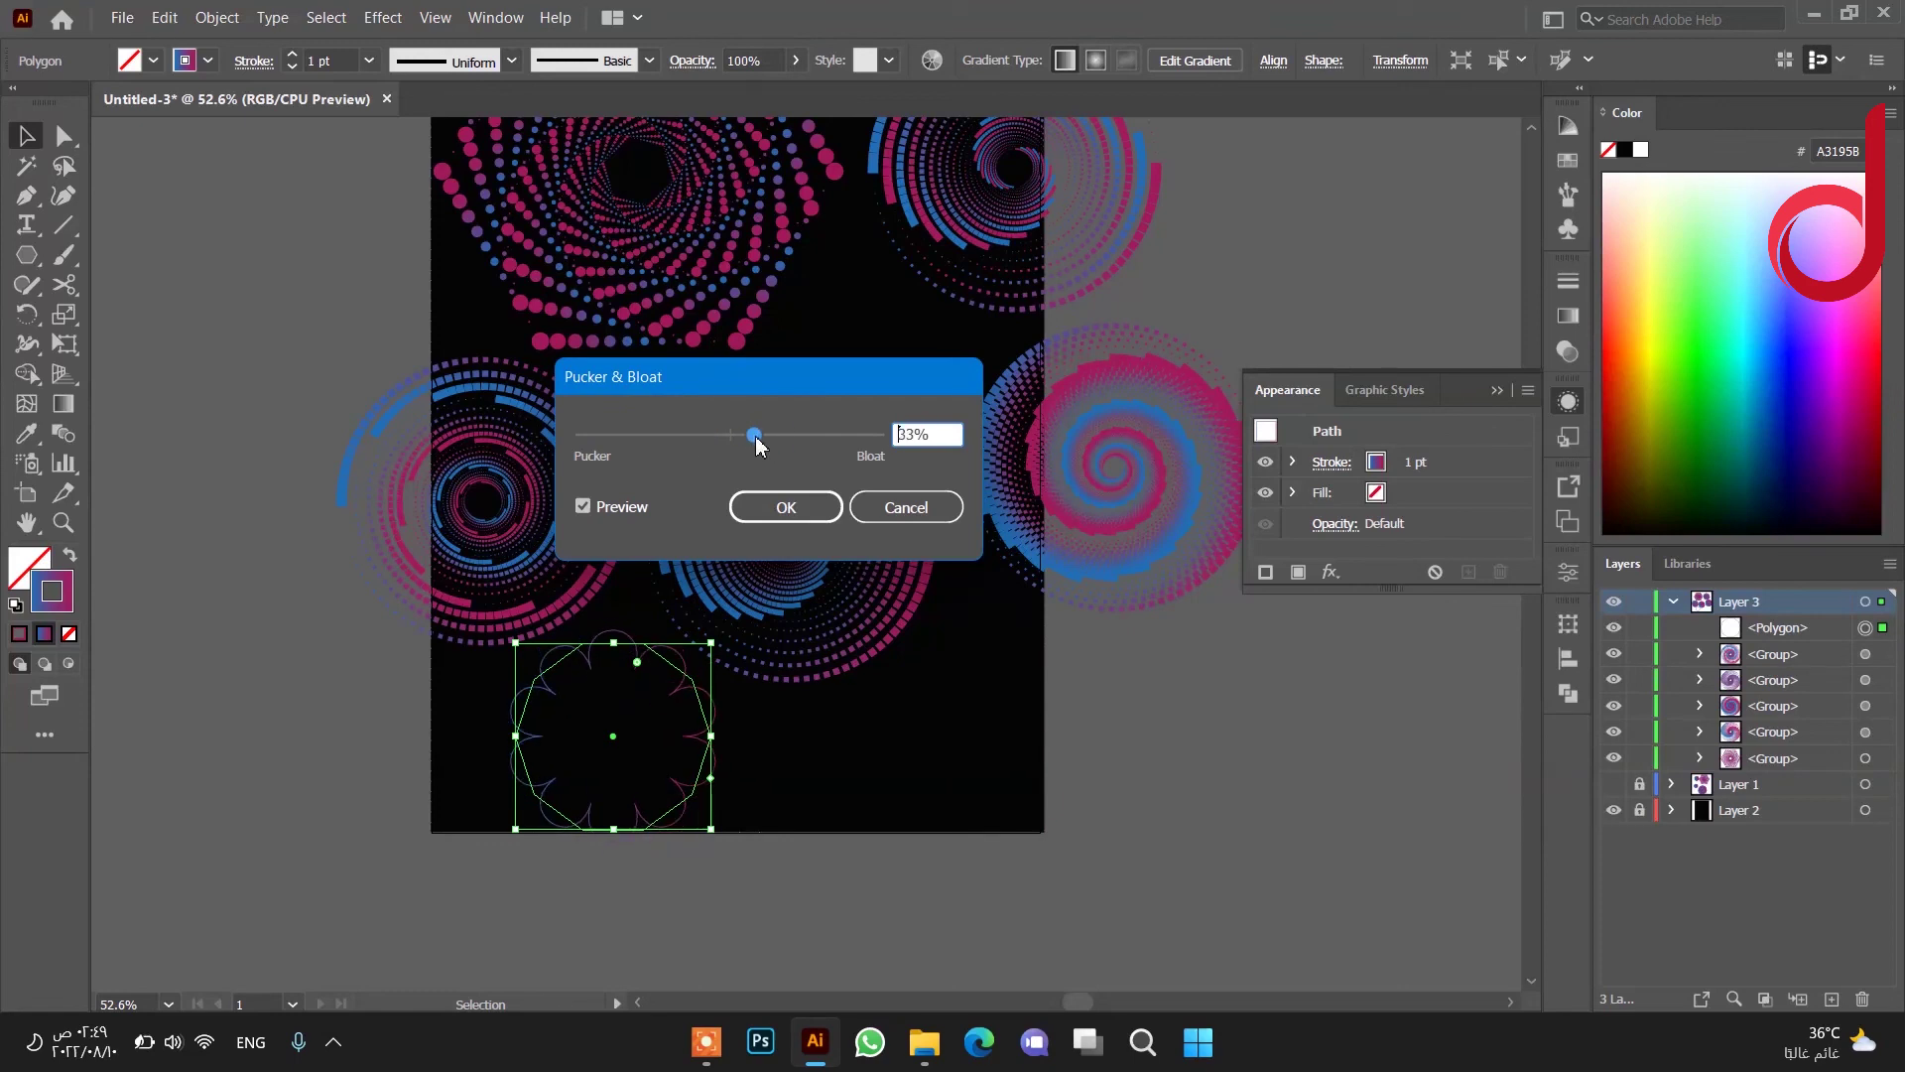
pyautogui.click(784, 506)
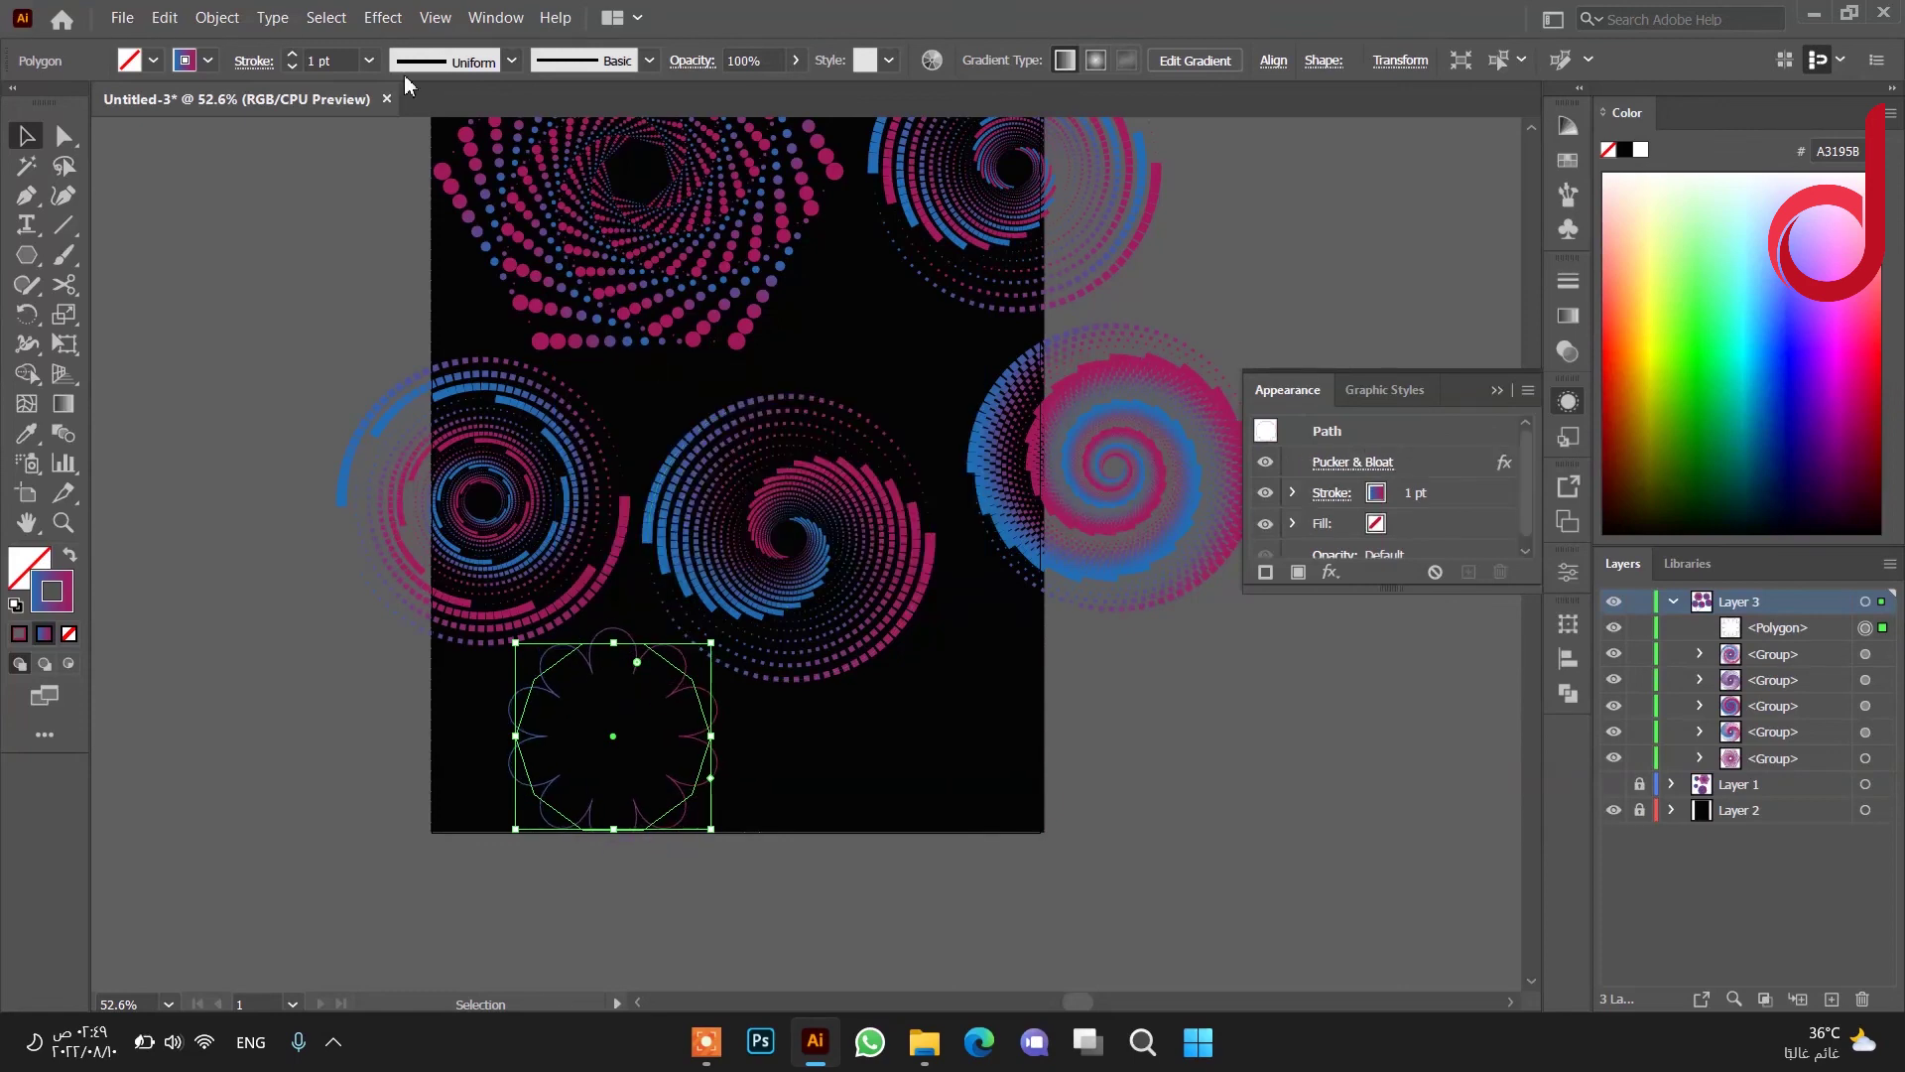
pyautogui.click(383, 17)
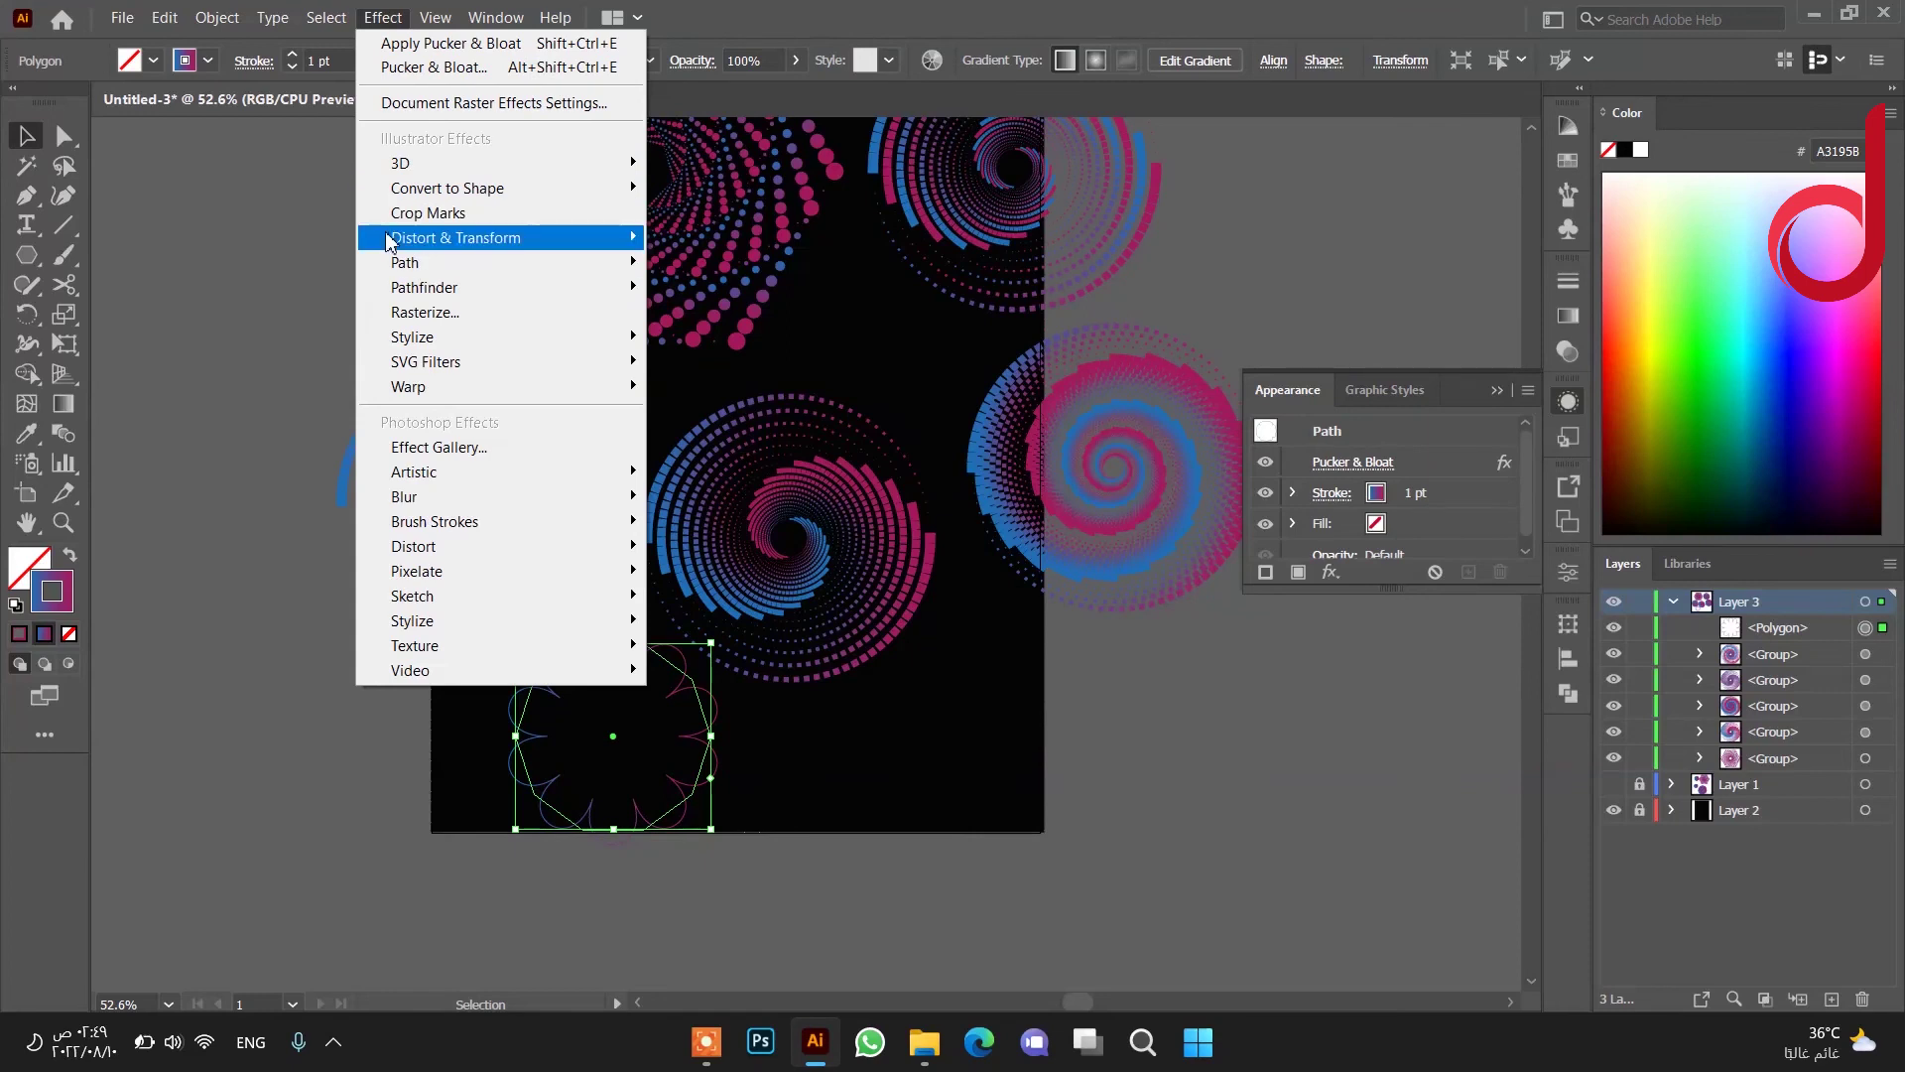
# Add a Transform effect scaling the polygon to 96% horizontally and vertically.
pyautogui.click(279, 308)
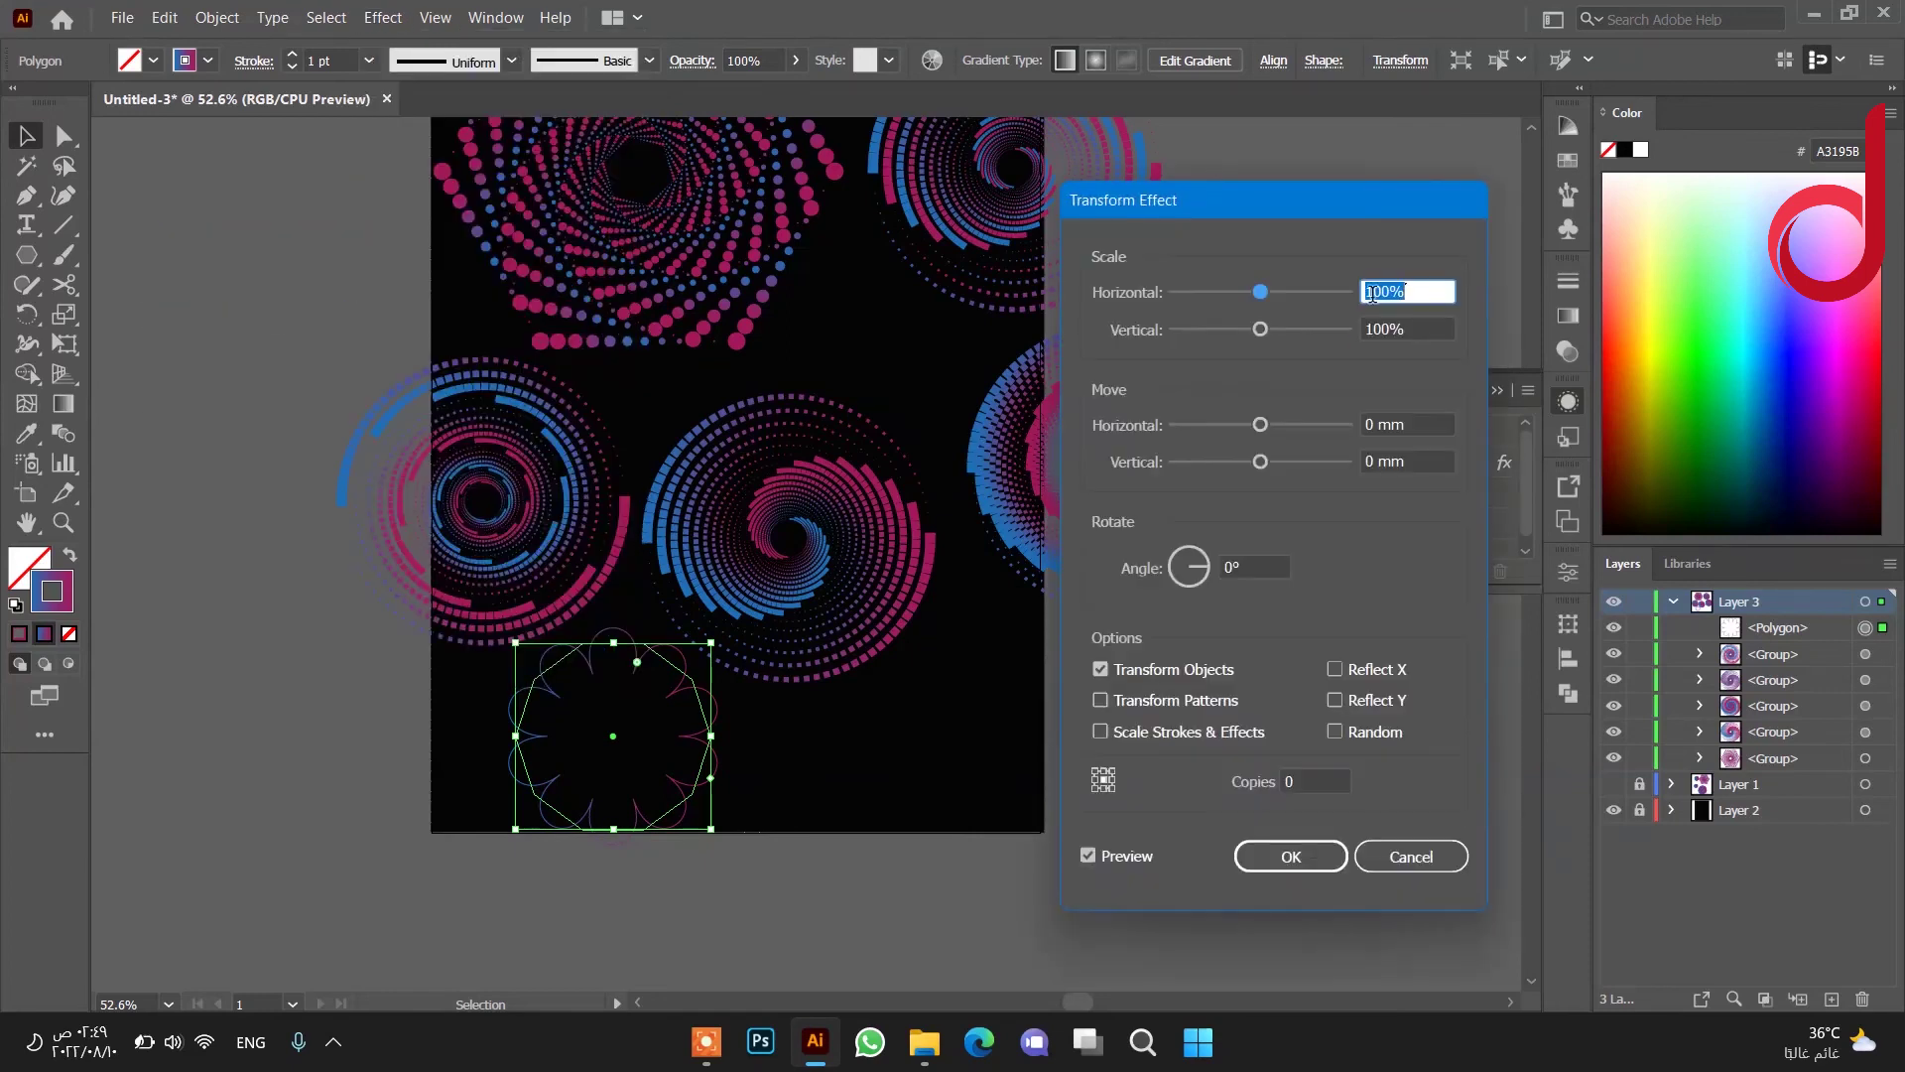
pyautogui.moveTo(1373, 293); pyautogui.dragTo(1370, 291)
pyautogui.write('96')
pyautogui.doubleClick(1385, 328)
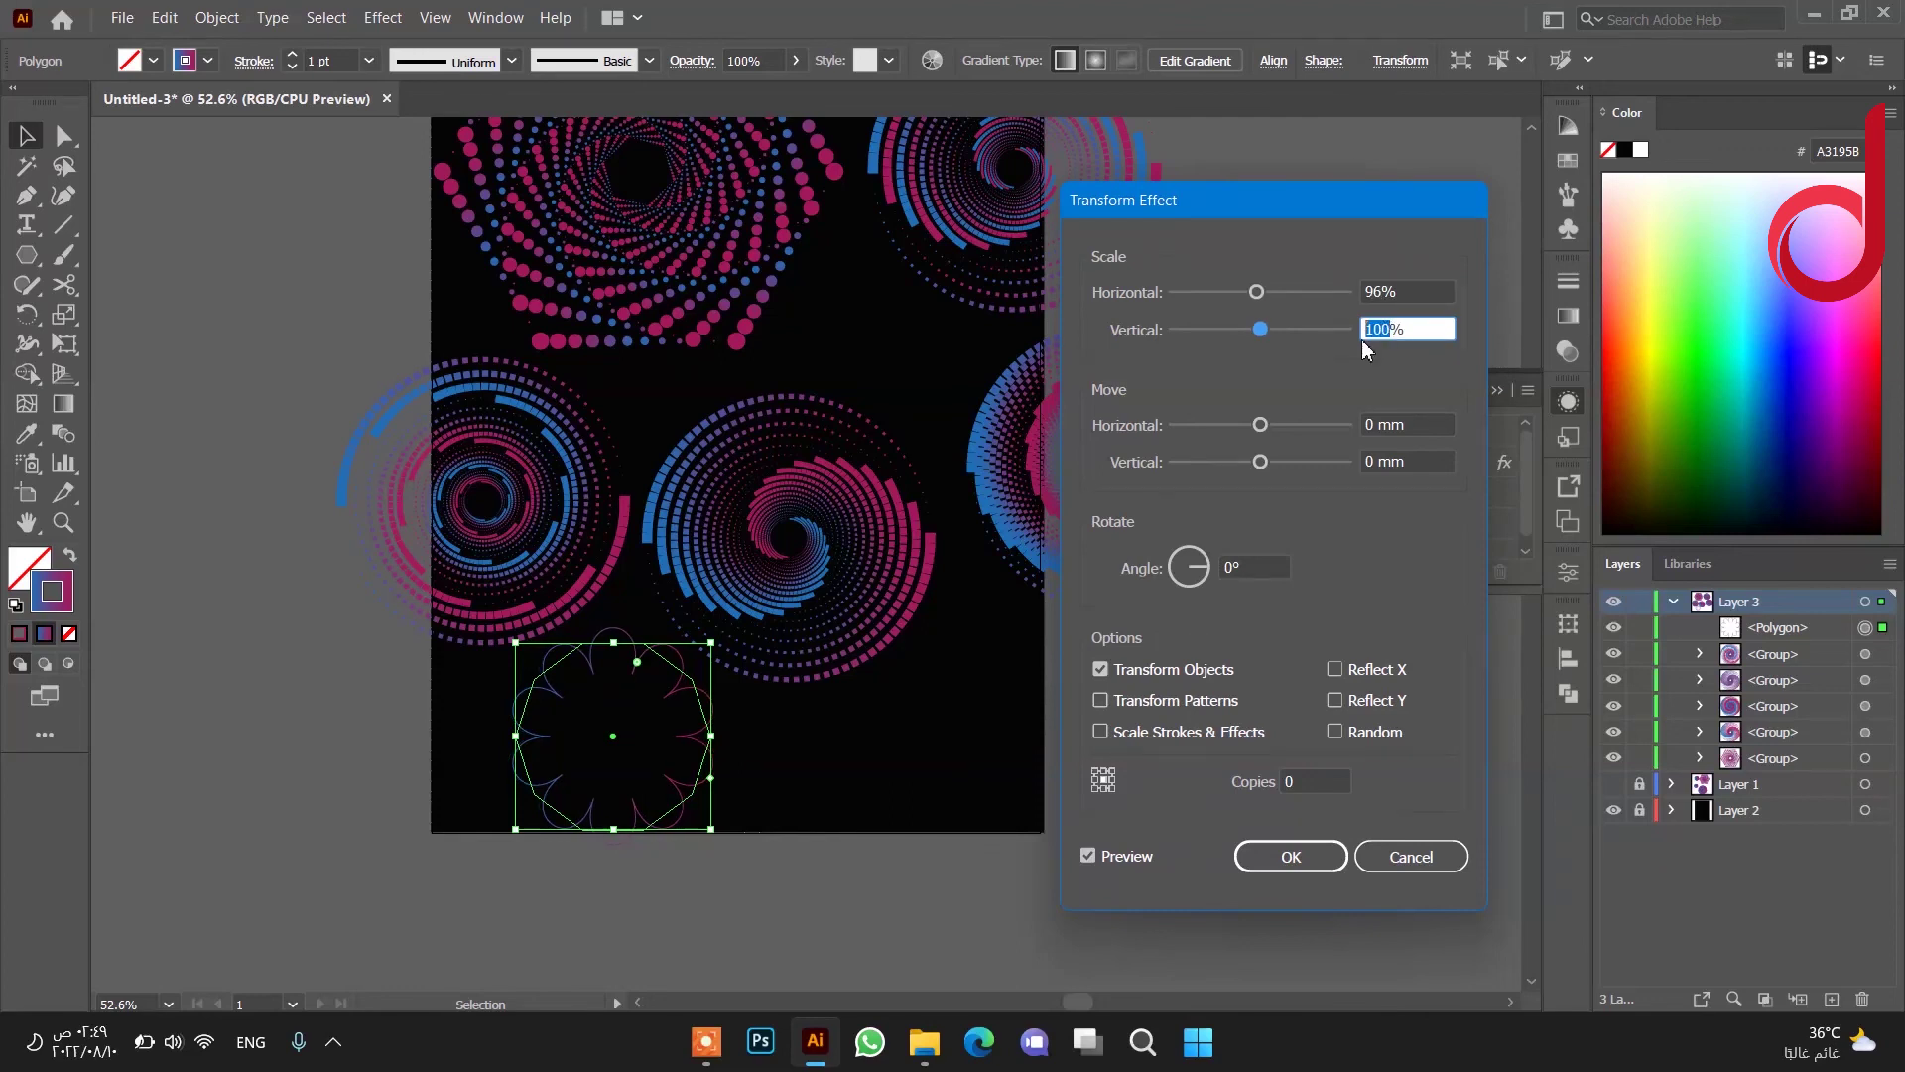
pyautogui.write('96')
# Set the Transform to 49 copies rotated -36°, apply it, and deselect.
pyautogui.click(1300, 781)
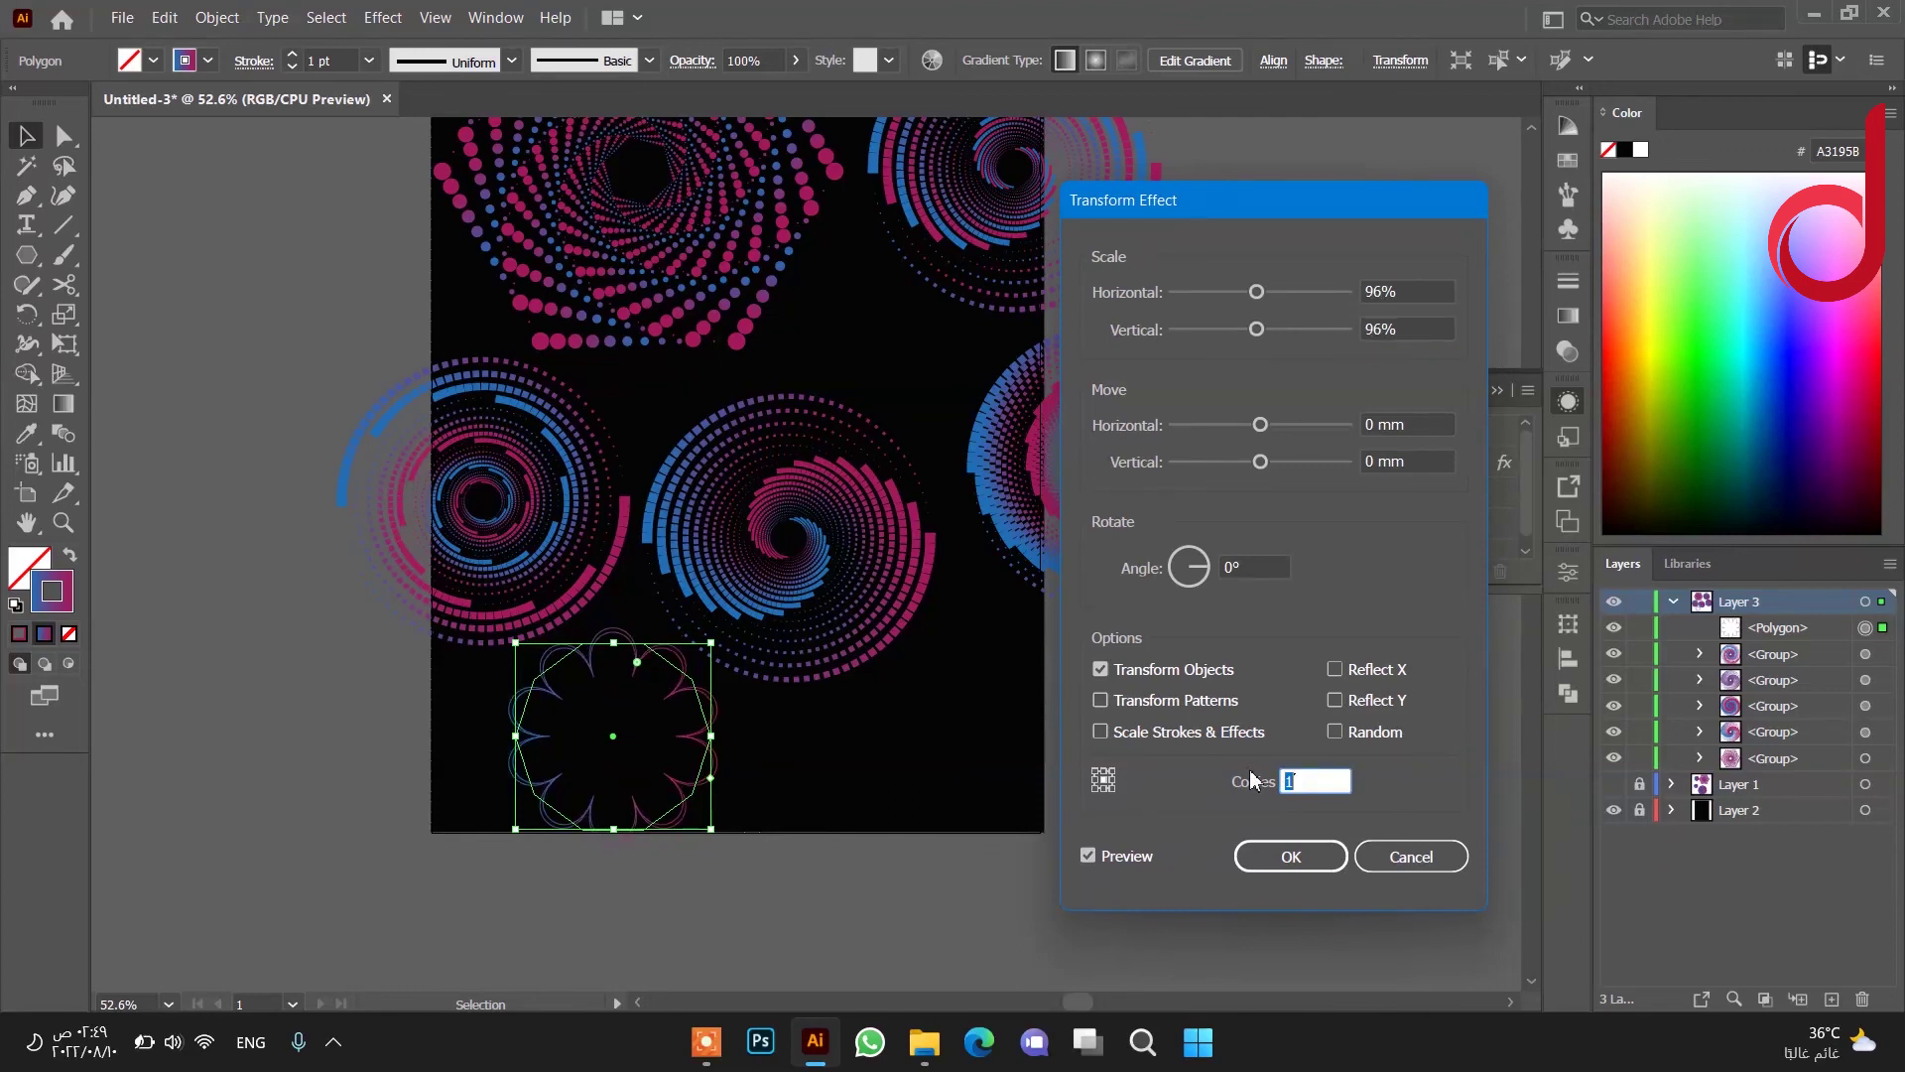
pyautogui.press('Up')
pyautogui.press('Up')
pyautogui.press('Up')
pyautogui.press('Up')
pyautogui.press('Up')
pyautogui.press('Up')
pyautogui.press('Up')
pyautogui.press('Up')
pyautogui.press('Up')
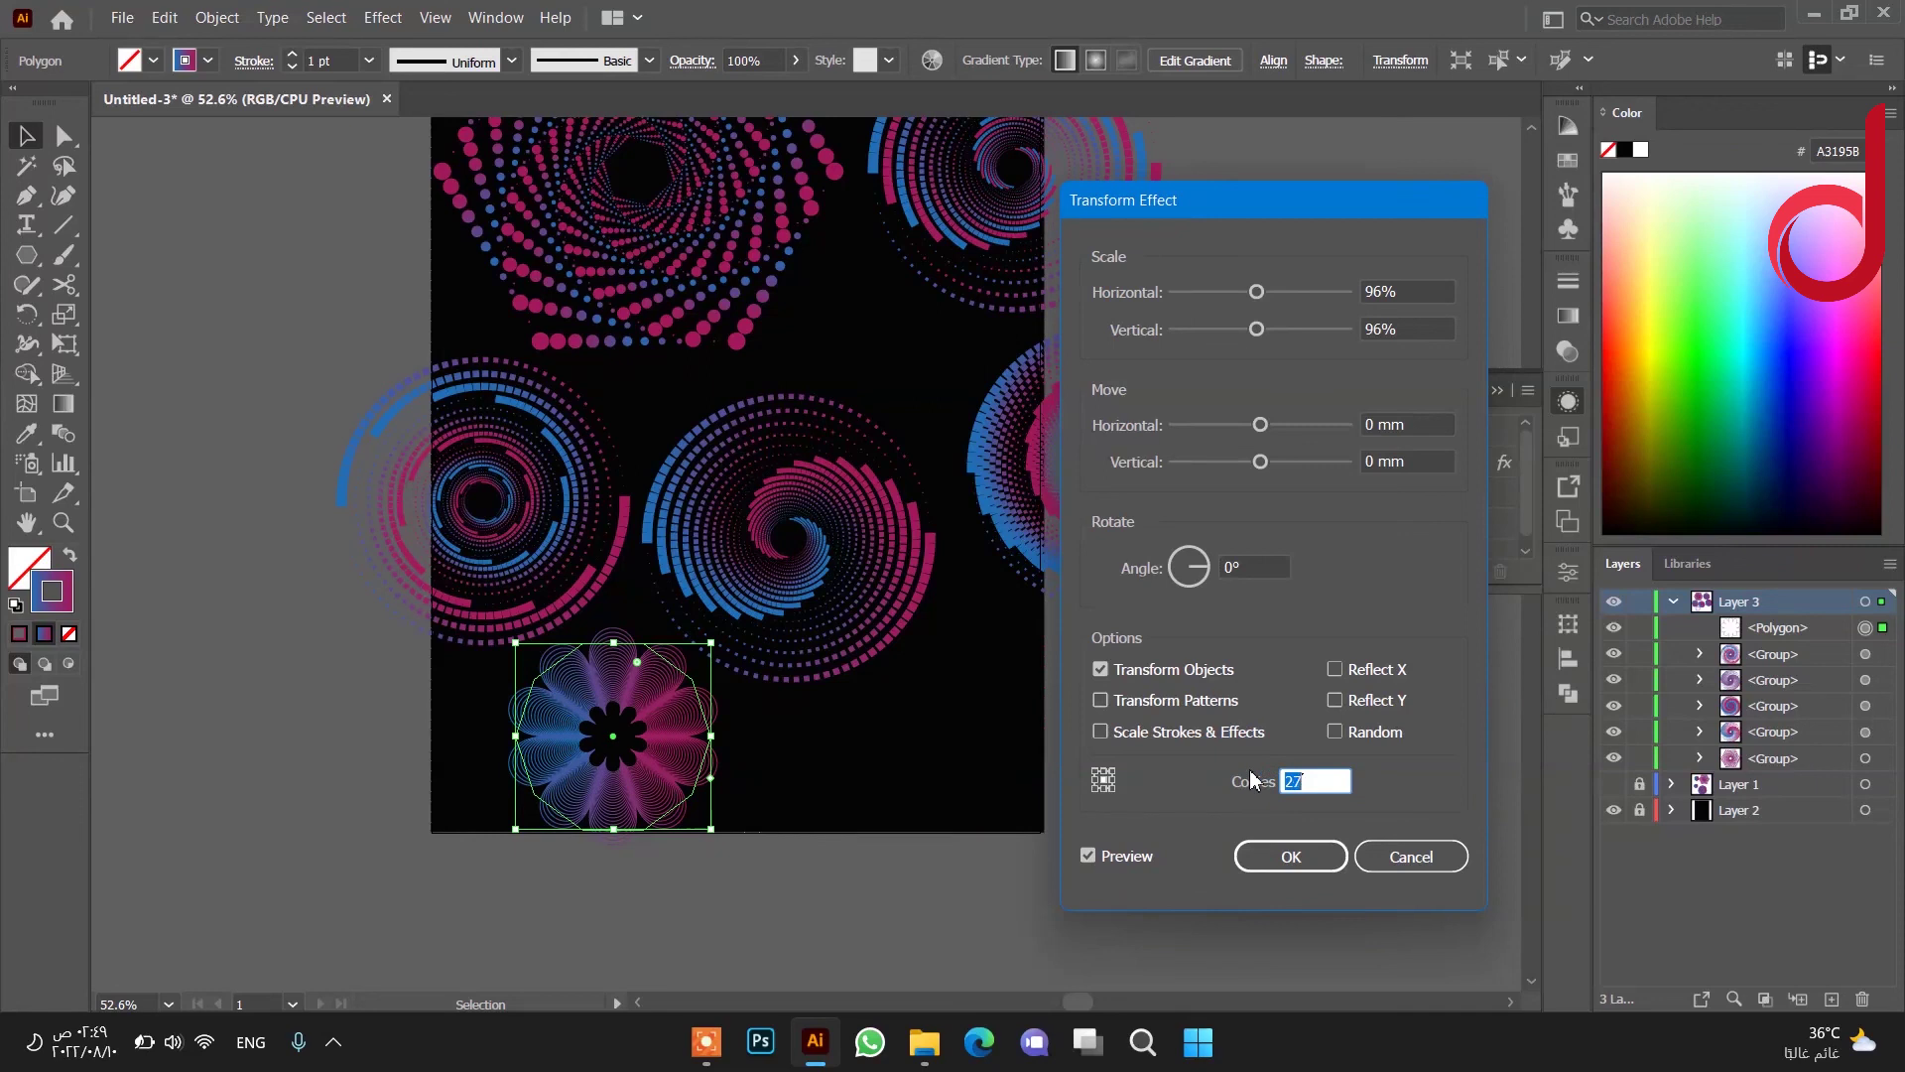
pyautogui.press('Up')
pyautogui.press('Up')
pyautogui.press('Up')
pyautogui.press('Up')
pyautogui.press('Up')
pyautogui.press('Up')
pyautogui.press('Up')
pyautogui.press('Up')
pyautogui.press('Up')
pyautogui.press('Up')
pyautogui.press('Up')
pyautogui.press('Up')
pyautogui.click(1231, 566)
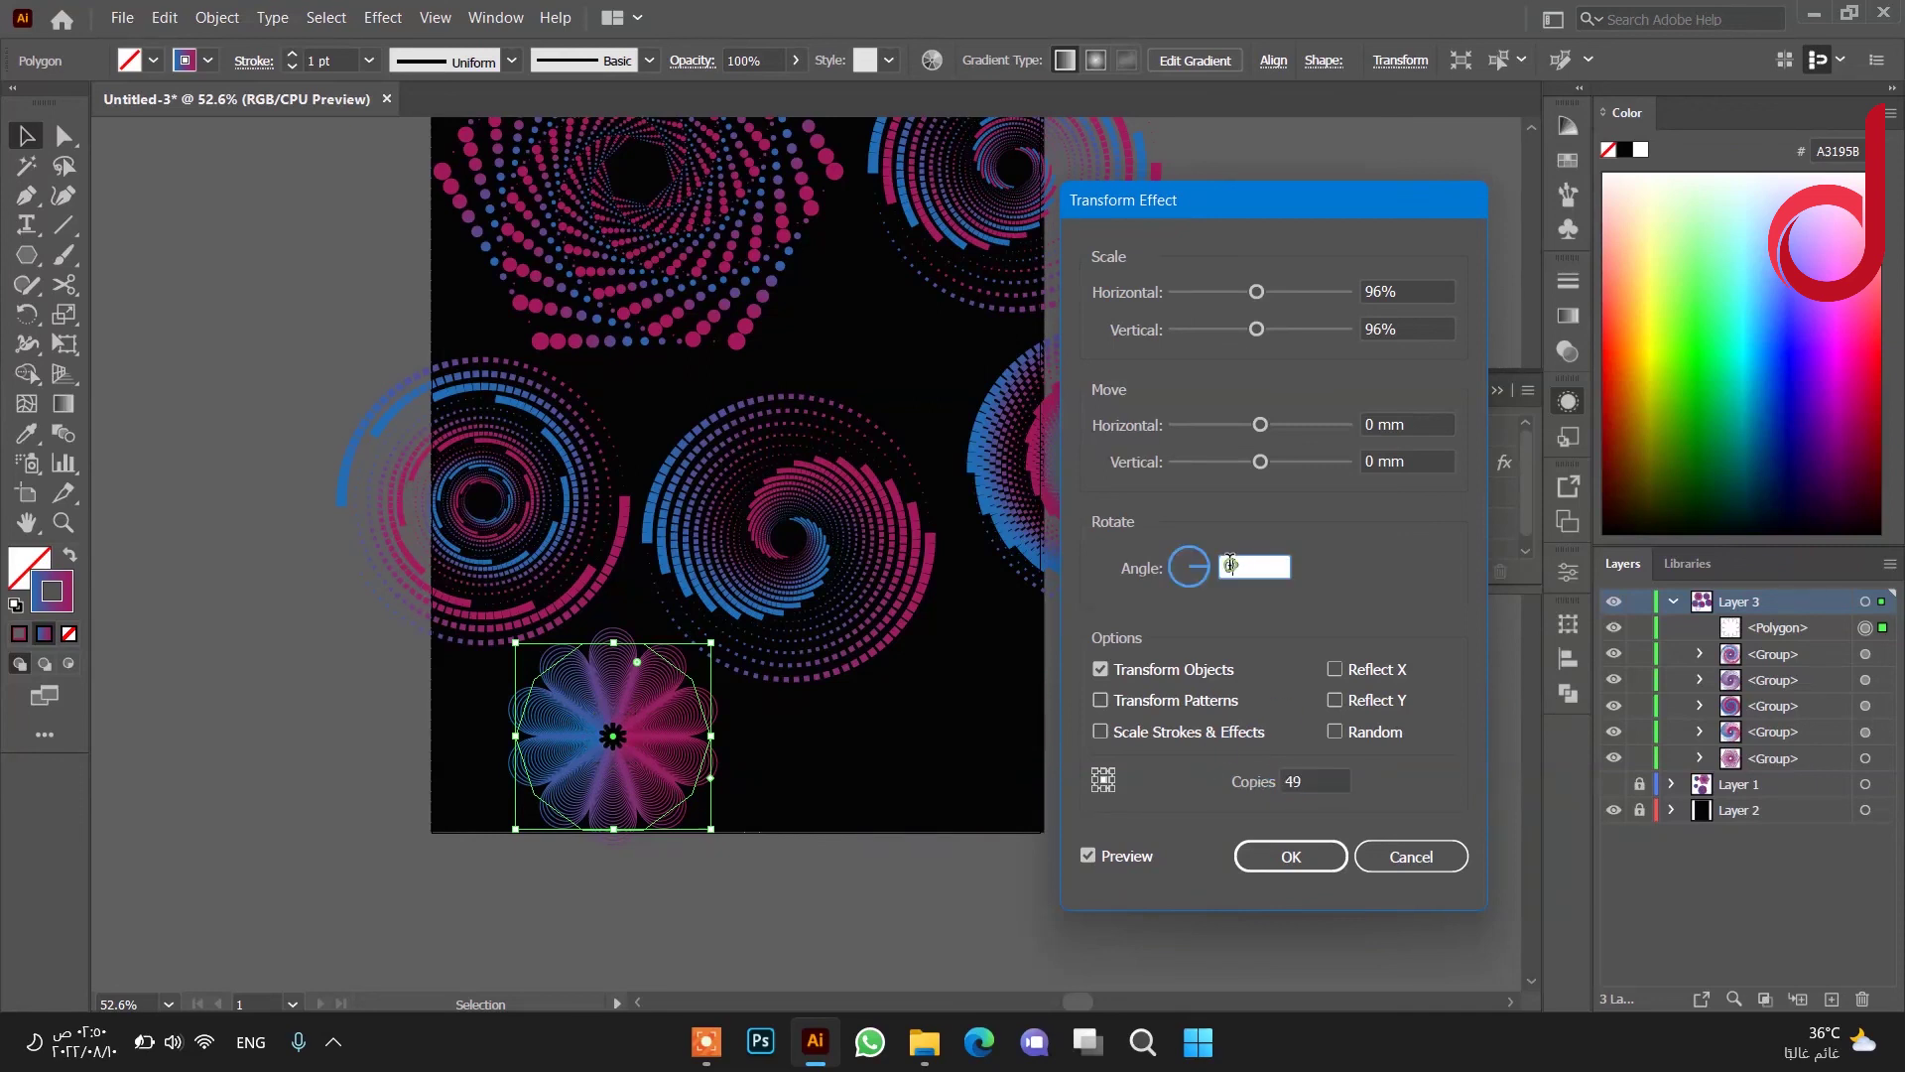
pyautogui.press('Up')
pyautogui.press('Up')
pyautogui.press('Up')
pyautogui.press('Up')
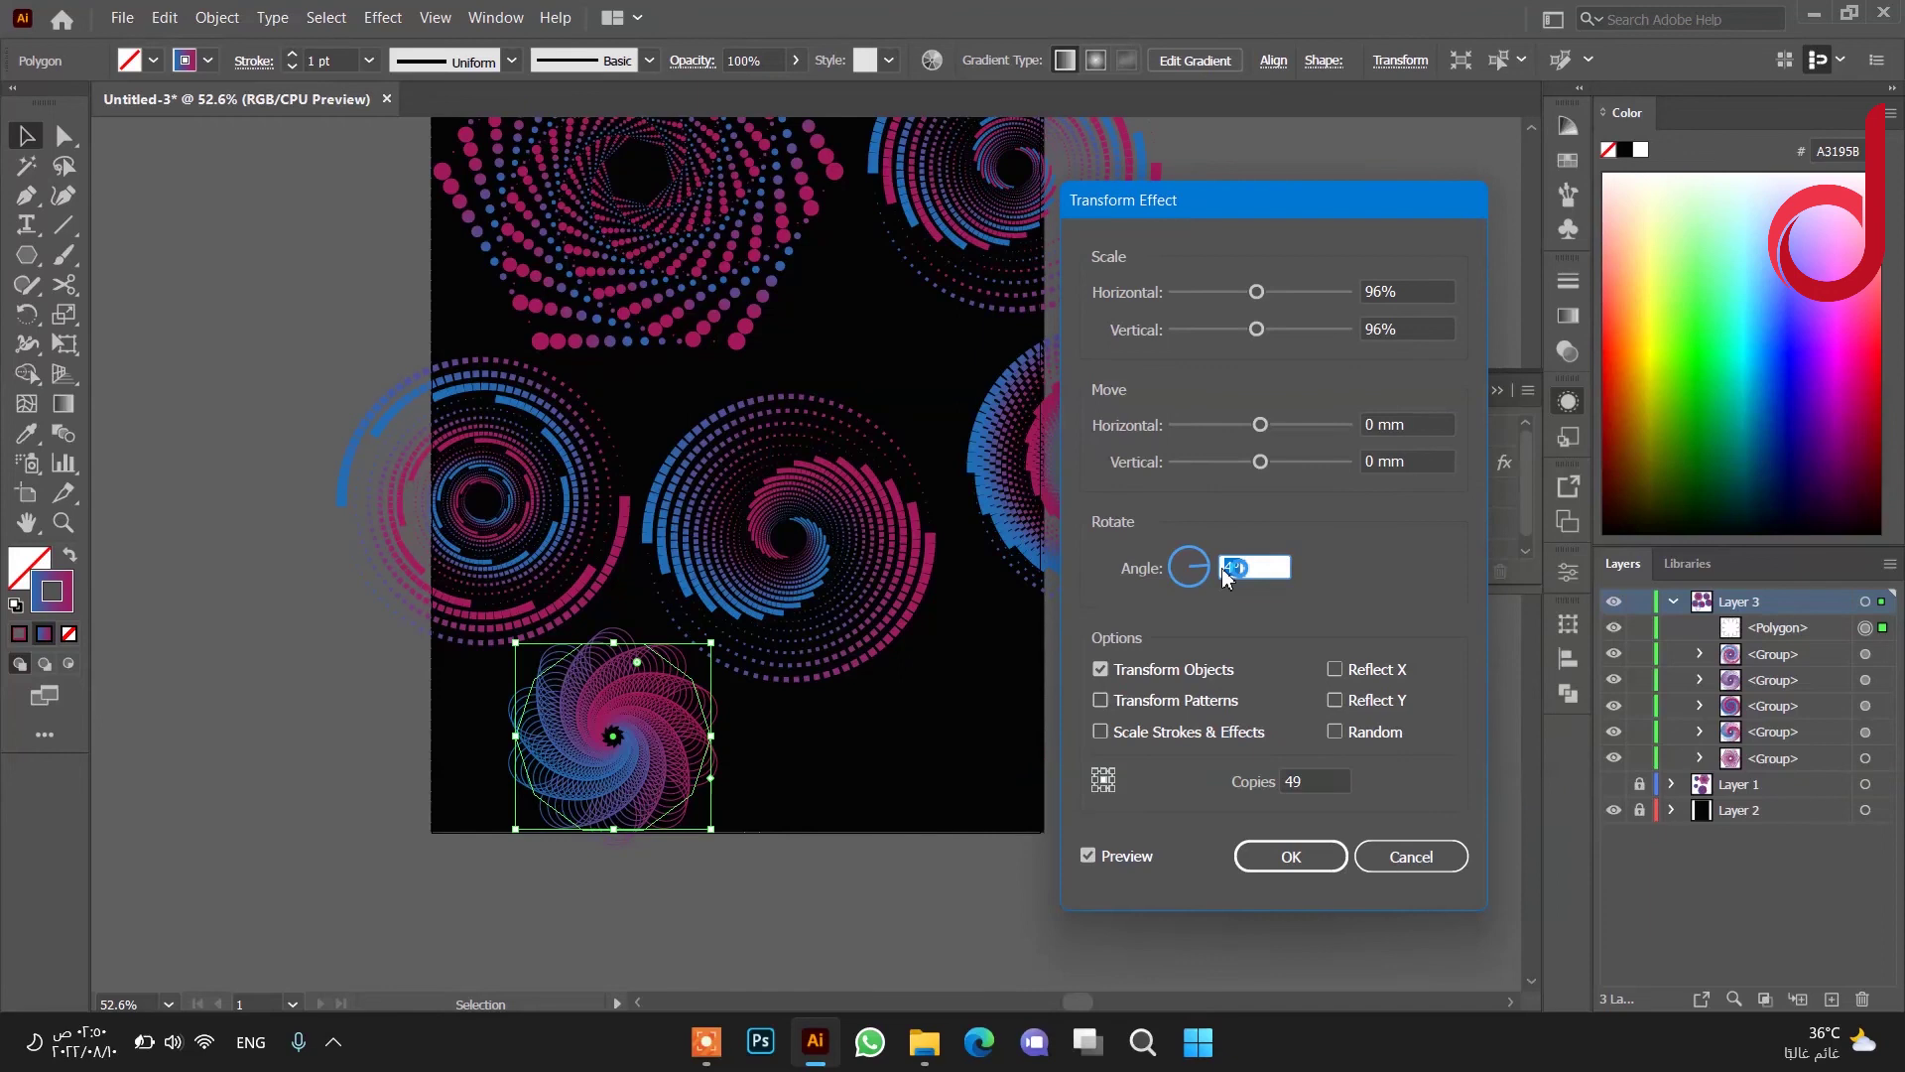
pyautogui.press('Up')
pyautogui.press('Down')
pyautogui.press('Down')
pyautogui.press('Down')
pyautogui.press('Down')
pyautogui.press('Down')
pyautogui.press('Down')
pyautogui.press('Down')
pyautogui.press('Down')
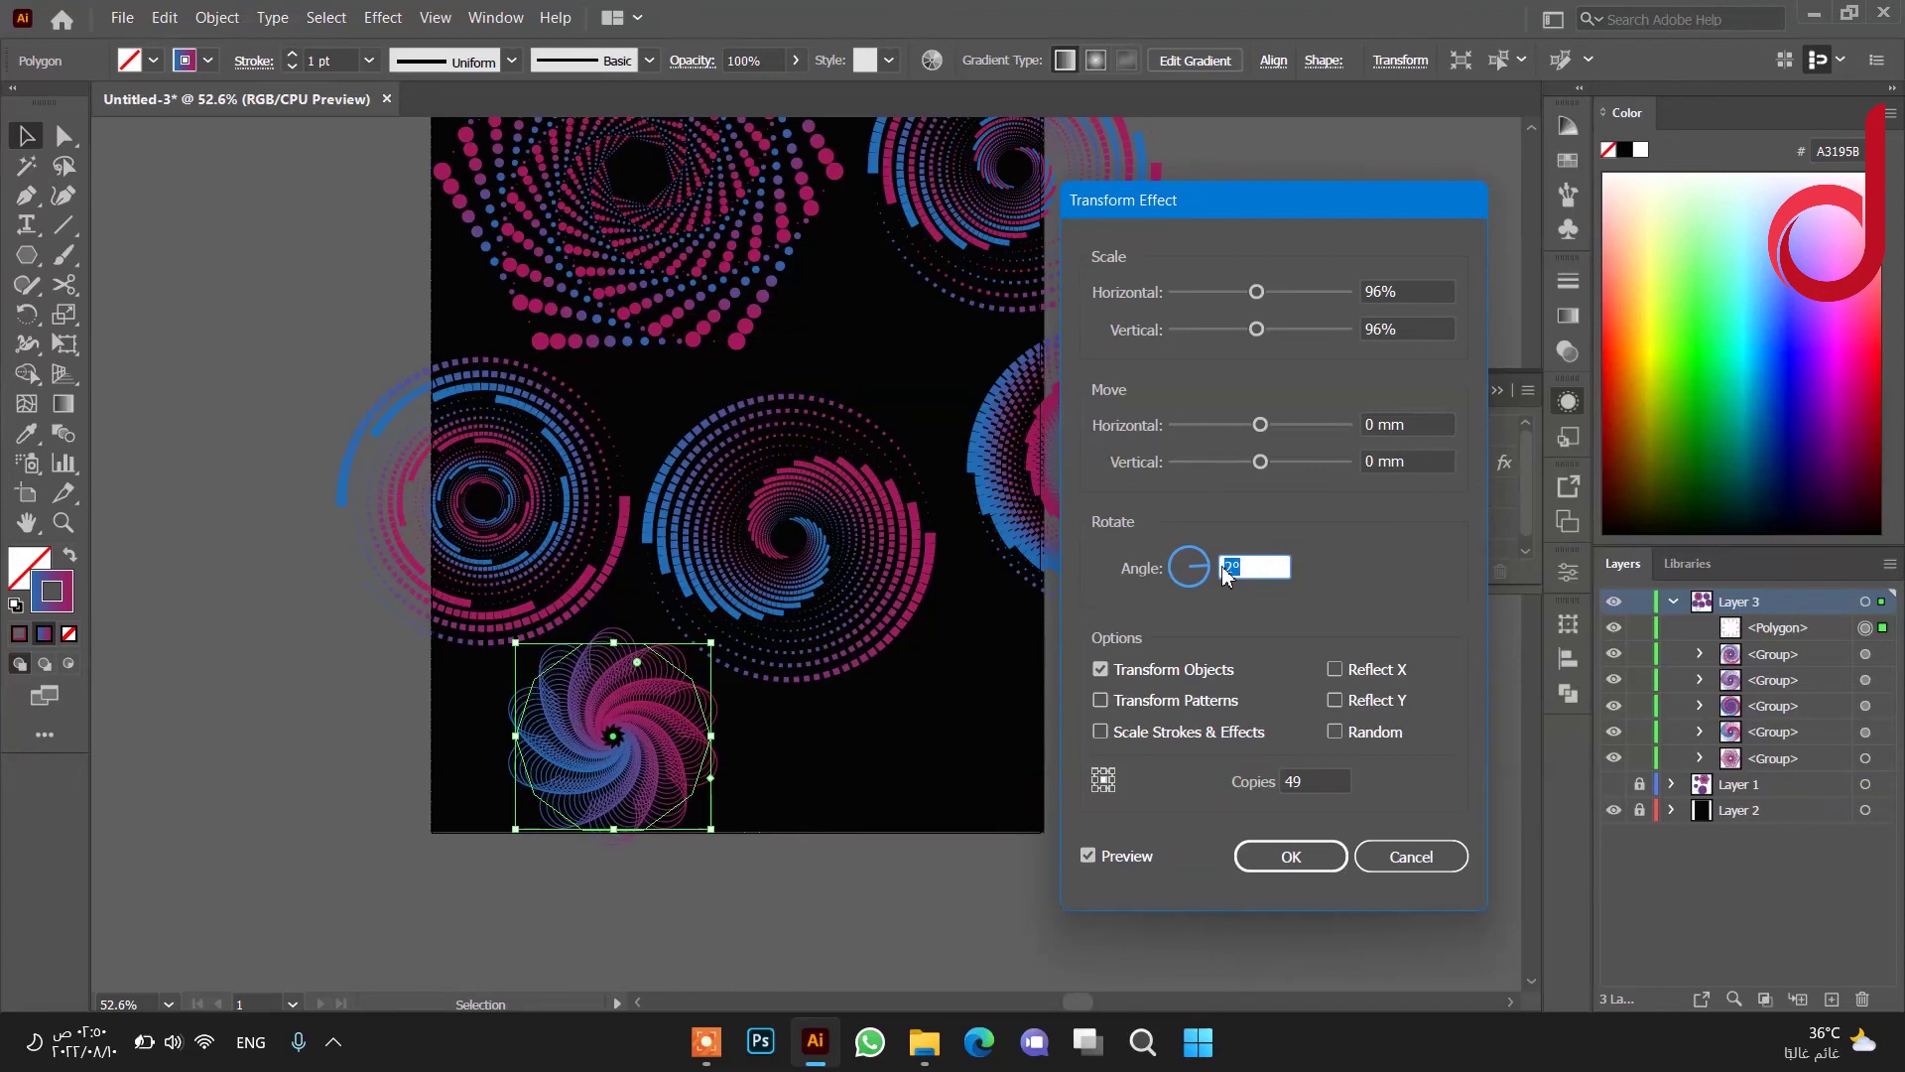
pyautogui.press('Down')
pyautogui.press('Down')
pyautogui.press('Down')
pyautogui.press('Down')
pyautogui.press('Down')
pyautogui.press('Down')
pyautogui.press('Down')
pyautogui.press('Down')
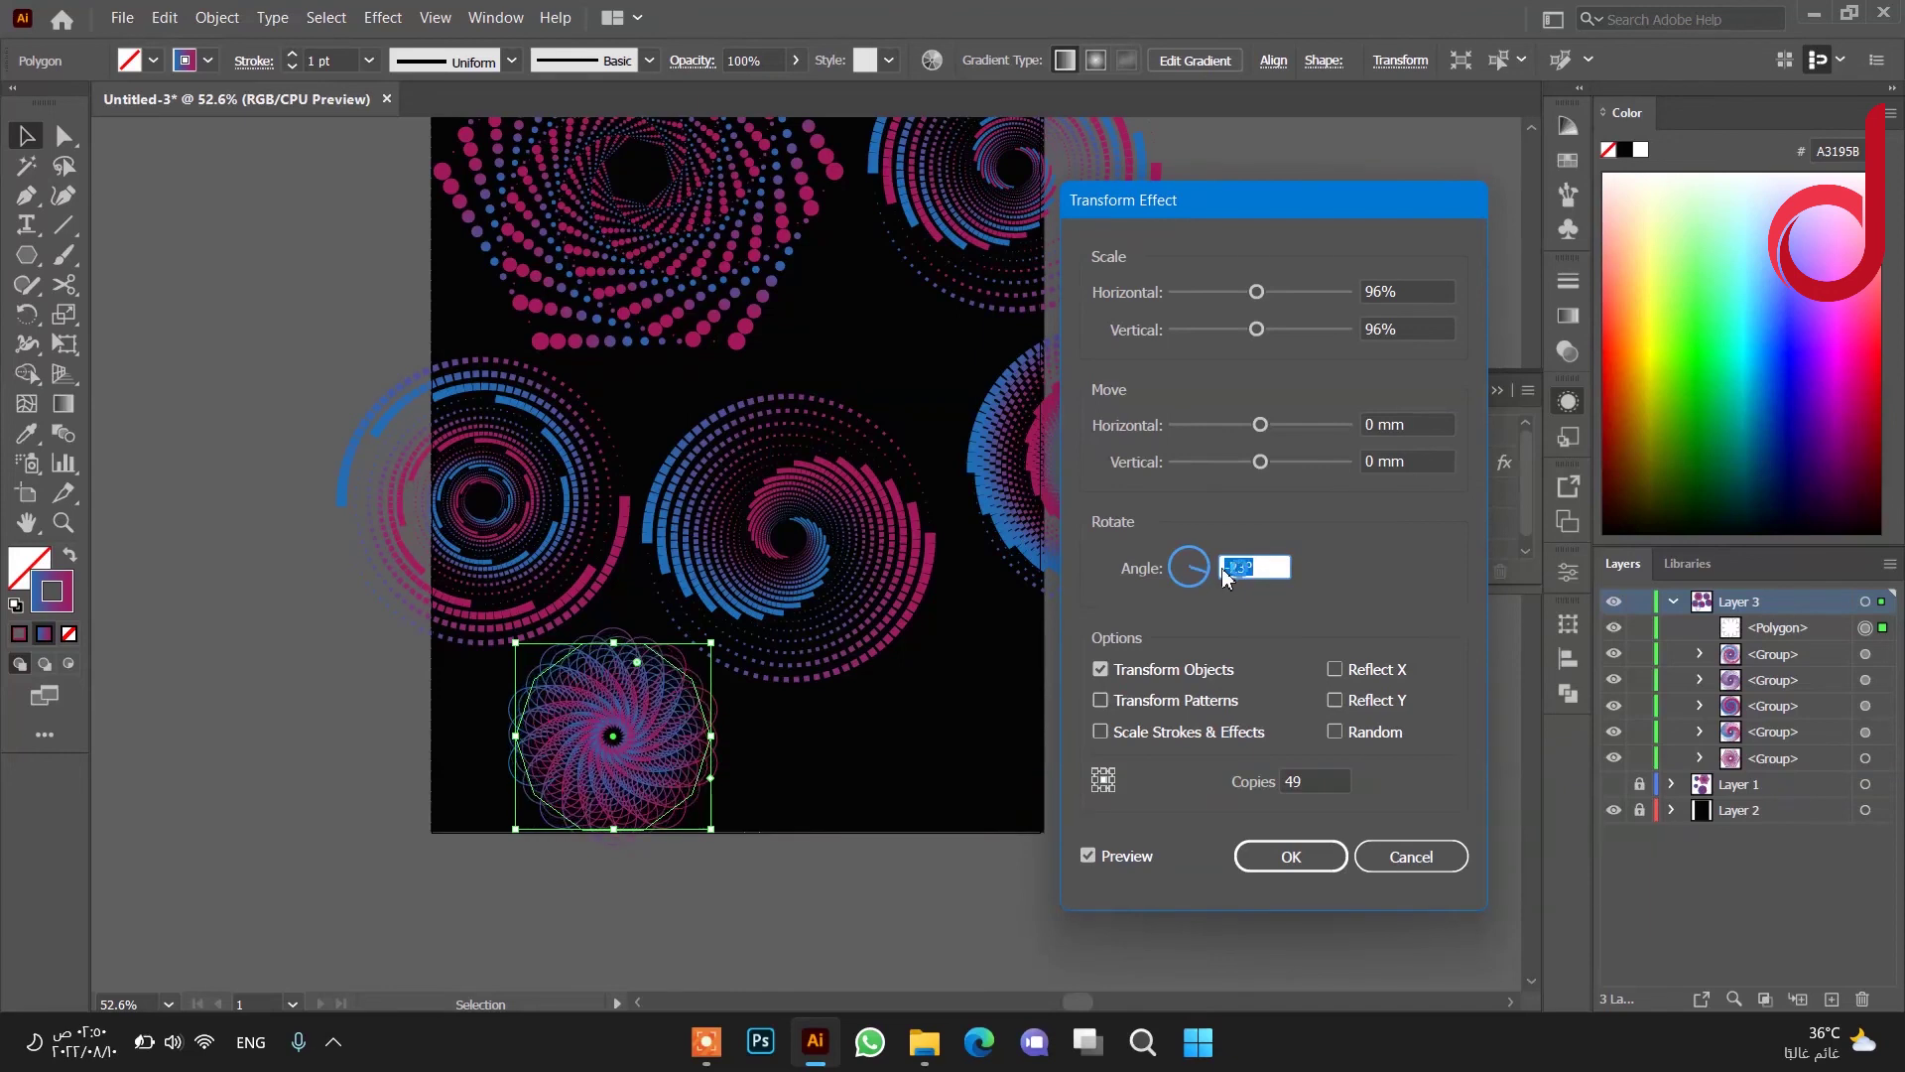
pyautogui.press('Down')
pyautogui.press('Down')
pyautogui.press('Down')
pyautogui.click(1285, 859)
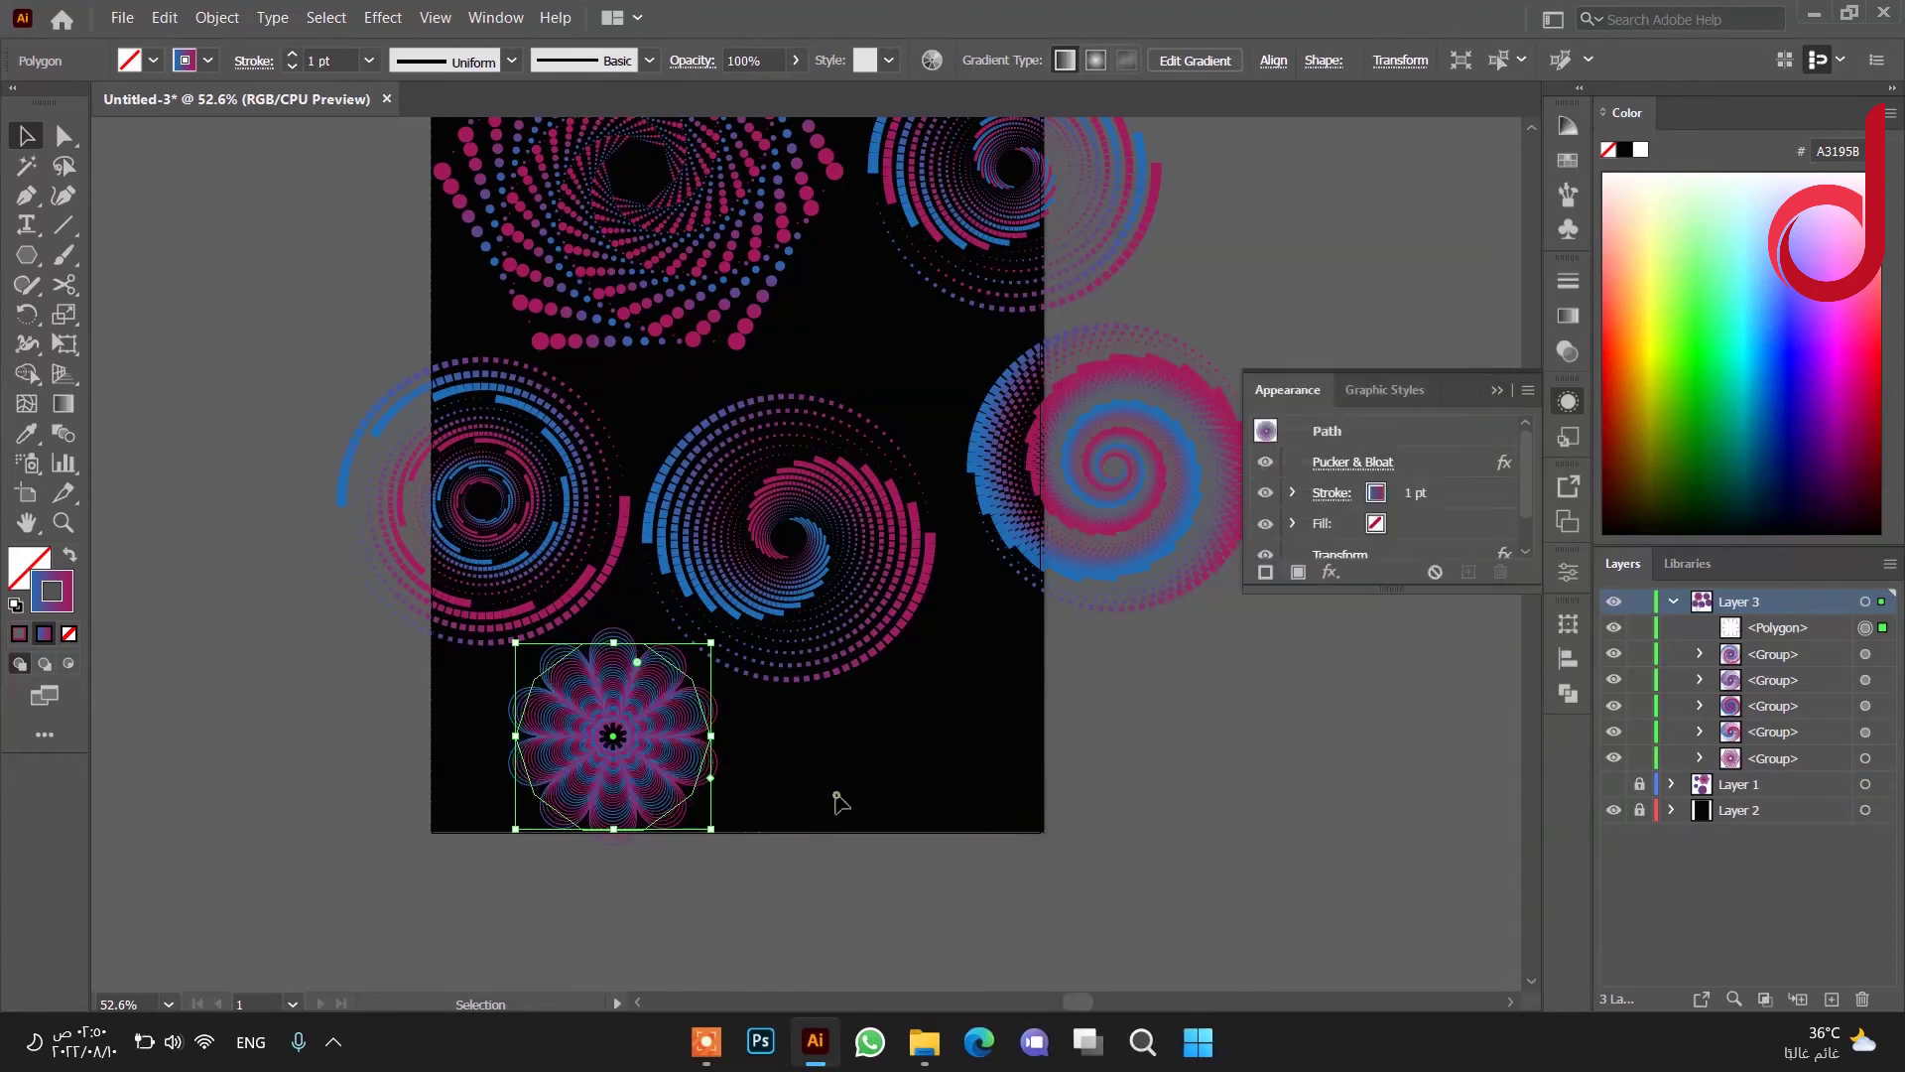
pyautogui.click(836, 795)
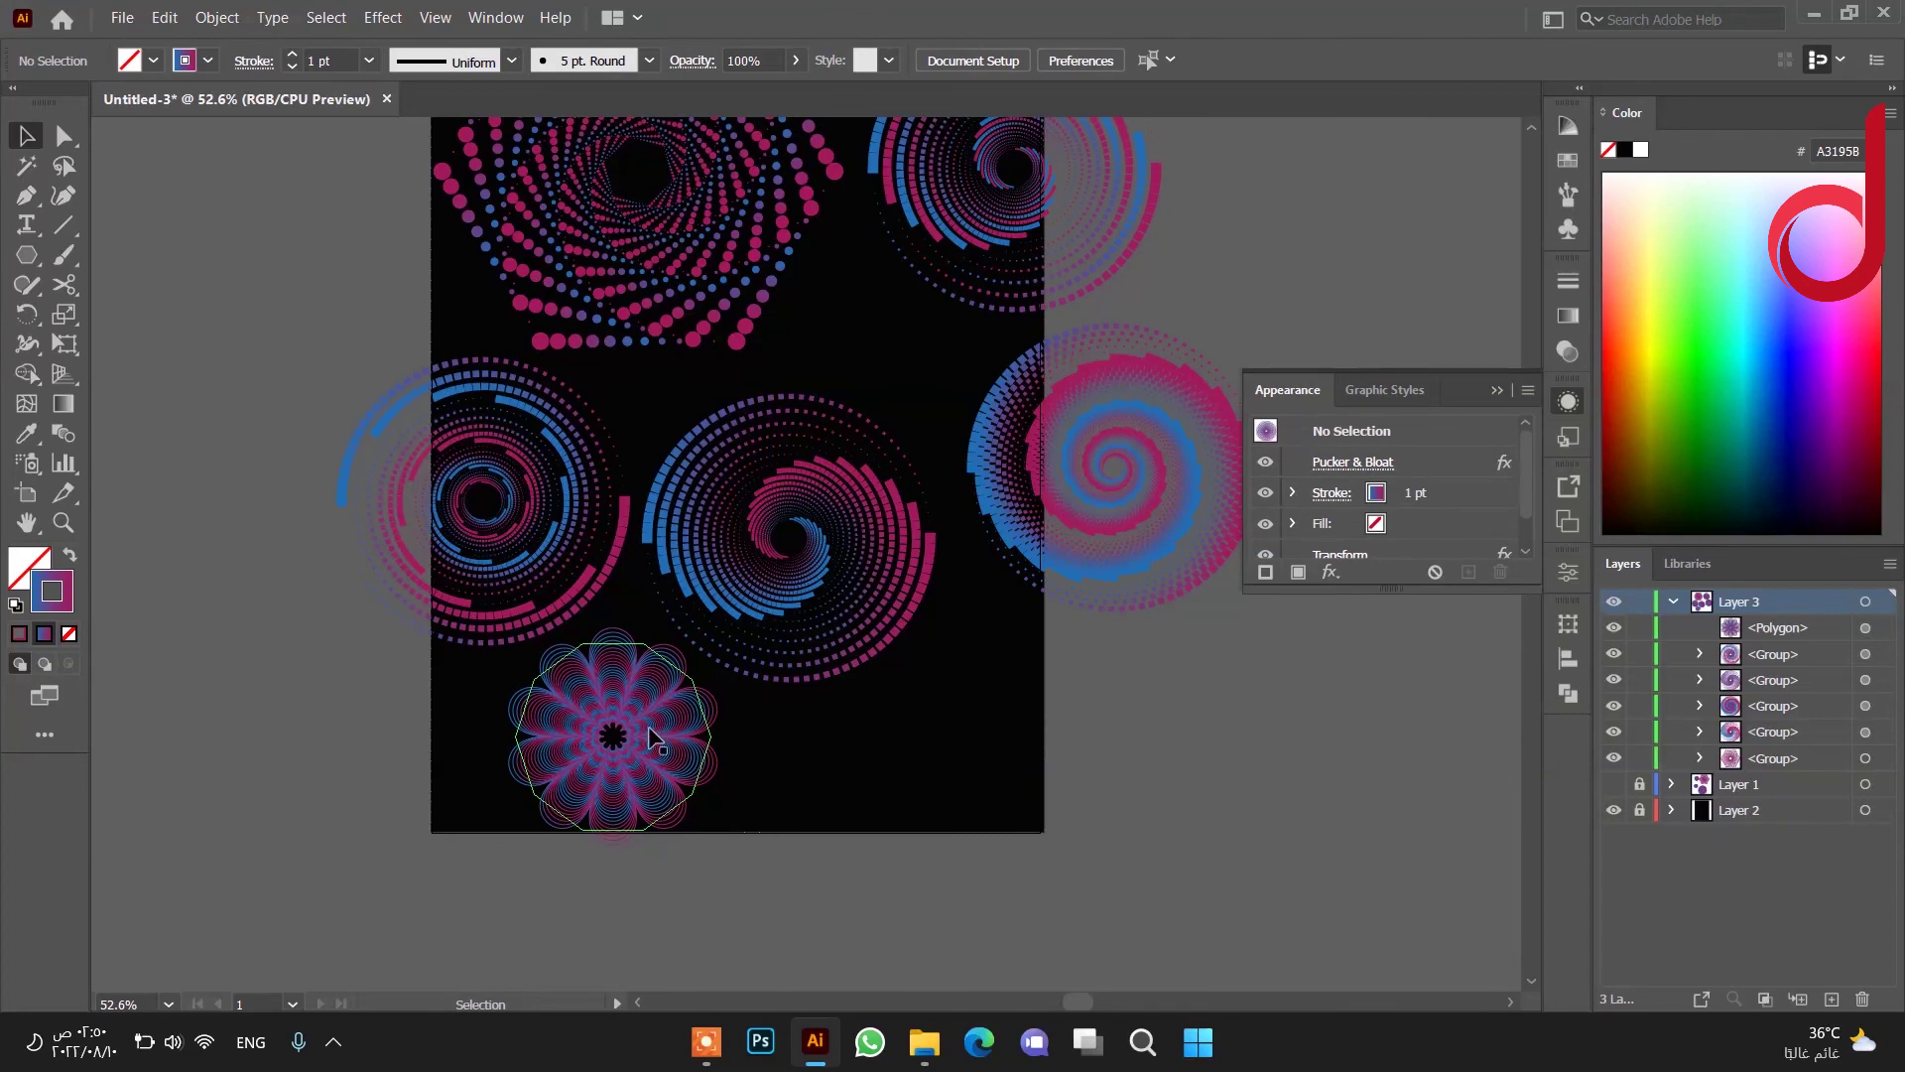
# Alt-drag a flower copy to the right, make it a radial gradient, and select its Transform effect.
pyautogui.moveTo(624, 736); pyautogui.dragTo(944, 735)
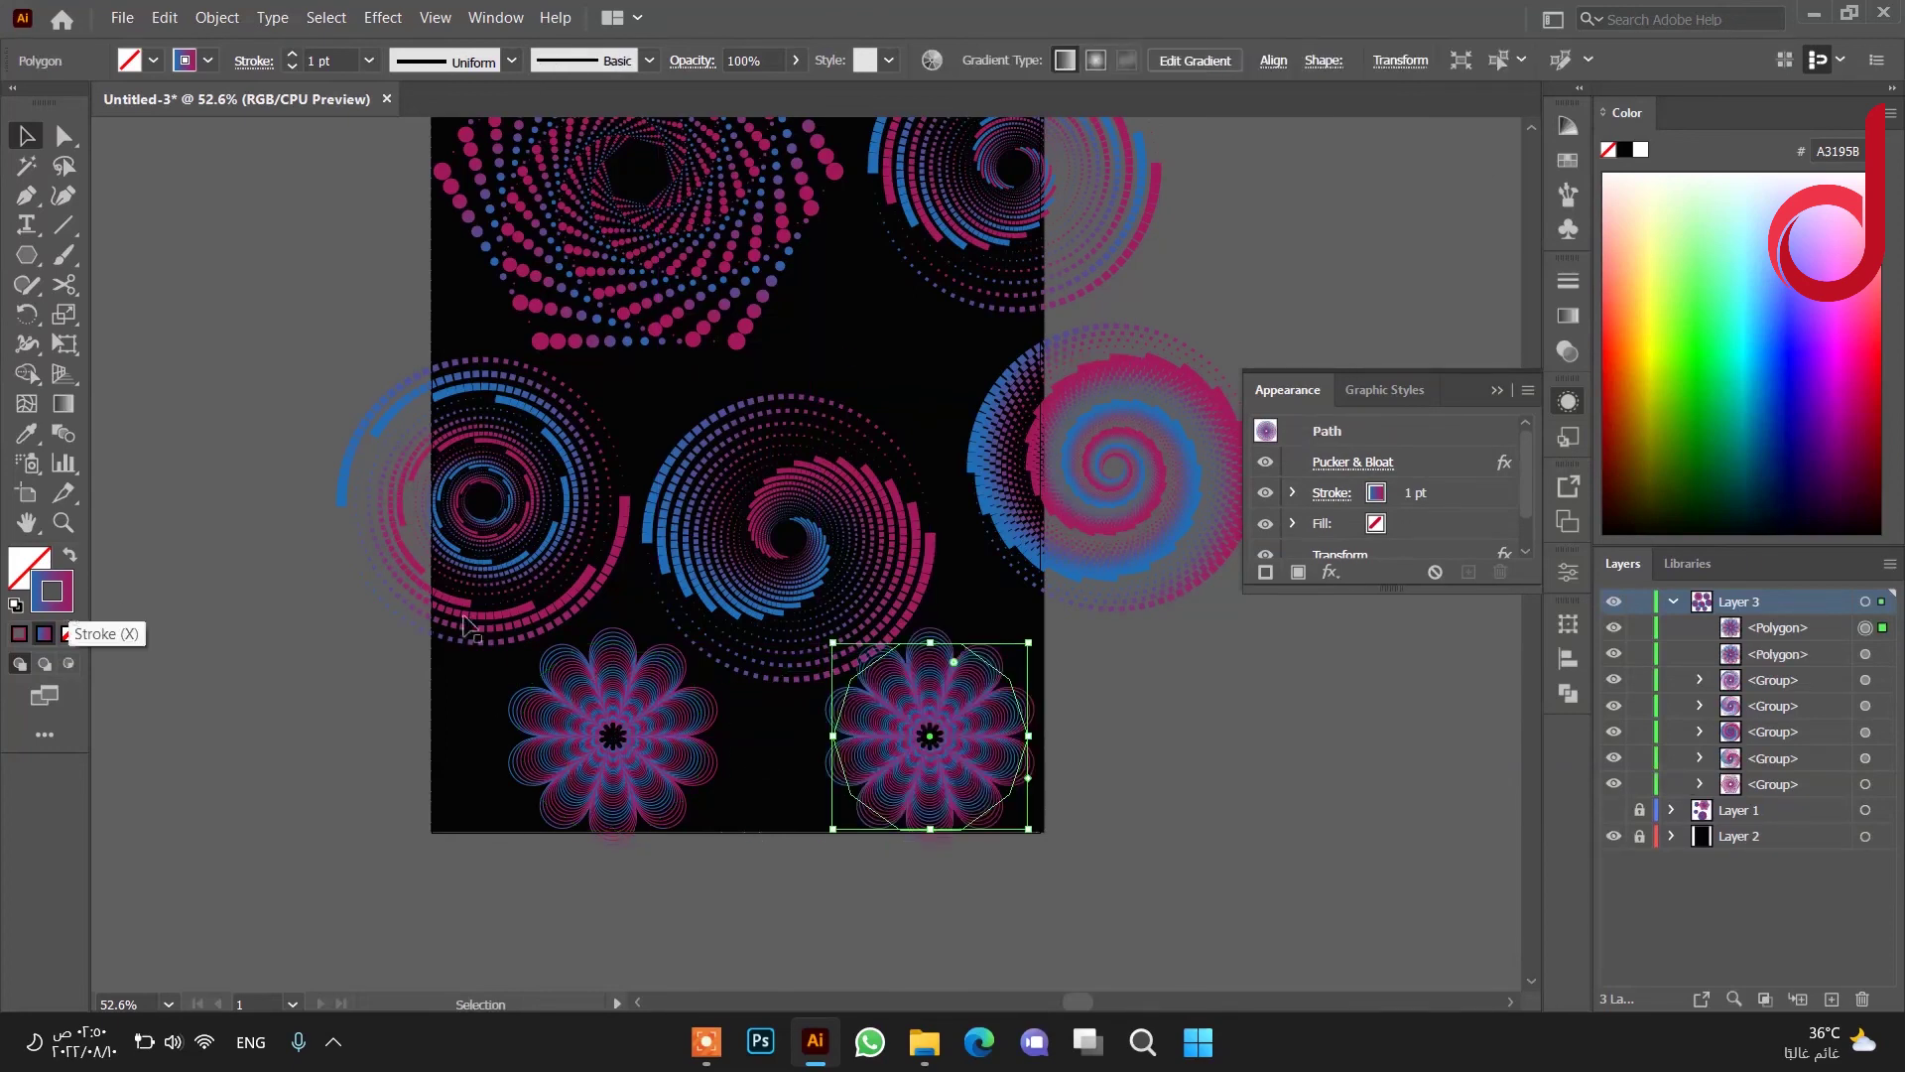
pyautogui.click(1566, 313)
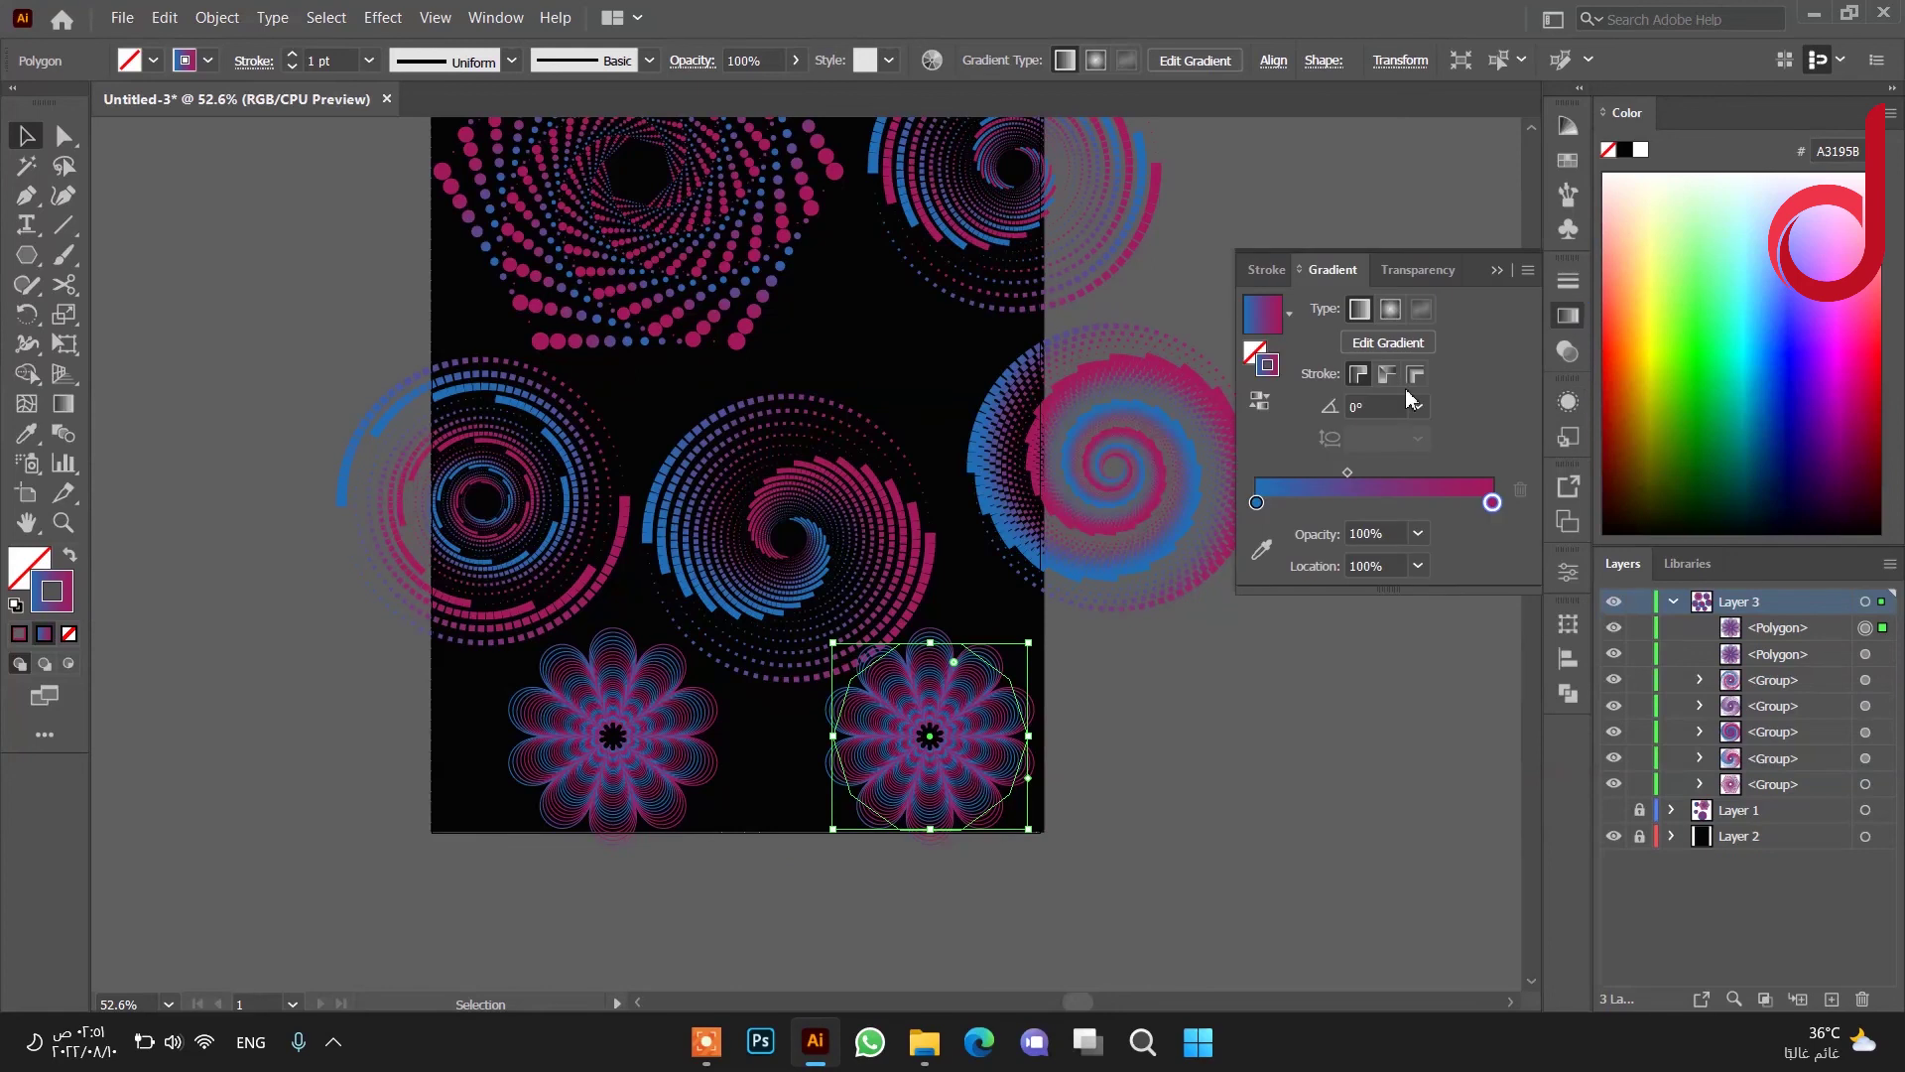
pyautogui.click(1387, 310)
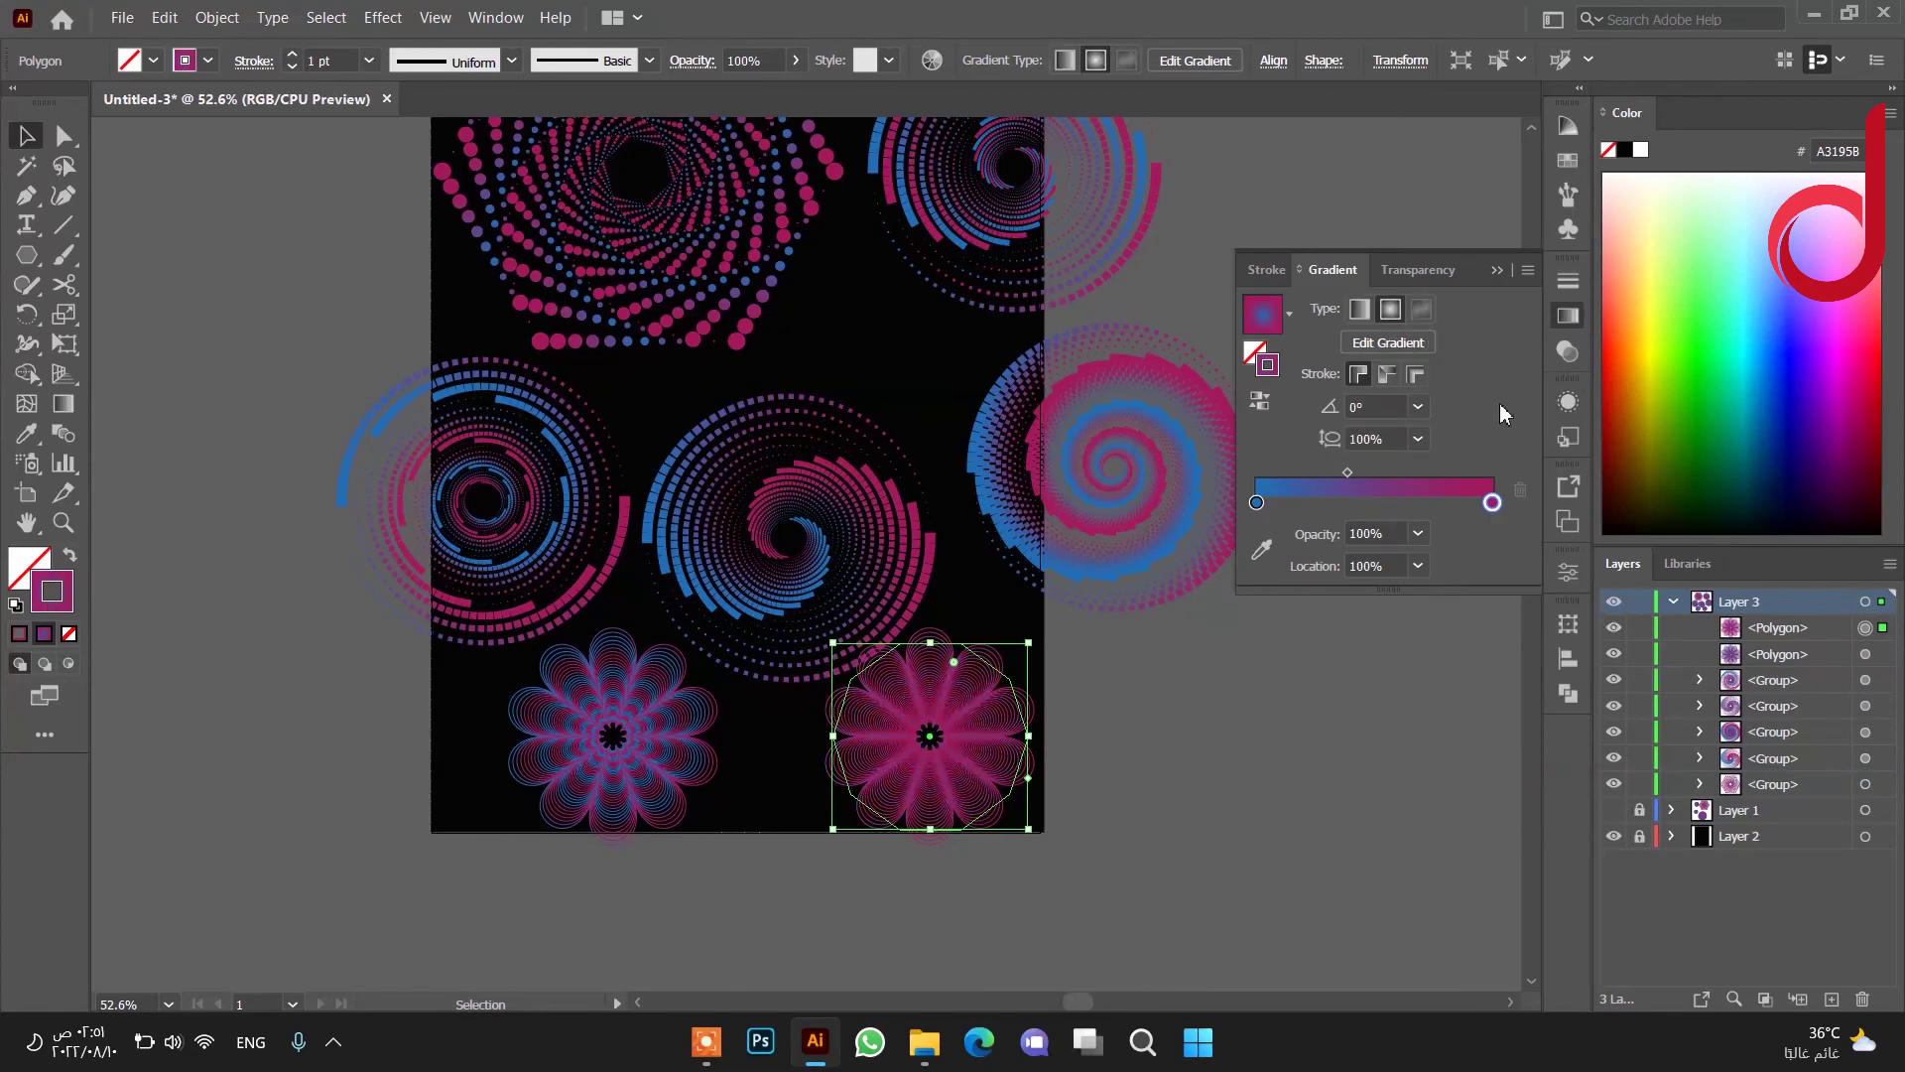
pyautogui.click(1567, 355)
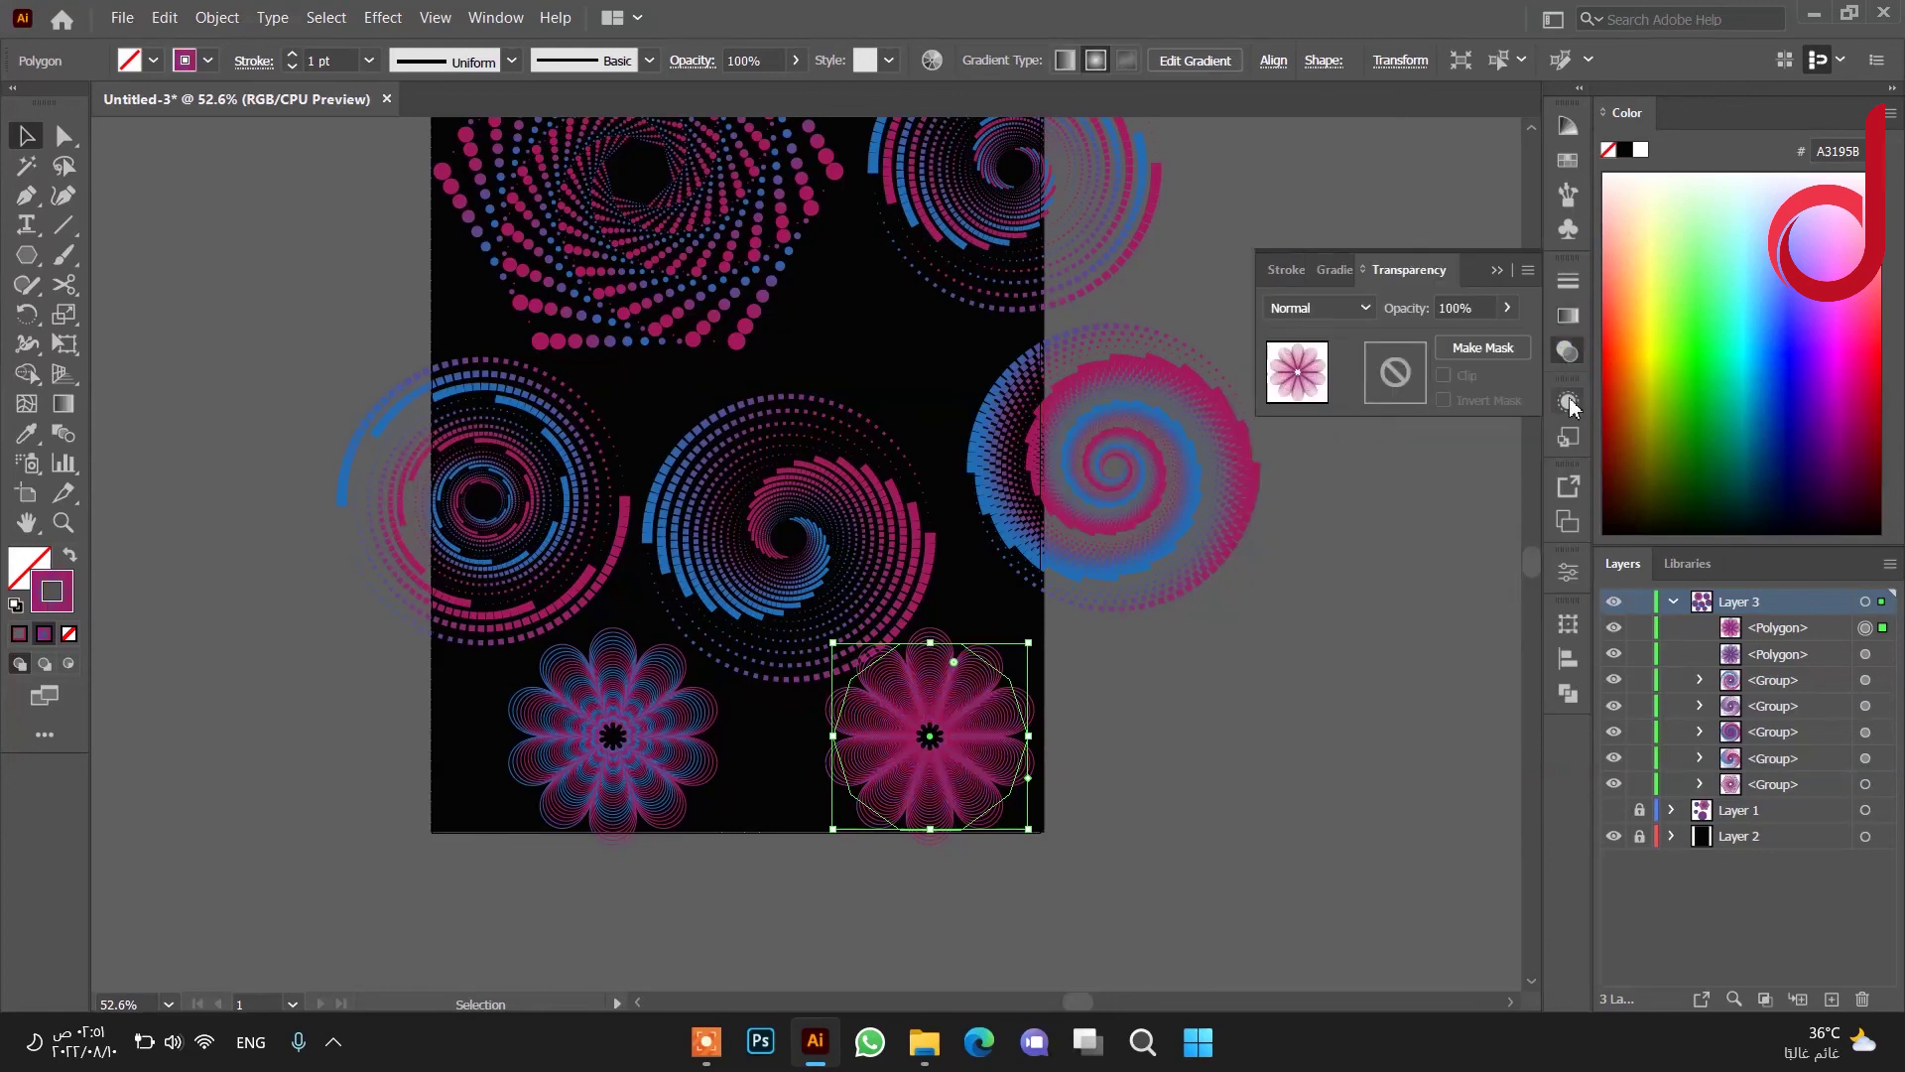
pyautogui.click(1568, 401)
pyautogui.scroll(-1, 1439, 514)
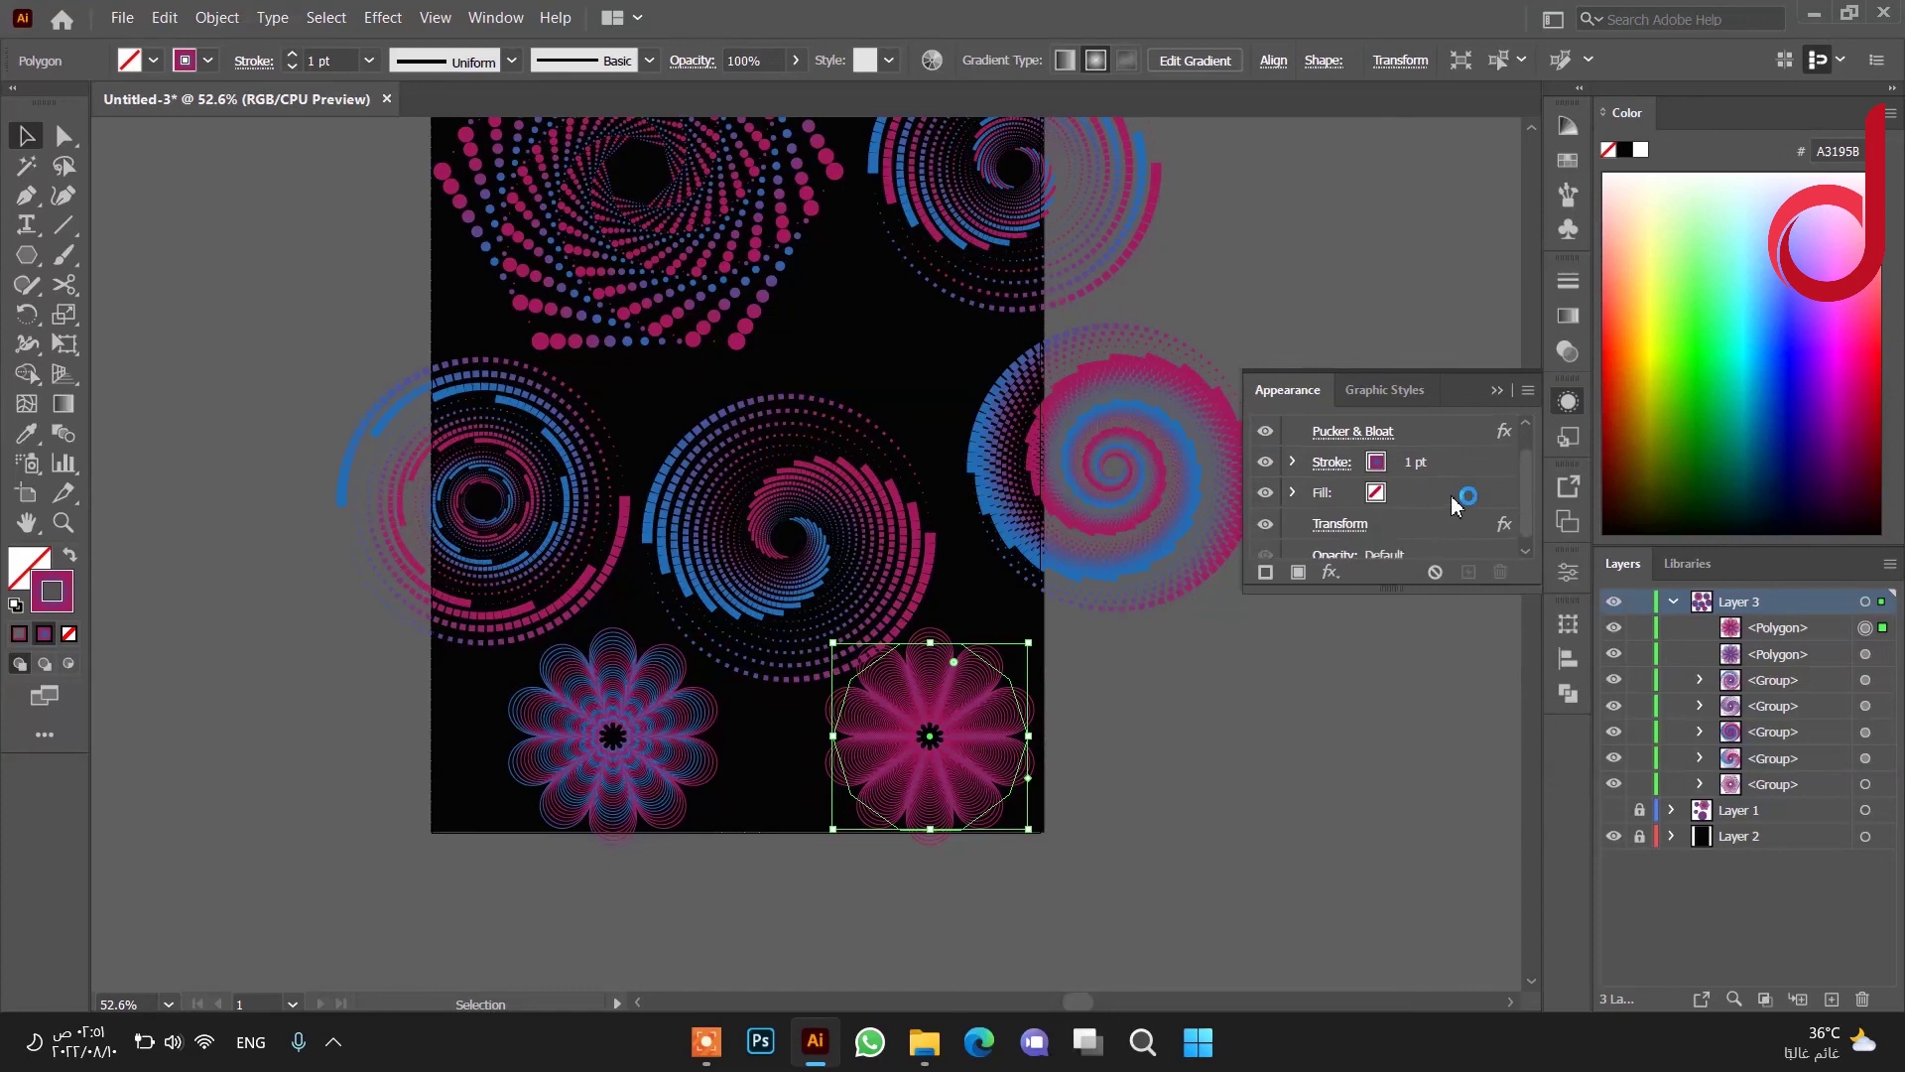
pyautogui.click(1449, 524)
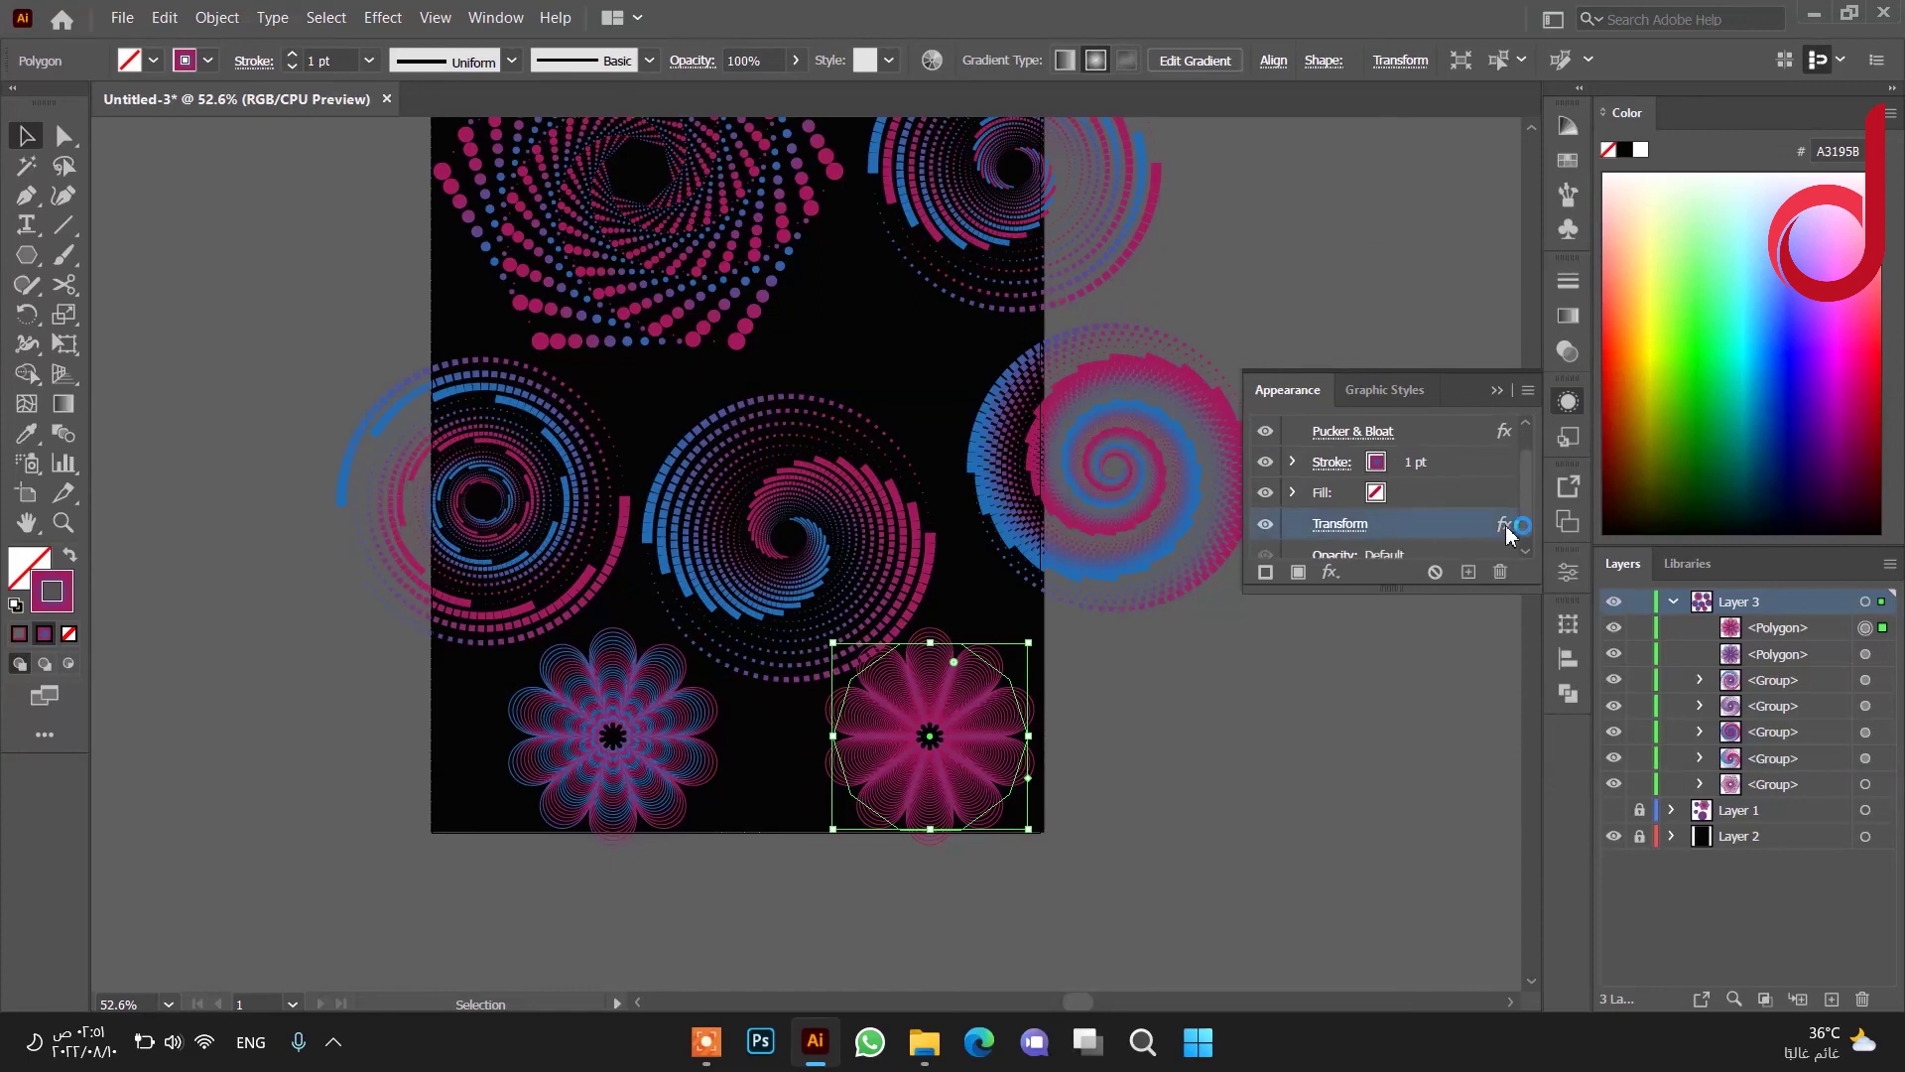
# Edit the copy's Transform to a 145° angle with Reflect X/Y and Random unchecked.
pyautogui.click(1495, 529)
pyautogui.click(1337, 669)
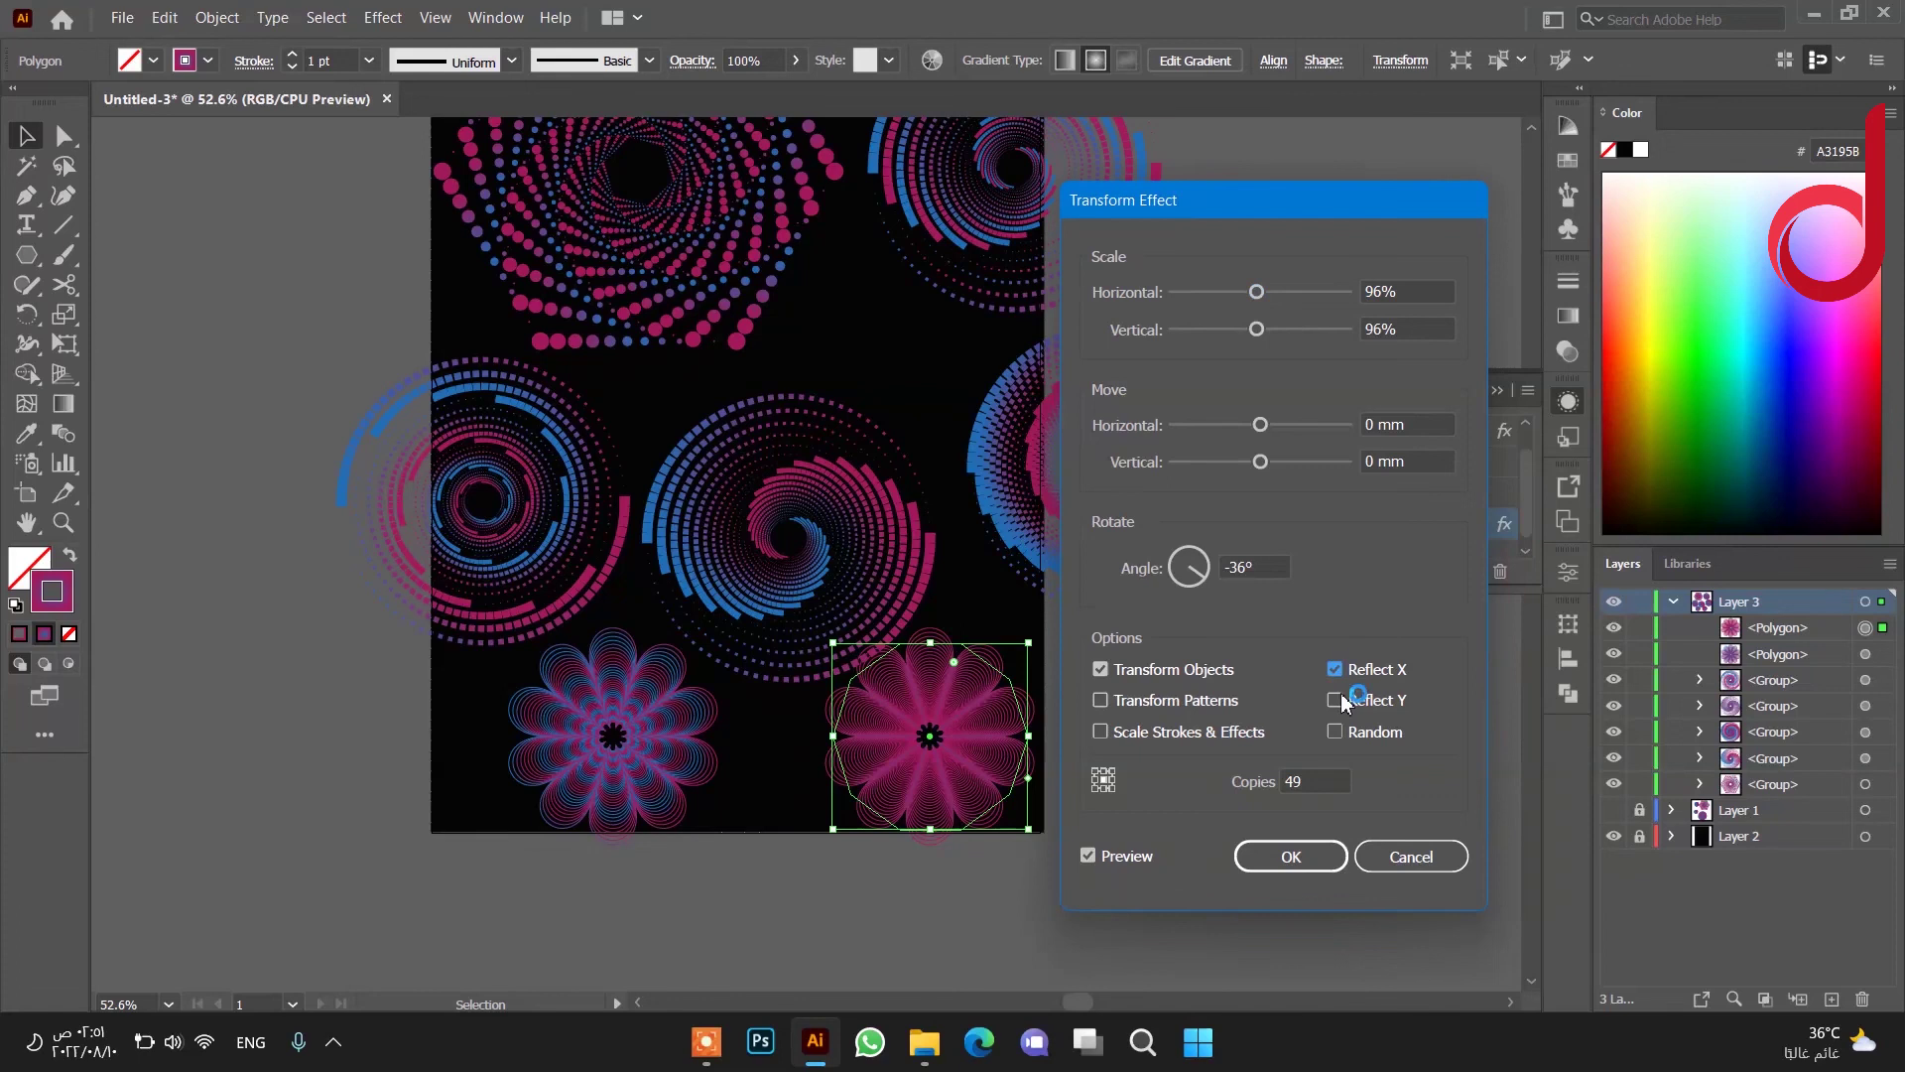
pyautogui.click(1336, 701)
pyautogui.click(1334, 732)
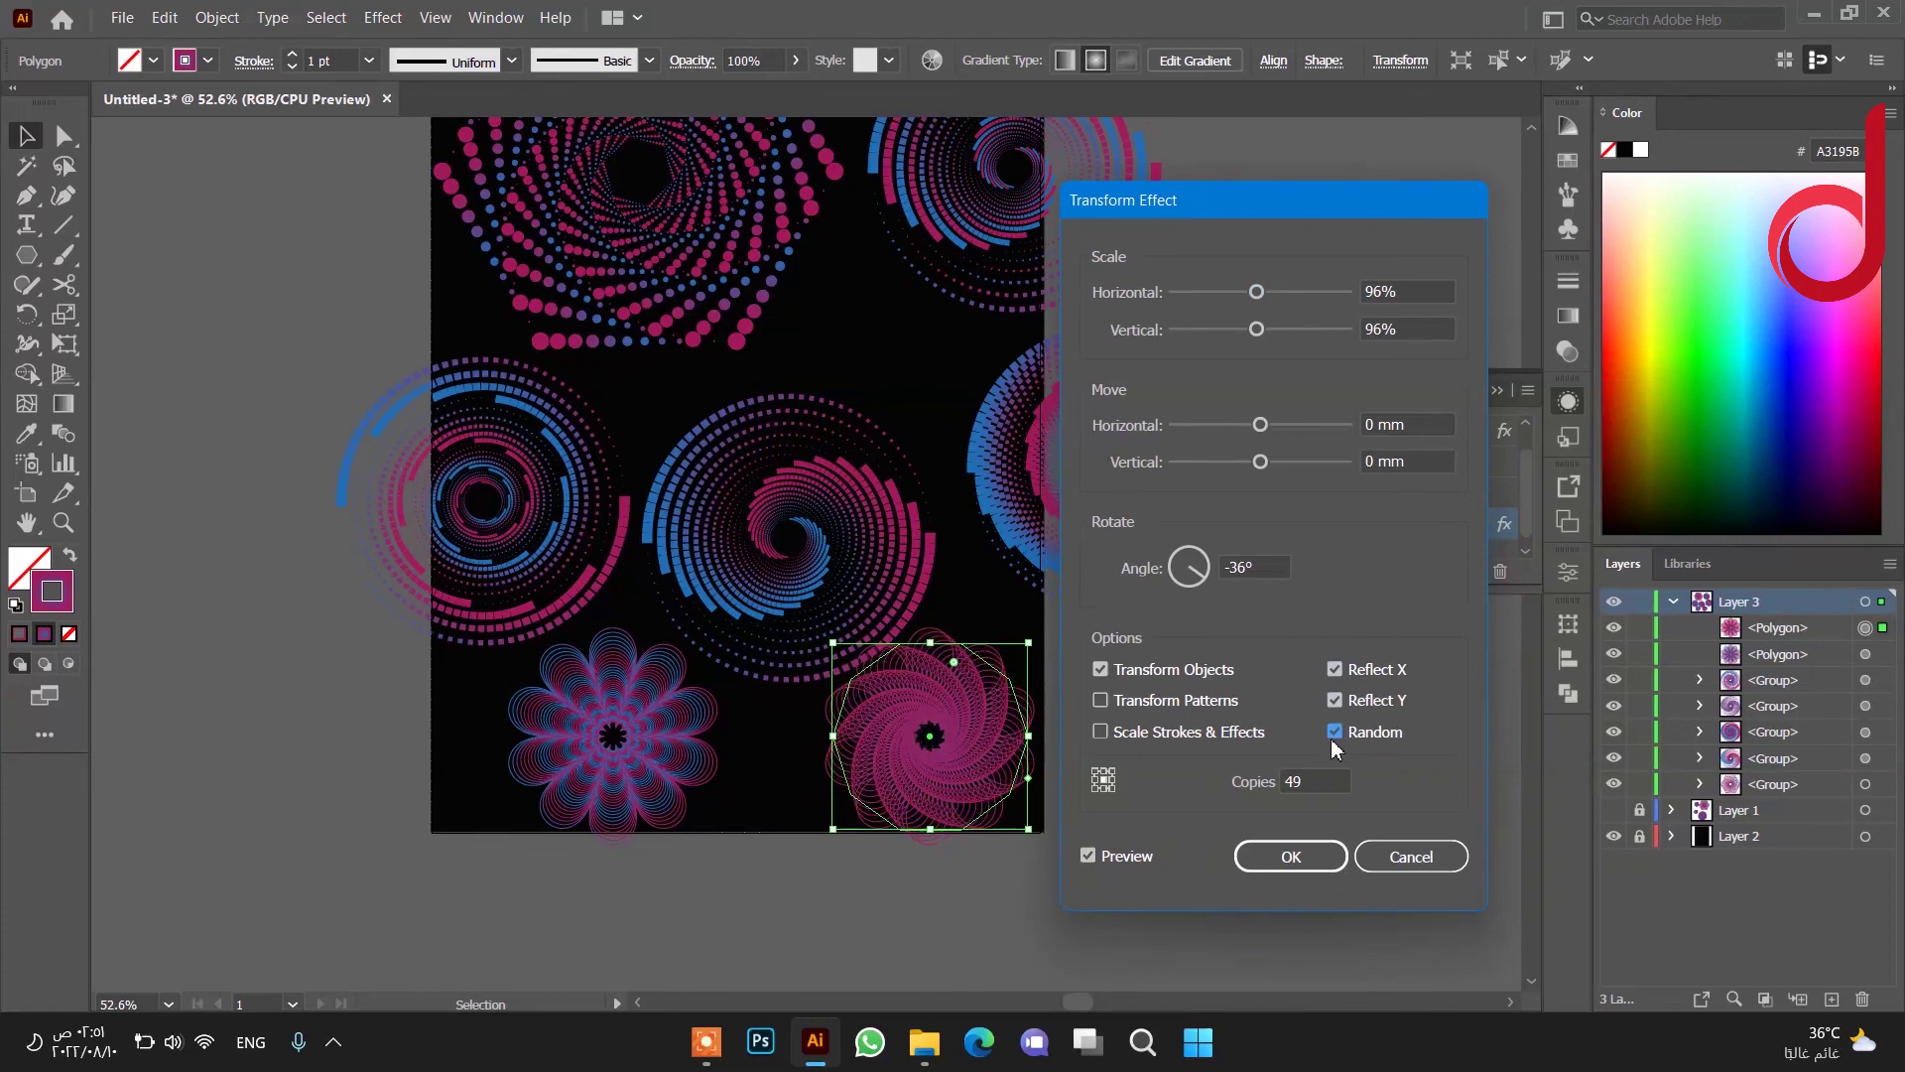
pyautogui.click(1334, 669)
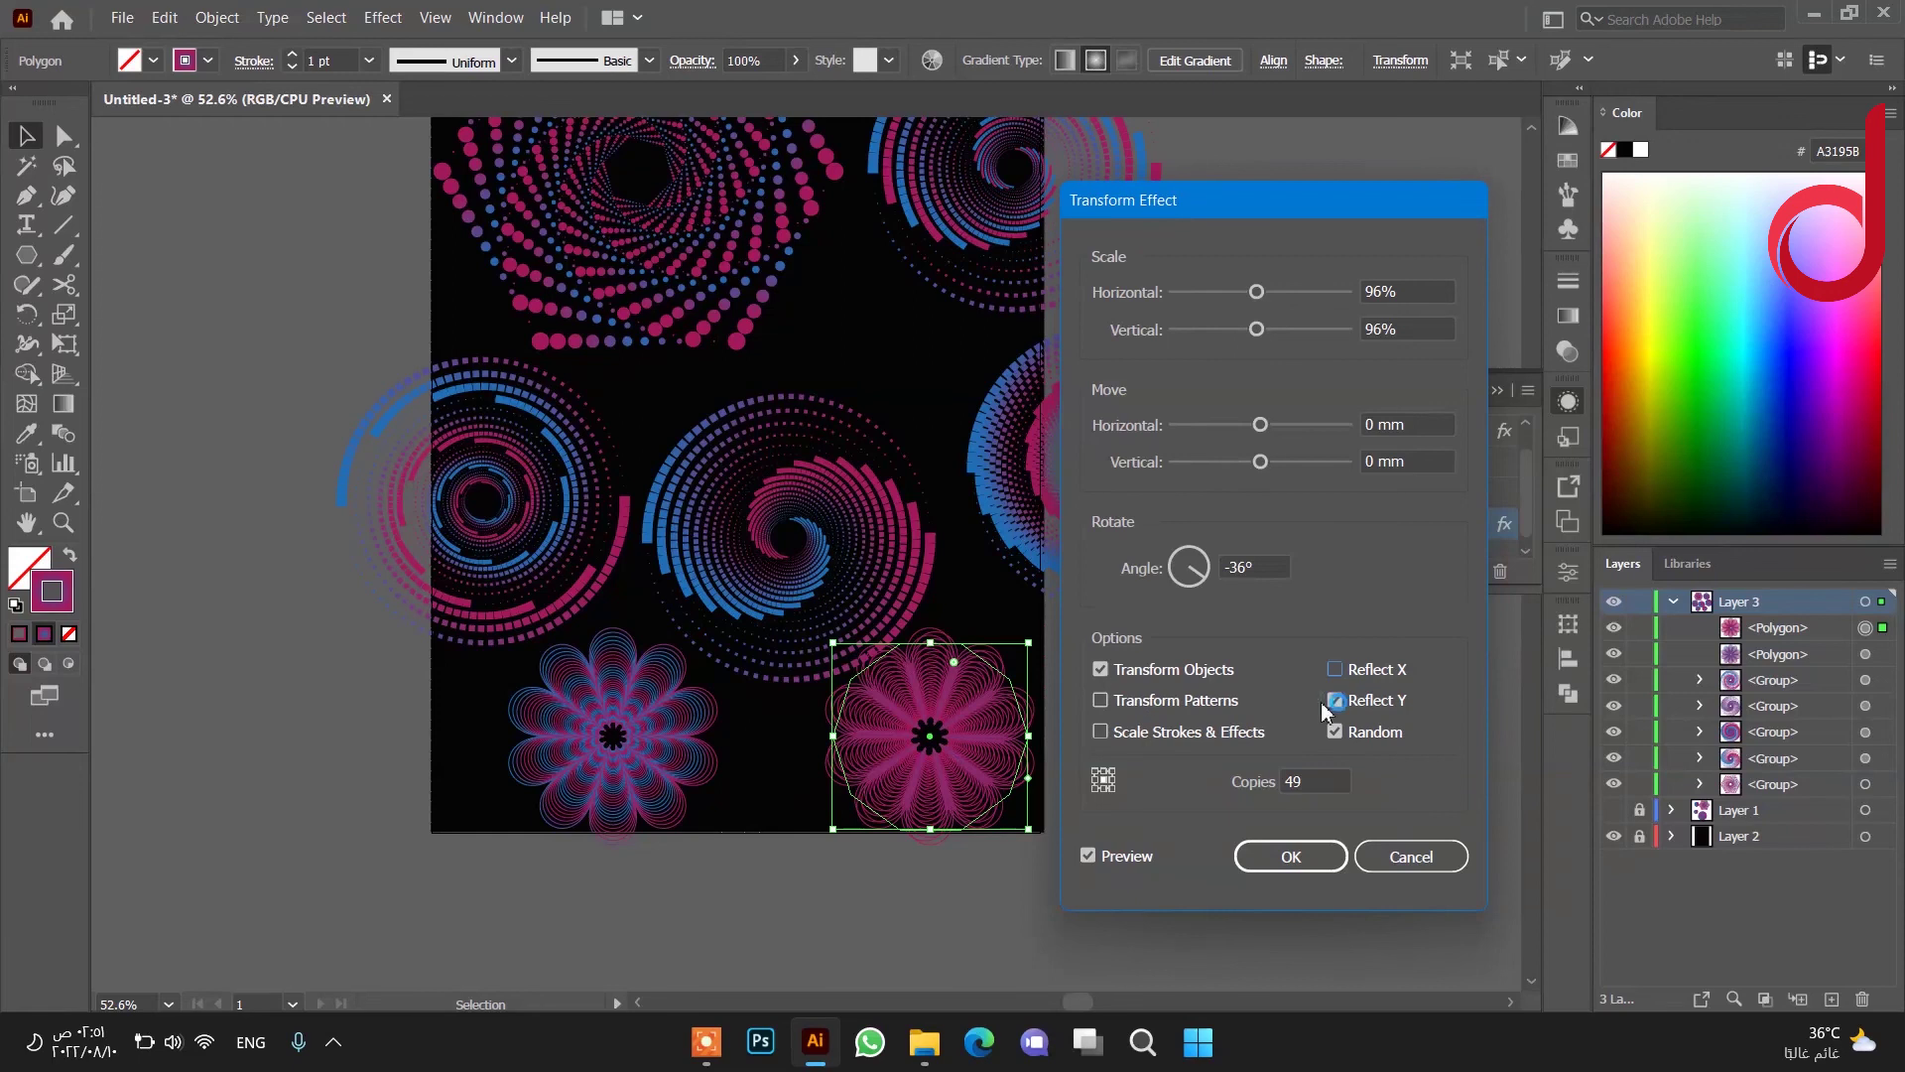
pyautogui.click(1336, 700)
pyautogui.click(1180, 588)
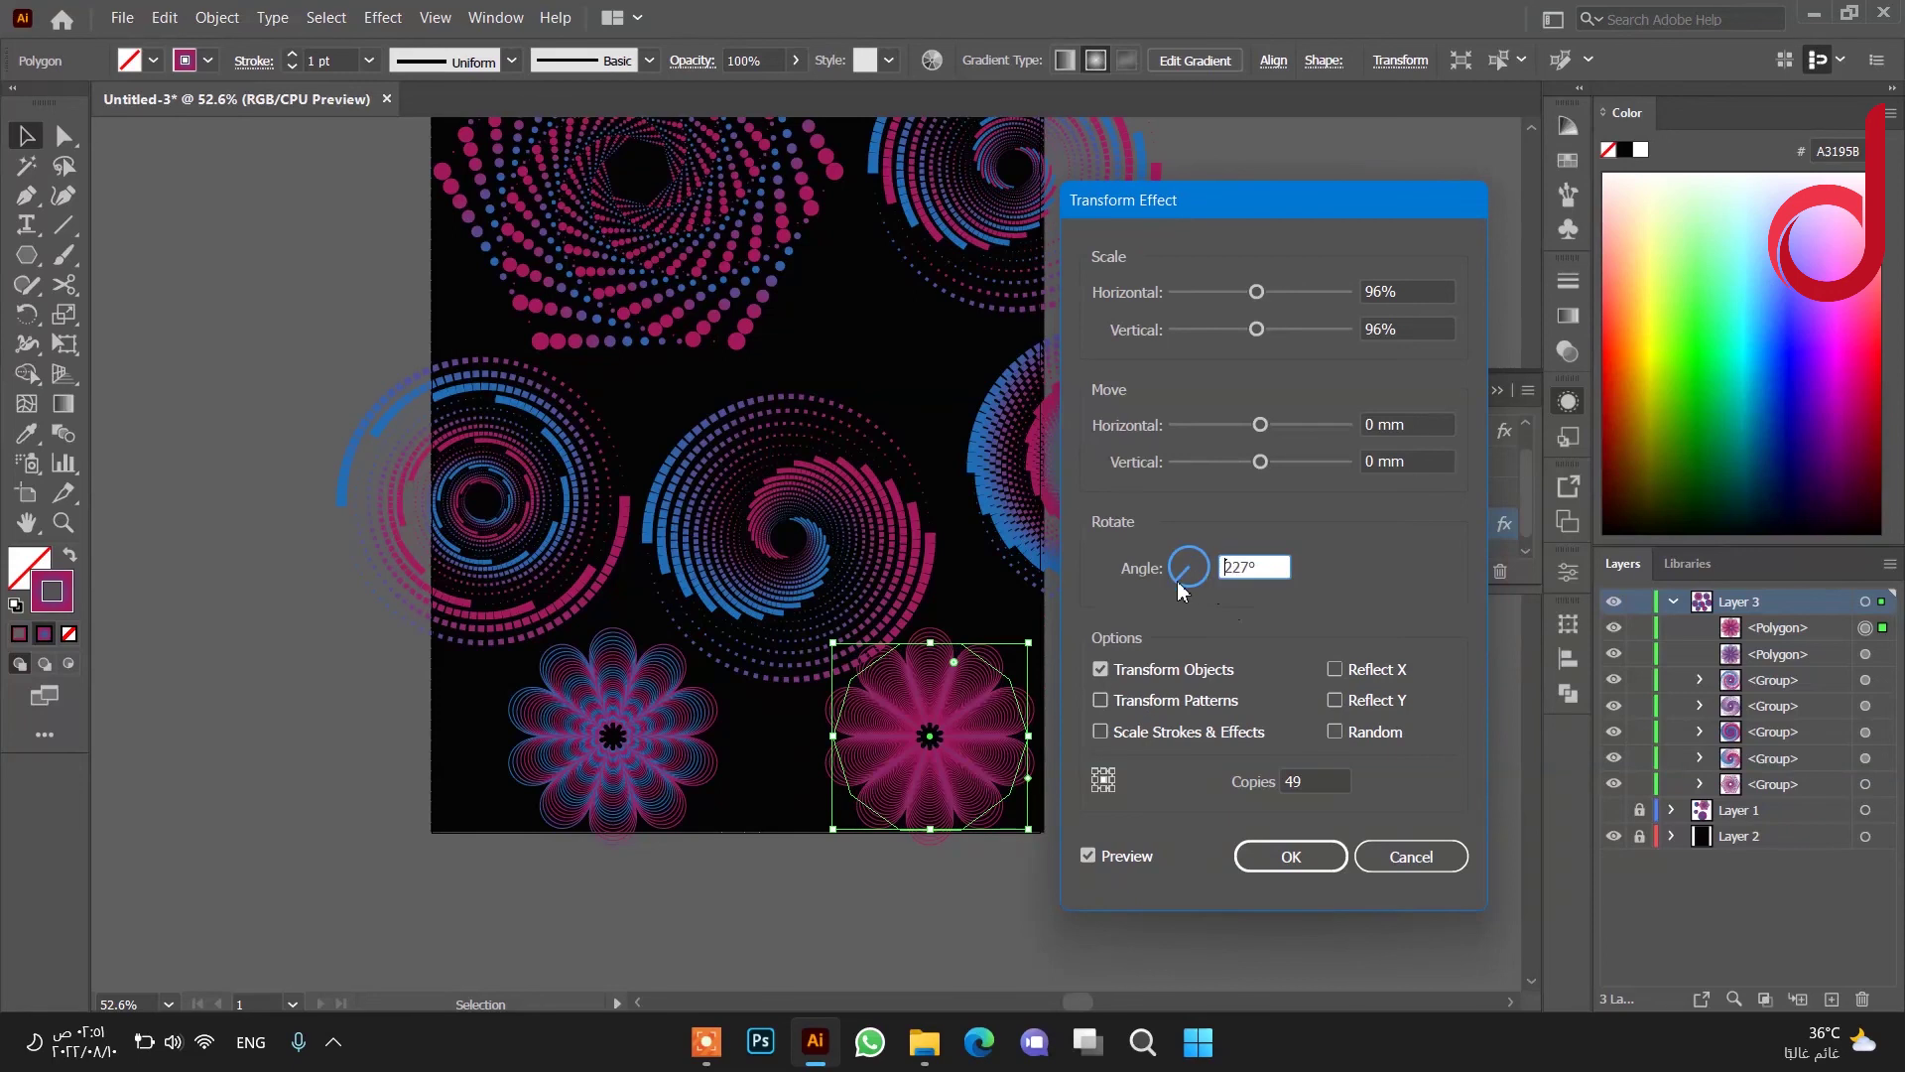
pyautogui.moveTo(1180, 589); pyautogui.dragTo(1174, 559)
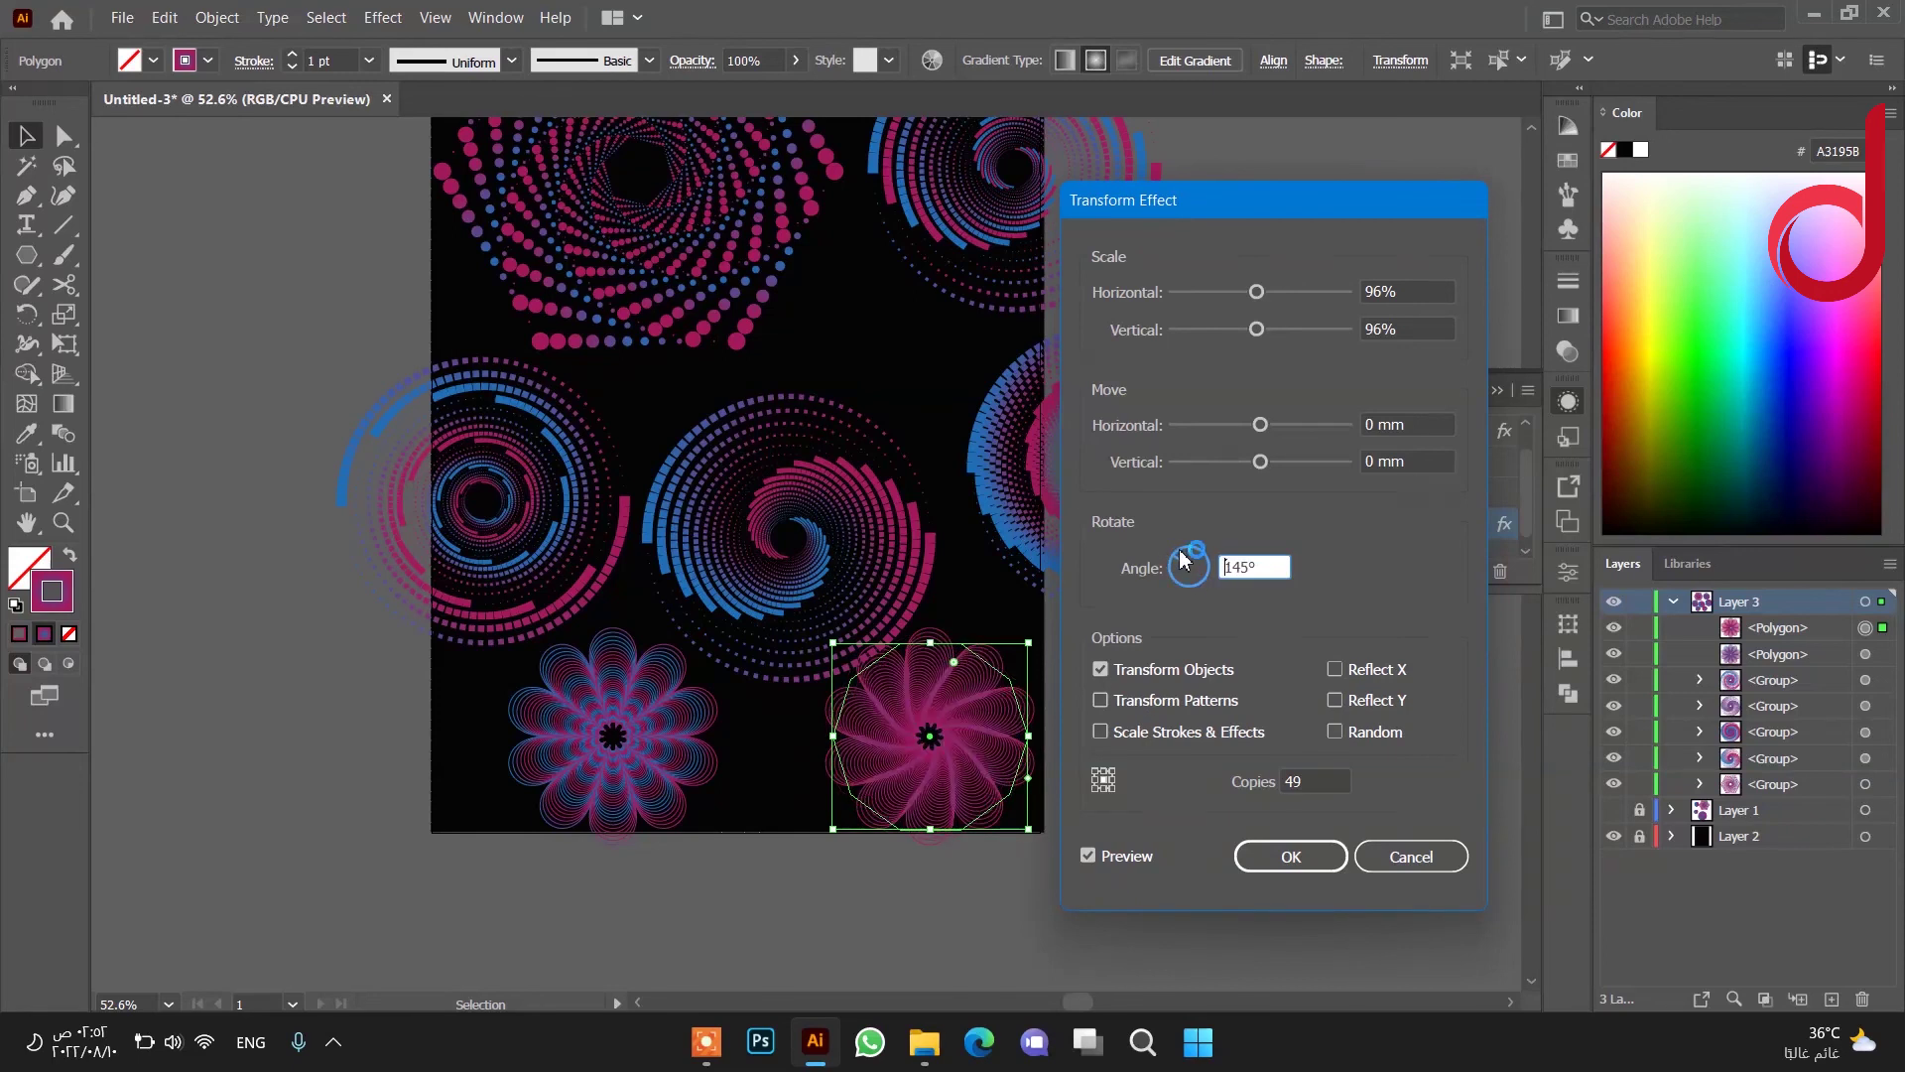
pyautogui.click(1277, 849)
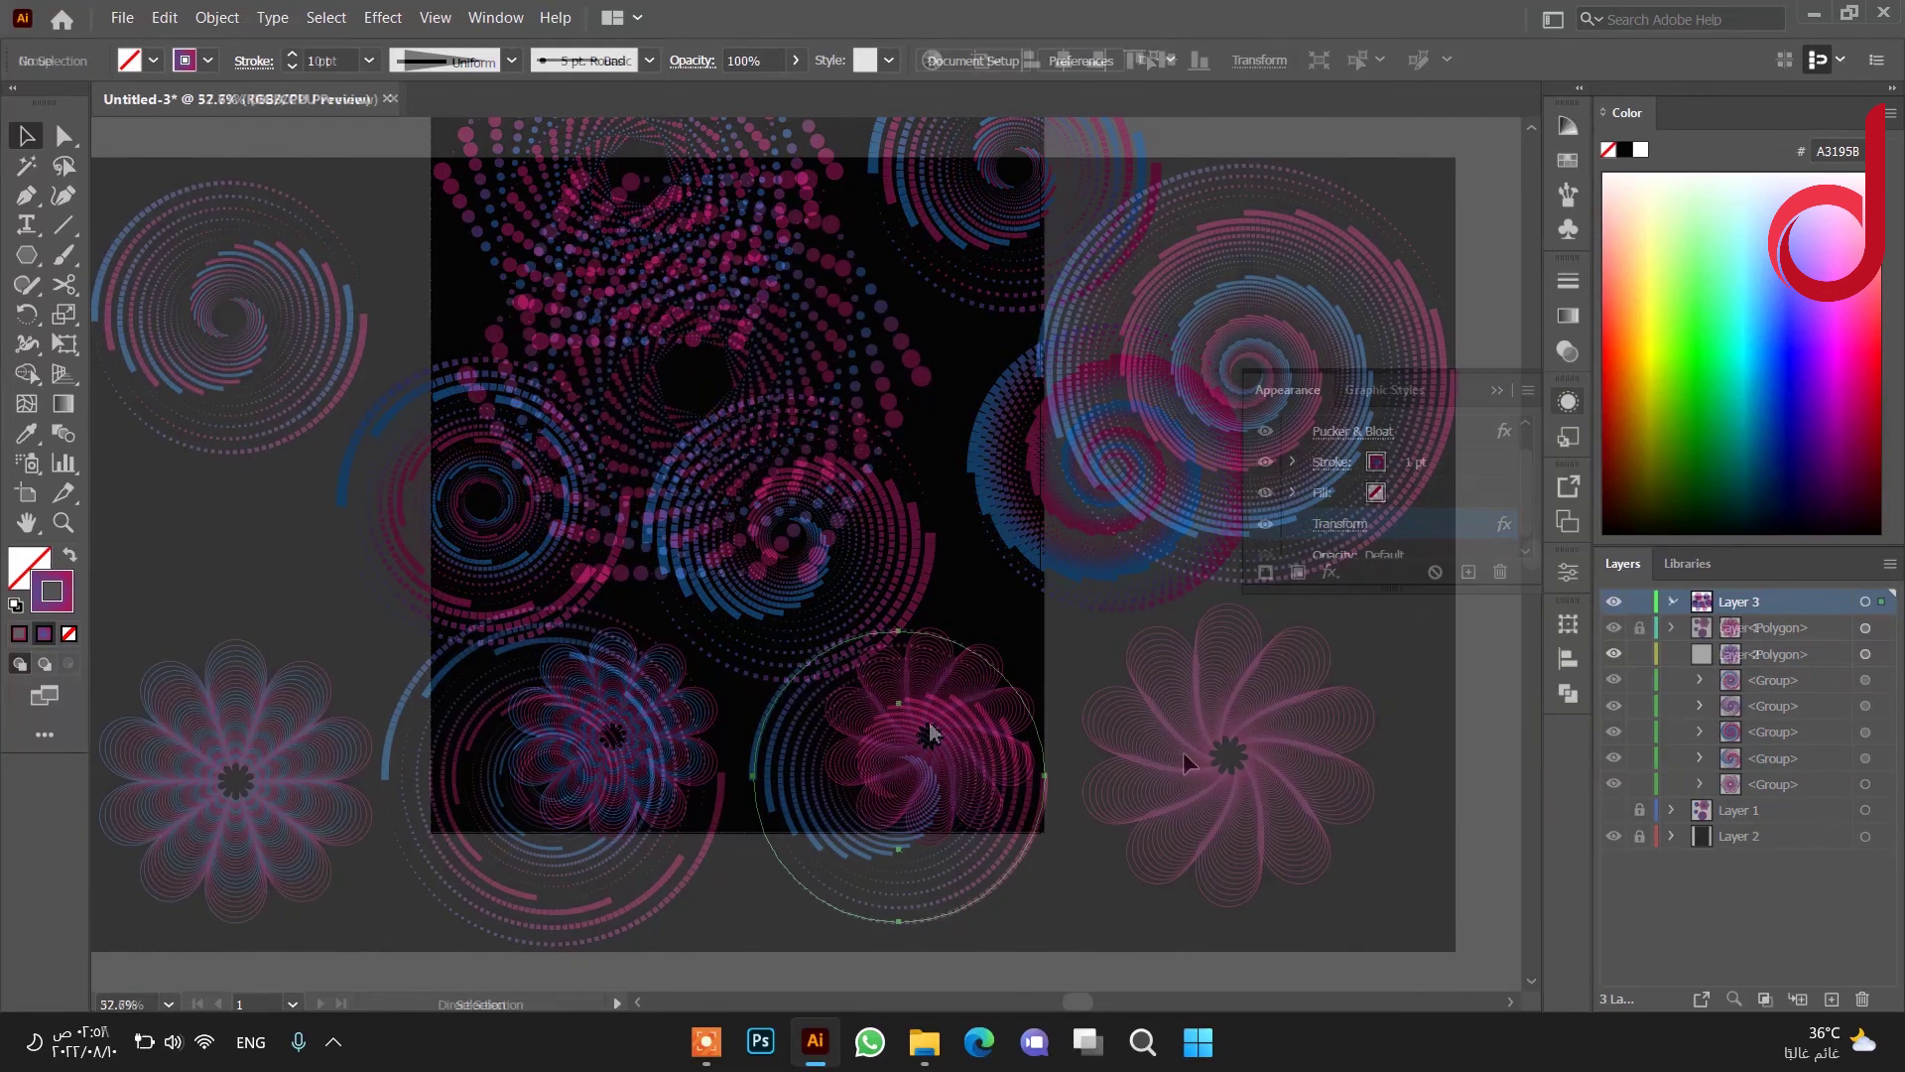